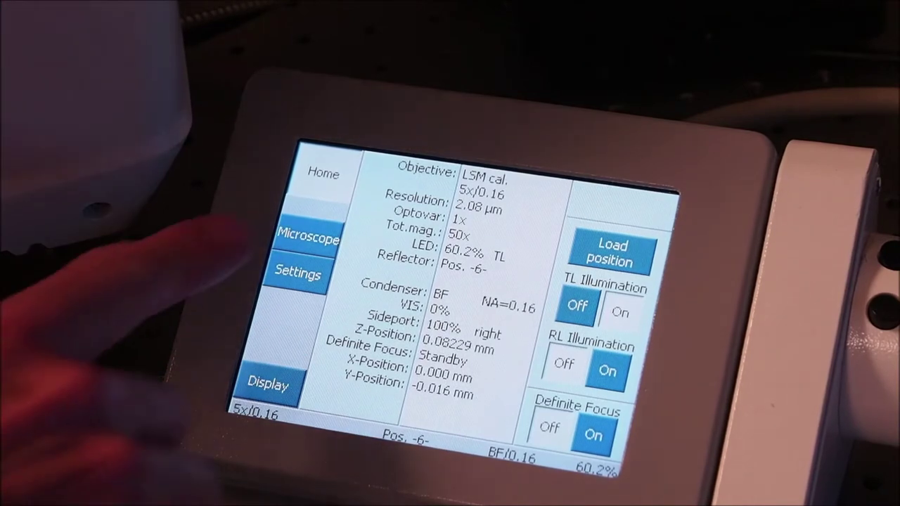
On the microscope touch screen, set the light path to Eyepiece/VIS 100%, then return to Home
{"action": "left_click", "coordinate": [307, 237]}
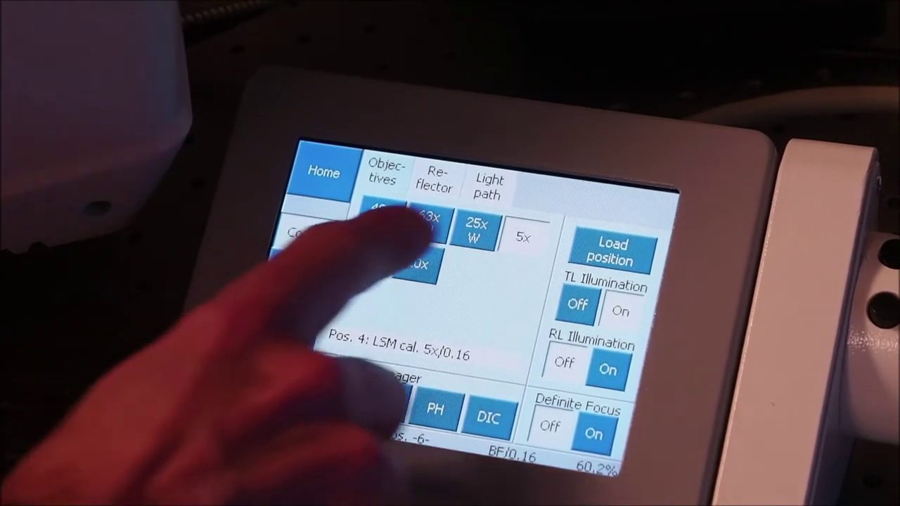
{"action": "left_click", "coordinate": [489, 186]}
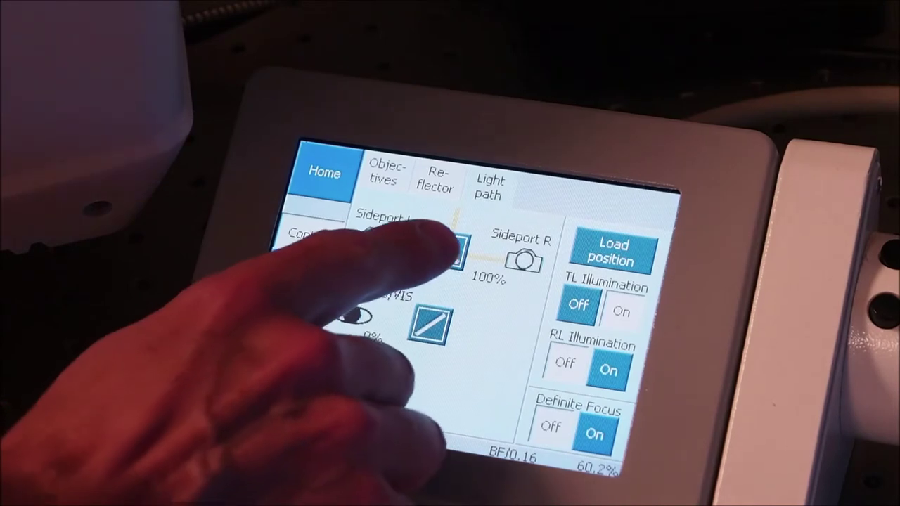
{"action": "left_click", "coordinate": [448, 250]}
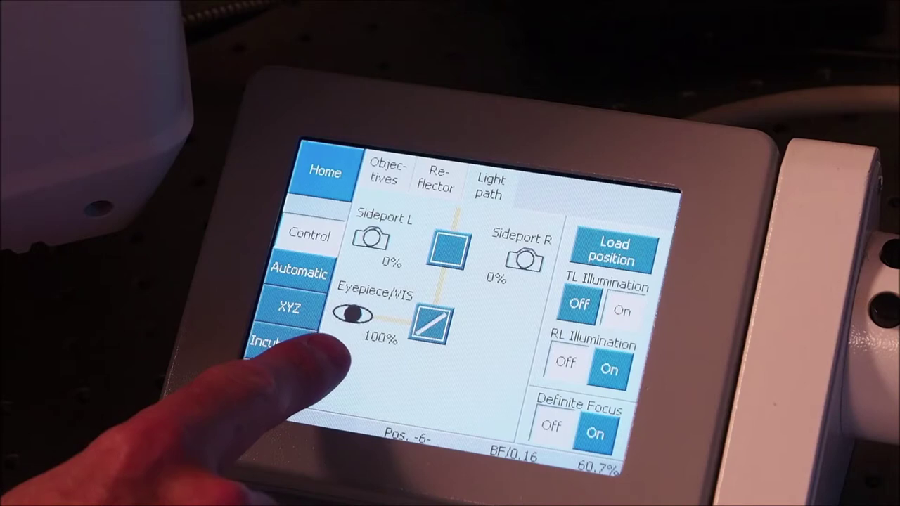
{"action": "left_click", "coordinate": [320, 172]}
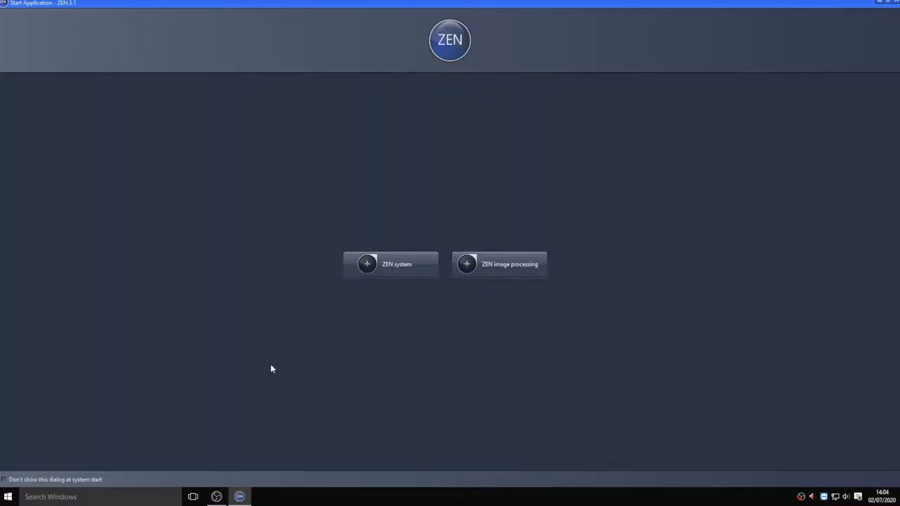
Launch ZEN system with hardware control from the Start Application dialog
{"action": "left_click", "coordinate": [411, 270]}
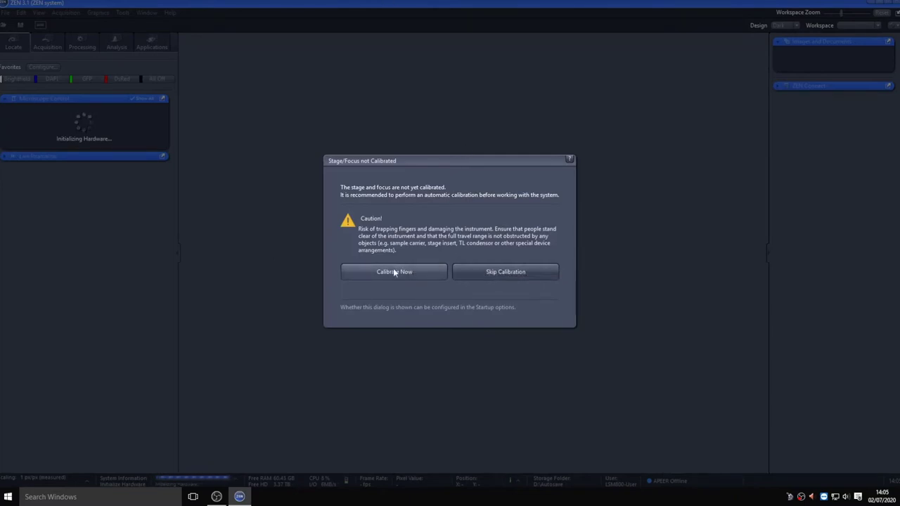
Choose Calibrate Now to calibrate the stage and focus and finish initialization
{"action": "left_click", "coordinate": [394, 272]}
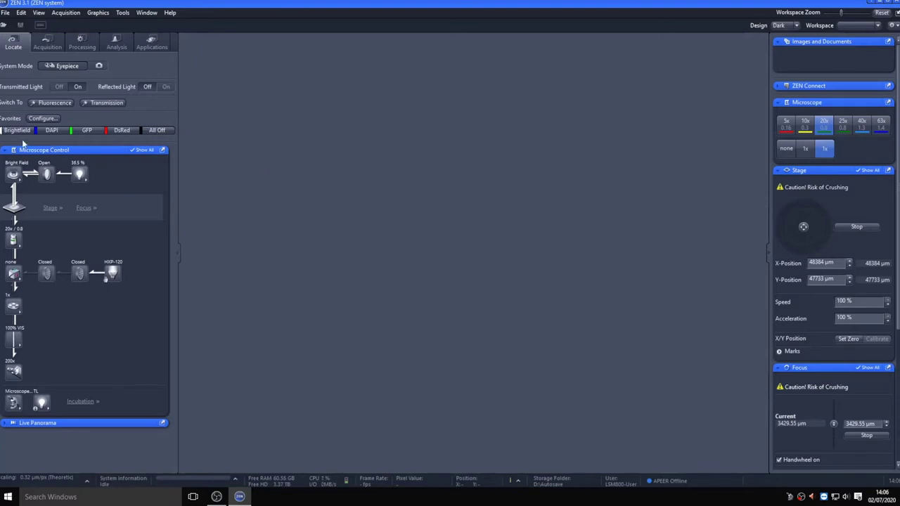
Apply the GFP favourite for eyepiece viewing, then switch all light off
{"action": "left_click", "coordinate": [87, 130]}
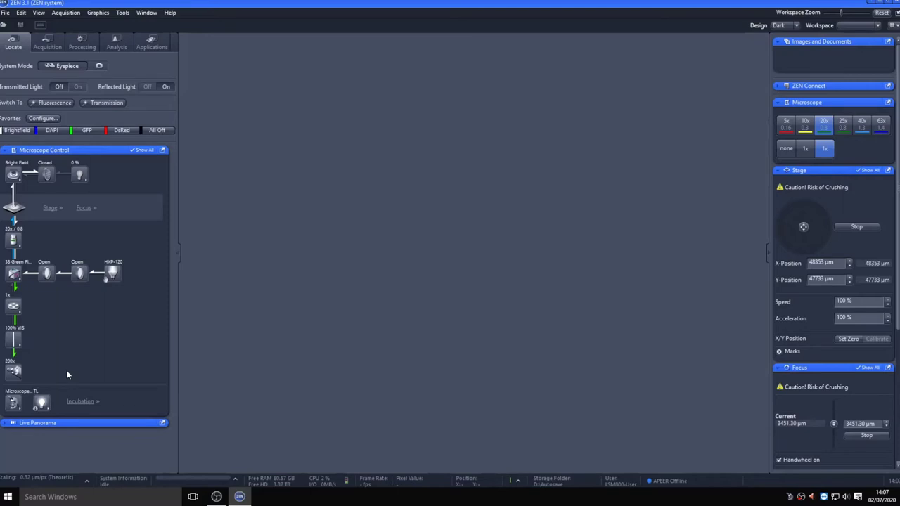
{"action": "left_click", "coordinate": [157, 130]}
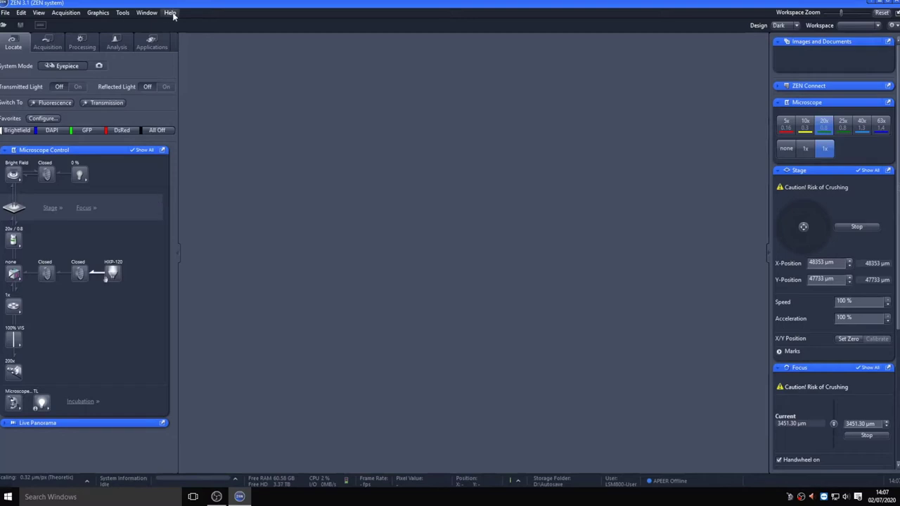
Capture a live GFP camera image of the pollen grains, then return to Eyepiece mode with all light off
{"action": "left_click", "coordinate": [100, 66]}
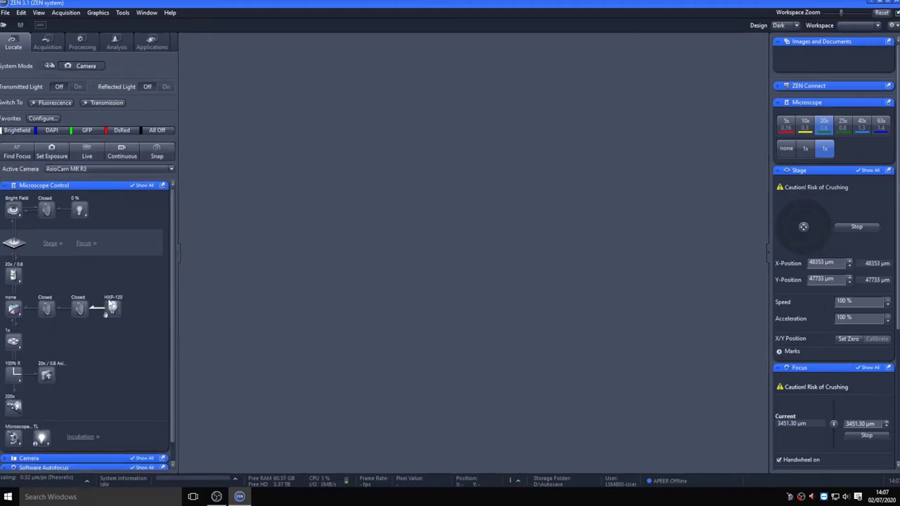
{"action": "left_click", "coordinate": [78, 131]}
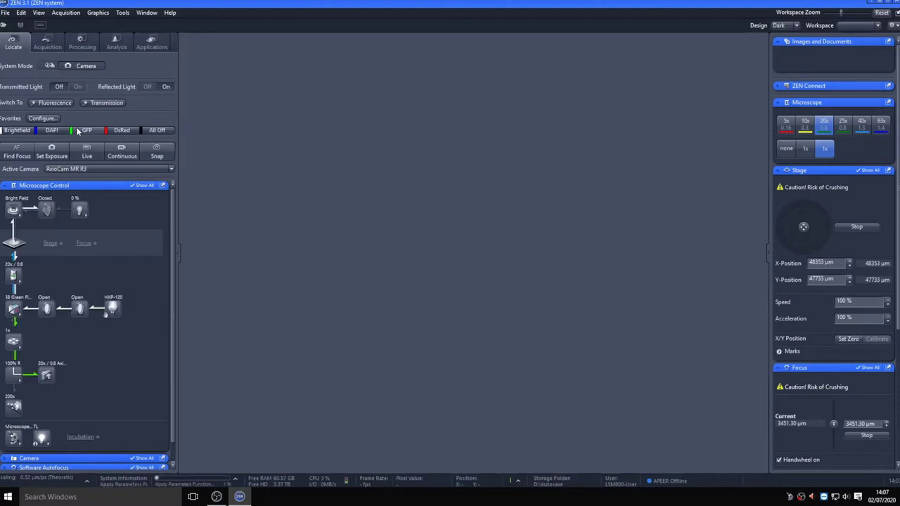
{"action": "left_click", "coordinate": [84, 156]}
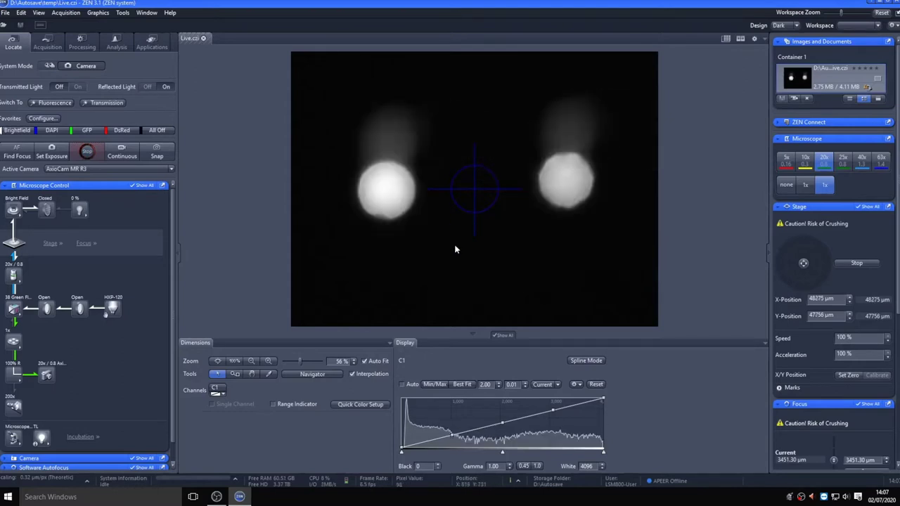
{"action": "left_click", "coordinate": [97, 154]}
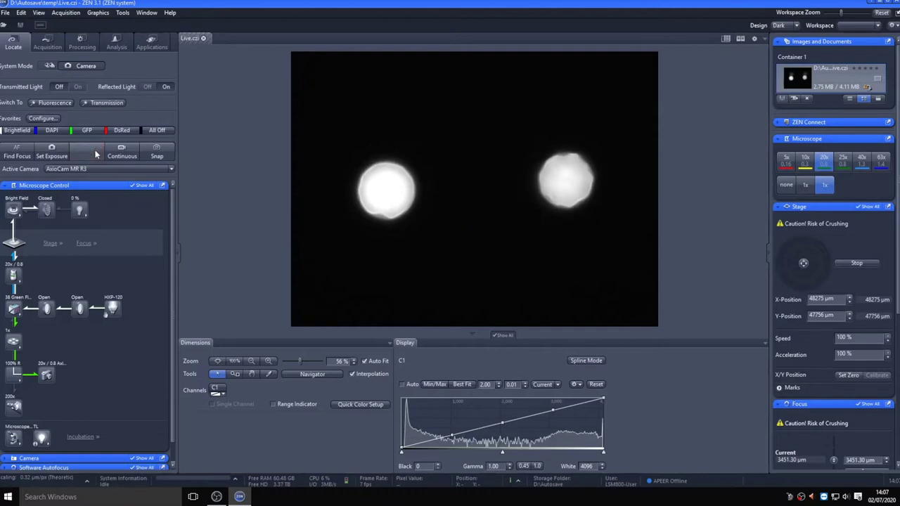
{"action": "left_click", "coordinate": [49, 66]}
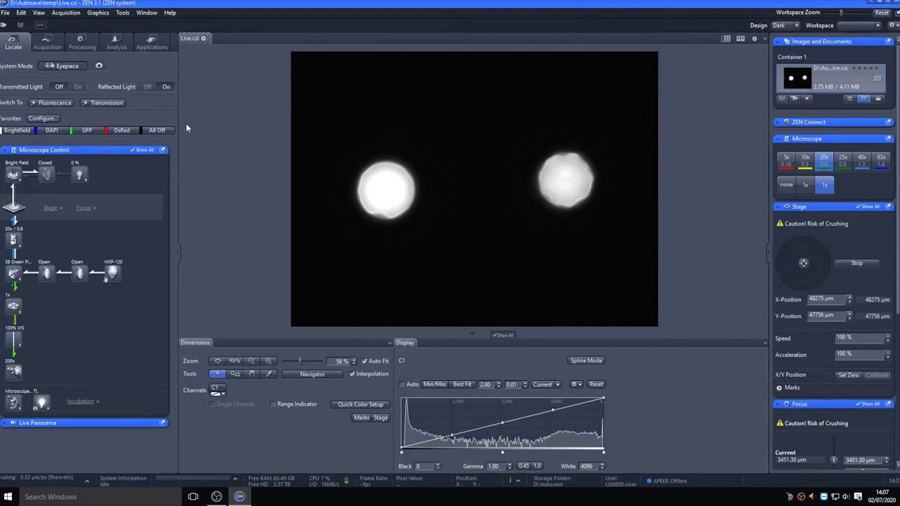
{"action": "left_click", "coordinate": [159, 130]}
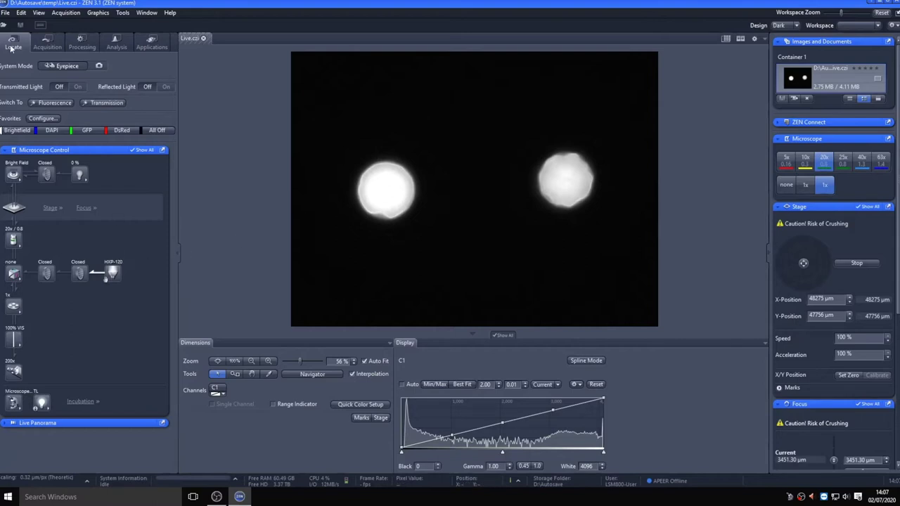
Create a new acquisition experiment named 'Training Setup'
{"action": "left_click", "coordinate": [47, 45]}
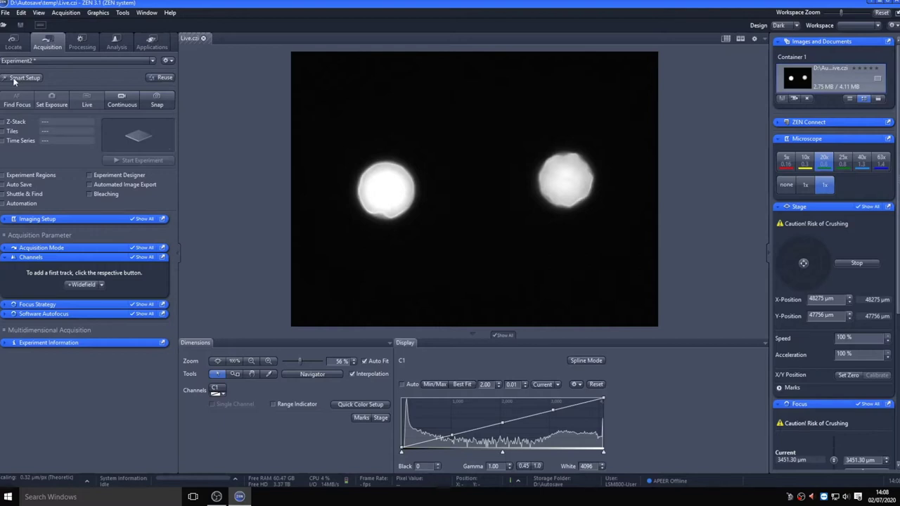
{"action": "left_click", "coordinate": [166, 61]}
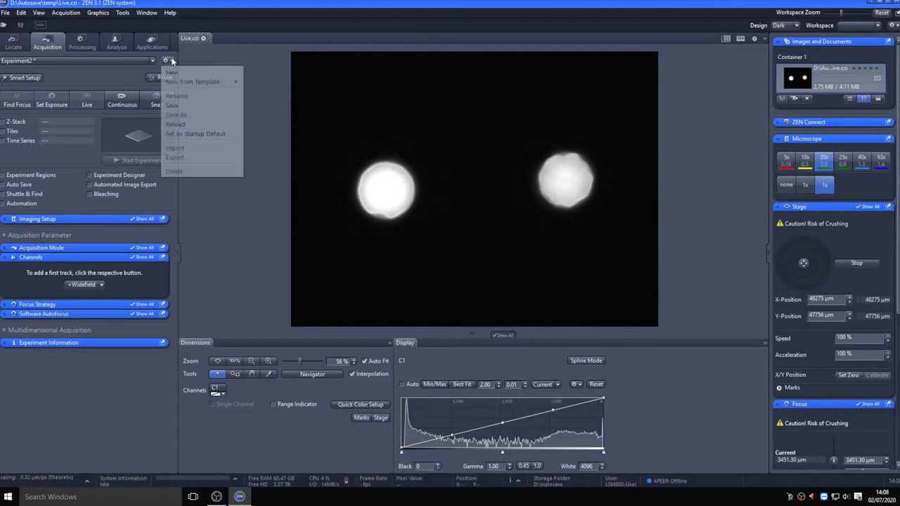
{"action": "left_click", "coordinate": [174, 71]}
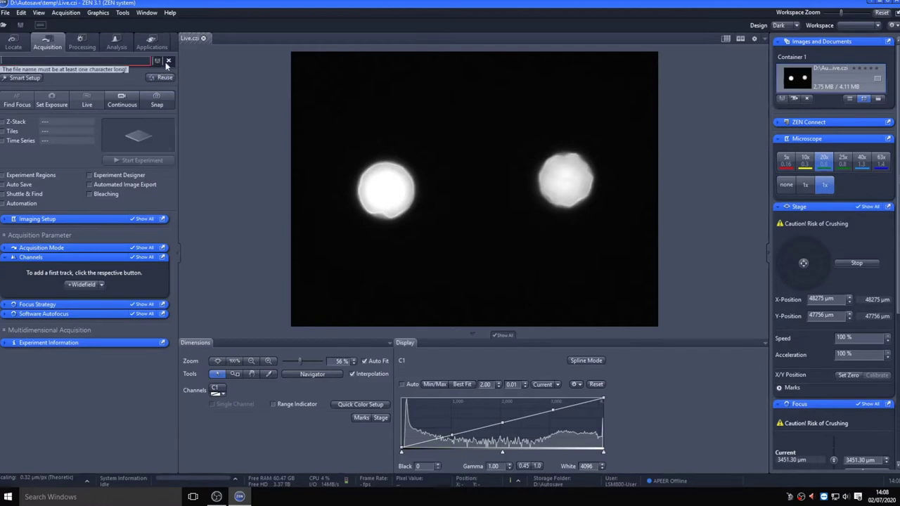
{"action": "type", "text": "Training"}
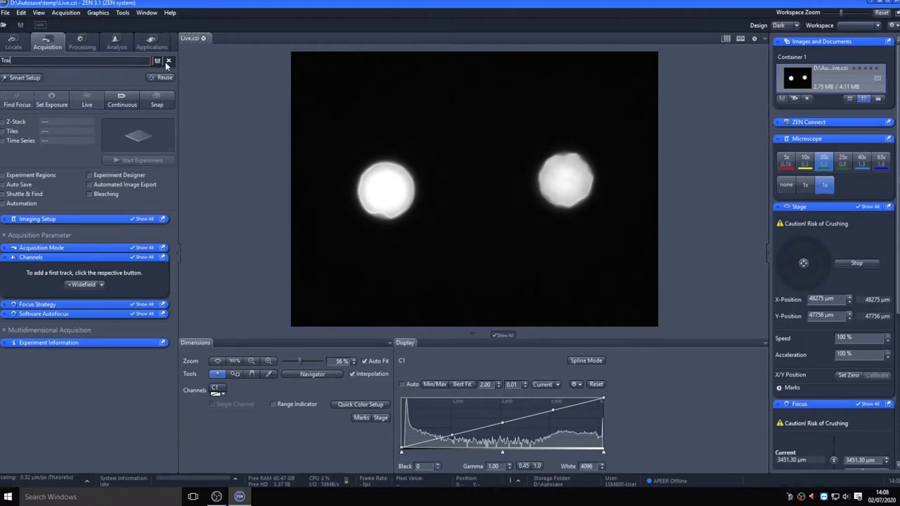
{"action": "type", "text": " Ser"}
{"action": "type", "text": "tup"}
{"action": "key", "text": "Return"}
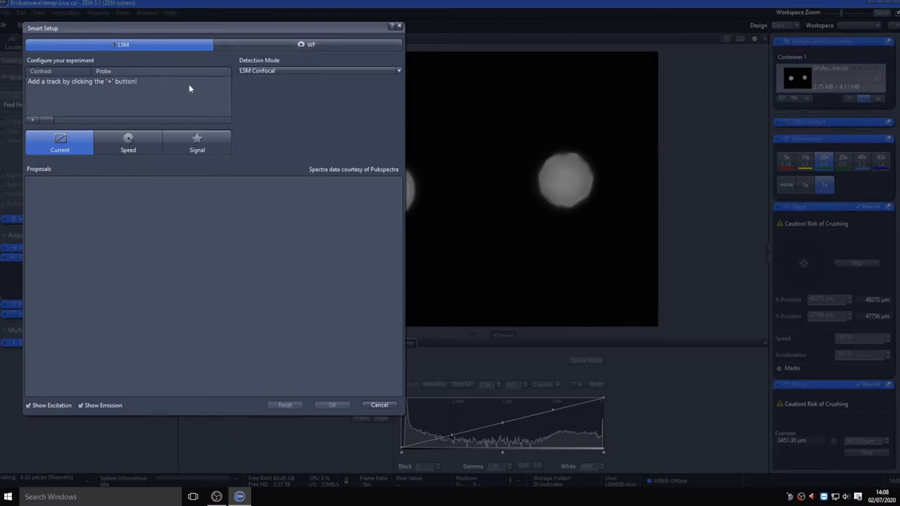
Keep LSM Confocal selected as the Smart Setup detection mode
{"action": "left_click", "coordinate": [264, 73]}
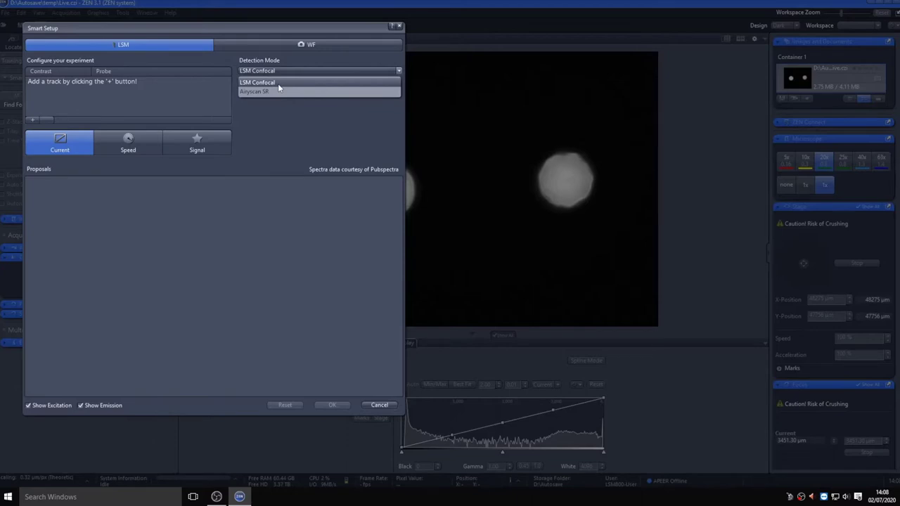
{"action": "left_click", "coordinate": [277, 83]}
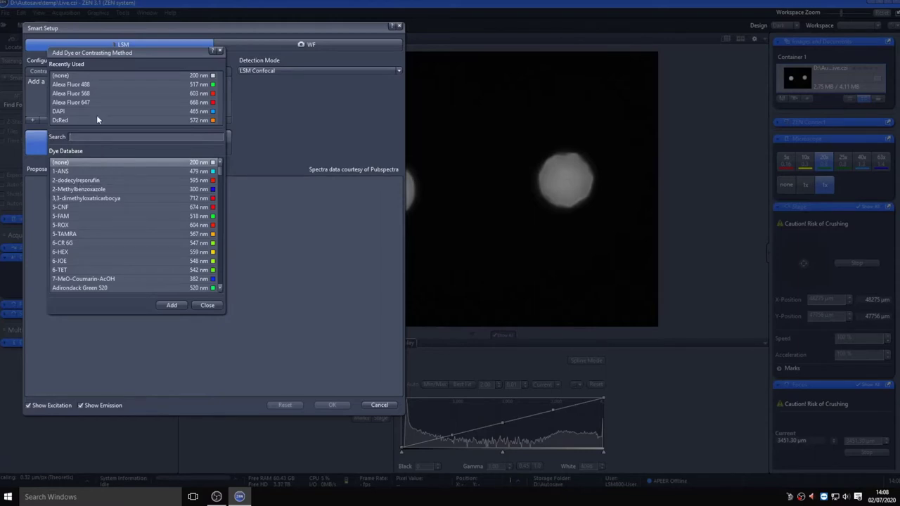
Add DAPI, Alexa Fluor 488, 568 and 647 dyes, then close the dye list
{"action": "double_click", "coordinate": [60, 110]}
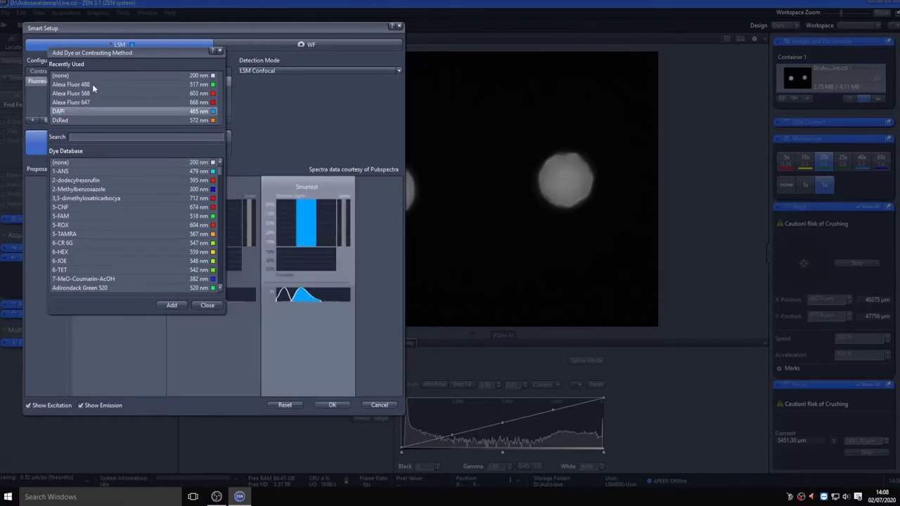
{"action": "double_click", "coordinate": [92, 83]}
{"action": "double_click", "coordinate": [96, 102]}
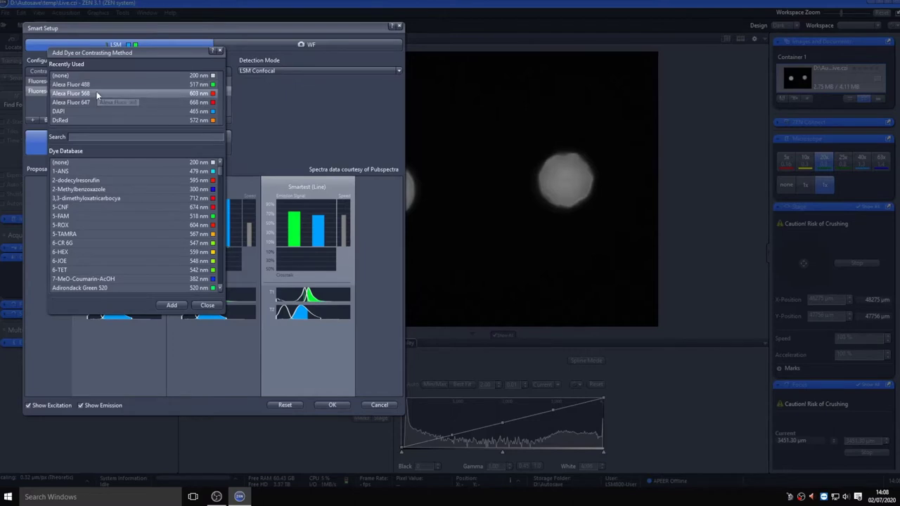
{"action": "double_click", "coordinate": [96, 100]}
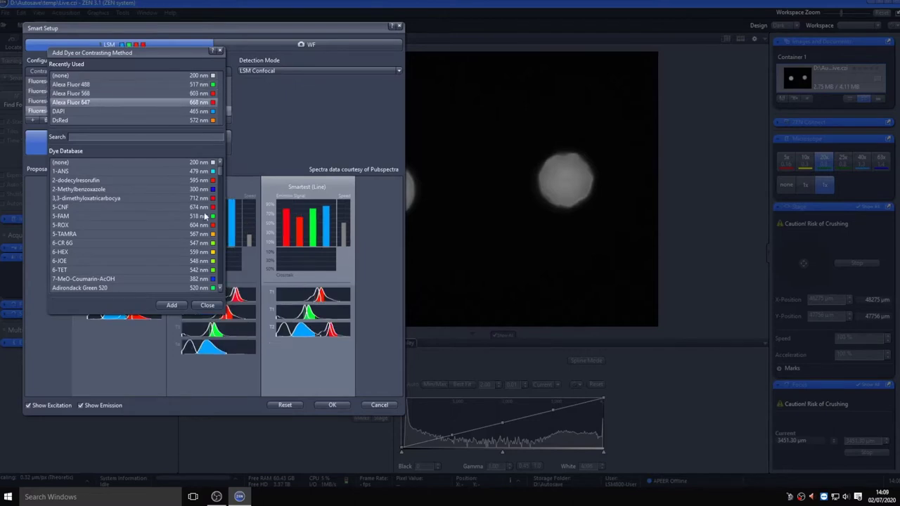
{"action": "left_click", "coordinate": [207, 306]}
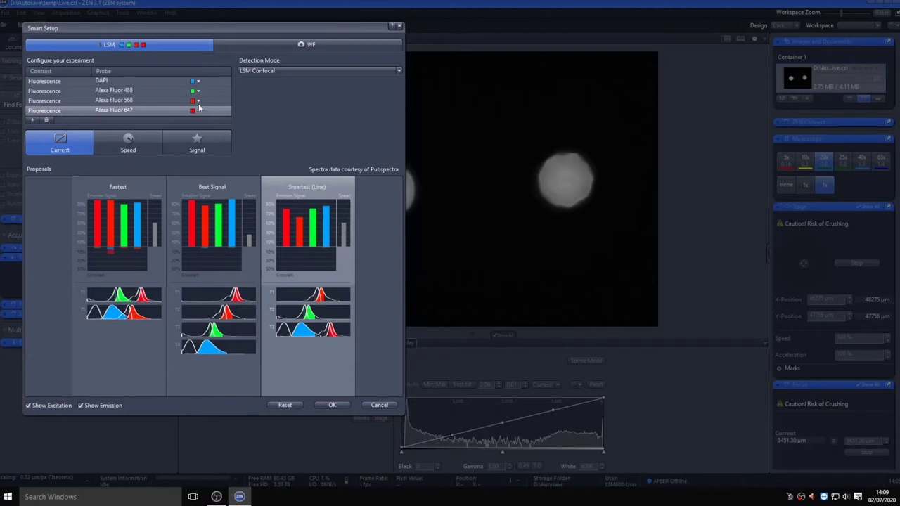
Review the Alexa Fluor 568 and 647 entries and accept the proposed three-track configuration
{"action": "left_click", "coordinate": [73, 102]}
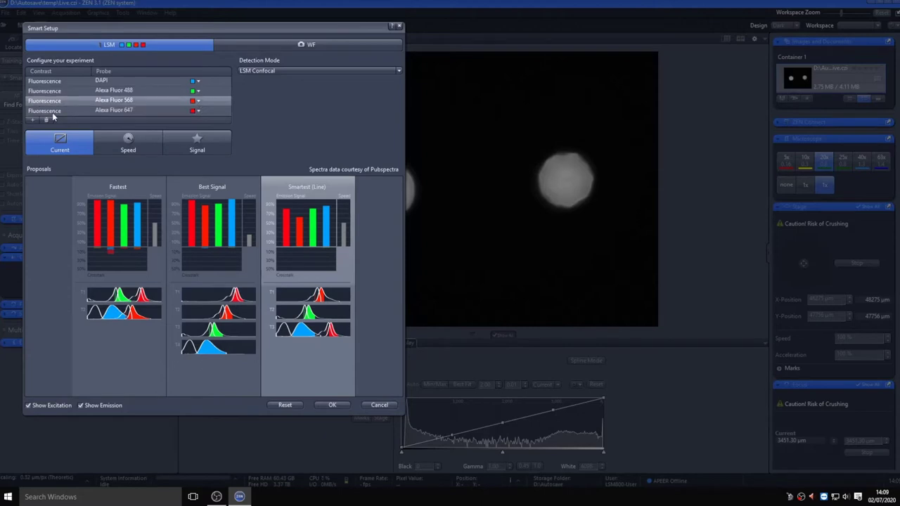
{"action": "left_click", "coordinate": [46, 111]}
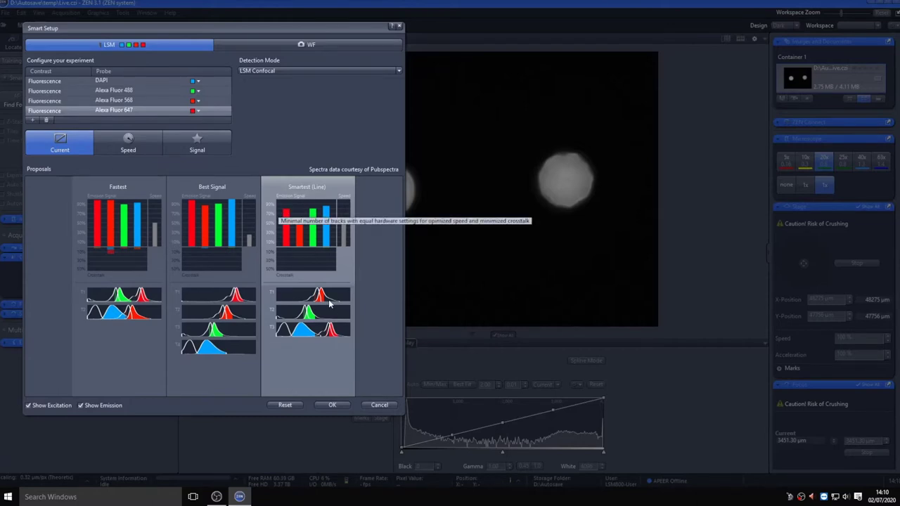
{"action": "left_click", "coordinate": [329, 405]}
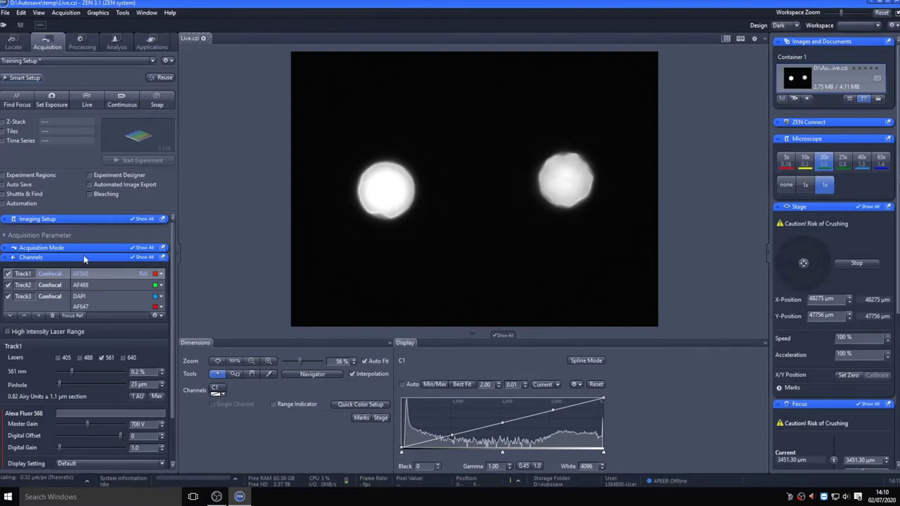
Float the Channels settings over the image and check Track2, Track3, then Track1's 561 nm settings
{"action": "left_click_drag", "start_coordinate": [84, 260], "coordinate": [269, 82]}
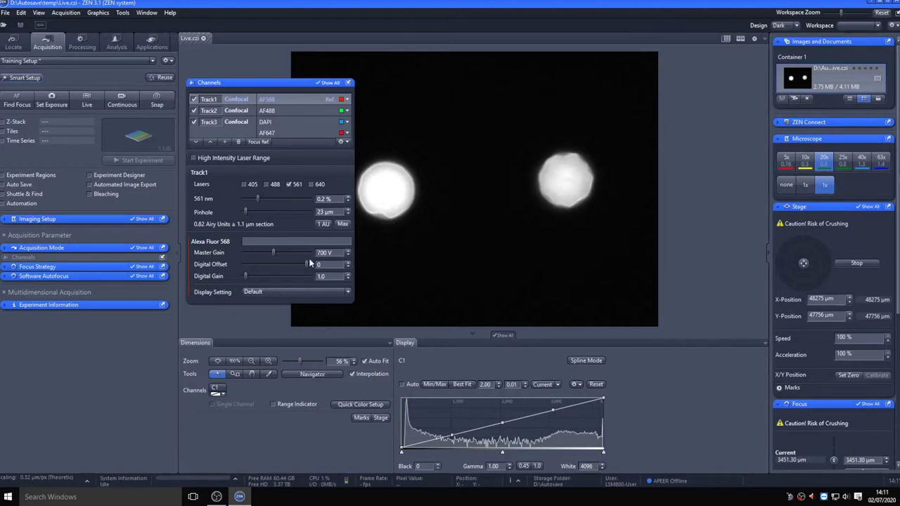
{"action": "left_click", "coordinate": [287, 112]}
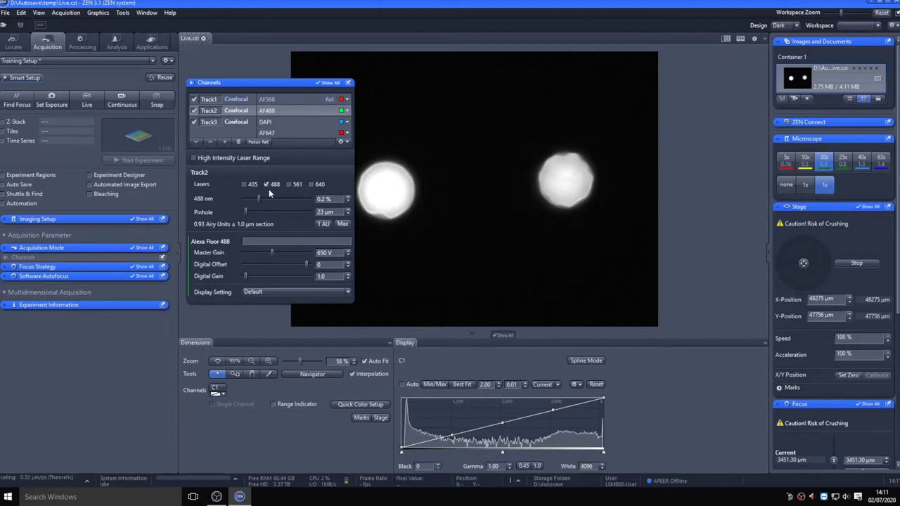
{"action": "left_click", "coordinate": [247, 124]}
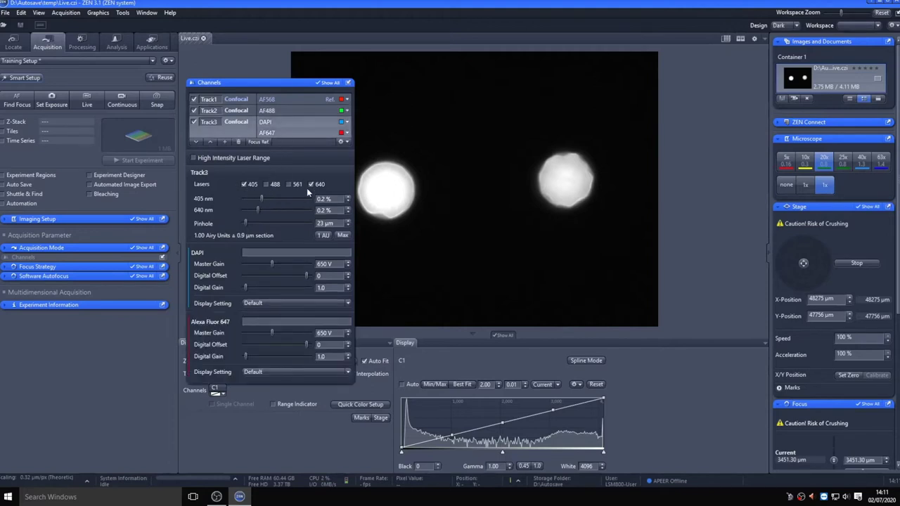
{"action": "left_click", "coordinate": [281, 99]}
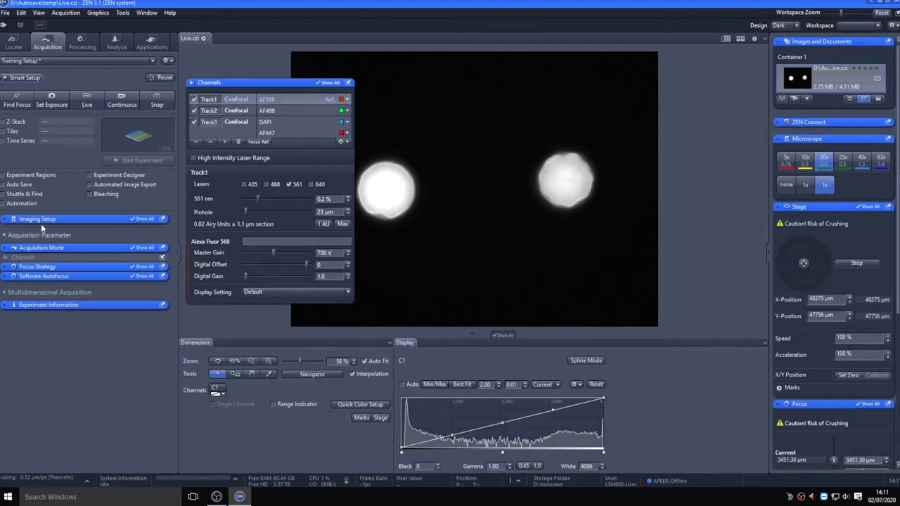
Expand Imaging Setup and review Track2, then Track3's 405/640 nm lasers at 650 V gain
{"action": "left_click", "coordinate": [5, 220]}
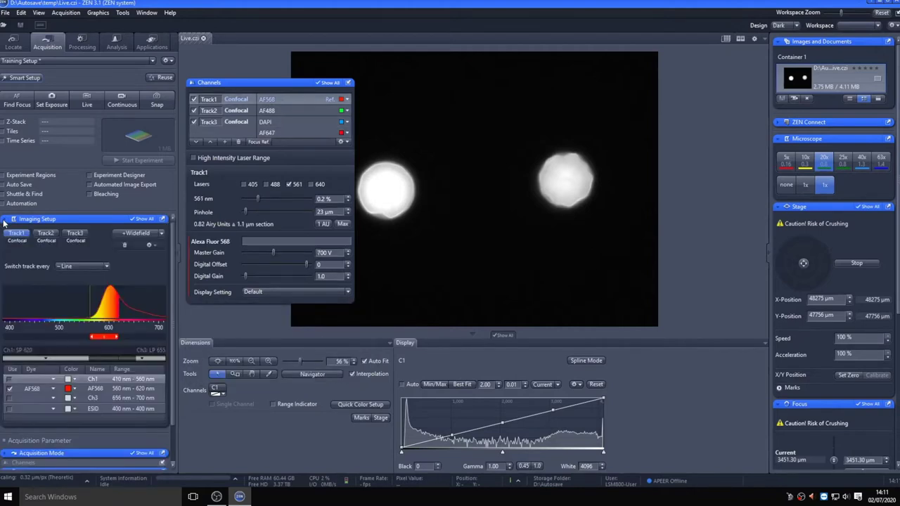
{"action": "left_click", "coordinate": [44, 234]}
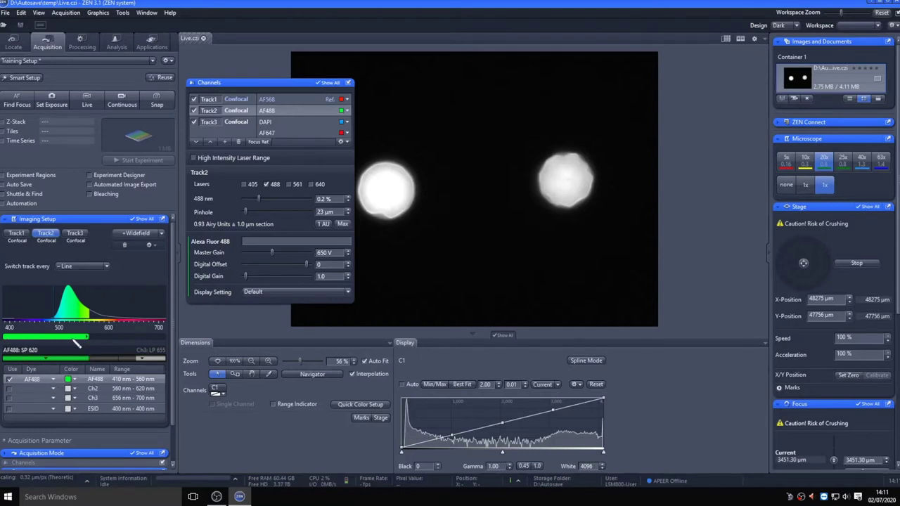
{"action": "left_click", "coordinate": [76, 237]}
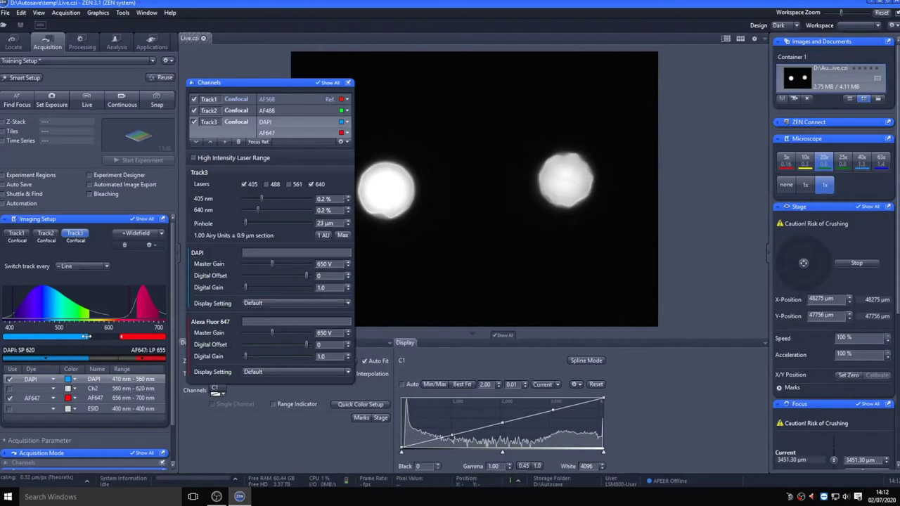
Narrow Track3's DAPI detection range to 410–476 nm, then return to Track1
{"action": "left_click_drag", "start_coordinate": [85, 337], "coordinate": [44, 337]}
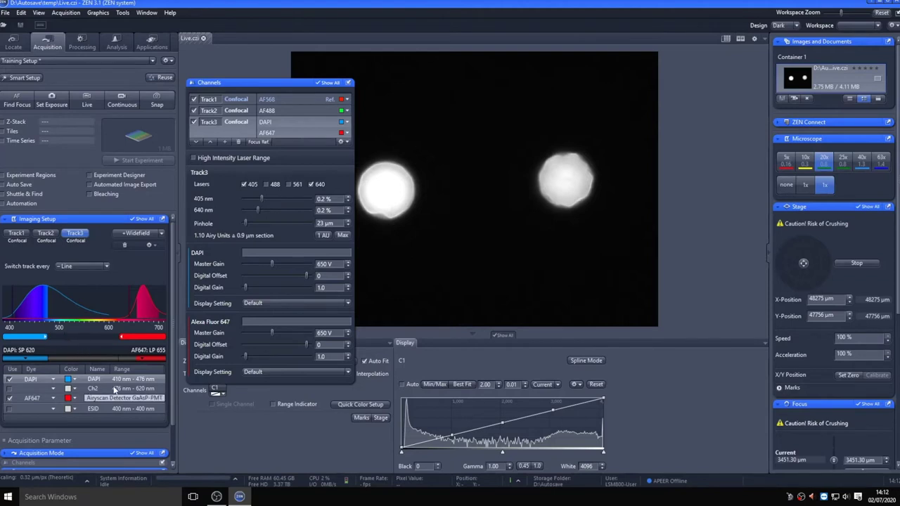
{"action": "left_click", "coordinate": [15, 237]}
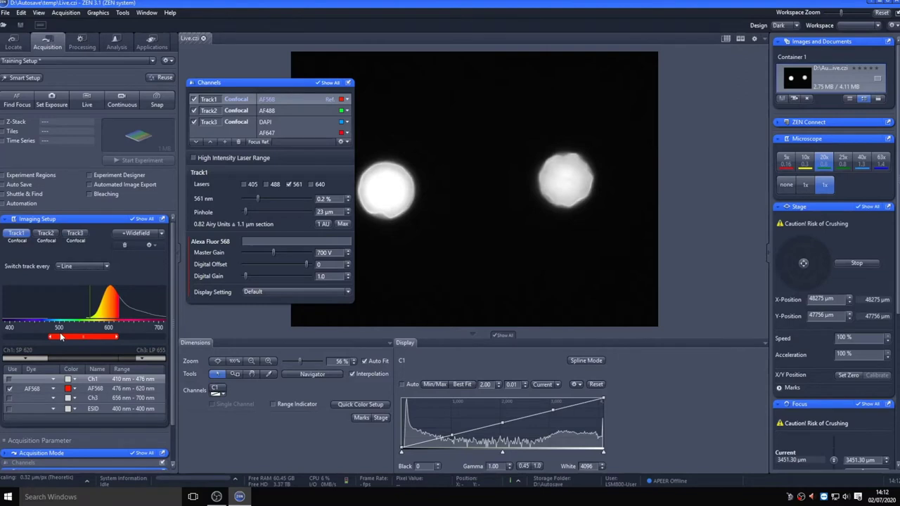
Switch tracks every frame, start AF568 detection near 569 nm, and widen Track2's AF488 range to 566 nm
{"action": "left_click", "coordinate": [79, 267]}
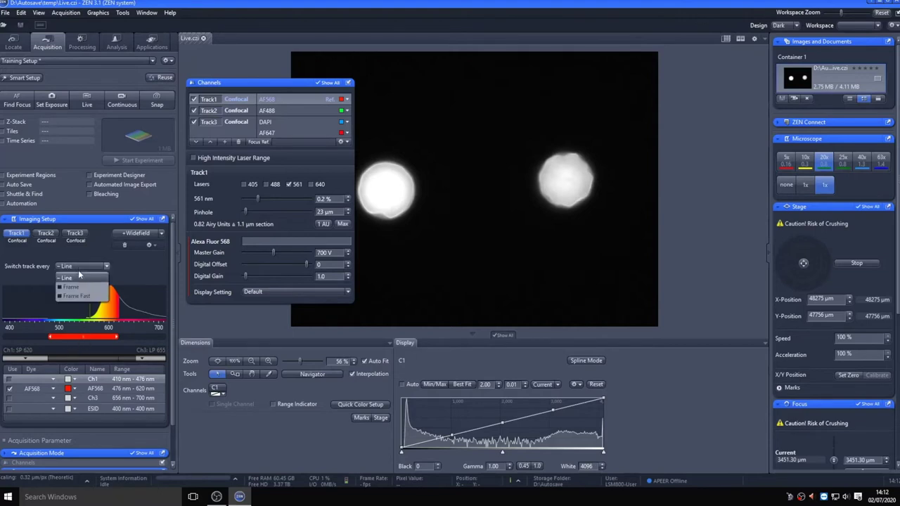
{"action": "left_click", "coordinate": [78, 287]}
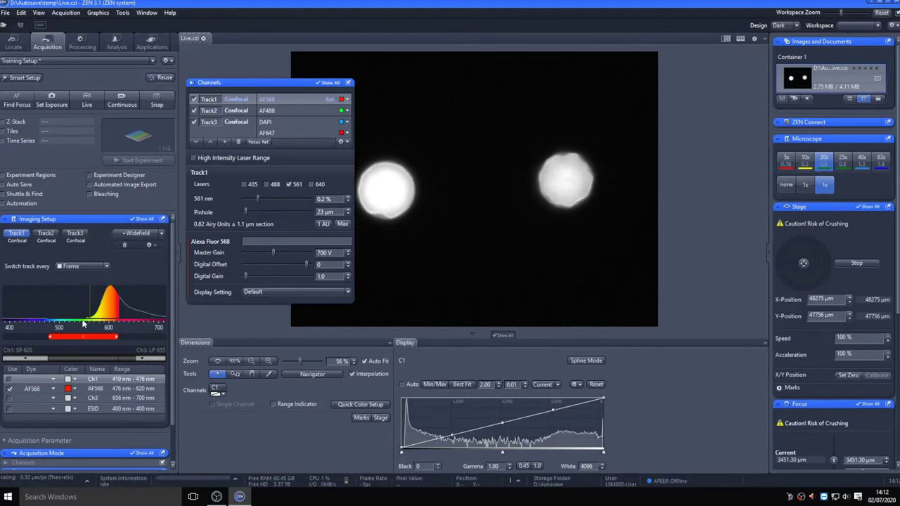
{"action": "left_click_drag", "start_coordinate": [50, 337], "coordinate": [94, 337]}
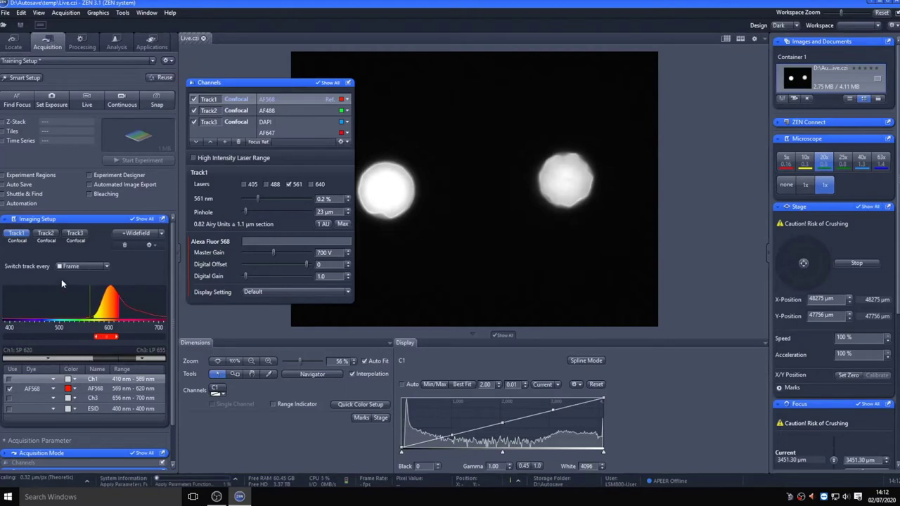
{"action": "left_click", "coordinate": [45, 234]}
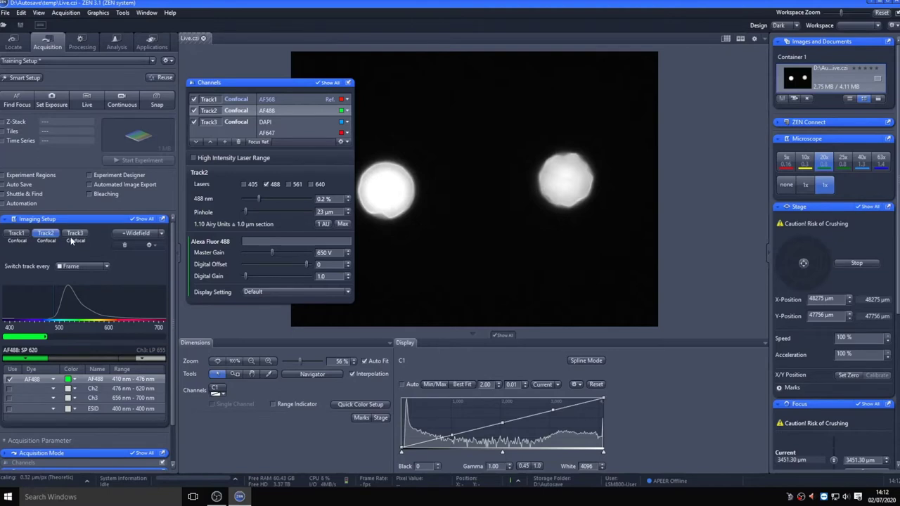
{"action": "left_click_drag", "start_coordinate": [47, 338], "coordinate": [92, 339]}
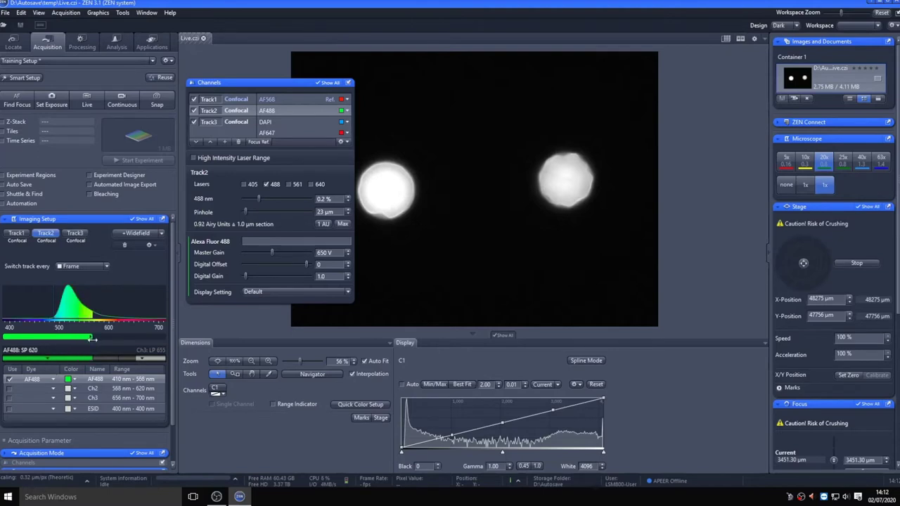
Adjust where Track3's AF647 detection range begins, then go back to Track2
{"action": "left_click", "coordinate": [82, 236]}
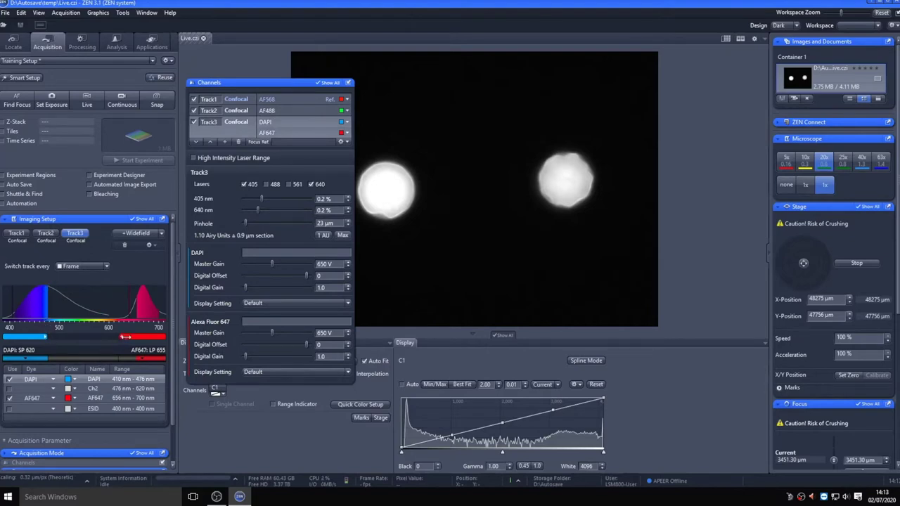
{"action": "left_click_drag", "start_coordinate": [125, 337], "coordinate": [137, 336]}
{"action": "left_click", "coordinate": [46, 235]}
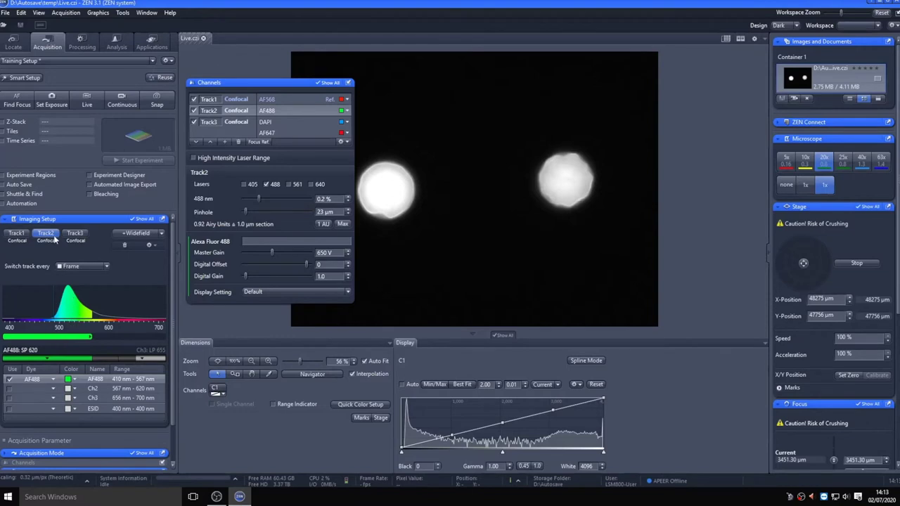
Move Track2's Alexa Fluor 488 detection from Ch1 to the second detector, leaving Ch1 without a dye
{"action": "left_click", "coordinate": [9, 380]}
{"action": "left_click", "coordinate": [9, 389]}
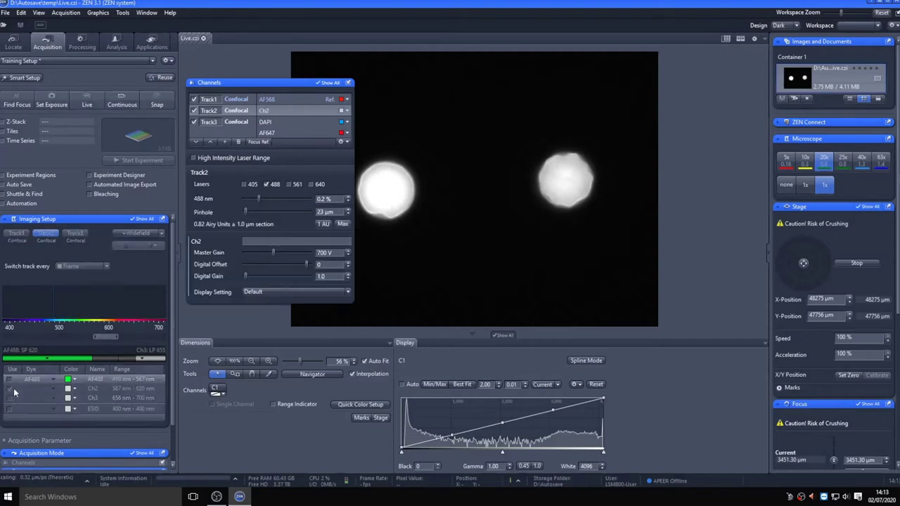
{"action": "left_click", "coordinate": [54, 390]}
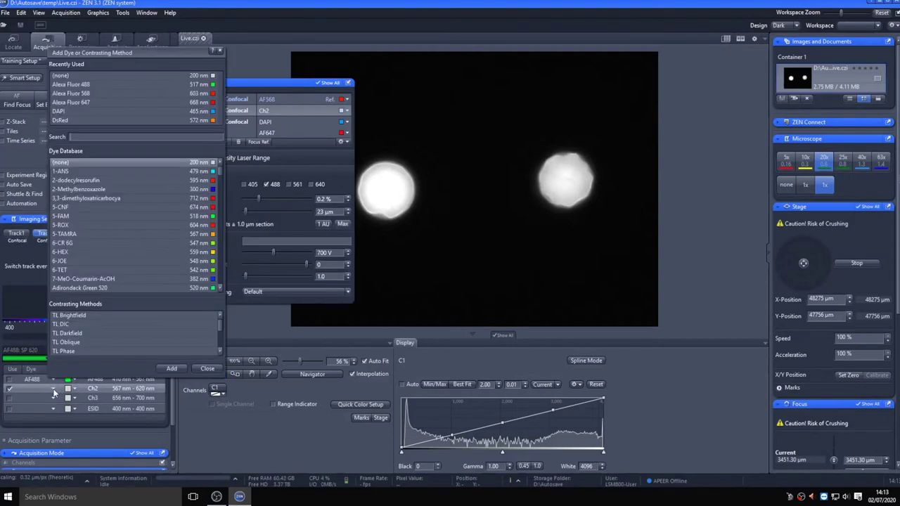
{"action": "double_click", "coordinate": [74, 85]}
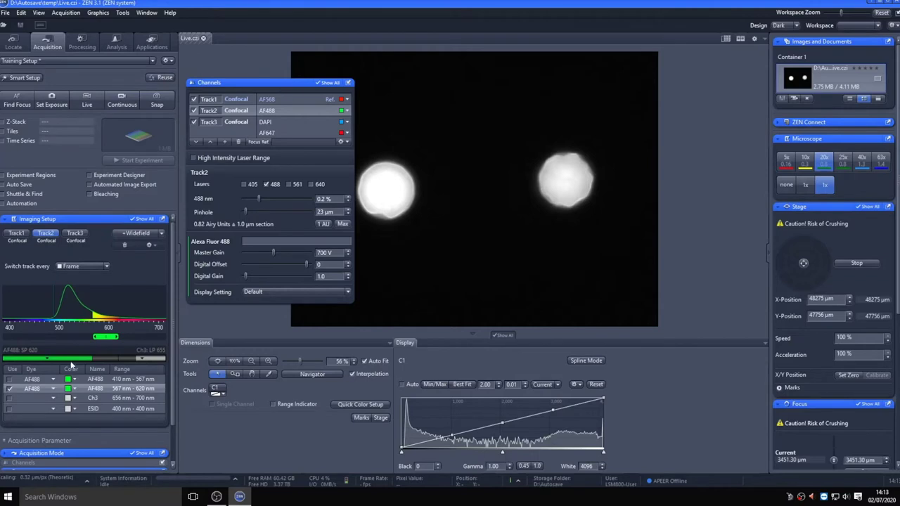
{"action": "left_click", "coordinate": [55, 380]}
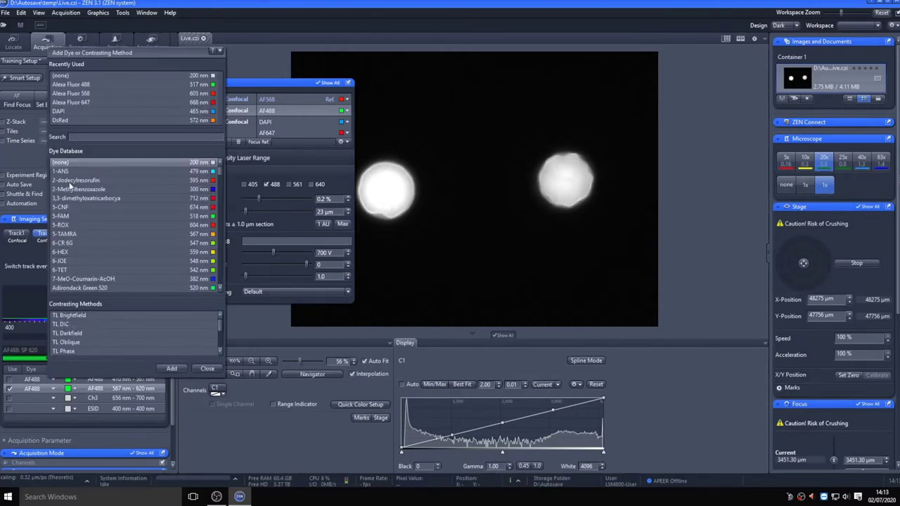
{"action": "double_click", "coordinate": [76, 161]}
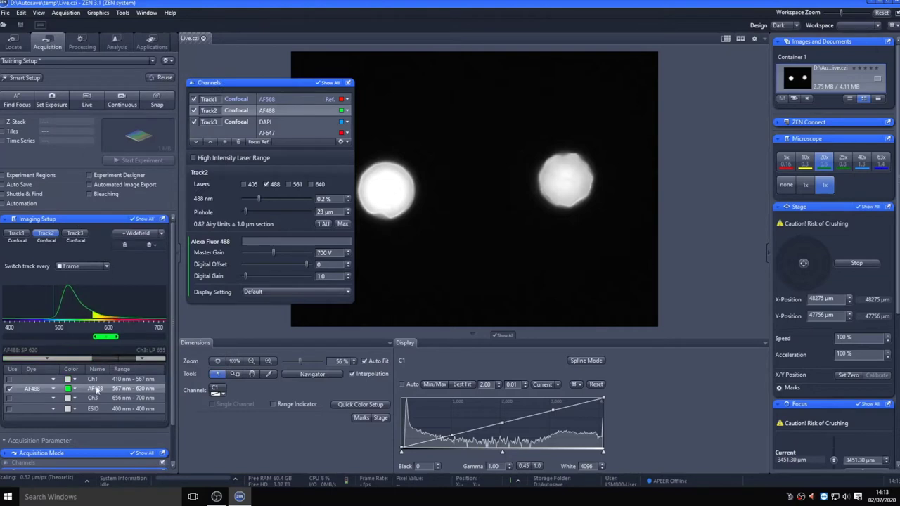
Set AF488 detection to 500–591 nm and set Ch1 and Ch3 to No Emission Filter
{"action": "left_click_drag", "start_coordinate": [95, 338], "coordinate": [59, 340]}
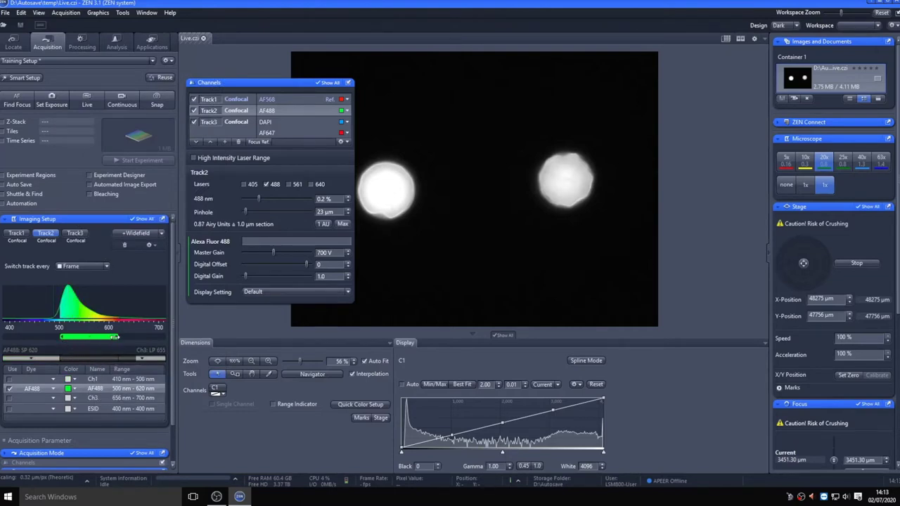
{"action": "left_click_drag", "start_coordinate": [117, 338], "coordinate": [102, 338]}
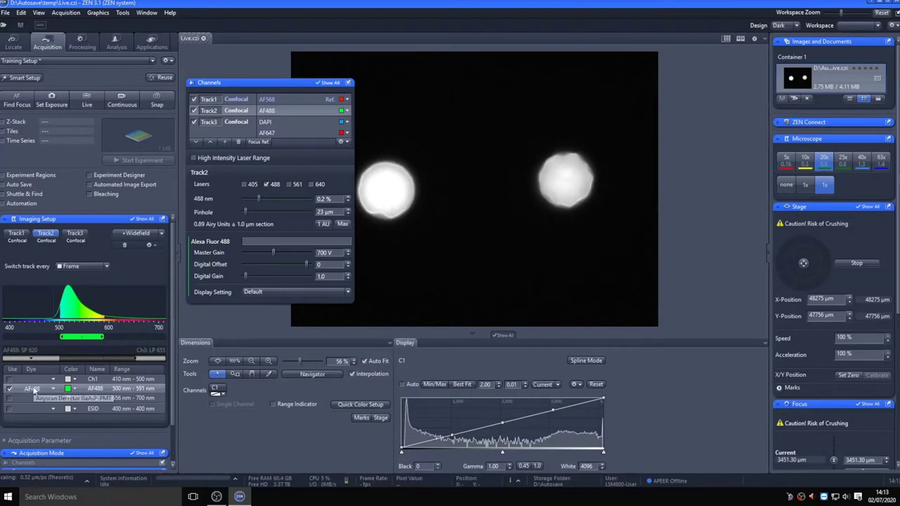
{"action": "left_click", "coordinate": [52, 388]}
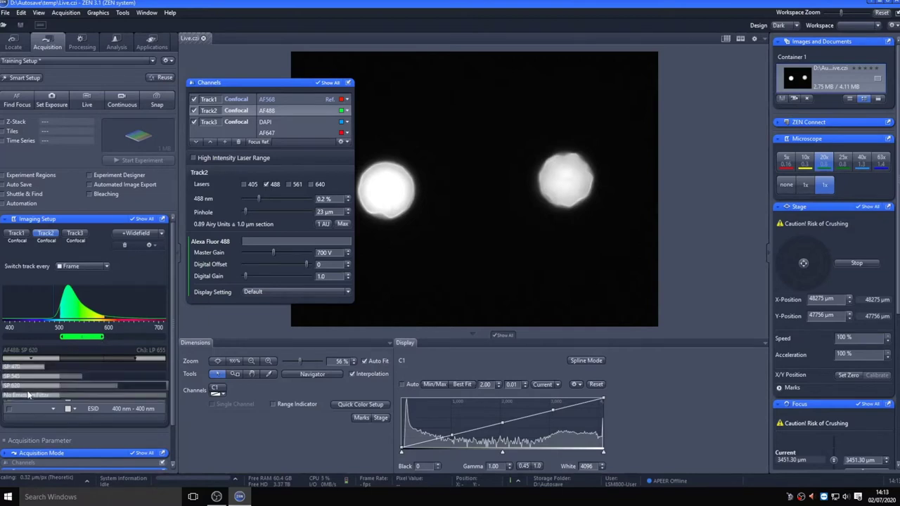
{"action": "left_click", "coordinate": [52, 394]}
{"action": "left_click", "coordinate": [135, 358]}
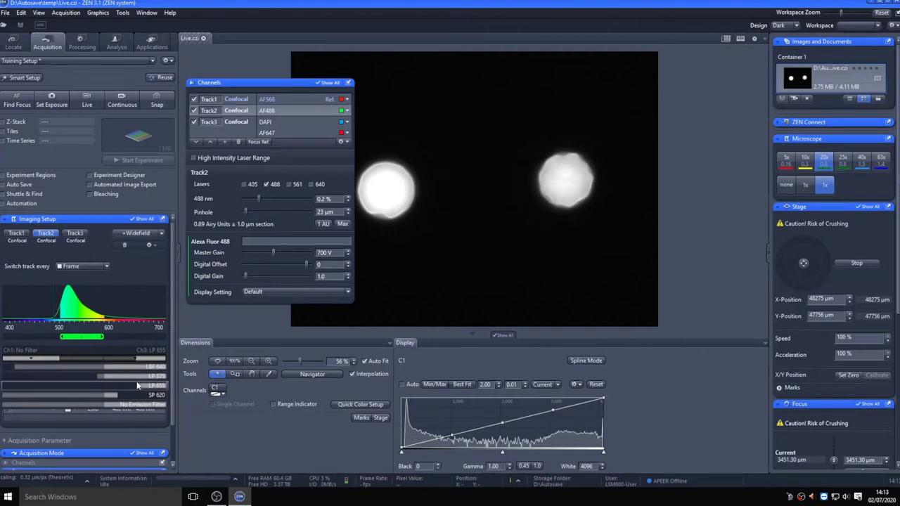
{"action": "left_click", "coordinate": [140, 404]}
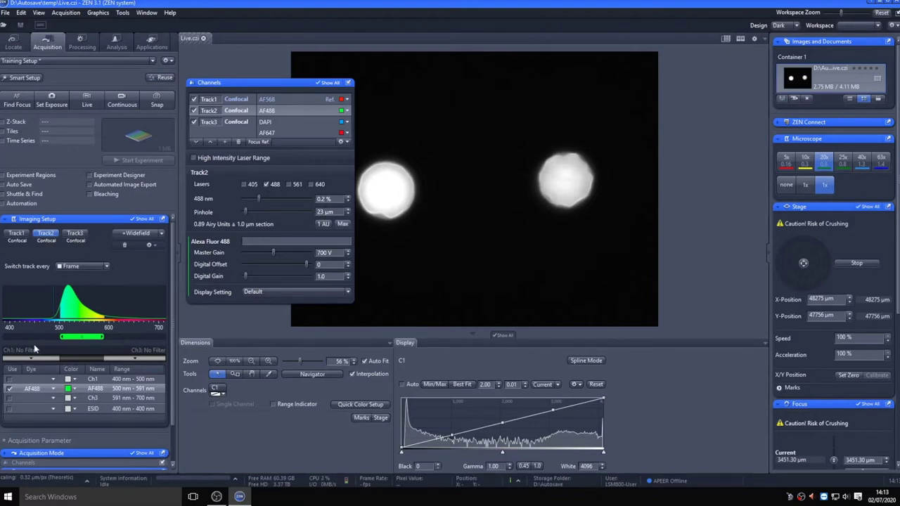
Set the pinhole to 1 Airy Unit on Track2, Track1 and Track3
{"action": "left_click", "coordinate": [76, 238]}
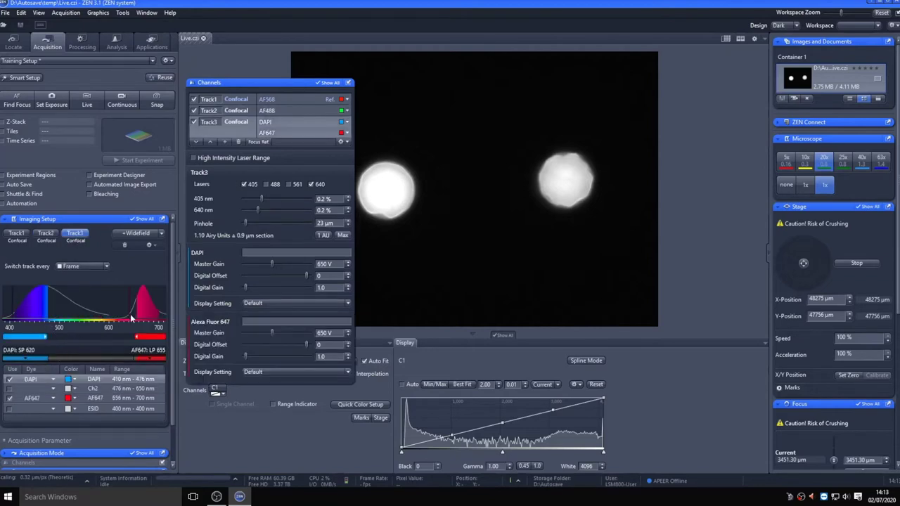
{"action": "left_click", "coordinate": [14, 234]}
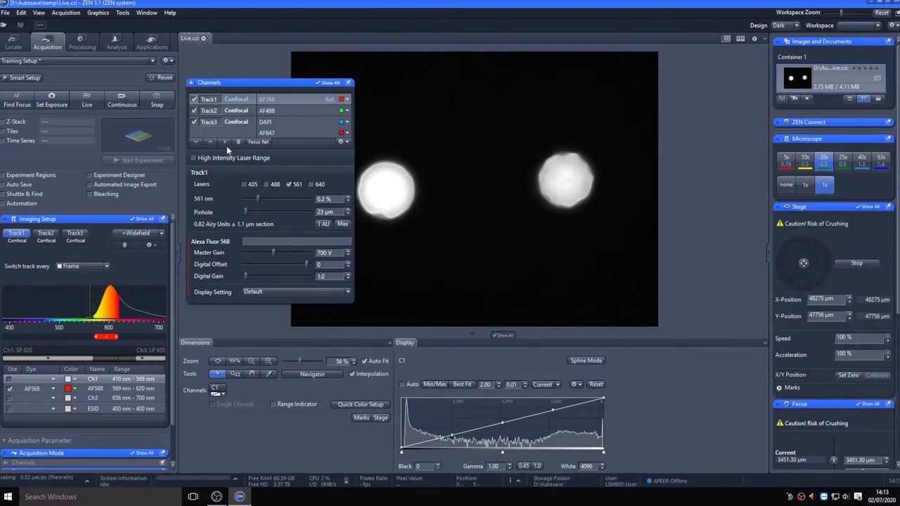
{"action": "left_click", "coordinate": [230, 111]}
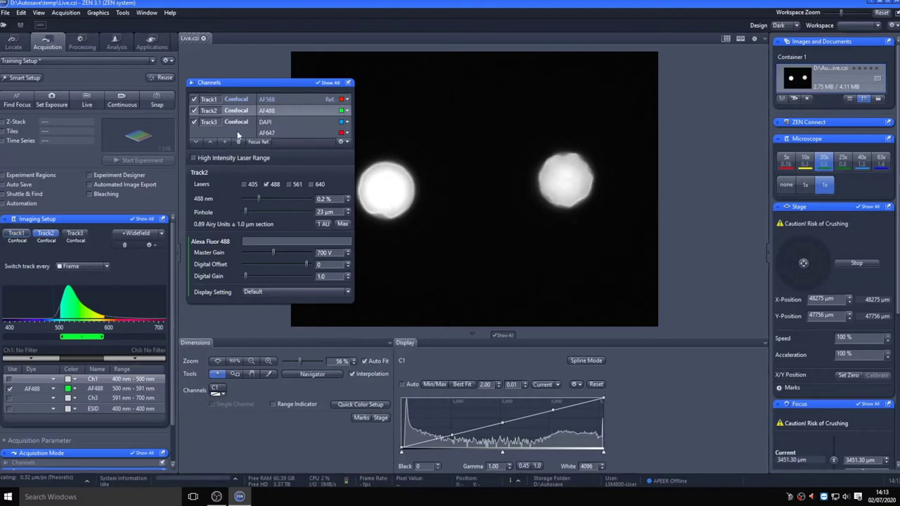
{"action": "left_click", "coordinate": [318, 224]}
{"action": "left_click", "coordinate": [241, 100]}
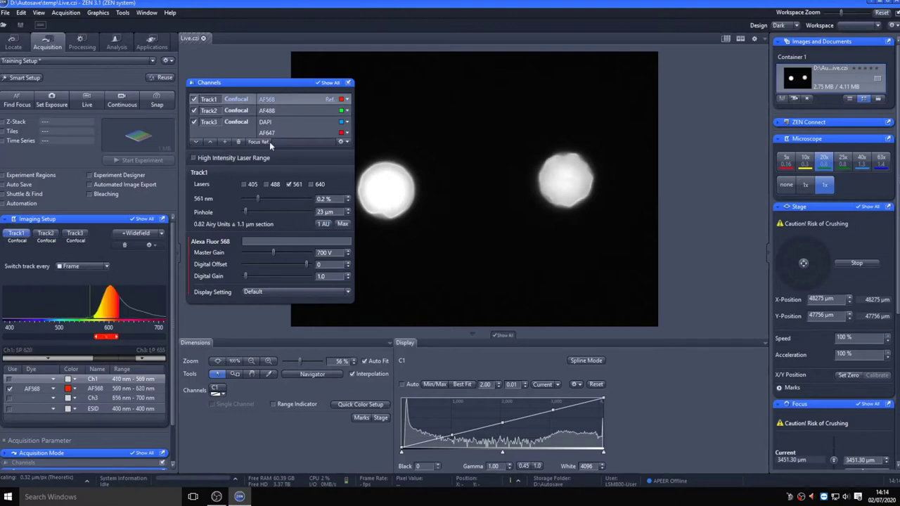
{"action": "left_click", "coordinate": [325, 225]}
{"action": "left_click", "coordinate": [237, 122]}
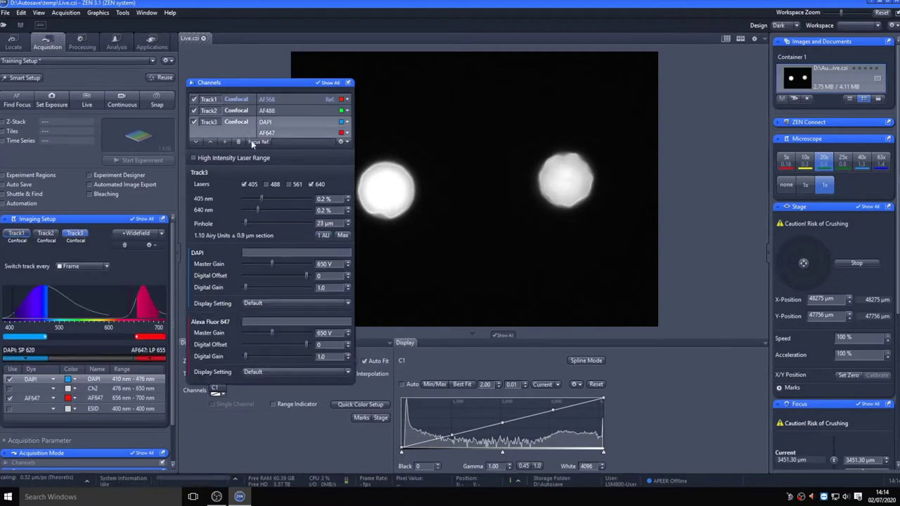
{"action": "left_click", "coordinate": [322, 235]}
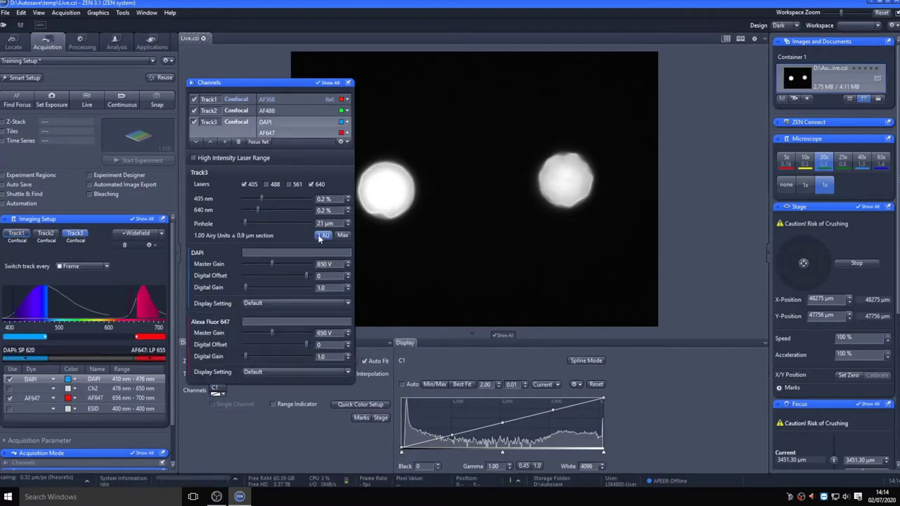
Check the resulting pinholes of 28, 25 and 21 µm for Tracks 1–3, ending on Track2
{"action": "left_click", "coordinate": [227, 112]}
{"action": "left_click", "coordinate": [230, 104]}
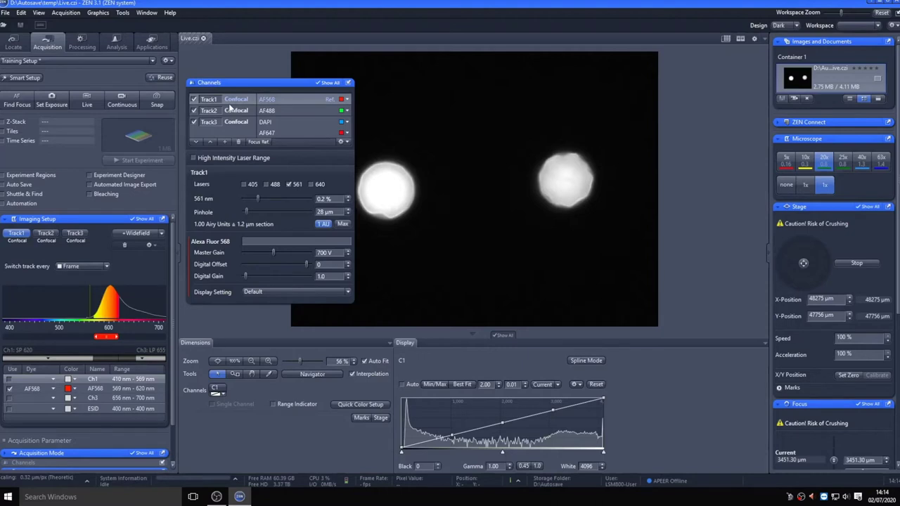
{"action": "left_click", "coordinate": [232, 114]}
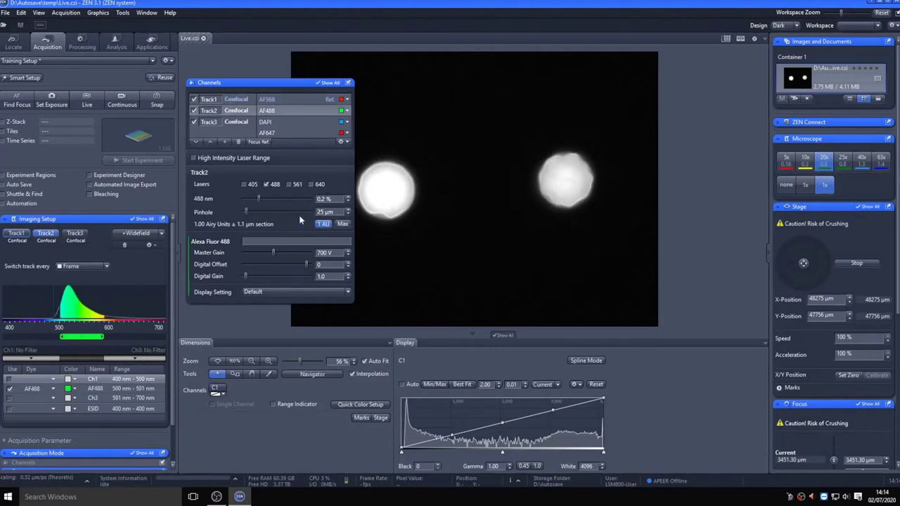
{"action": "left_click", "coordinate": [239, 122]}
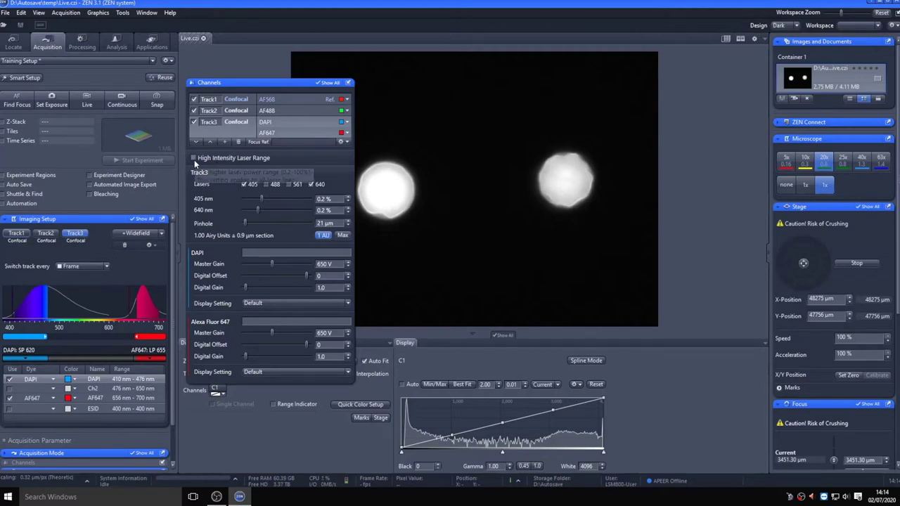
{"action": "left_click", "coordinate": [231, 114]}
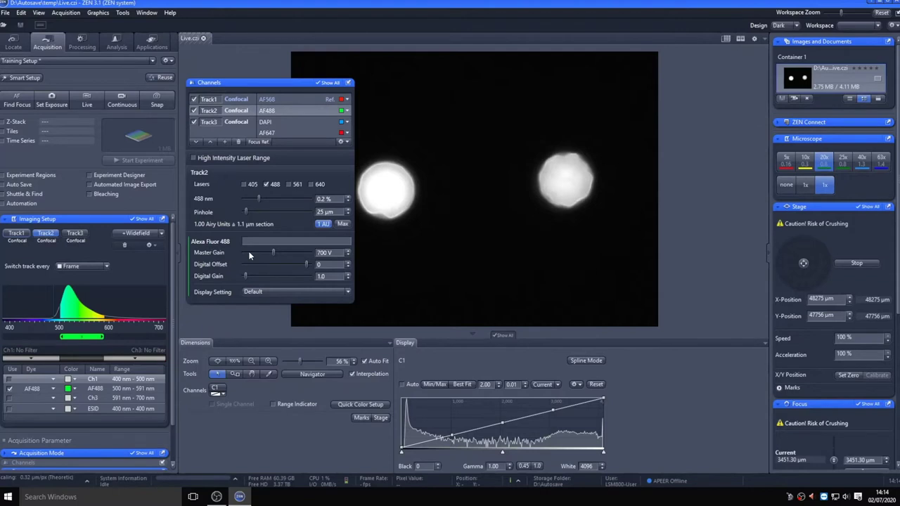
Move the Channels panel down to the left and start a live scan of the pollen
{"action": "left_click_drag", "start_coordinate": [282, 87], "coordinate": [222, 171]}
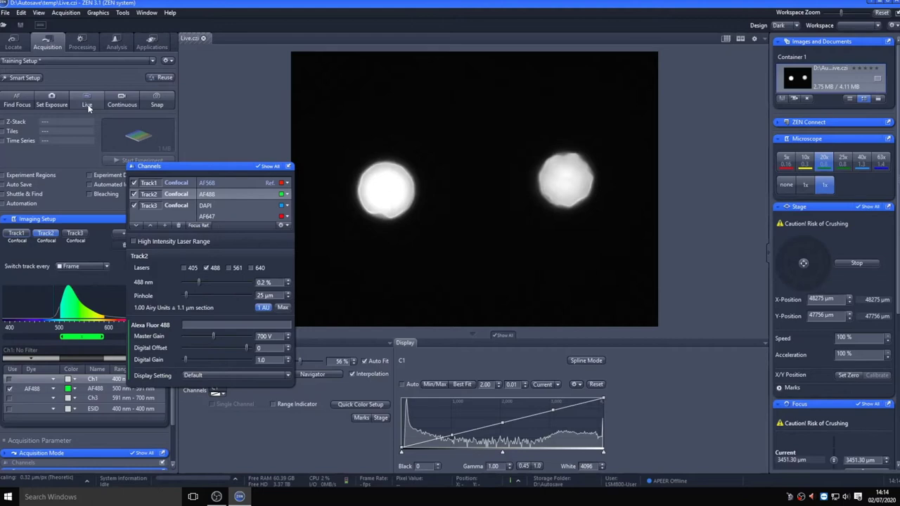
{"action": "left_click", "coordinate": [87, 104]}
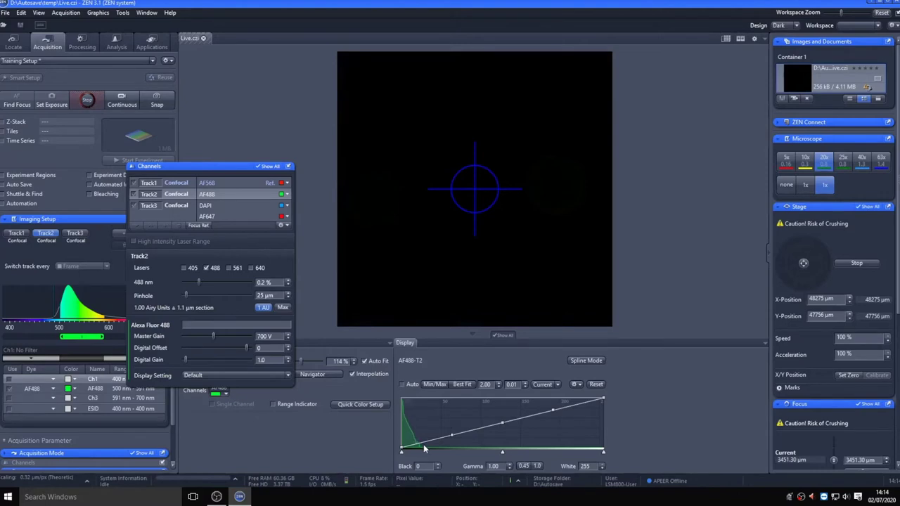
Apply Best Fit so both pollen grains show green, and move the Channels panel higher
{"action": "left_click", "coordinate": [466, 389]}
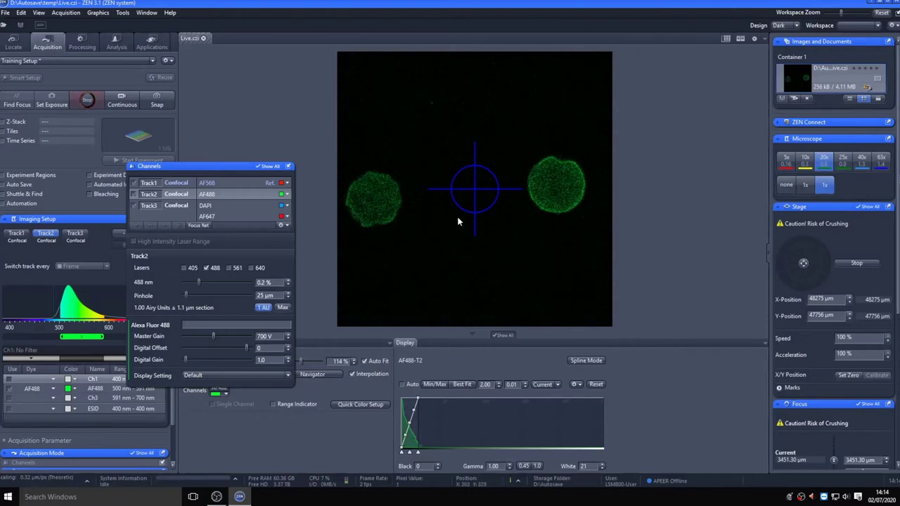
{"action": "left_click_drag", "start_coordinate": [211, 167], "coordinate": [245, 65]}
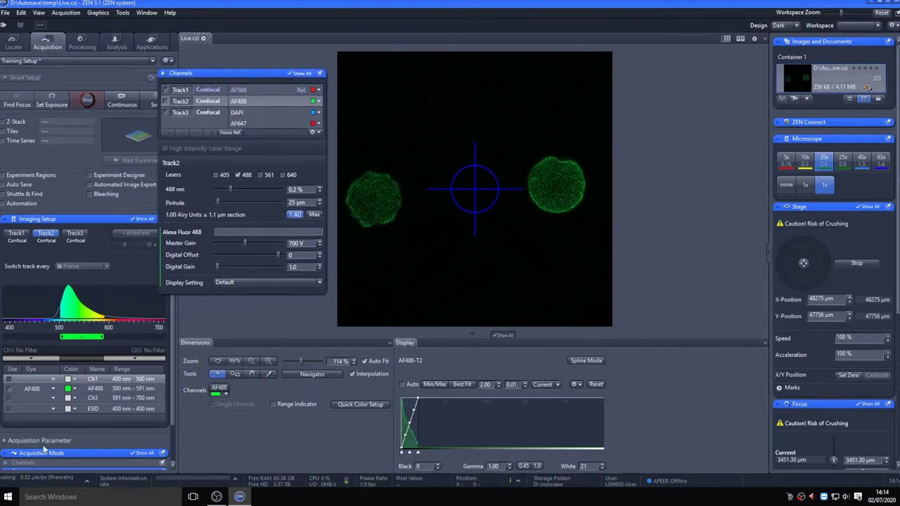
{"action": "scroll", "coordinate": [48, 437], "scroll_direction": "down", "scroll_amount": 1}
{"action": "scroll", "coordinate": [53, 428], "scroll_direction": "up", "scroll_amount": 1}
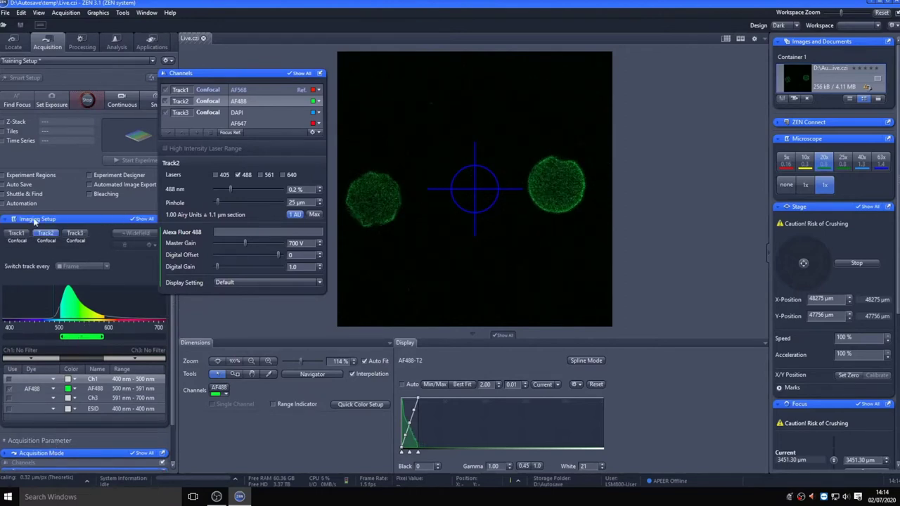
Switch scanning to bidirectional, cutting frame time to 316.51 ms, and resume the live scan
{"action": "left_click", "coordinate": [9, 220]}
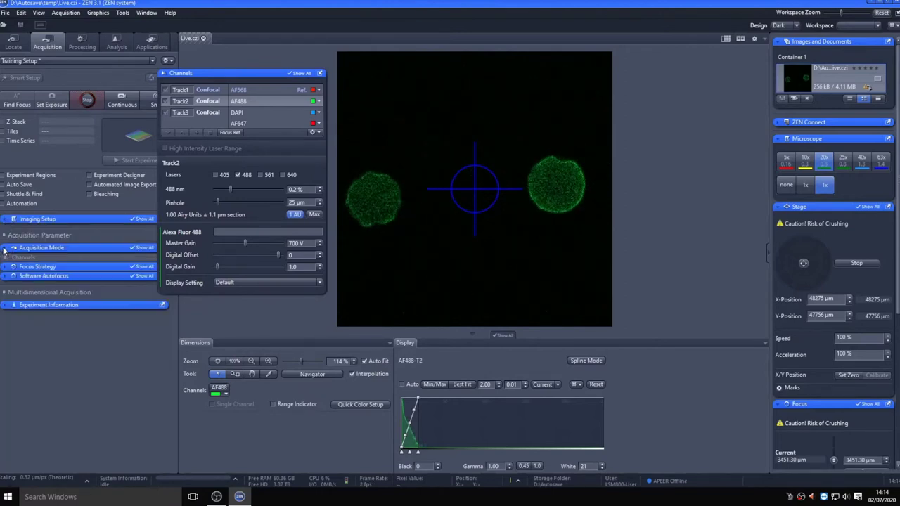
{"action": "left_click", "coordinate": [5, 250]}
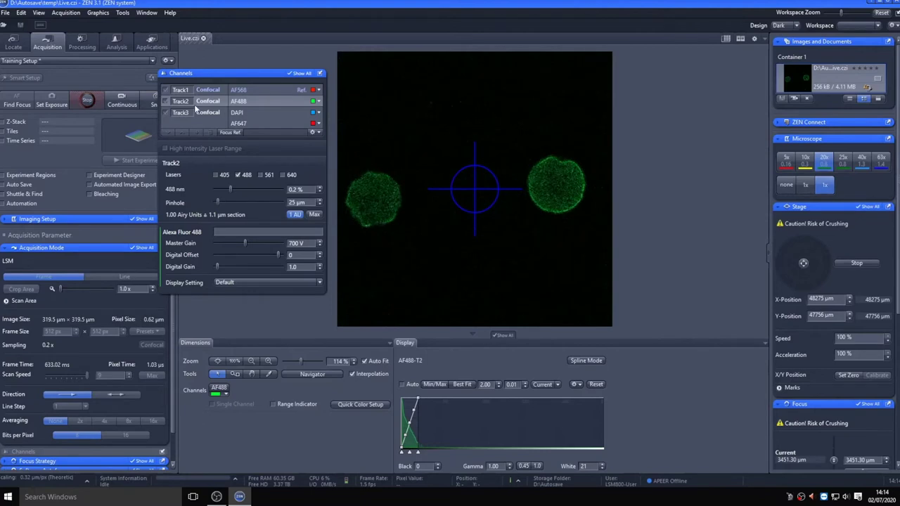
{"action": "left_click_drag", "start_coordinate": [213, 78], "coordinate": [219, 46]}
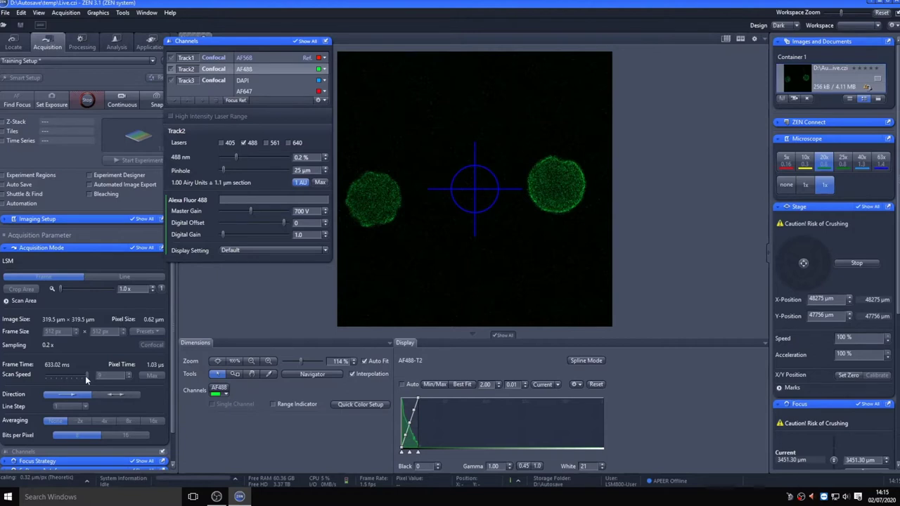
{"action": "left_click", "coordinate": [87, 103]}
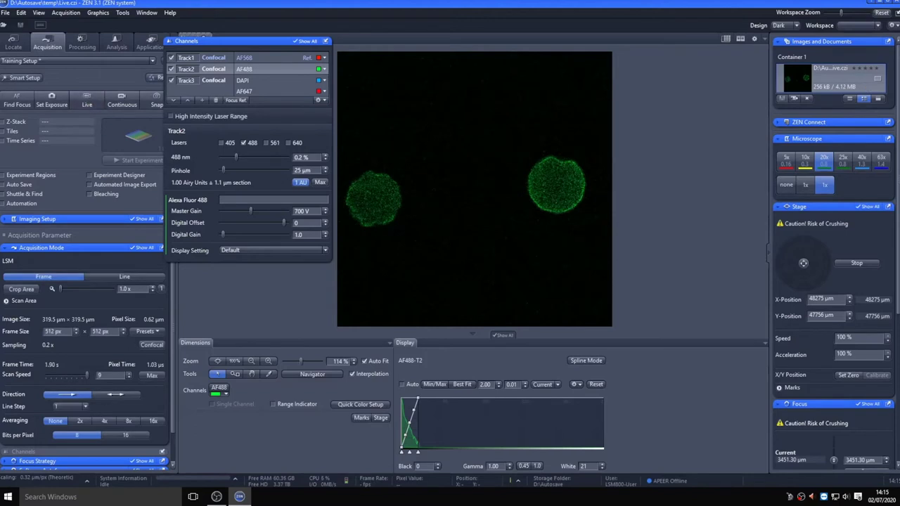
{"action": "left_click", "coordinate": [112, 396]}
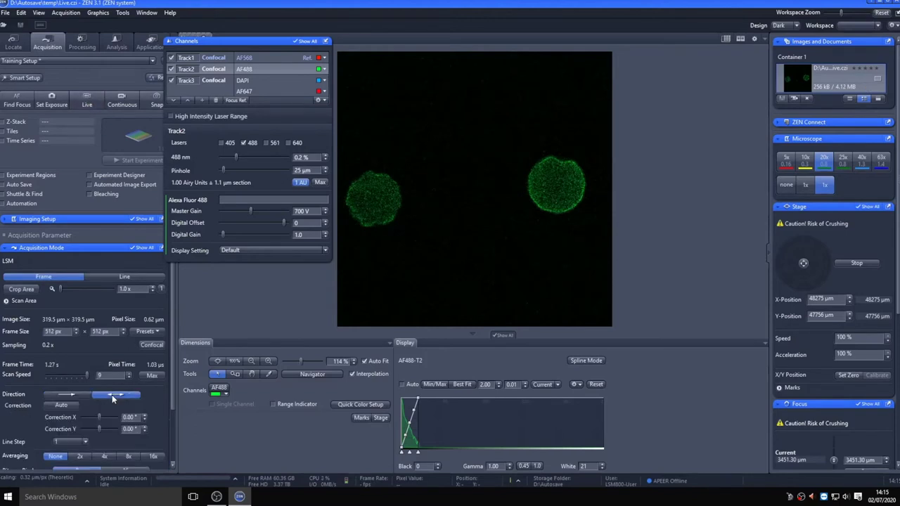
{"action": "left_click", "coordinate": [87, 101]}
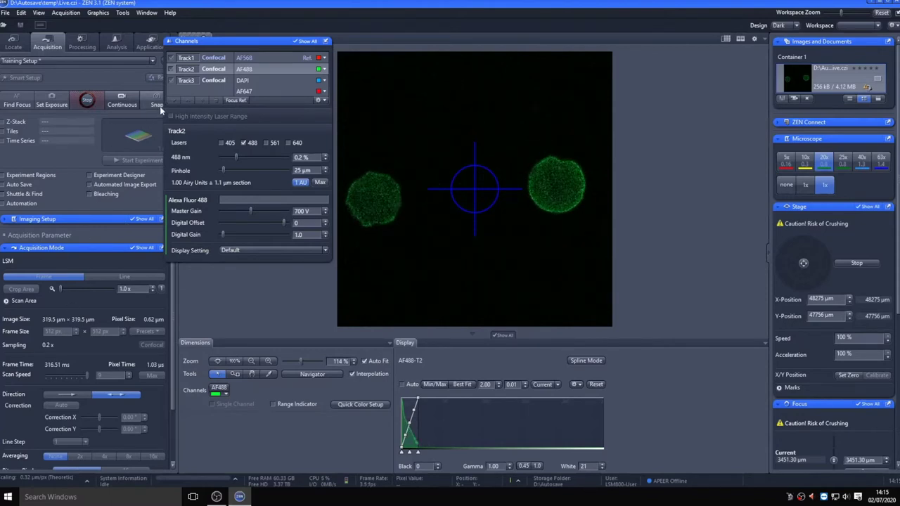
Try 2048 × 2048 and confocal sampling, settle on 1024 × 1024 at scan speed 9, and rescan
{"action": "left_click", "coordinate": [87, 100]}
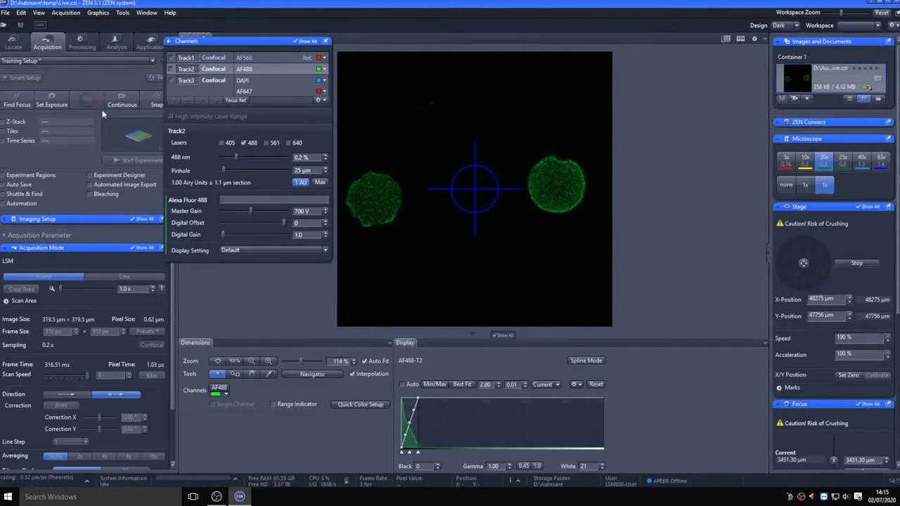
{"action": "left_click", "coordinate": [156, 332]}
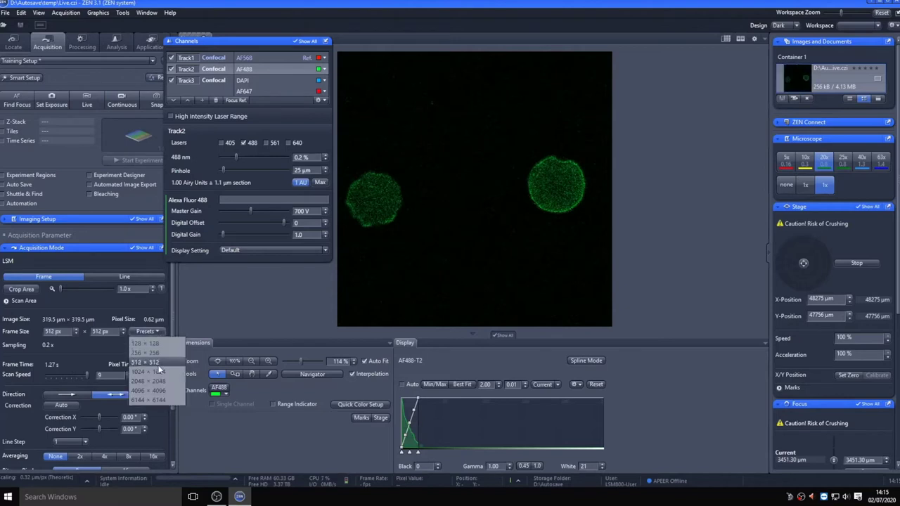
{"action": "left_click", "coordinate": [156, 371]}
{"action": "left_click", "coordinate": [156, 332]}
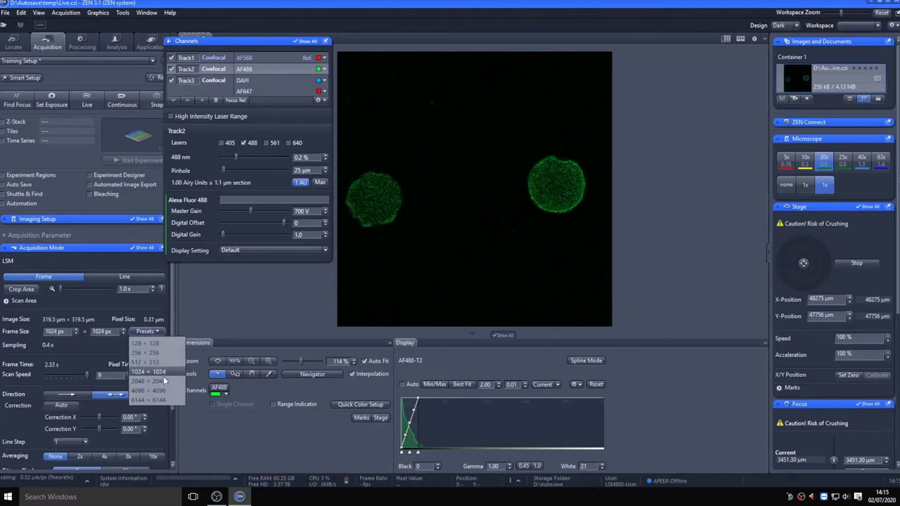
{"action": "left_click", "coordinate": [161, 381]}
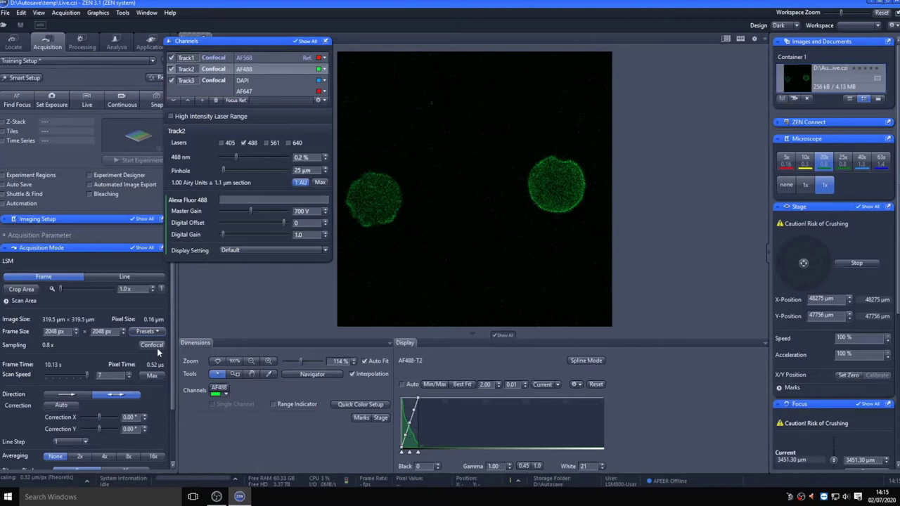
{"action": "left_click", "coordinate": [156, 348]}
{"action": "left_click", "coordinate": [150, 332]}
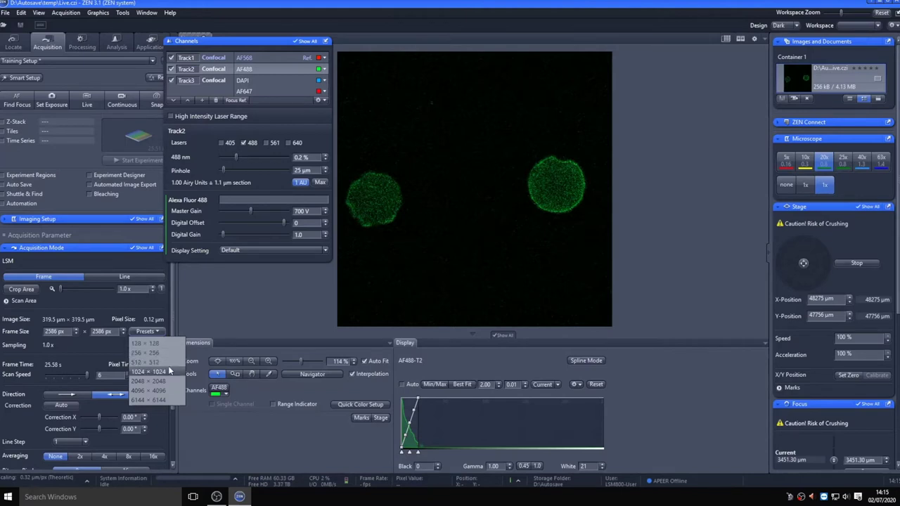
{"action": "left_click", "coordinate": [158, 371]}
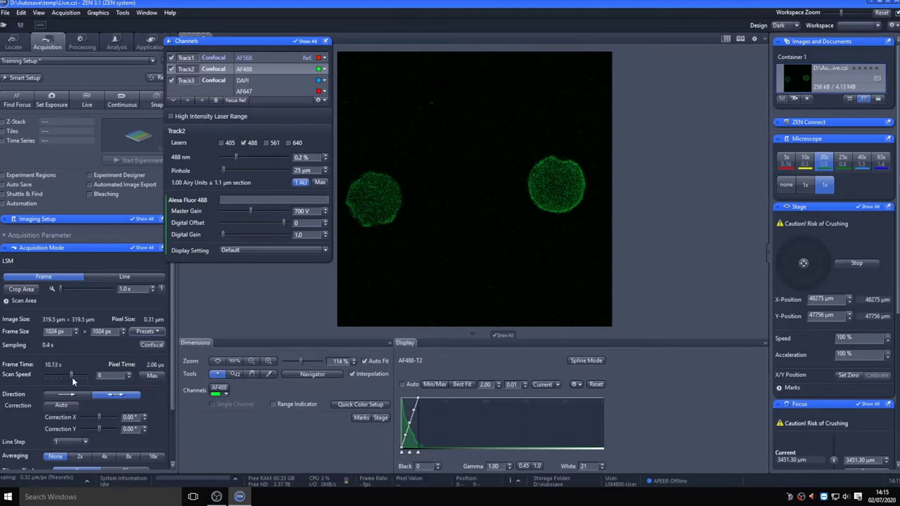
{"action": "left_click_drag", "start_coordinate": [73, 380], "coordinate": [87, 379]}
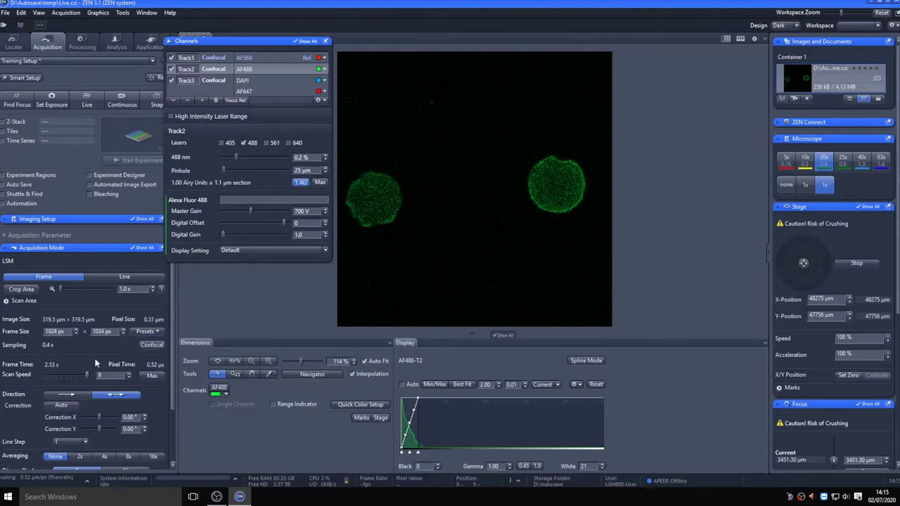
{"action": "left_click", "coordinate": [87, 101]}
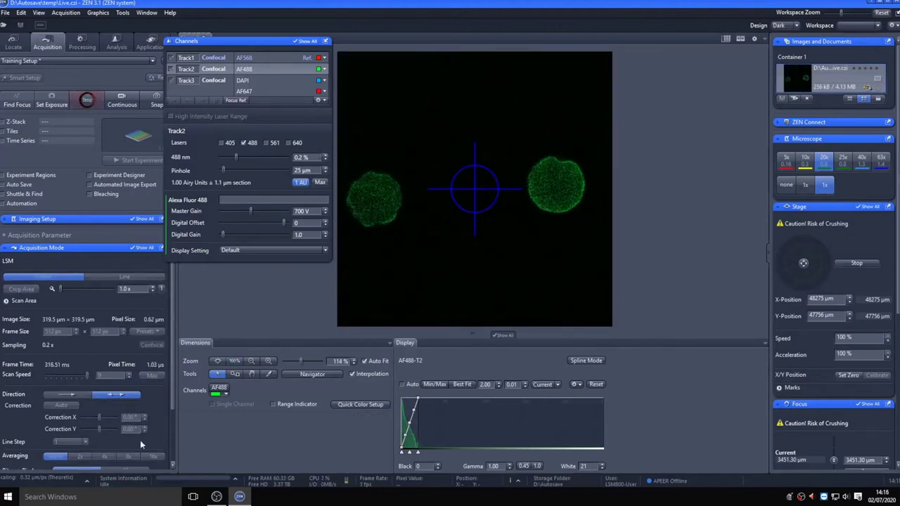
Raise the 488 nm laser to 1.0 % and master gain to 750 V, then re-fit the display
{"action": "double_click", "coordinate": [298, 158]}
{"action": "type", "text": "1"}
{"action": "key", "text": "Return"}
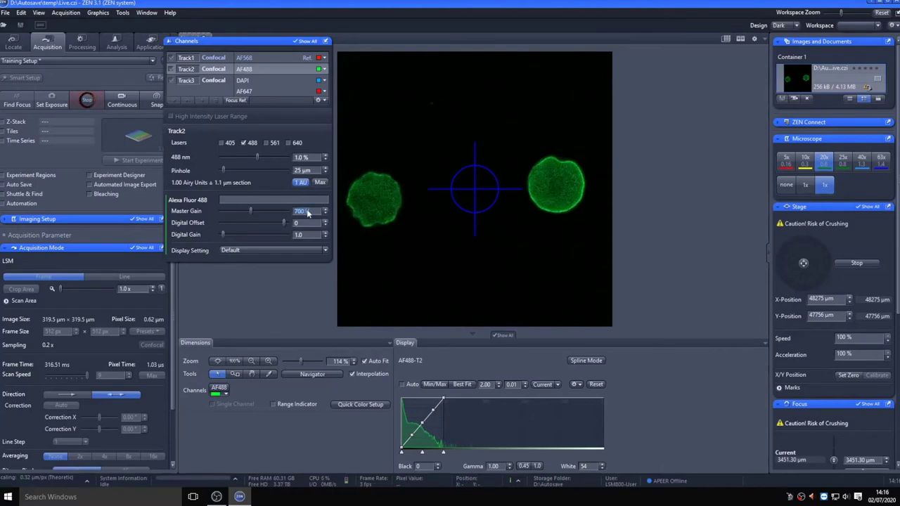
{"action": "left_click", "coordinate": [276, 211]}
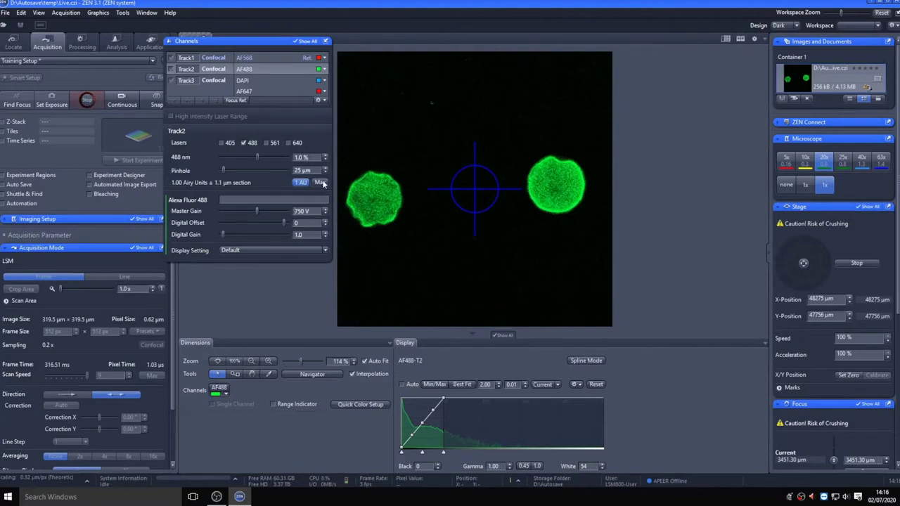
{"action": "left_click", "coordinate": [464, 384]}
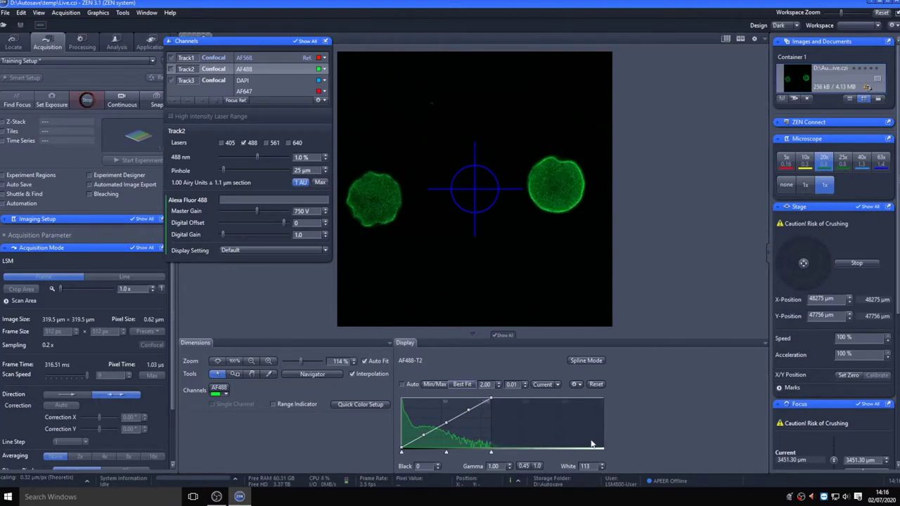
{"action": "left_click", "coordinate": [248, 58]}
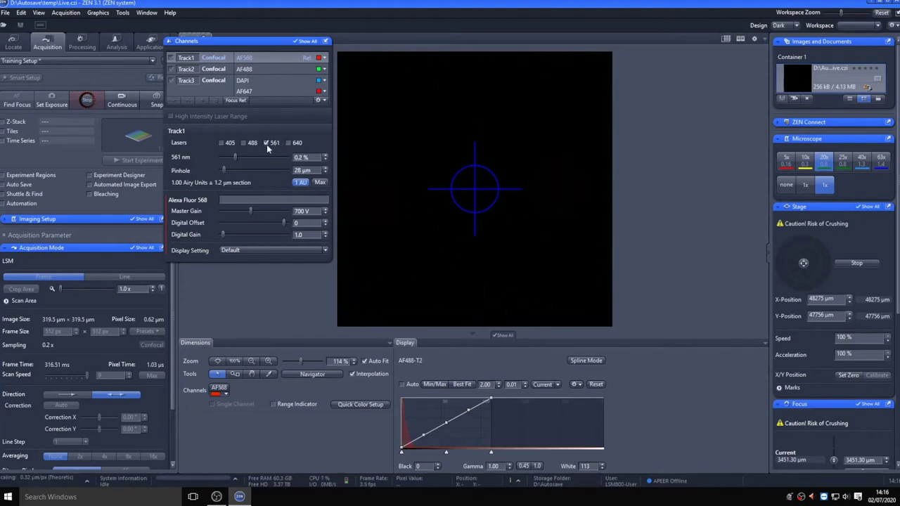
Set Track1 to 1.0 % 561 nm laser at 850 V, and Track2 to 0.5 % 488 nm at 850 V
{"action": "type", "text": "1."}
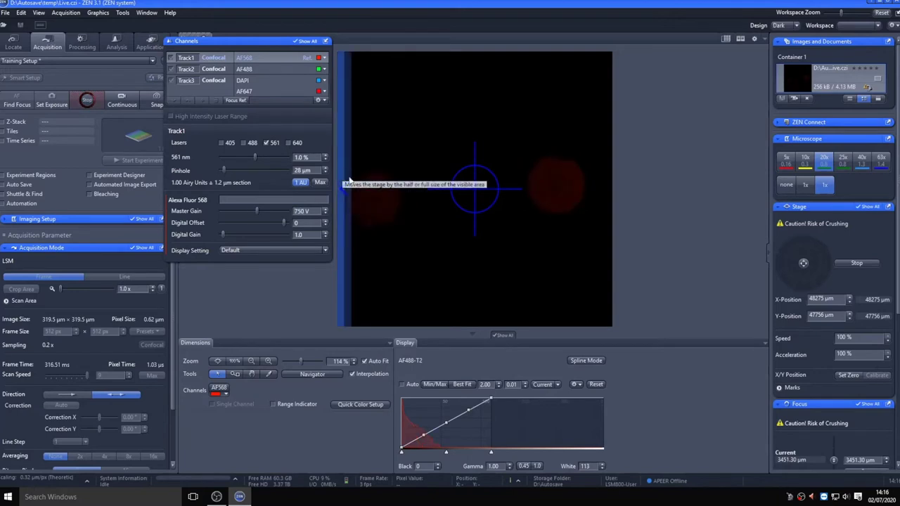
{"action": "key", "text": "BackSpace"}
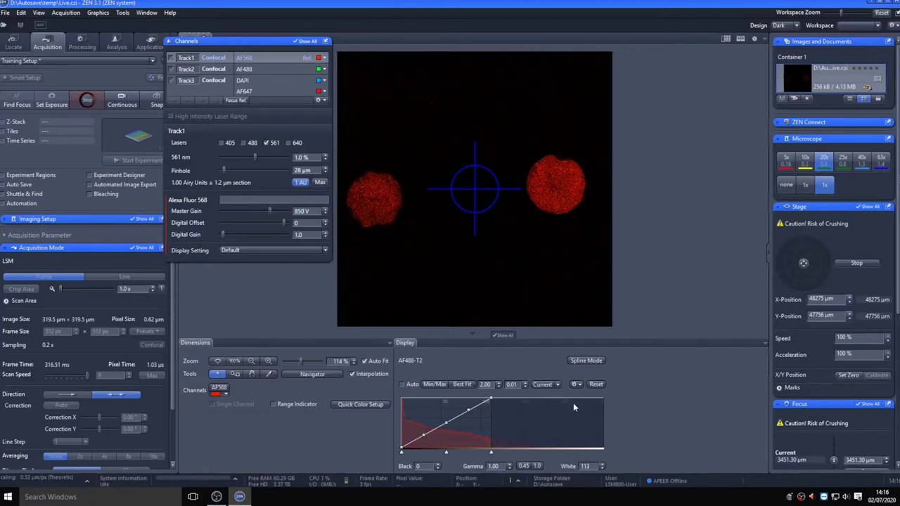
{"action": "left_click", "coordinate": [260, 68]}
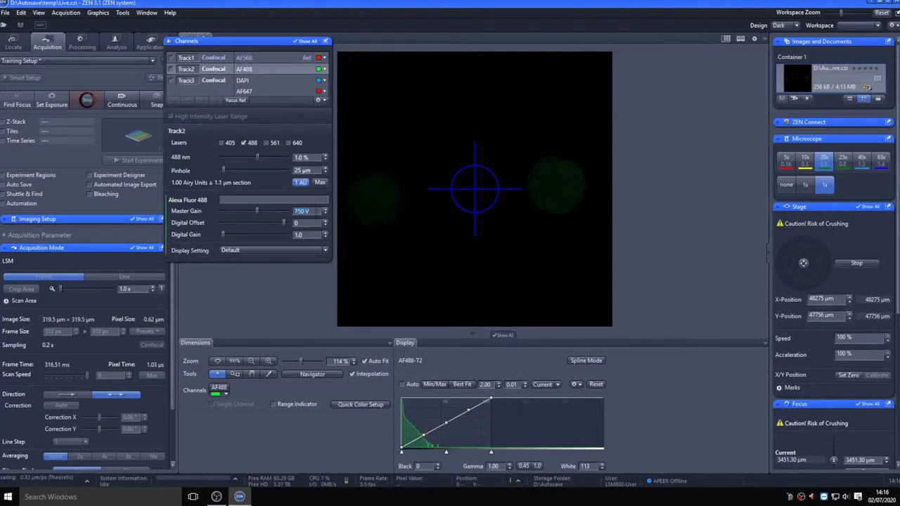
{"action": "scroll", "coordinate": [301, 211], "scroll_direction": "up", "scroll_amount": 1}
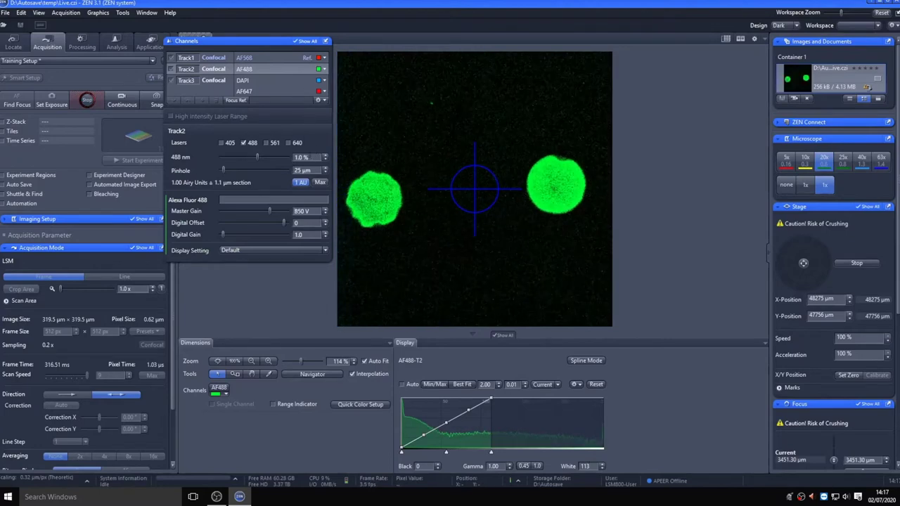
{"action": "scroll", "coordinate": [301, 156], "scroll_direction": "down", "scroll_amount": 1}
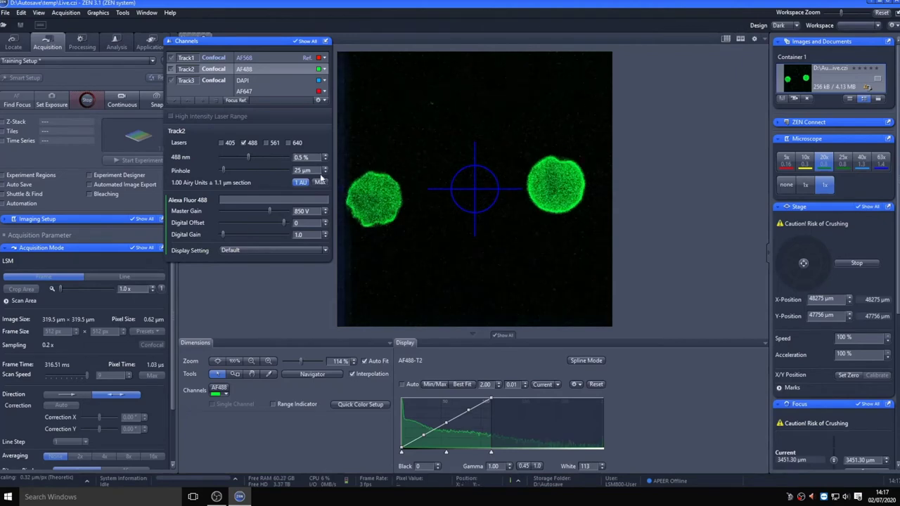
Turn on the range indicator and stretch the display range to the full 255
{"action": "left_click", "coordinate": [280, 408]}
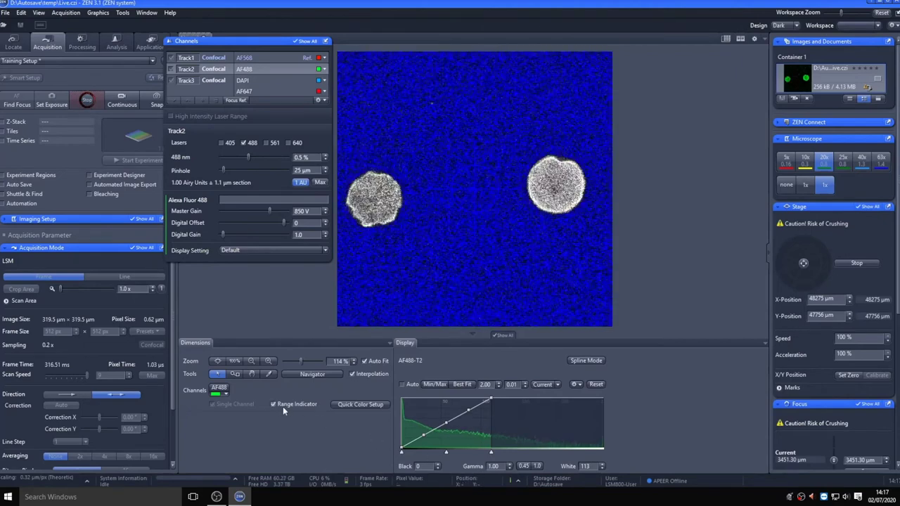
{"action": "left_click_drag", "start_coordinate": [493, 394], "coordinate": [604, 391]}
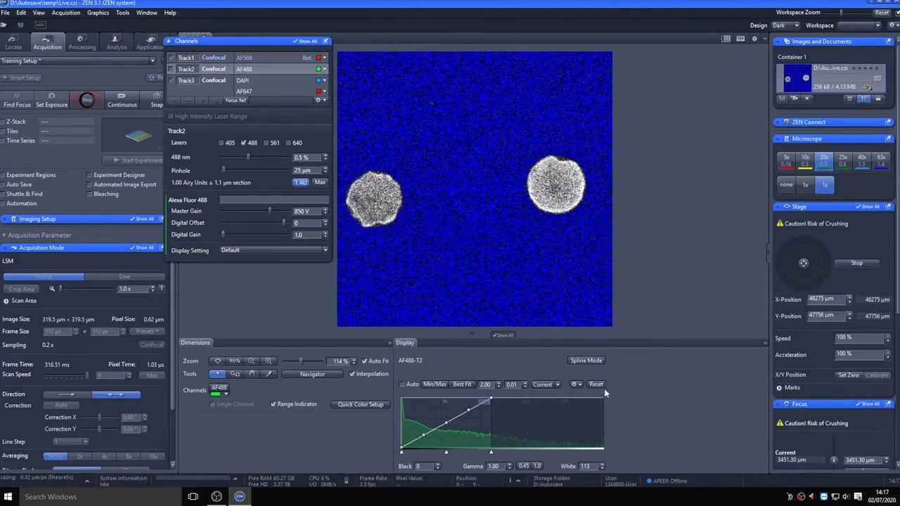
{"action": "scroll", "coordinate": [553, 169], "scroll_direction": "up", "scroll_amount": 2}
{"action": "scroll", "coordinate": [553, 168], "scroll_direction": "up", "scroll_amount": 1}
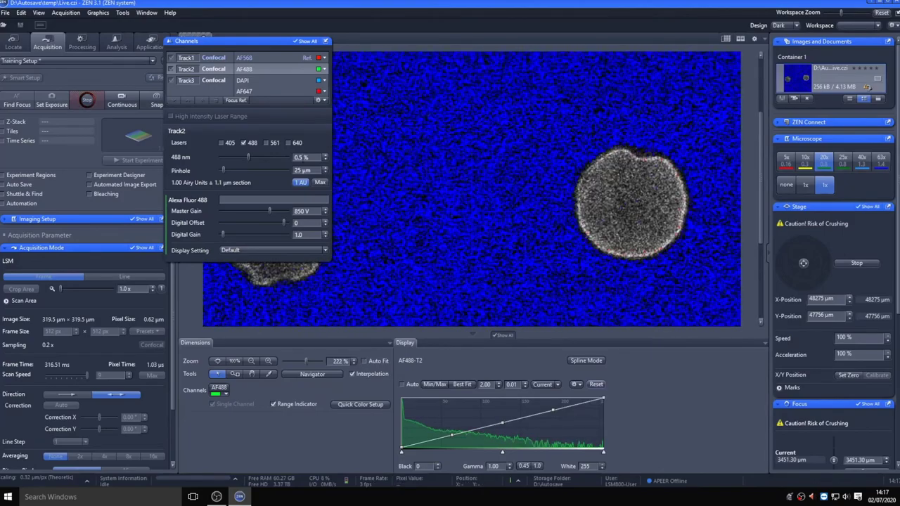
{"action": "scroll", "coordinate": [305, 151], "scroll_direction": "down", "scroll_amount": 1}
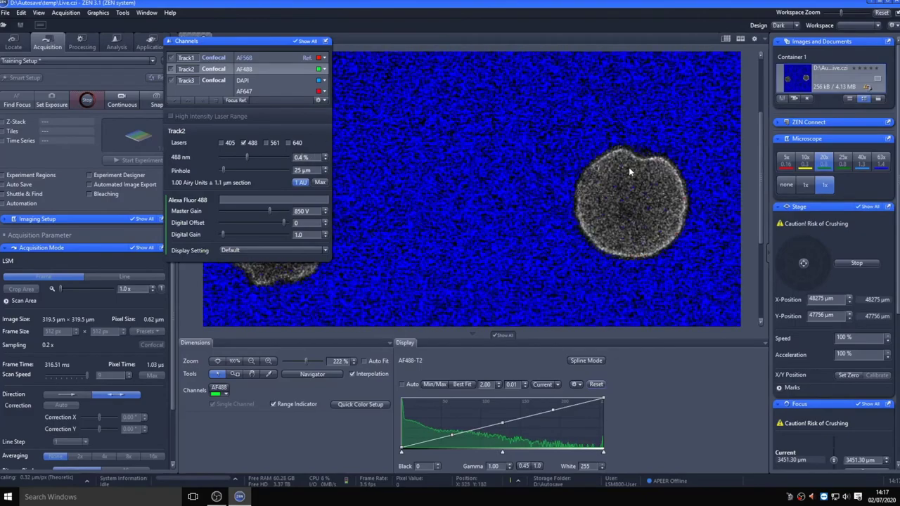
{"action": "scroll", "coordinate": [636, 176], "scroll_direction": "down", "scroll_amount": 1}
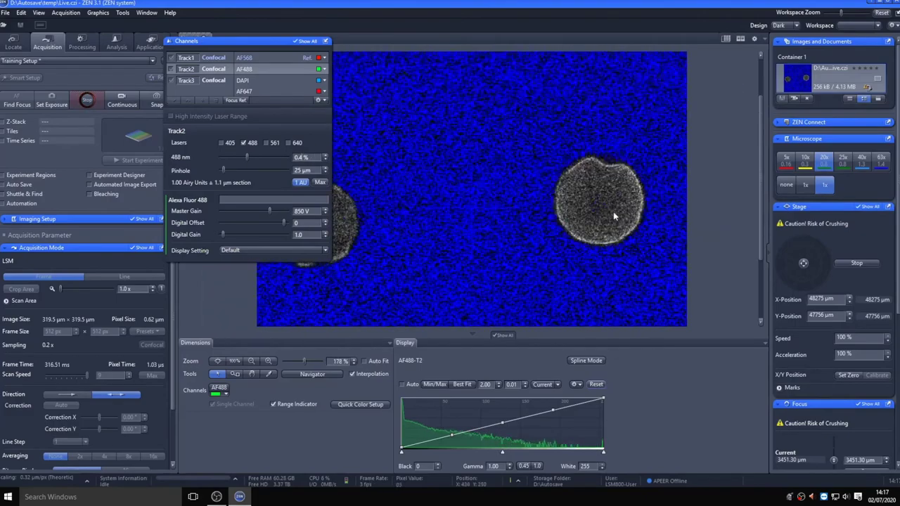
Stop the current live scan and start a fresh one
{"action": "left_click", "coordinate": [82, 107]}
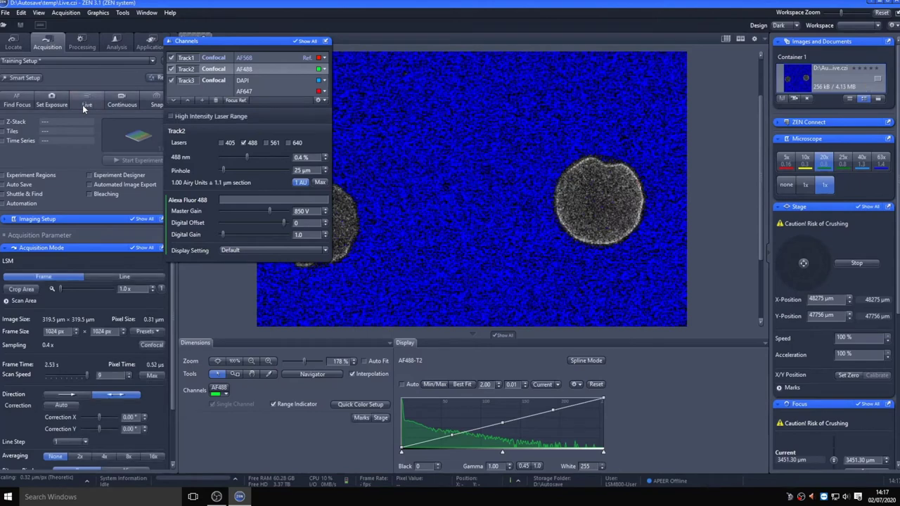
{"action": "scroll", "coordinate": [100, 394], "scroll_direction": "down", "scroll_amount": 1}
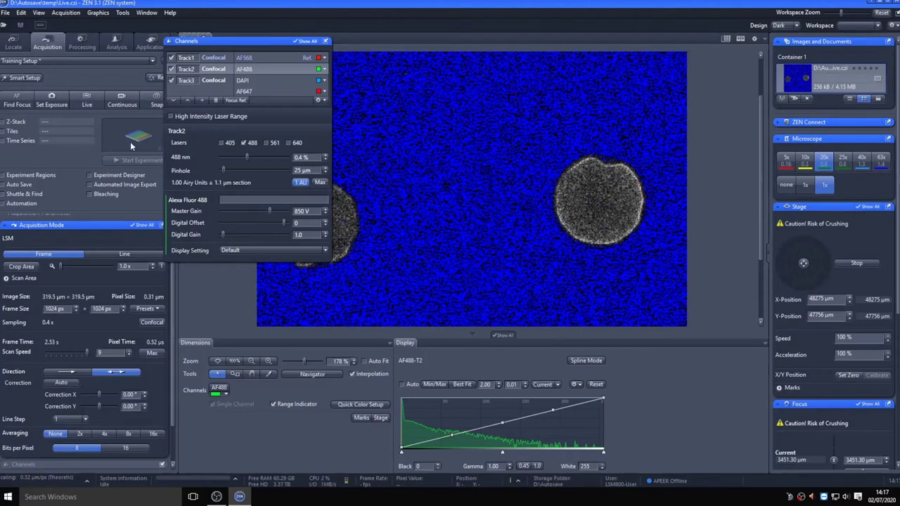
{"action": "left_click", "coordinate": [88, 106]}
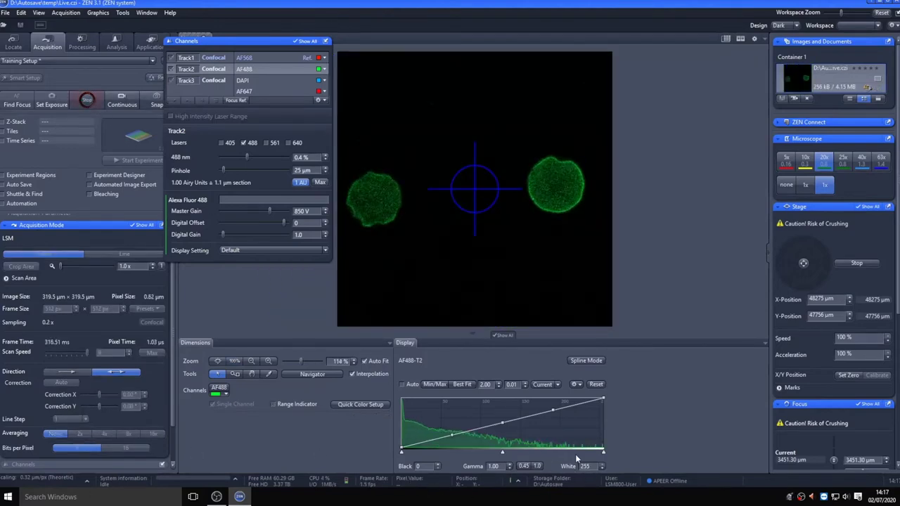
Switch to 16 bits per pixel, check the live image with the range indicator, then stop
{"action": "left_click", "coordinate": [88, 102]}
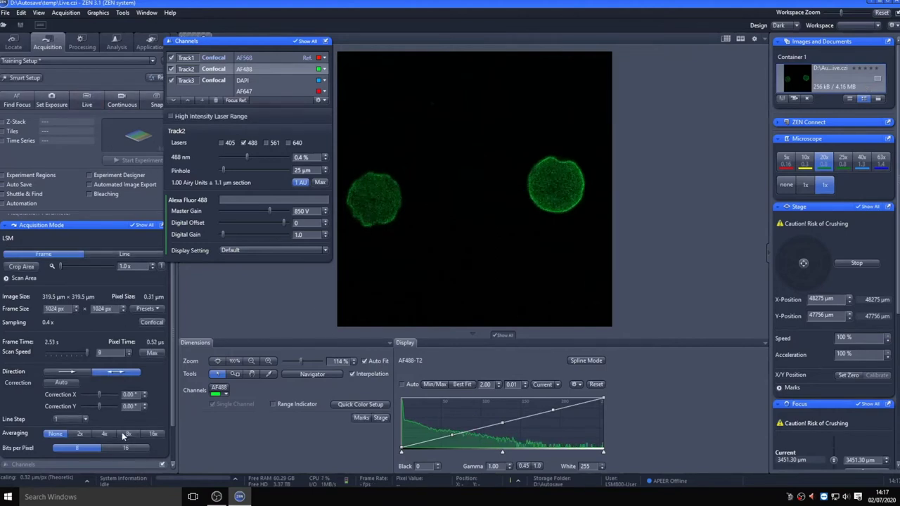
{"action": "left_click", "coordinate": [124, 448]}
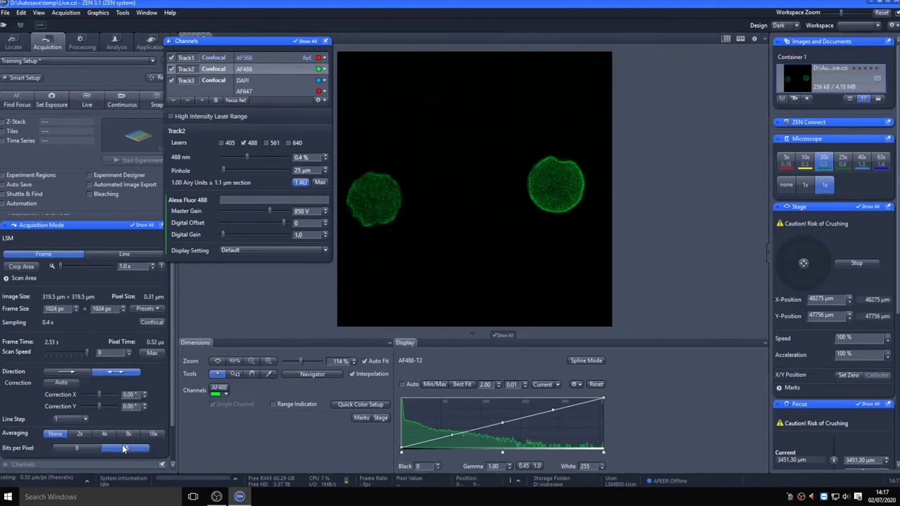
{"action": "left_click", "coordinate": [79, 103]}
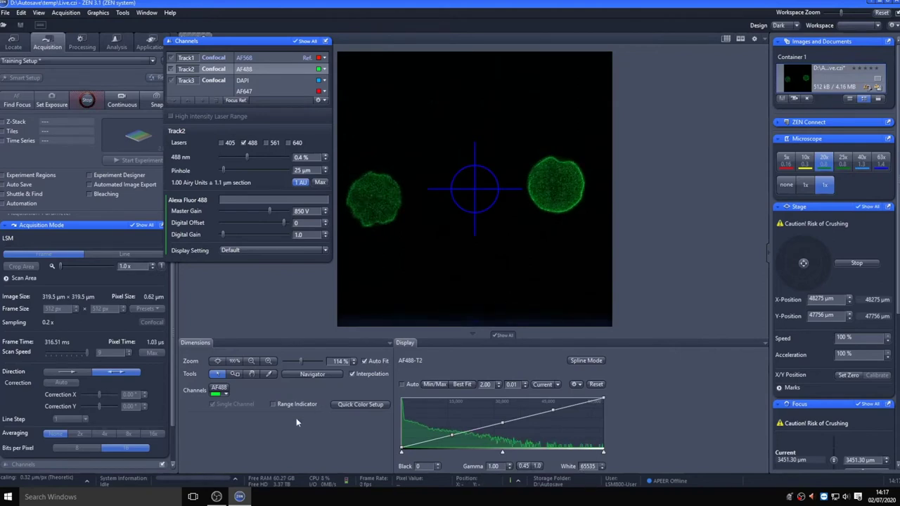
{"action": "left_click", "coordinate": [273, 404]}
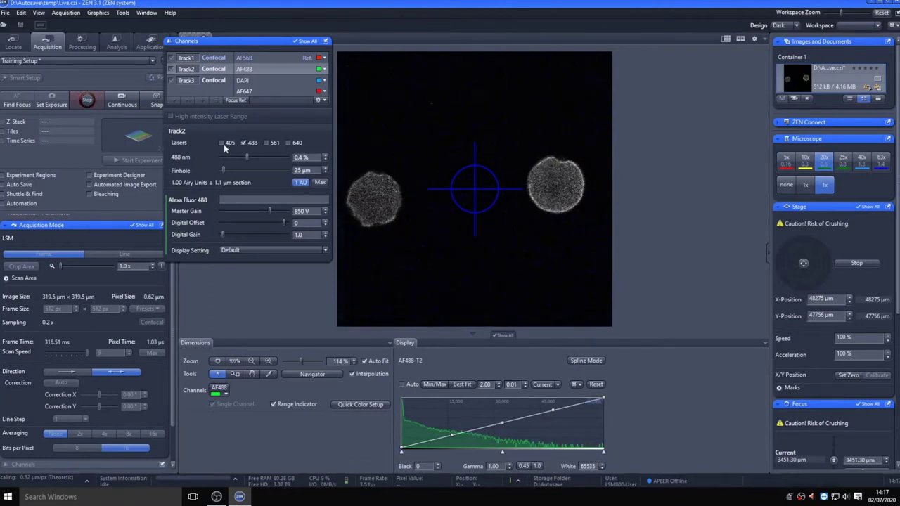
{"action": "left_click", "coordinate": [79, 100]}
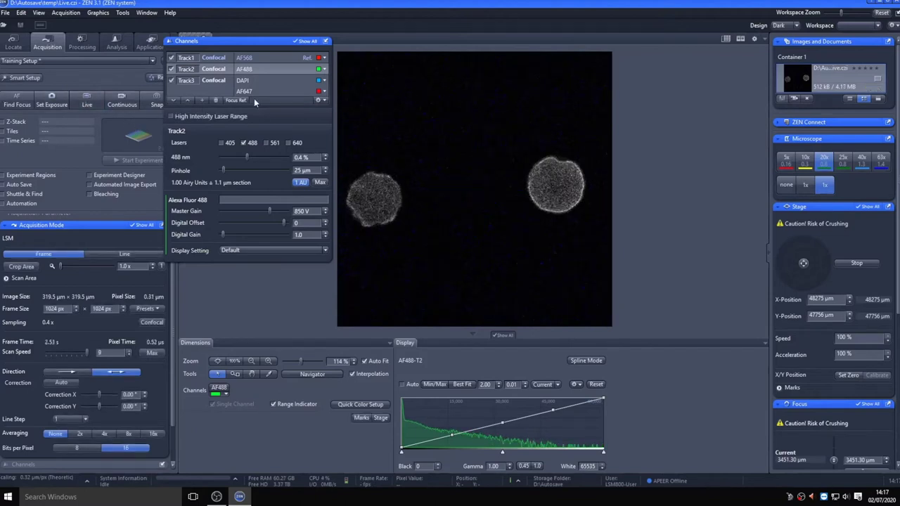
Select Track3, start Live and Best Fit the display, checking the AF647 and DAPI curves
{"action": "left_click", "coordinate": [217, 80]}
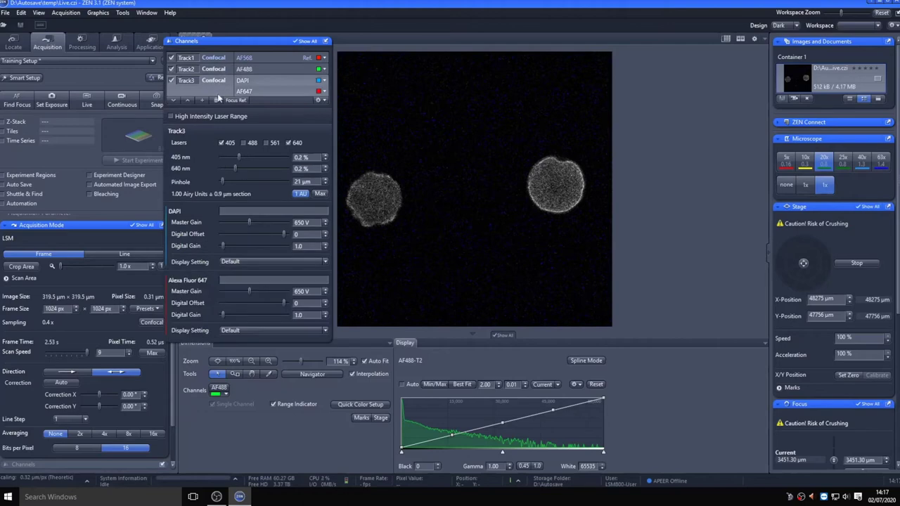
{"action": "left_click", "coordinate": [85, 104]}
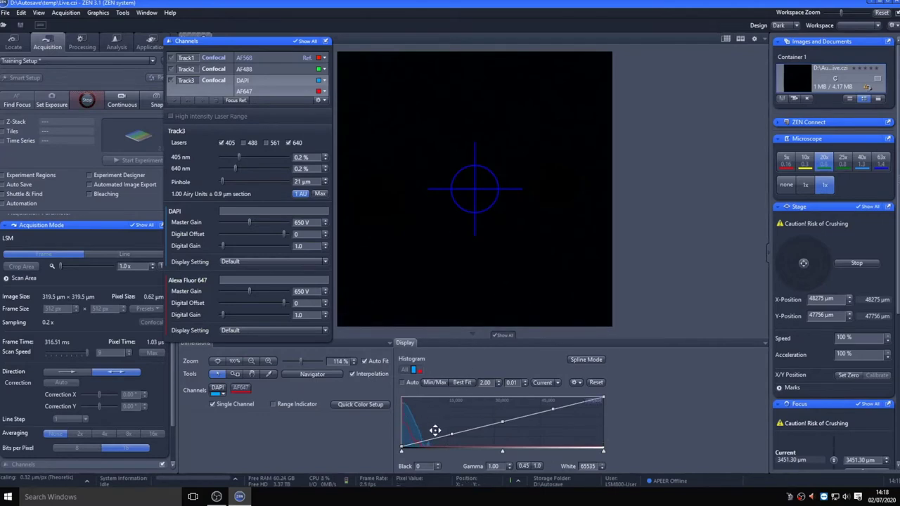
{"action": "left_click", "coordinate": [460, 383]}
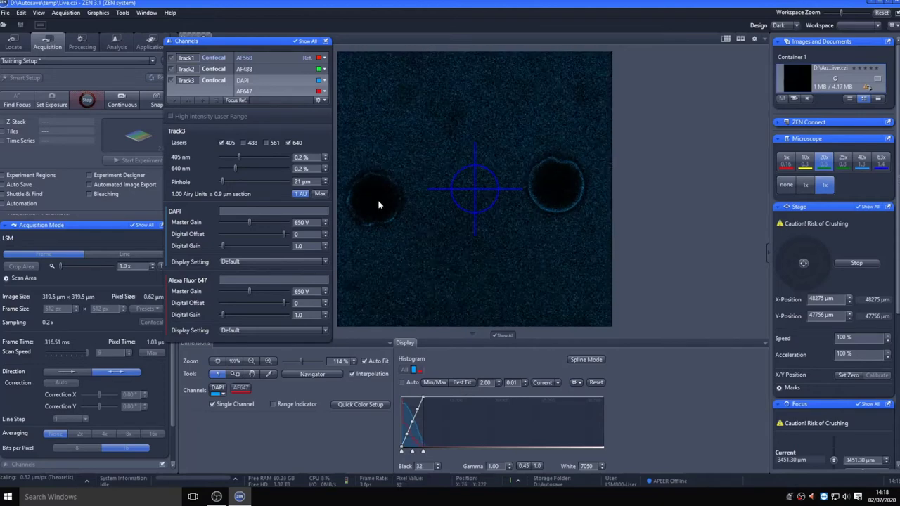
{"action": "left_click", "coordinate": [420, 371]}
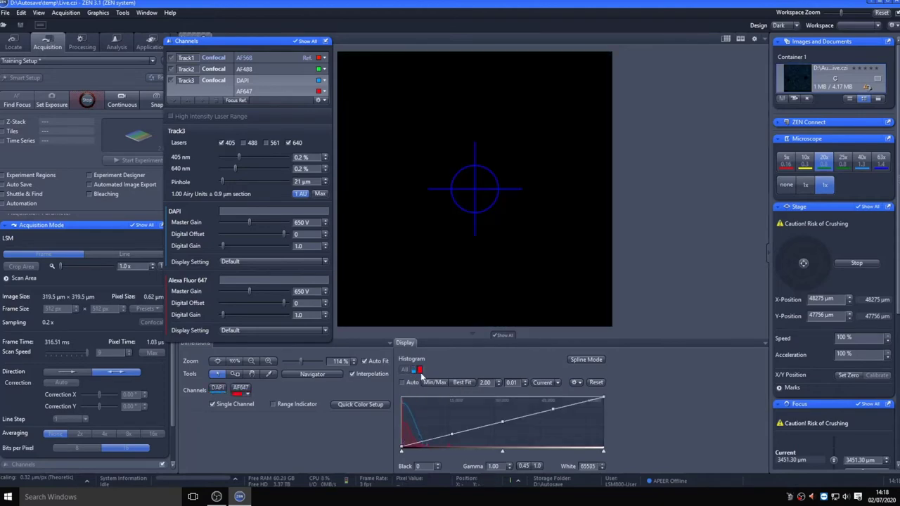
{"action": "left_click", "coordinate": [414, 372]}
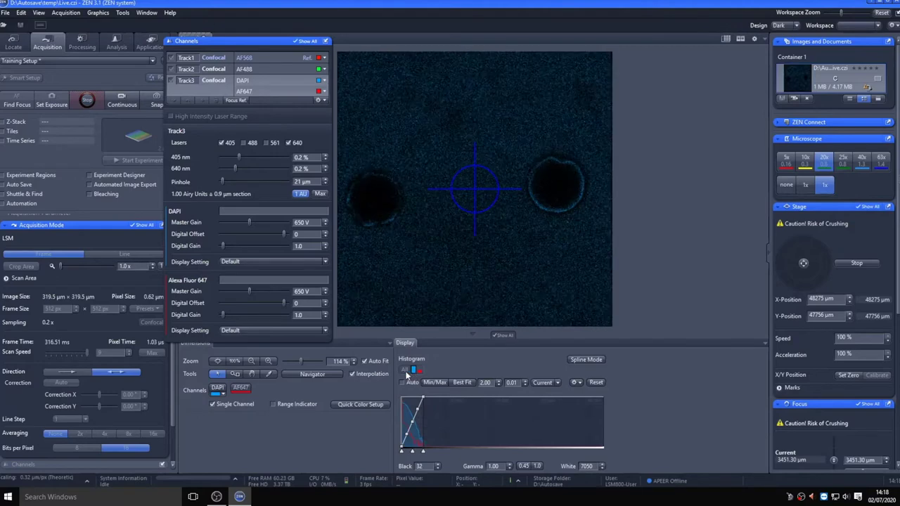
Show all channels together with a Min/Max display stretch, then stop Live
{"action": "left_click", "coordinate": [237, 405]}
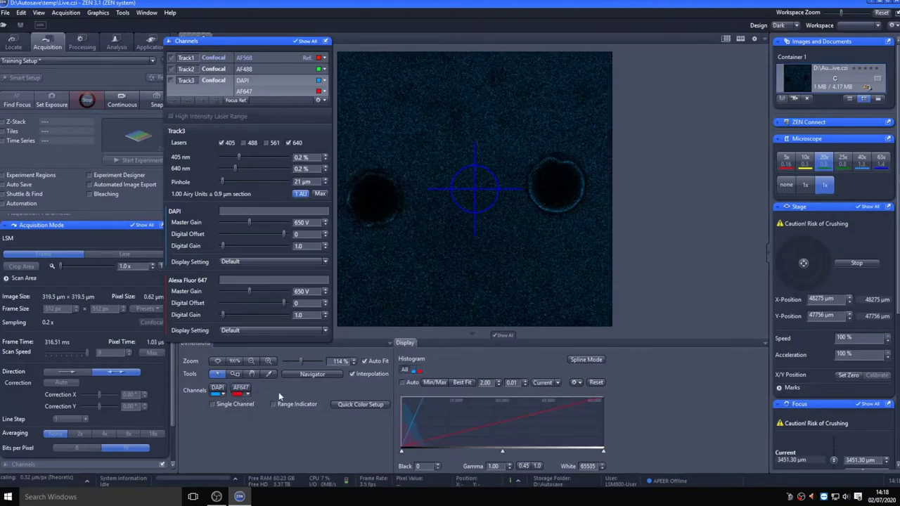
{"action": "left_click", "coordinate": [434, 381]}
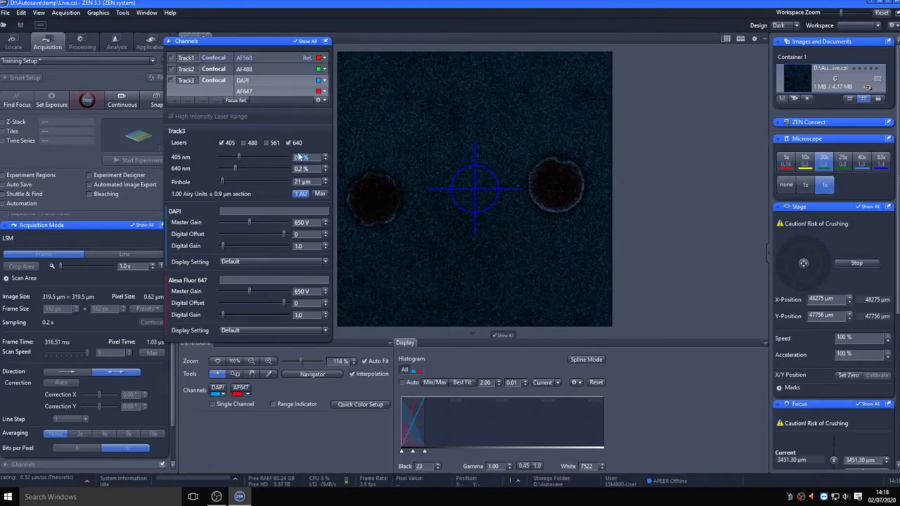
{"action": "scroll", "coordinate": [299, 156], "scroll_direction": "up", "scroll_amount": 5}
{"action": "left_click", "coordinate": [89, 100]}
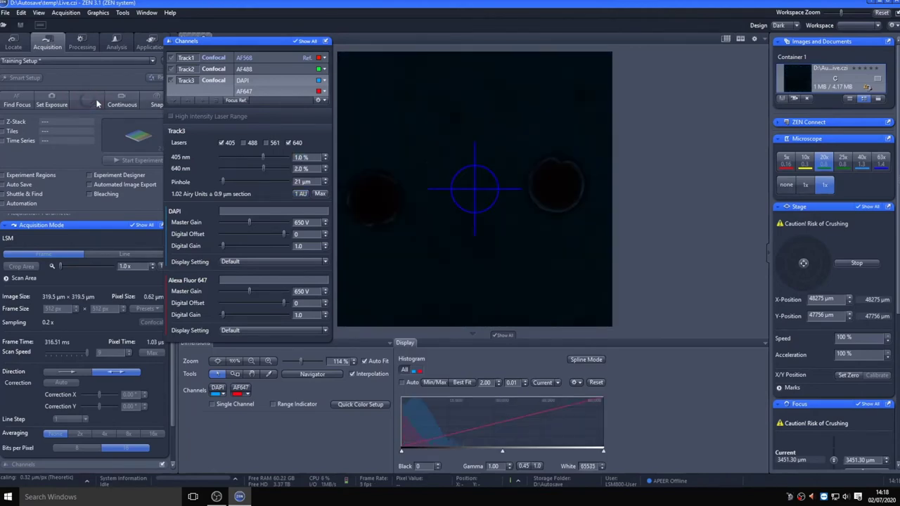
Dock the Channels panel, expand Acquisition Mode and snap the four-channel image Snap-14.czi
{"action": "left_click", "coordinate": [325, 41]}
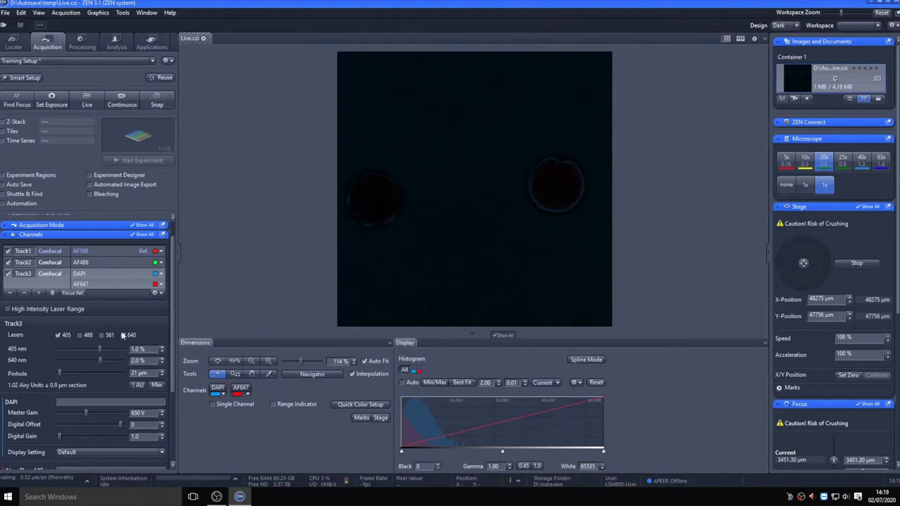
{"action": "left_click", "coordinate": [107, 226]}
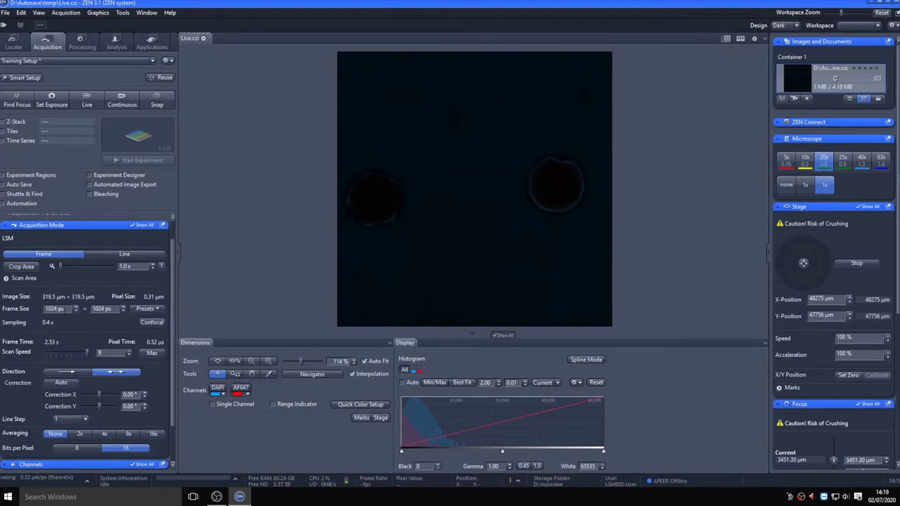
{"action": "left_click", "coordinate": [158, 102]}
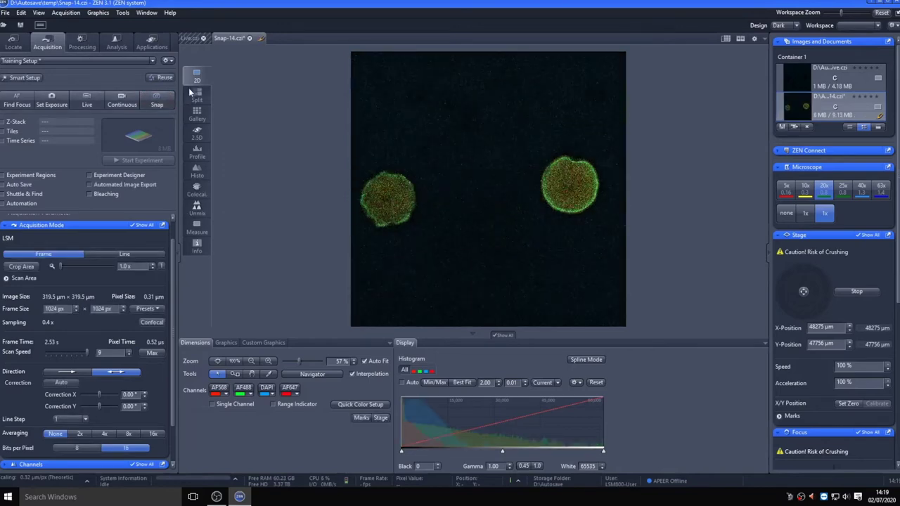
{"action": "left_click", "coordinate": [197, 94]}
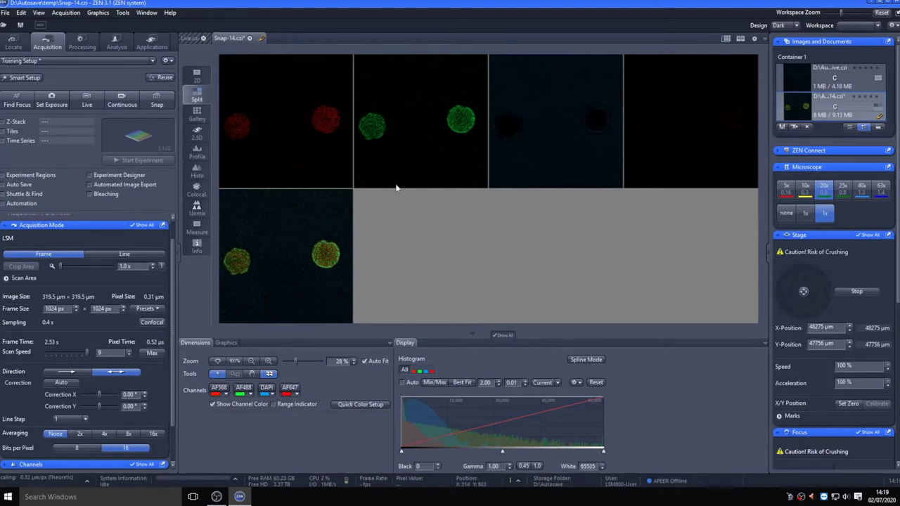
Turn on the range indicator in Snap-14's panels and cycle channels until only AF647 shows
{"action": "left_click", "coordinate": [299, 404]}
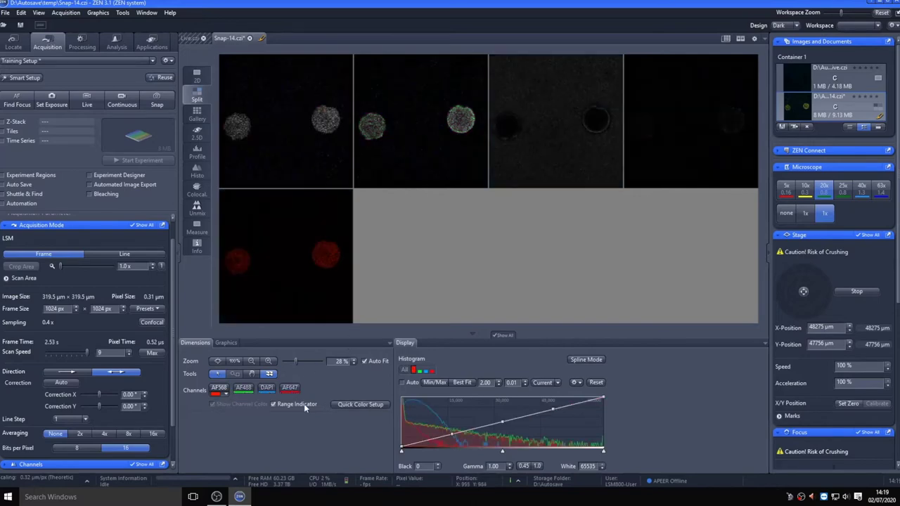
{"action": "scroll", "coordinate": [326, 112], "scroll_direction": "up", "scroll_amount": 5}
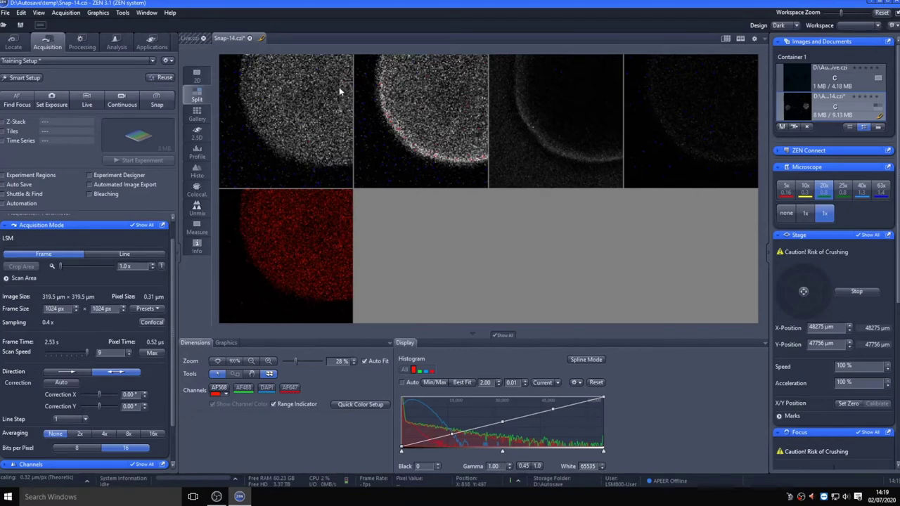
{"action": "scroll", "coordinate": [343, 144], "scroll_direction": "down", "scroll_amount": 5}
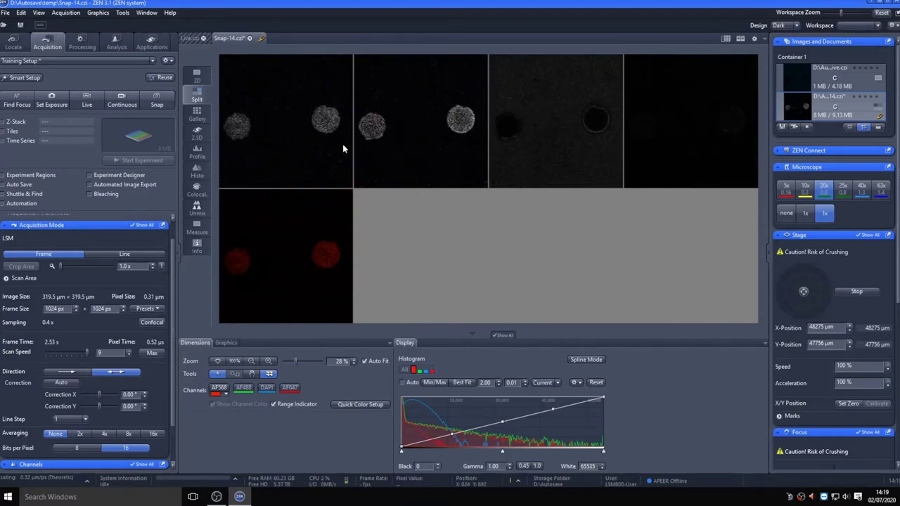
{"action": "left_click", "coordinate": [244, 387]}
{"action": "left_click", "coordinate": [267, 387]}
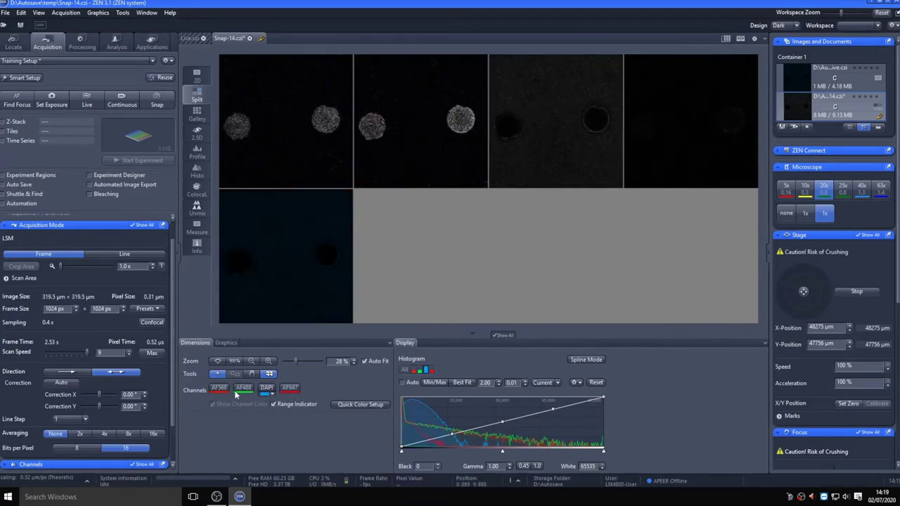
{"action": "left_click", "coordinate": [219, 387]}
{"action": "left_click", "coordinate": [243, 389]}
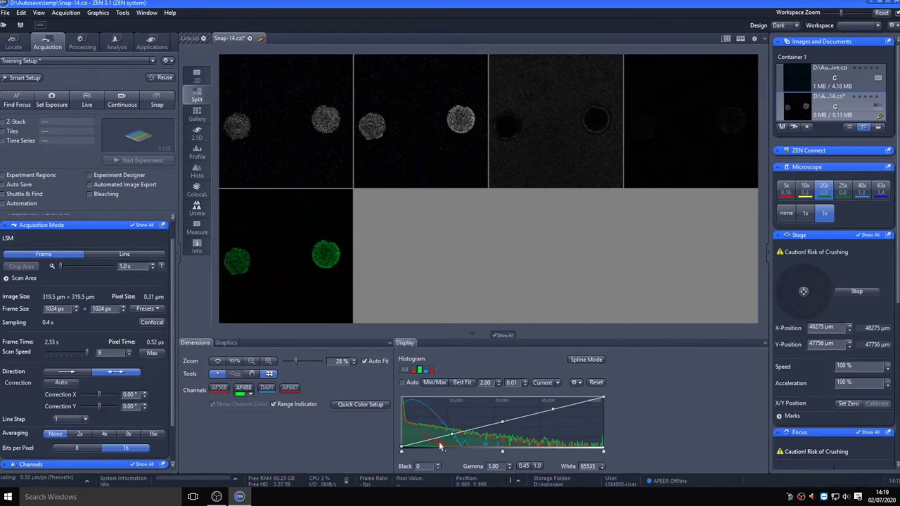
{"action": "left_click", "coordinate": [290, 390]}
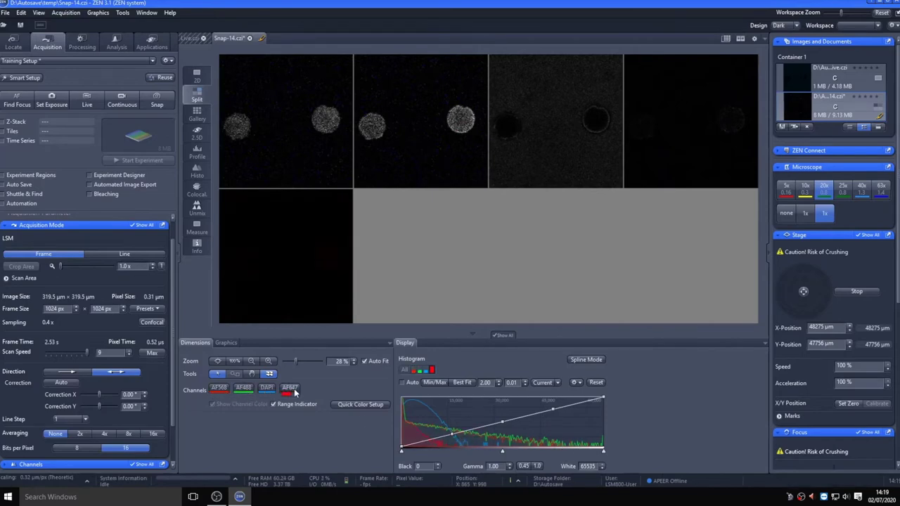
{"action": "scroll", "coordinate": [108, 283], "scroll_direction": "down", "scroll_amount": 2}
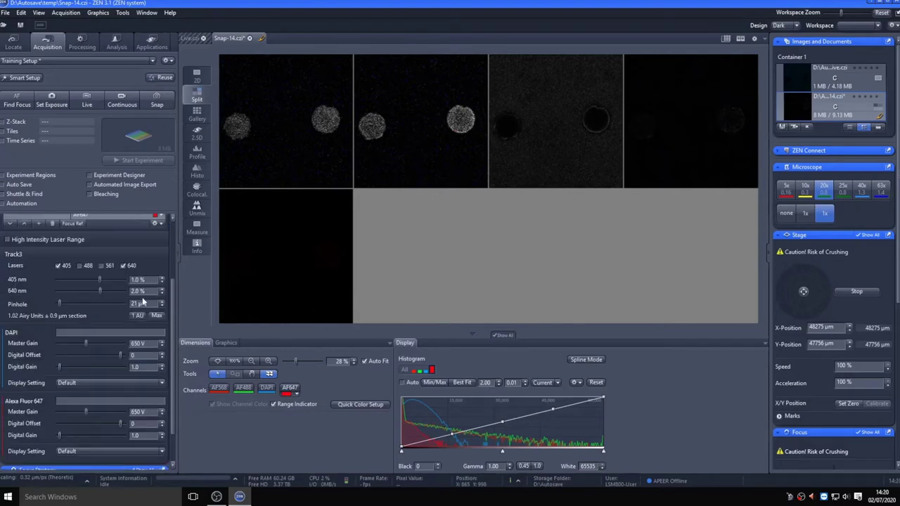
Set Track3's 640 nm laser to 1.5 % and Track2's 488 nm laser to 0.25 %, then restart Live
{"action": "type", "text": "1.5"}
{"action": "scroll", "coordinate": [169, 372], "scroll_direction": "up", "scroll_amount": 3}
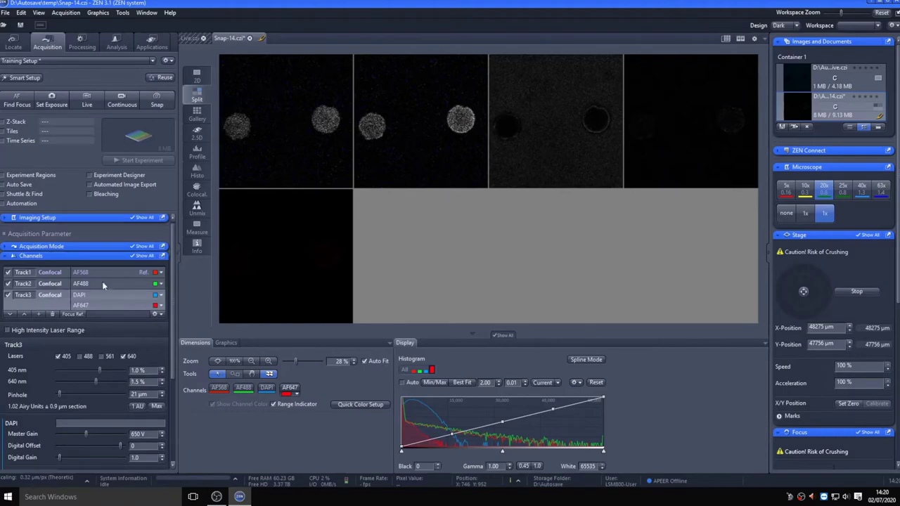
{"action": "left_click", "coordinate": [94, 283]}
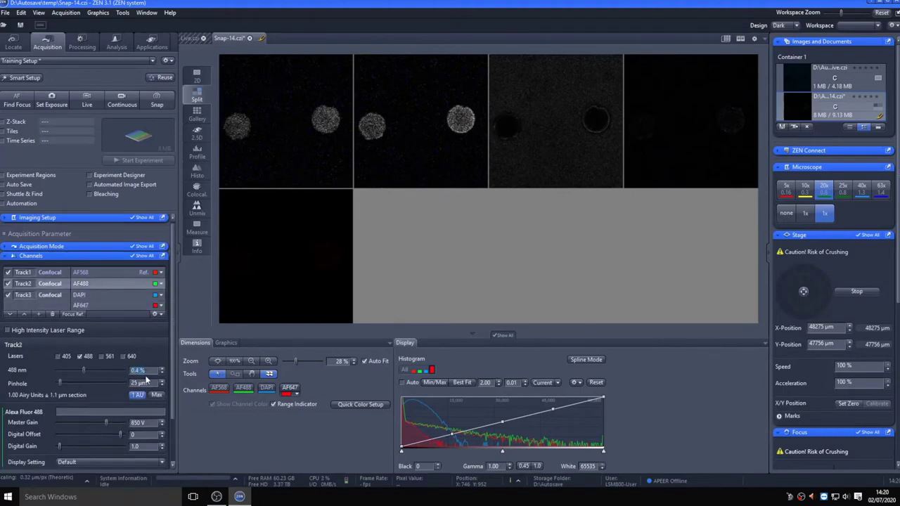
{"action": "type", "text": "0.25"}
{"action": "key", "text": "Return"}
{"action": "left_click", "coordinate": [89, 101]}
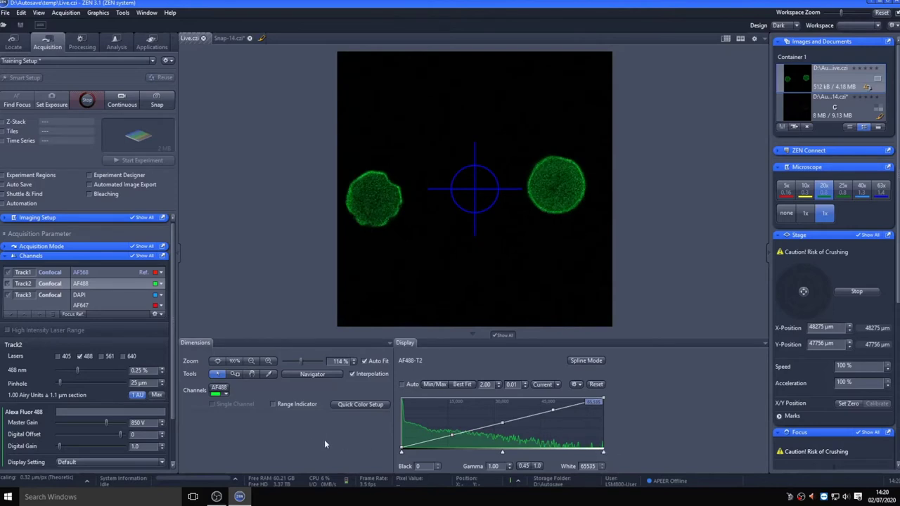
Show the range indicator and set Track2's AF488 master gain to 800 V
{"action": "left_click", "coordinate": [274, 404]}
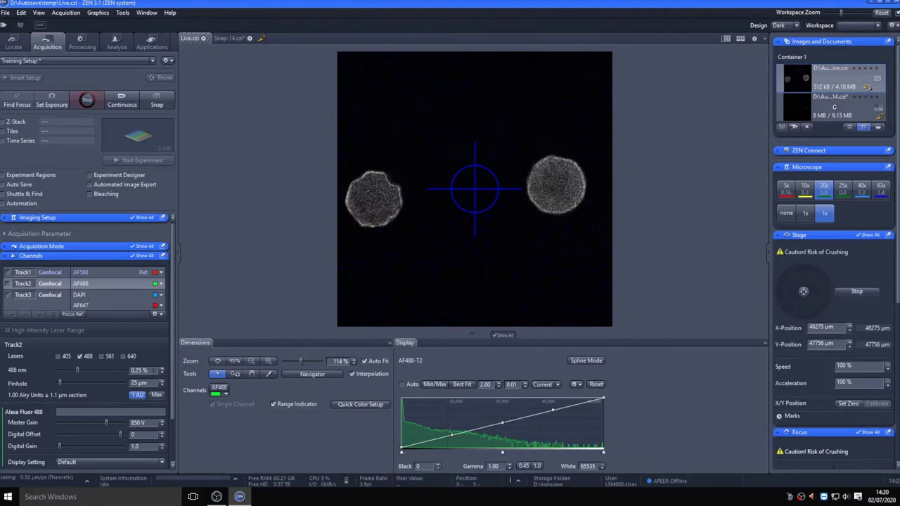
{"action": "type", "text": "800"}
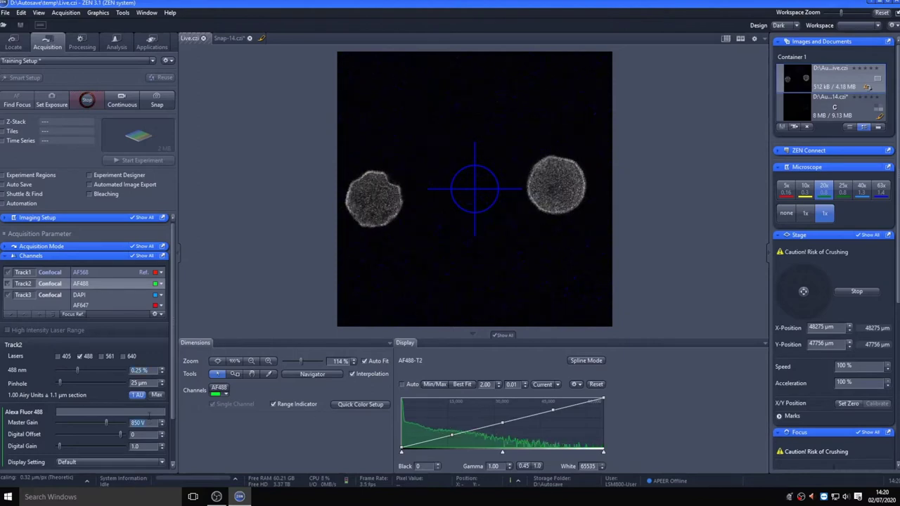
{"action": "key", "text": "Return"}
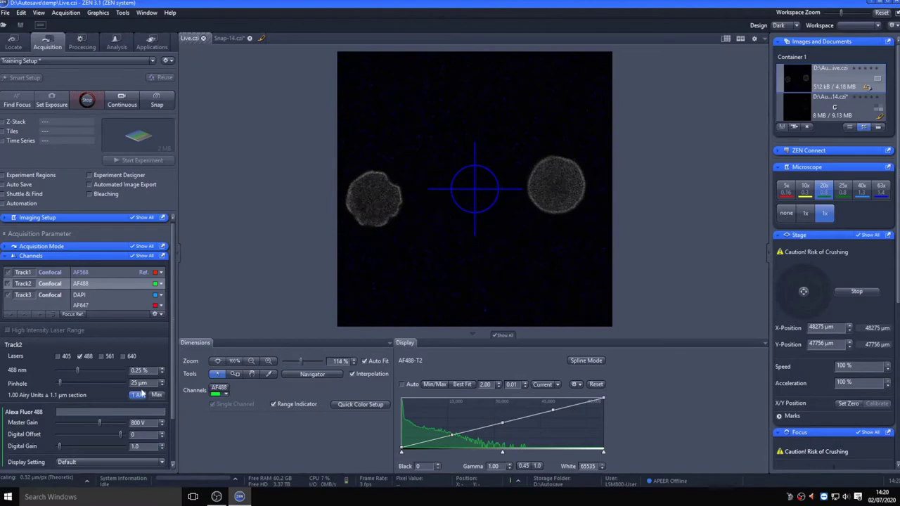
Set Track1's AF568 master gain to 800 V too, then select Track3
{"action": "left_click", "coordinate": [28, 272]}
{"action": "double_click", "coordinate": [138, 423]}
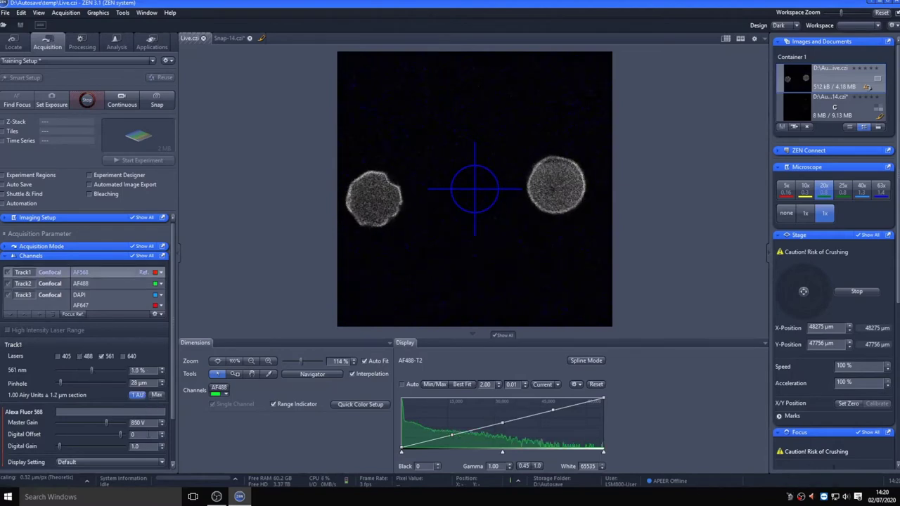
{"action": "type", "text": "8"}
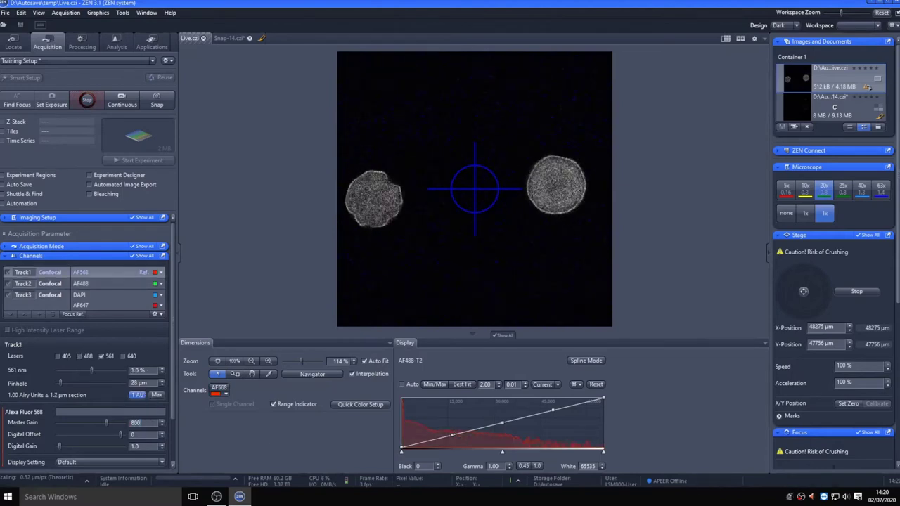
{"action": "type", "text": "00"}
{"action": "key", "text": "Return"}
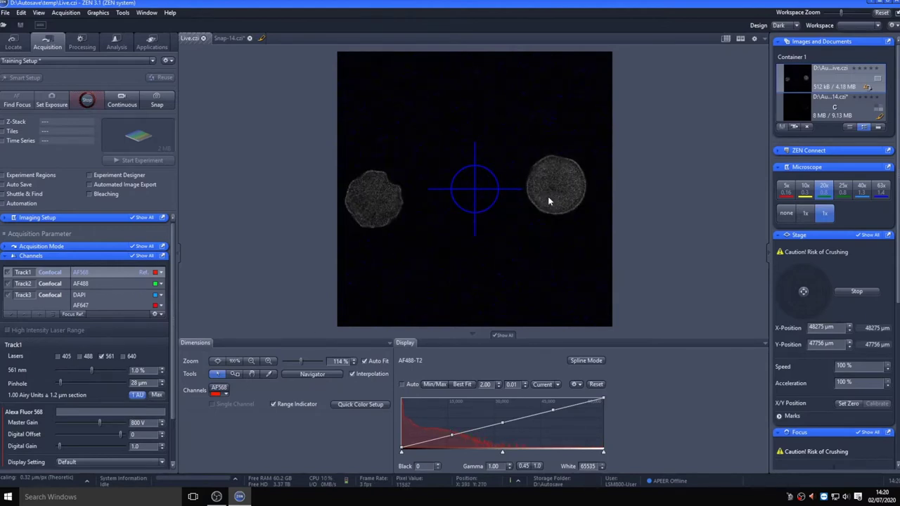
{"action": "left_click", "coordinate": [98, 294]}
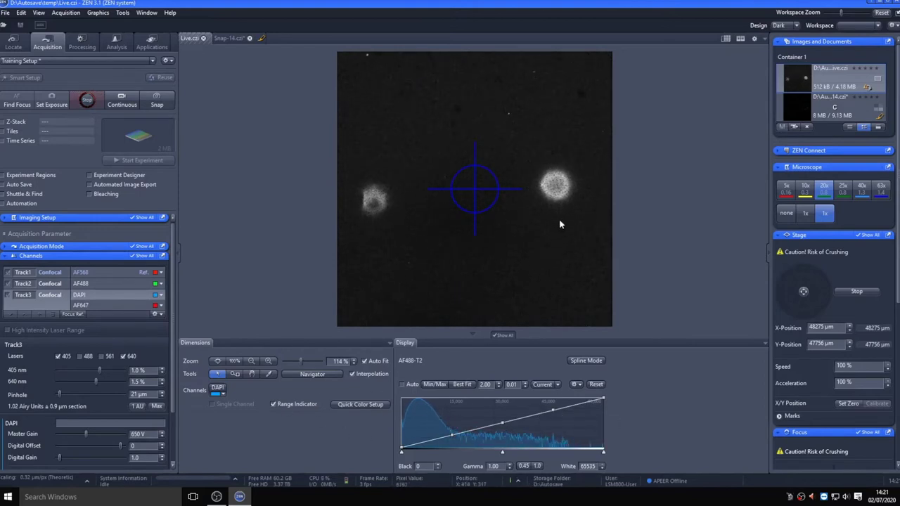
Lower Track3's 405 nm laser to 0.5 %, select AF647, and finally disable the 405 nm laser
{"action": "left_click", "coordinate": [161, 372]}
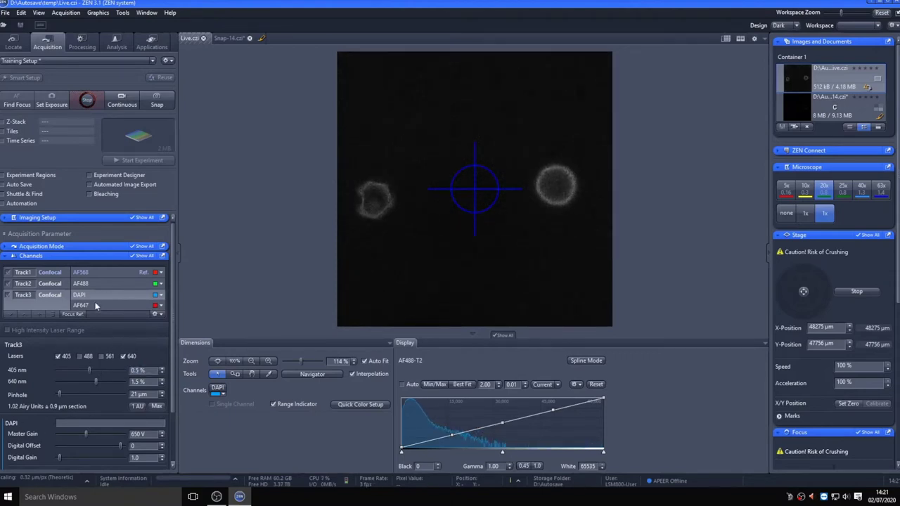
{"action": "left_click", "coordinate": [98, 305]}
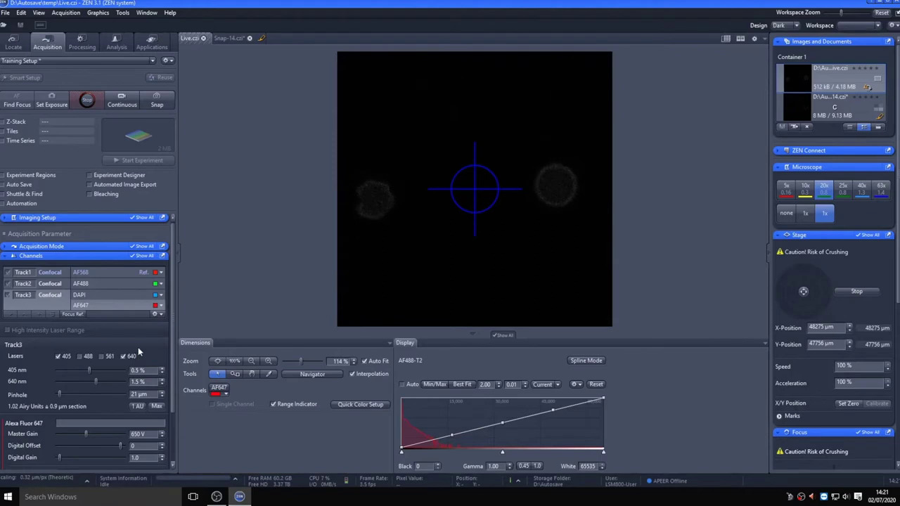
{"action": "left_click", "coordinate": [59, 357]}
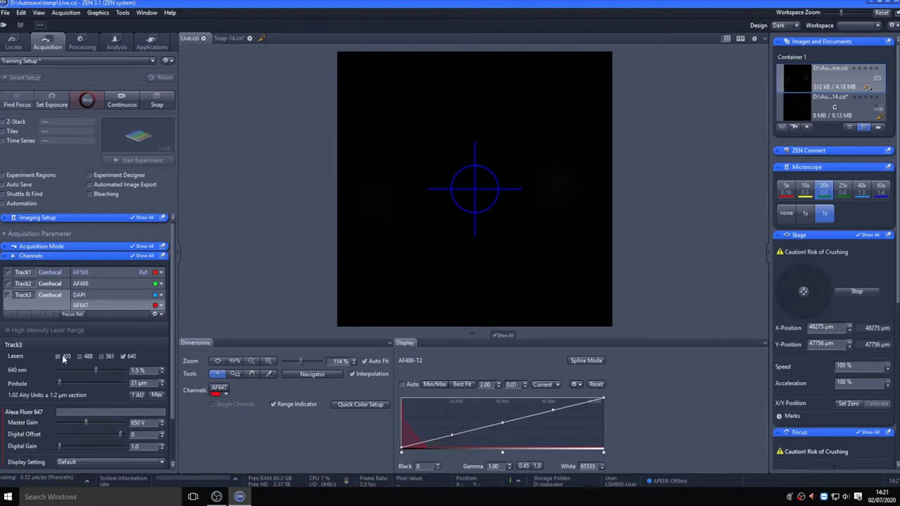
{"action": "left_click", "coordinate": [59, 356]}
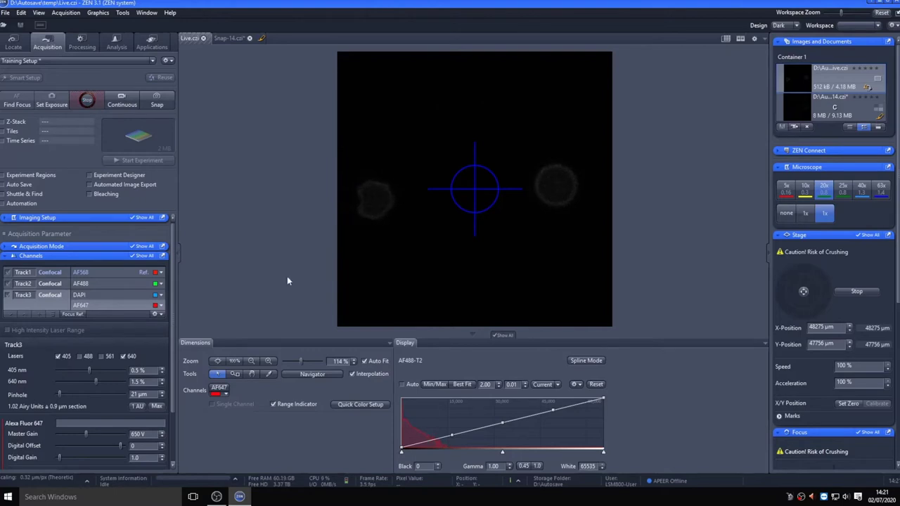
{"action": "left_click", "coordinate": [59, 356]}
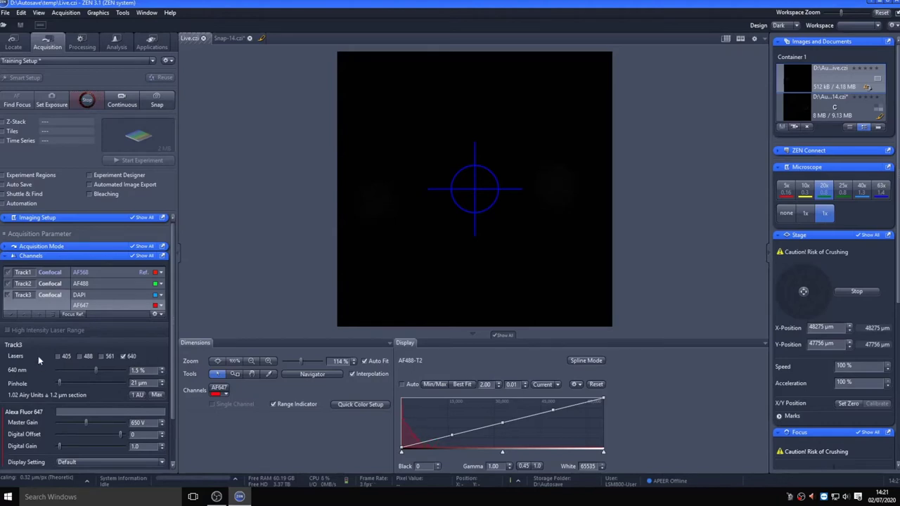
Re-enable the 405 nm laser, change AF647's emission filter to LP 655 (after trying SP 620), and restart Live
{"action": "left_click", "coordinate": [59, 356]}
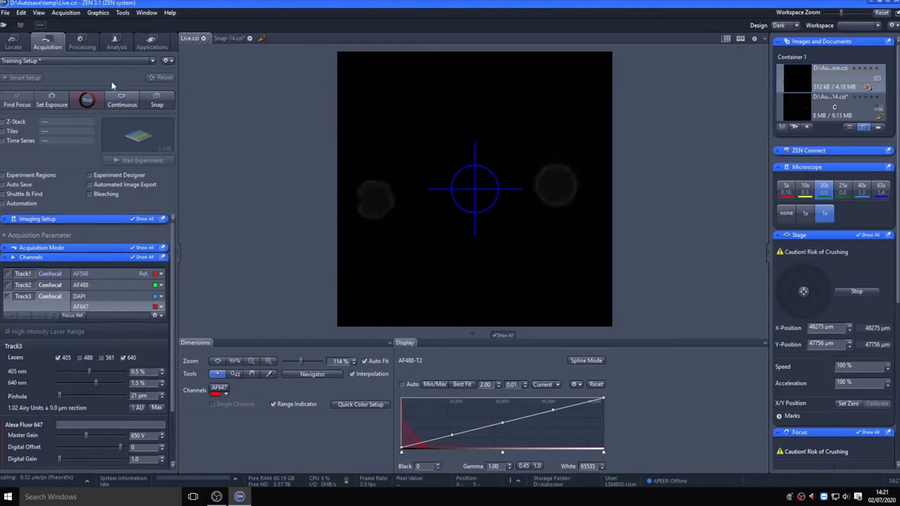
{"action": "left_click", "coordinate": [88, 101]}
{"action": "left_click", "coordinate": [63, 219]}
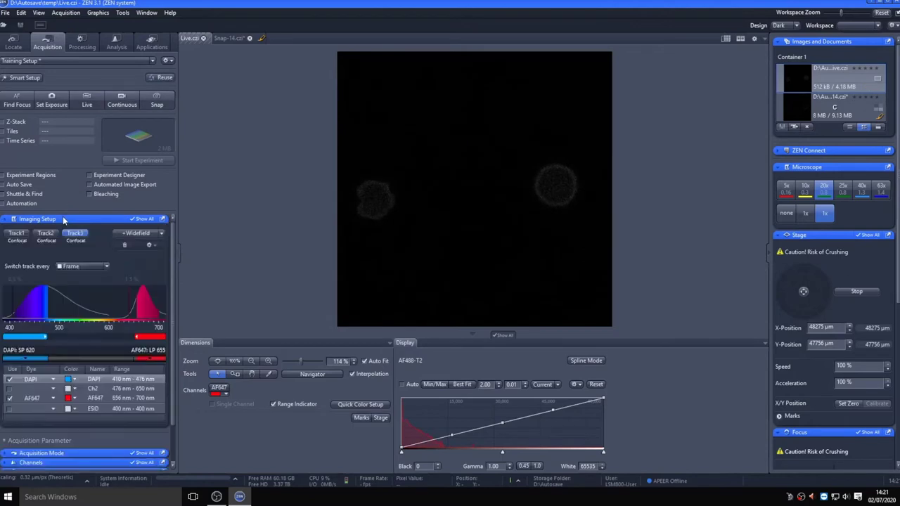
{"action": "left_click", "coordinate": [147, 362]}
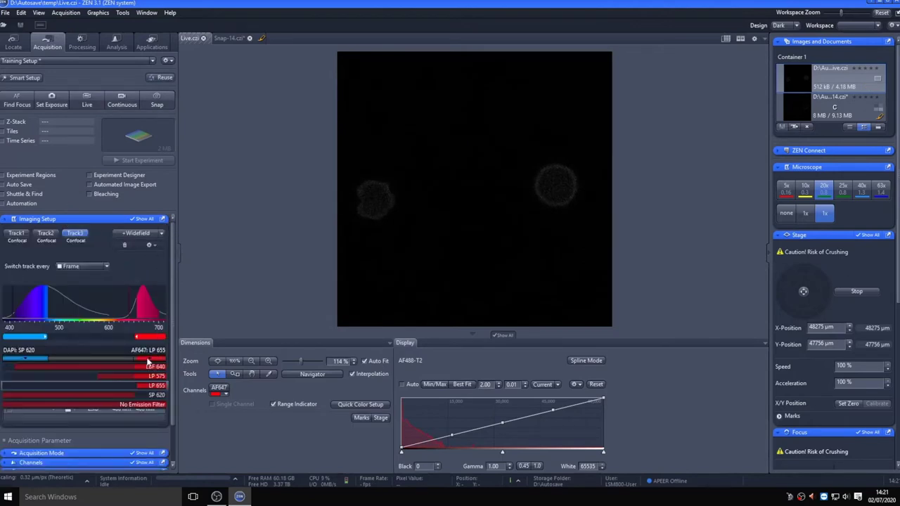
{"action": "left_click", "coordinate": [154, 396]}
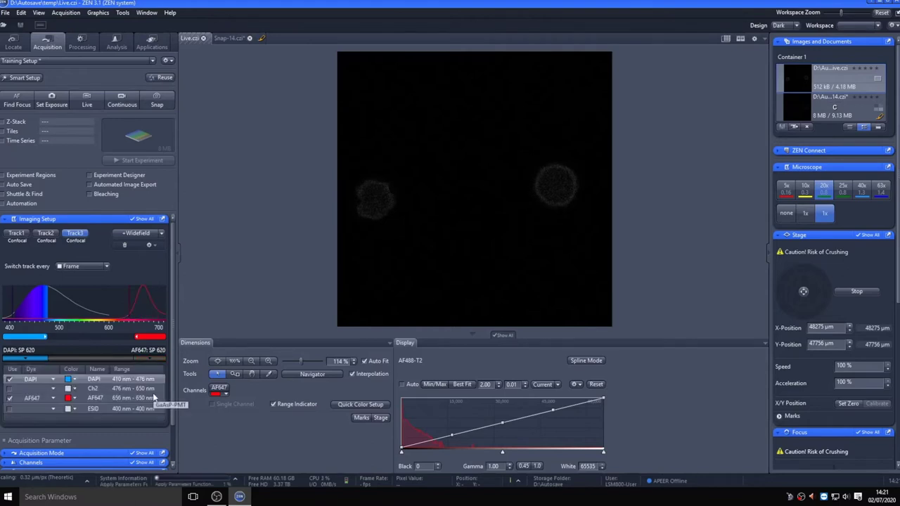
{"action": "left_click", "coordinate": [157, 359]}
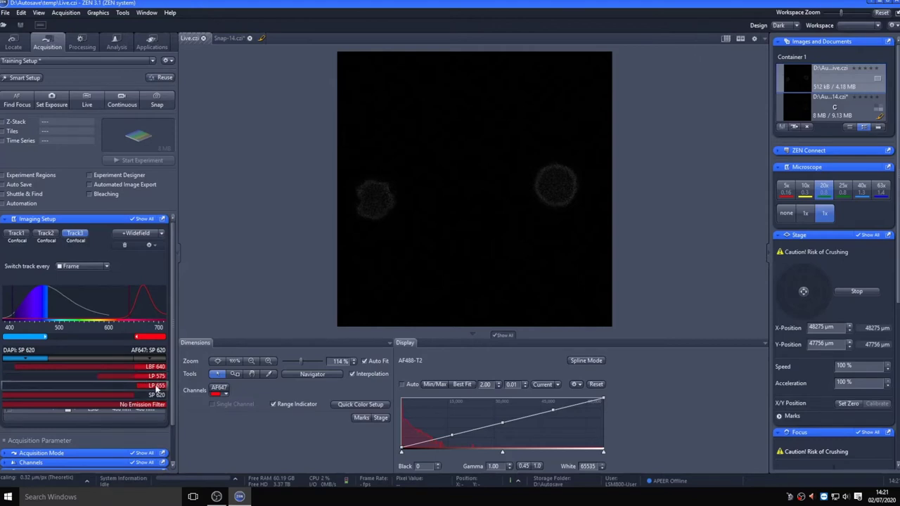
{"action": "left_click", "coordinate": [161, 385]}
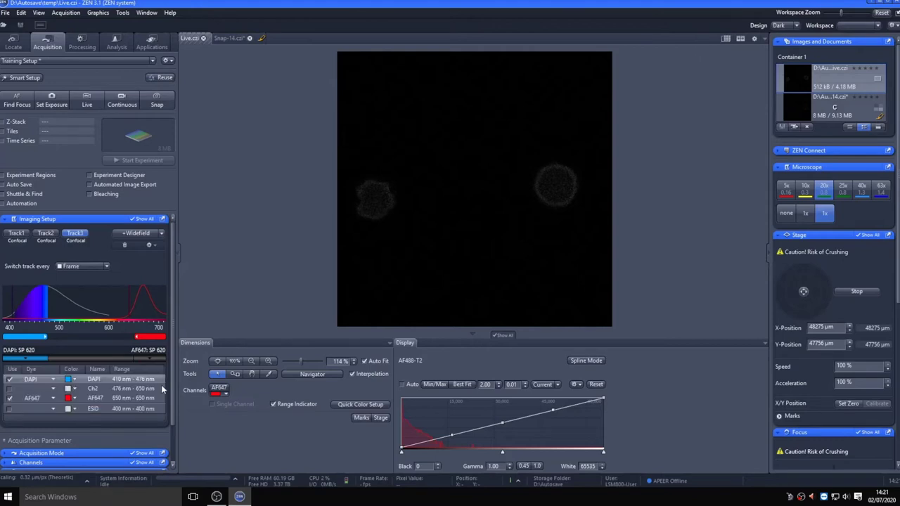
{"action": "left_click", "coordinate": [87, 100]}
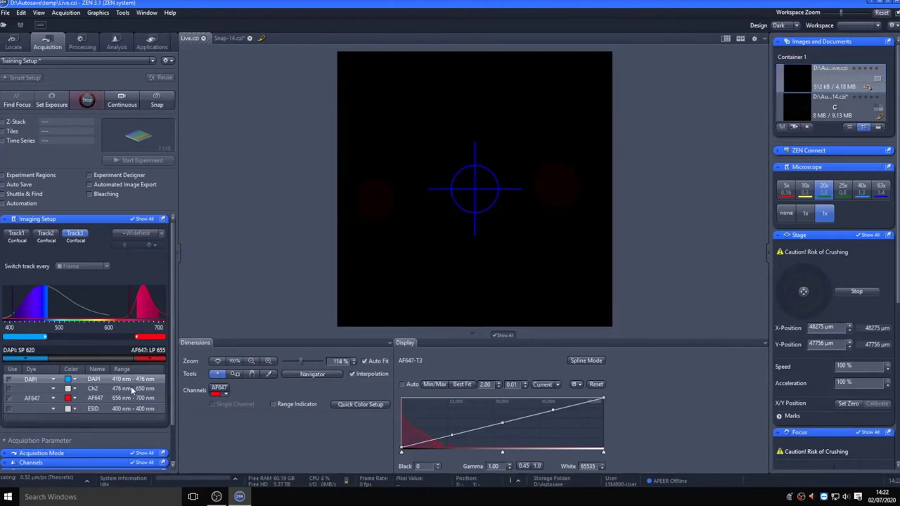
Stop Live, delete Track3 (DAPI/AF647), and snap an AF568/AF488 image as Snap-15
{"action": "scroll", "coordinate": [101, 380], "scroll_direction": "down", "scroll_amount": 5}
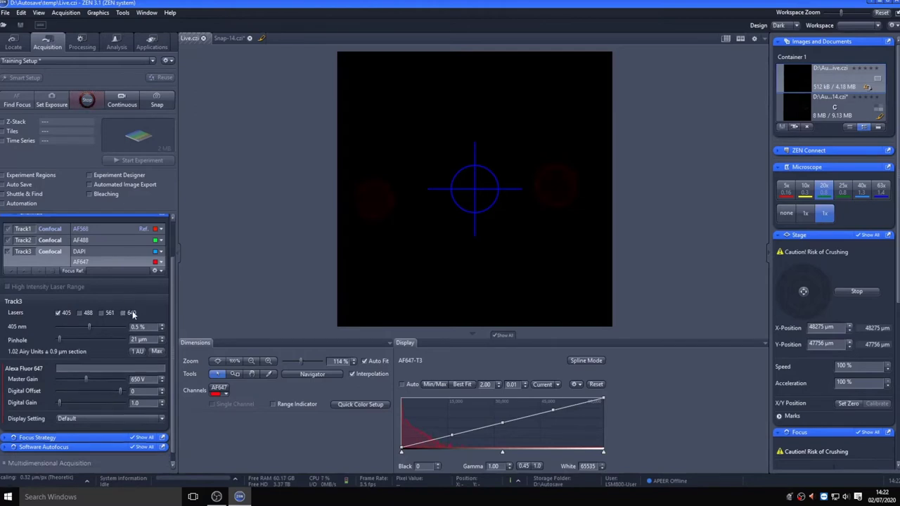
{"action": "left_click", "coordinate": [82, 102]}
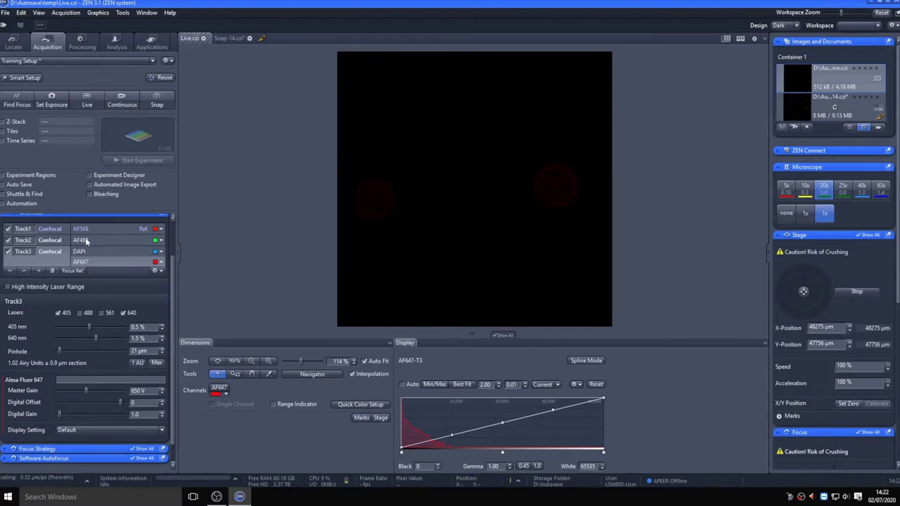
{"action": "left_click", "coordinate": [53, 271]}
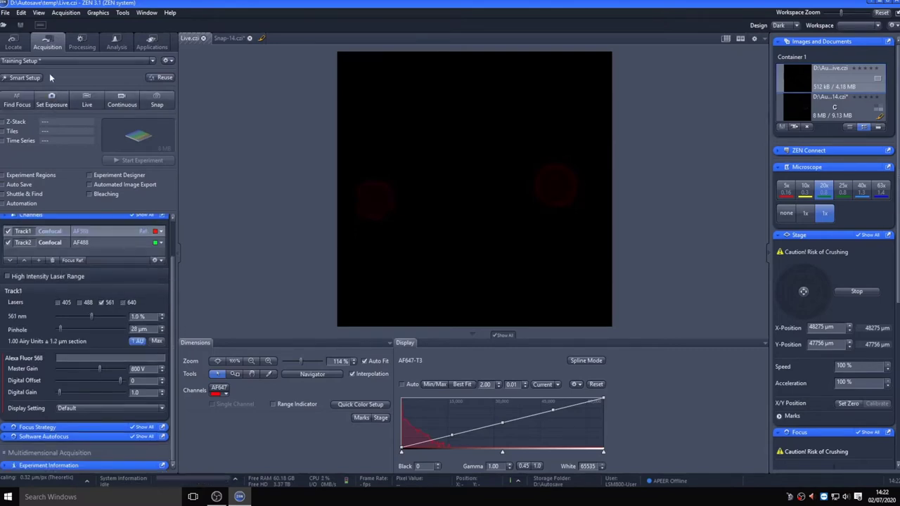
{"action": "left_click", "coordinate": [161, 96]}
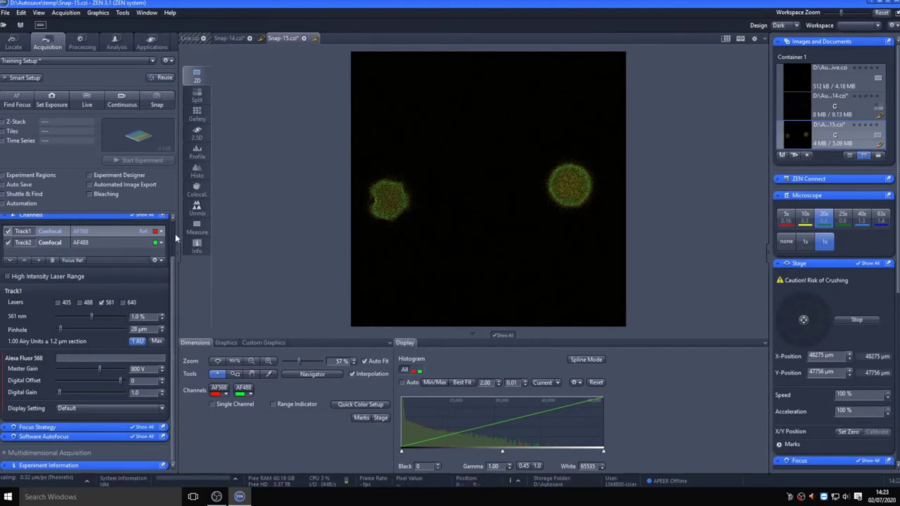
{"action": "scroll", "coordinate": [176, 239], "scroll_direction": "up", "scroll_amount": 2}
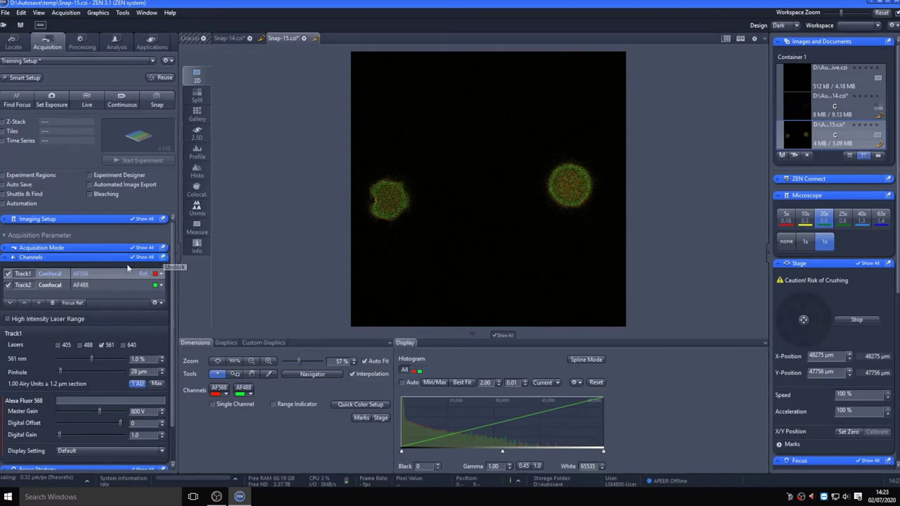
Lower the scan speed to 7 in Acquisition Mode and capture Snap-16
{"action": "left_click", "coordinate": [7, 258]}
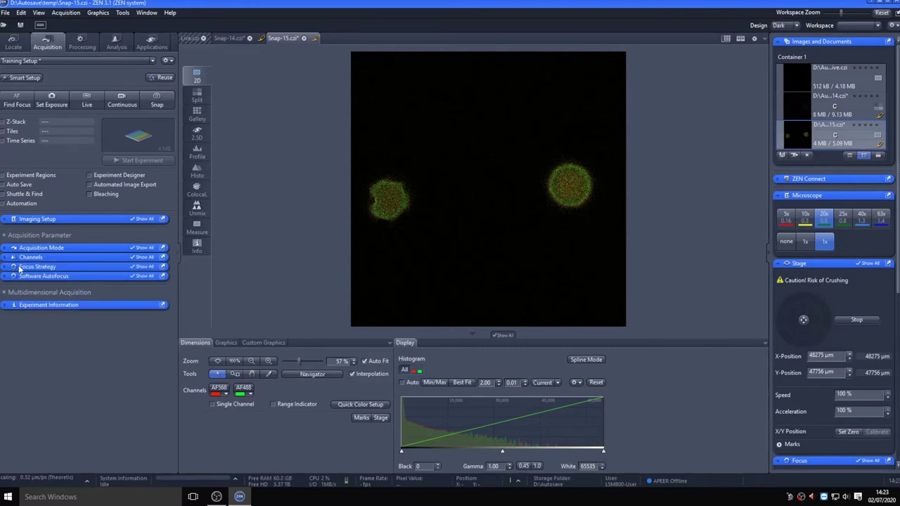
{"action": "left_click", "coordinate": [12, 248]}
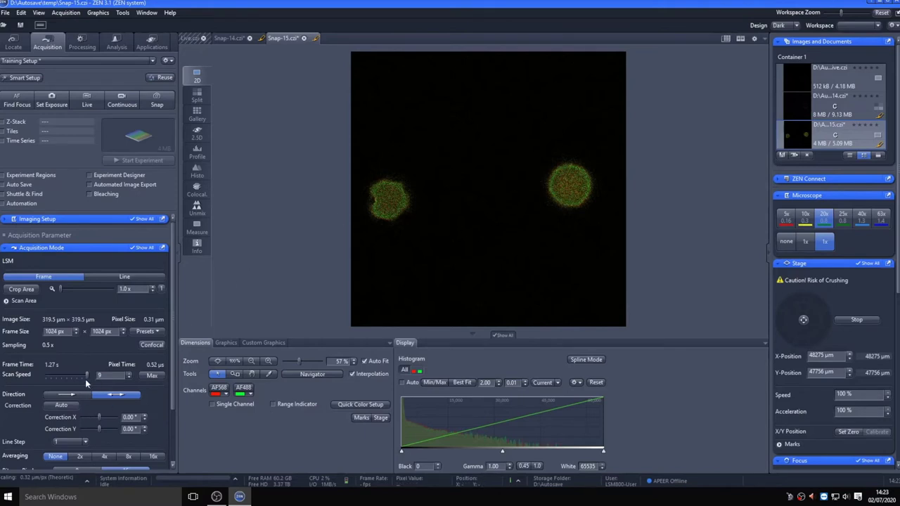
{"action": "left_click_drag", "start_coordinate": [78, 378], "coordinate": [74, 379]}
{"action": "left_click", "coordinate": [156, 105]}
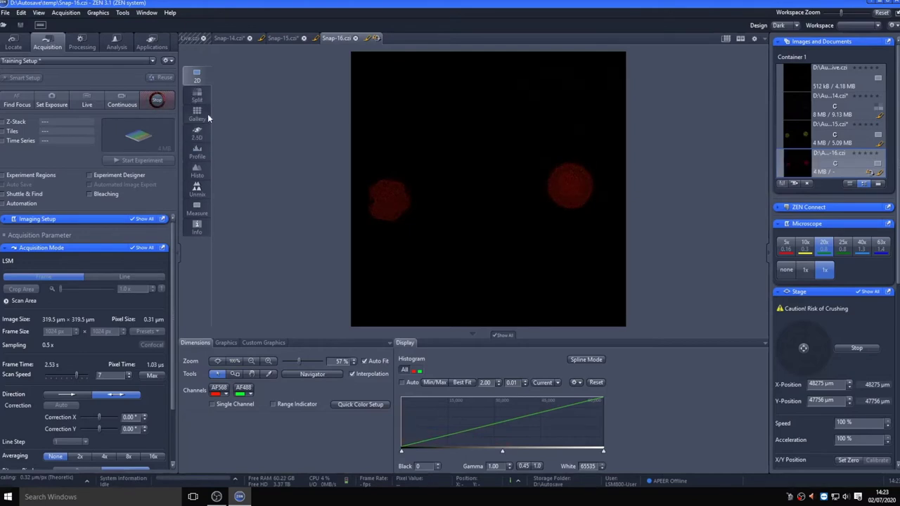
{"action": "left_click", "coordinate": [38, 12]}
{"action": "left_click", "coordinate": [46, 87]}
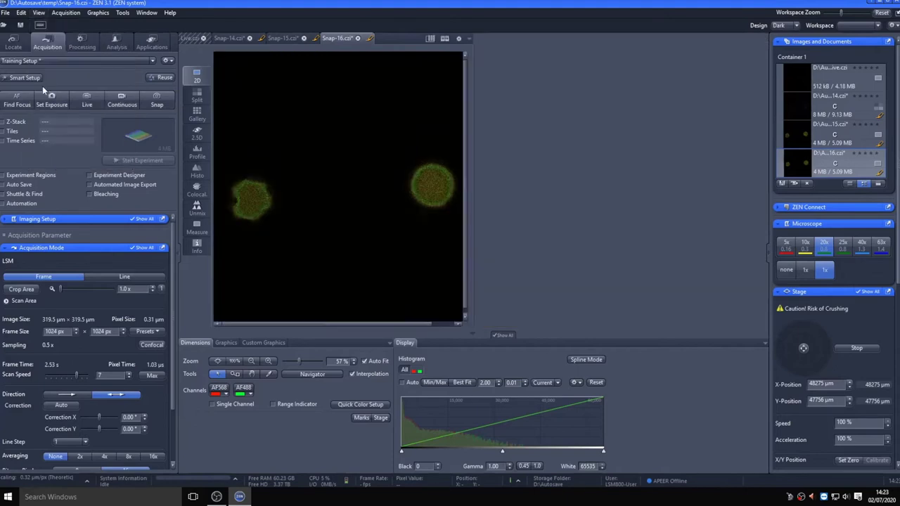
{"action": "left_click_drag", "start_coordinate": [339, 38], "coordinate": [569, 75]}
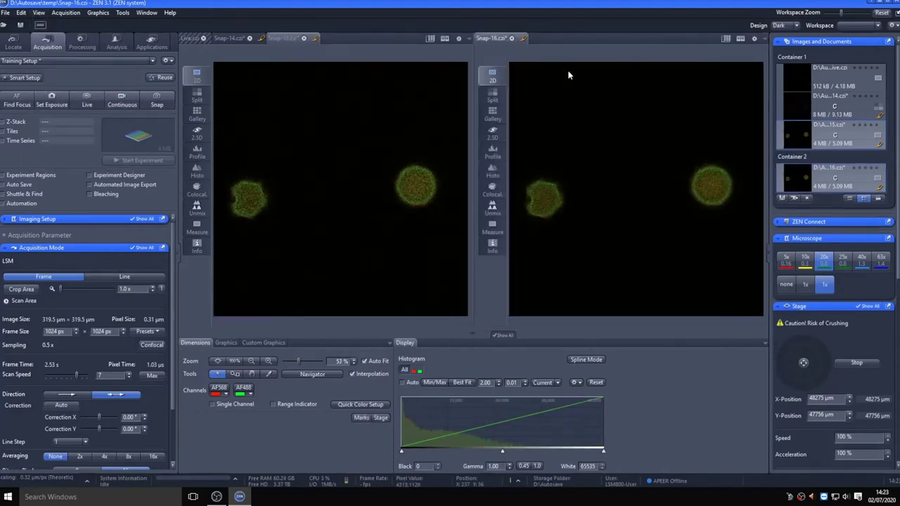
{"action": "scroll", "coordinate": [548, 160], "scroll_direction": "up", "scroll_amount": 3}
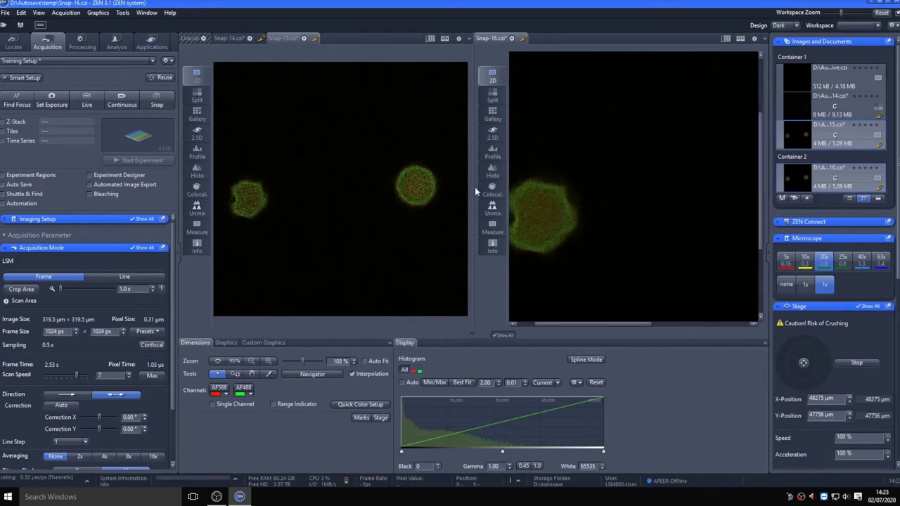
{"action": "scroll", "coordinate": [265, 190], "scroll_direction": "up", "scroll_amount": 2}
{"action": "left_click", "coordinate": [242, 203]}
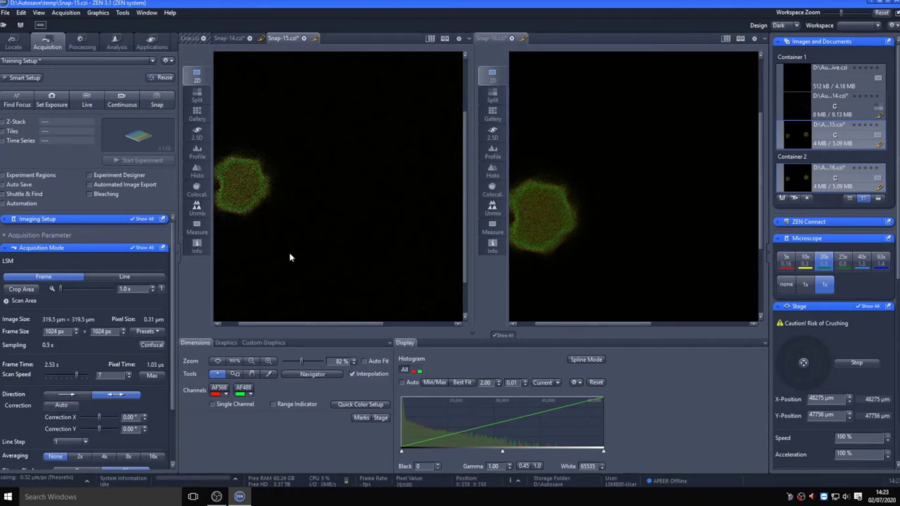
{"action": "left_click", "coordinate": [588, 236]}
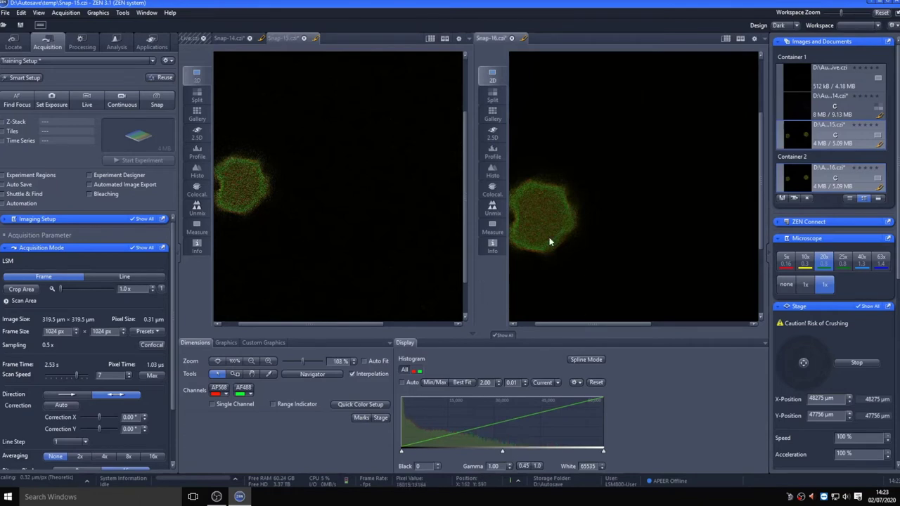
{"action": "scroll", "coordinate": [551, 242], "scroll_direction": "down", "scroll_amount": 1}
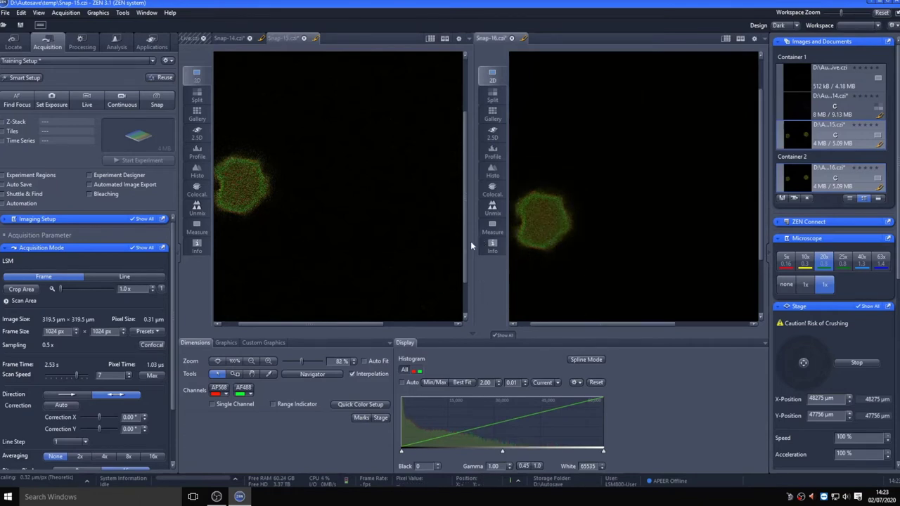
{"action": "left_click_drag", "start_coordinate": [465, 249], "coordinate": [465, 230]}
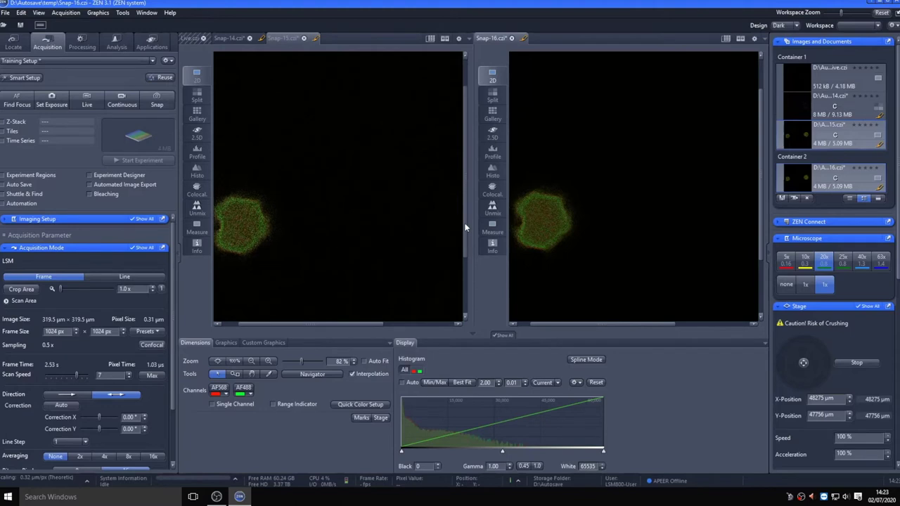
{"action": "left_click", "coordinate": [372, 267]}
{"action": "scroll", "coordinate": [253, 207], "scroll_direction": "up", "scroll_amount": 8}
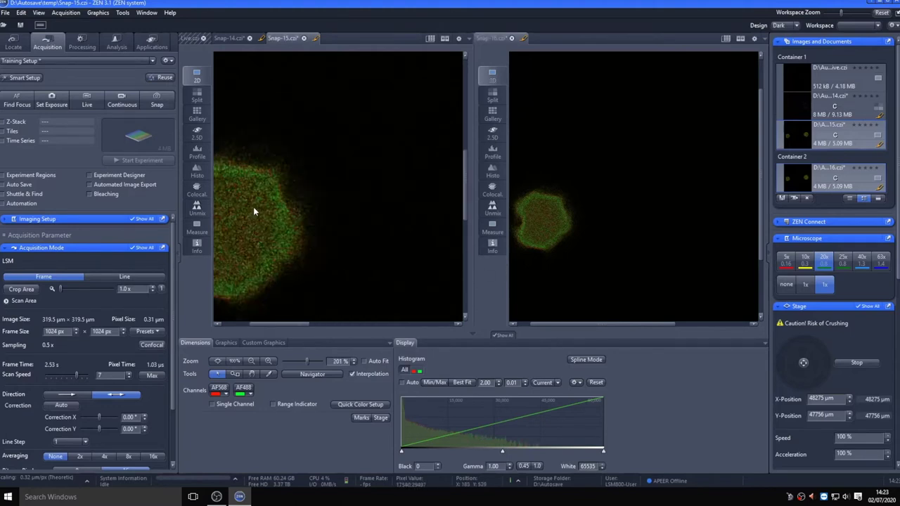
{"action": "scroll", "coordinate": [553, 217], "scroll_direction": "up", "scroll_amount": 6}
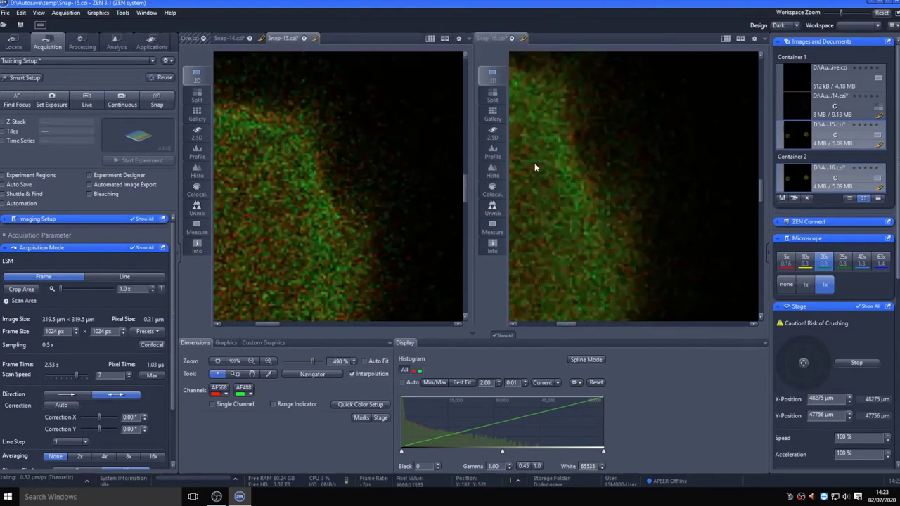
{"action": "scroll", "coordinate": [577, 229], "scroll_direction": "up", "scroll_amount": 2}
{"action": "scroll", "coordinate": [577, 231], "scroll_direction": "down", "scroll_amount": 6}
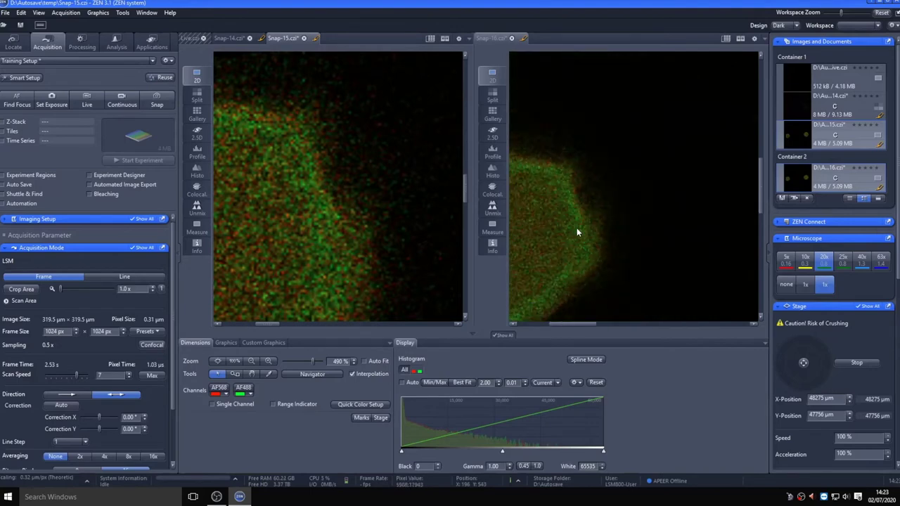
{"action": "scroll", "coordinate": [351, 219], "scroll_direction": "down", "scroll_amount": 8}
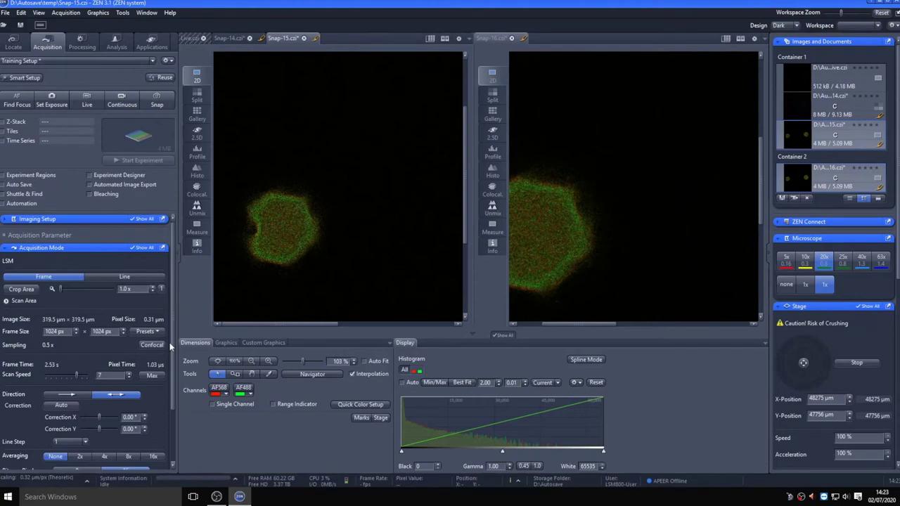
{"action": "scroll", "coordinate": [171, 380], "scroll_direction": "down", "scroll_amount": 2}
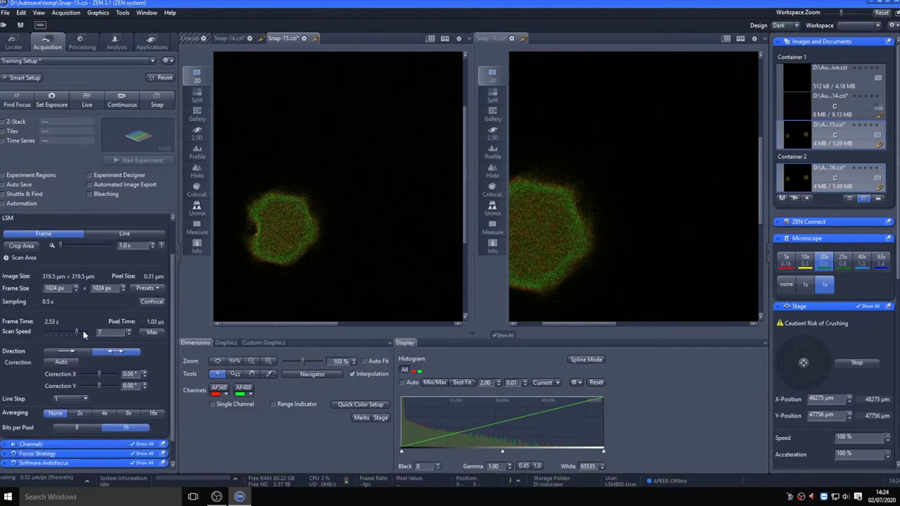
Take Snap-17 with 2x line averaging and compare it against Snap-15
{"action": "left_click", "coordinate": [80, 414]}
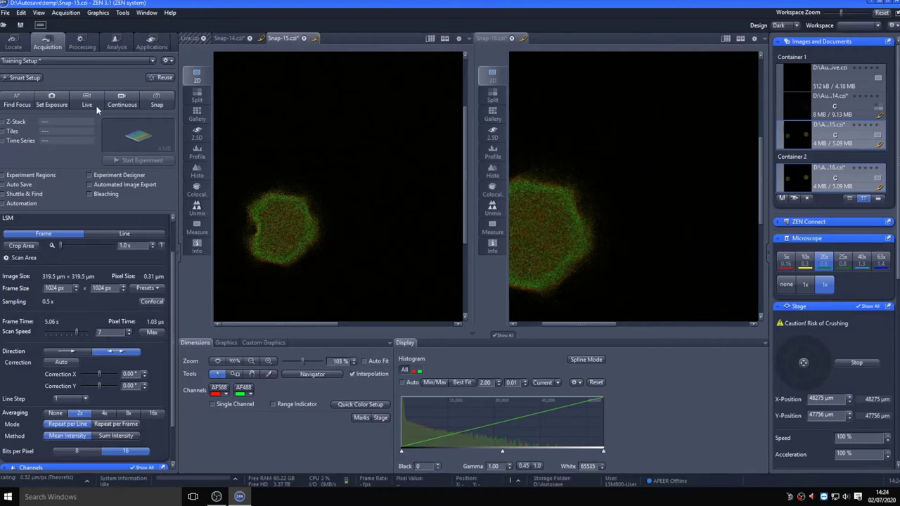
{"action": "left_click", "coordinate": [156, 103]}
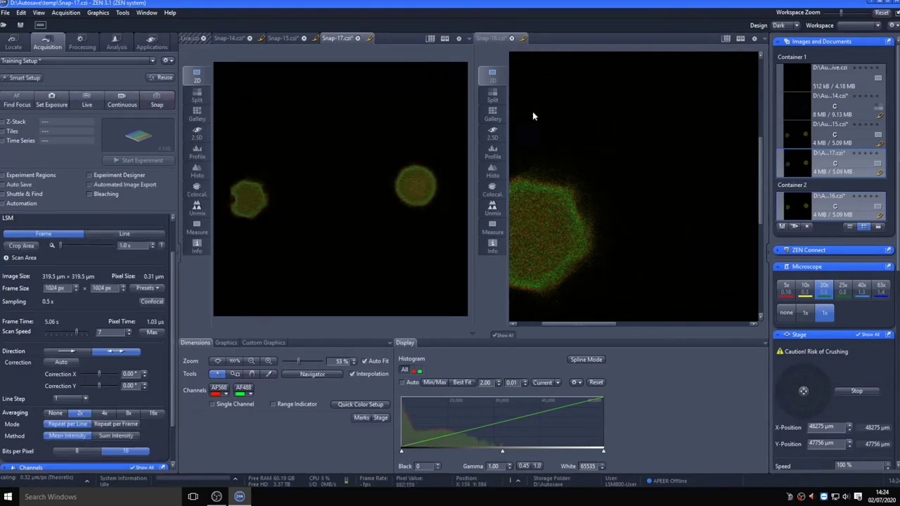
{"action": "left_click", "coordinate": [285, 38]}
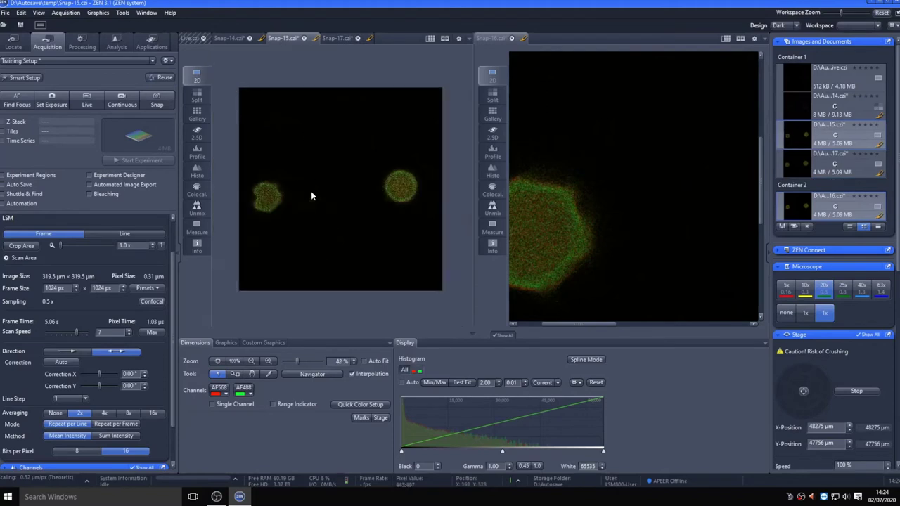
{"action": "scroll", "coordinate": [331, 241], "scroll_direction": "up", "scroll_amount": 4}
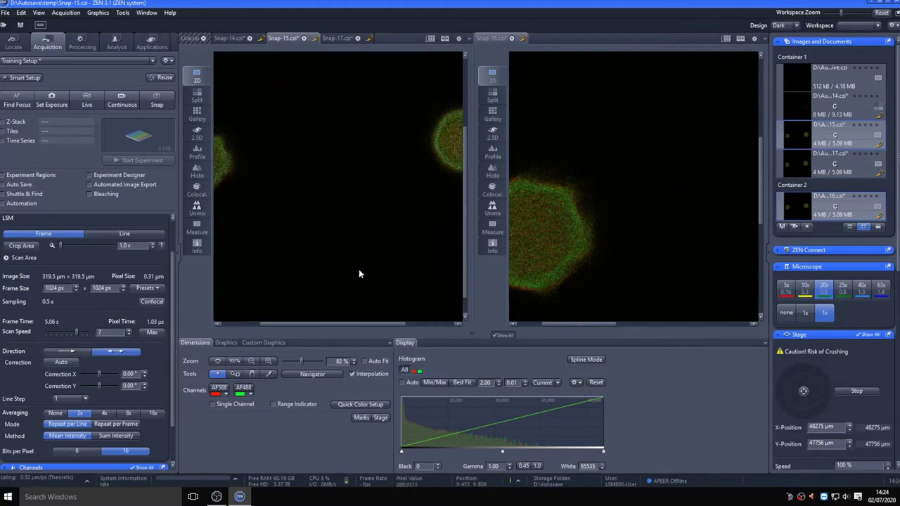
{"action": "left_click", "coordinate": [328, 38]}
{"action": "scroll", "coordinate": [345, 243], "scroll_direction": "up", "scroll_amount": 2}
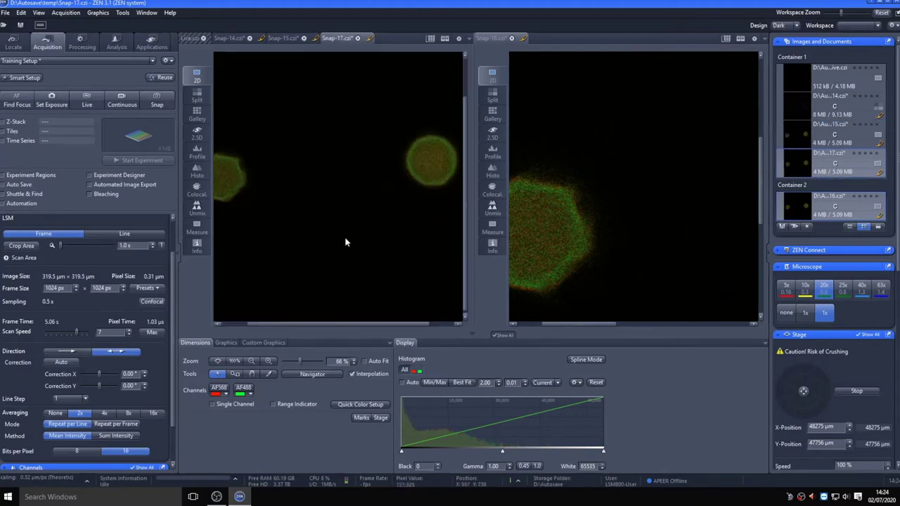
{"action": "scroll", "coordinate": [347, 227], "scroll_direction": "down", "scroll_amount": 1}
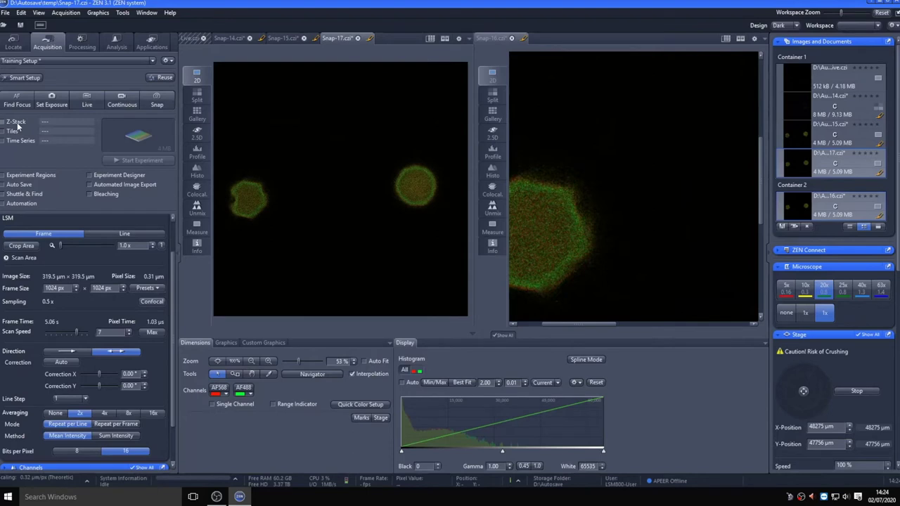
{"action": "scroll", "coordinate": [173, 300], "scroll_direction": "down", "scroll_amount": 2}
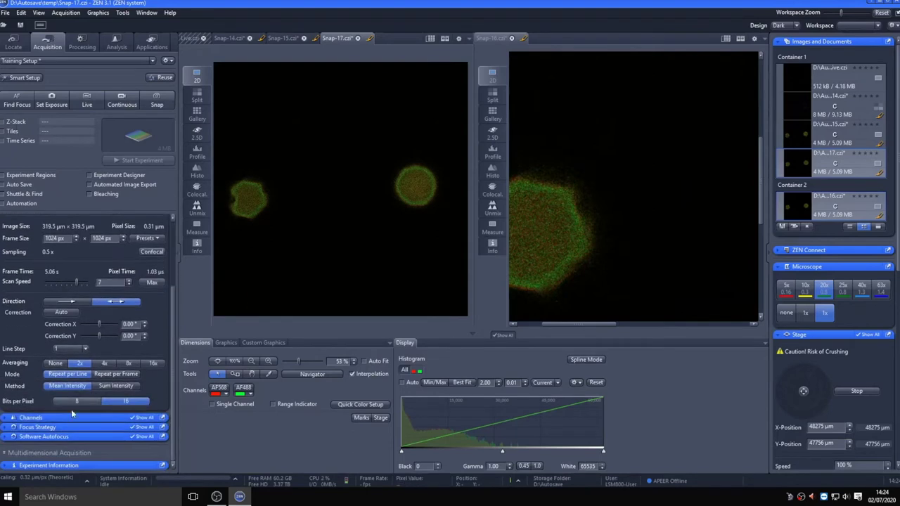
Switch off one of the two channel tracks
{"action": "left_click", "coordinate": [71, 416]}
{"action": "left_click", "coordinate": [8, 232]}
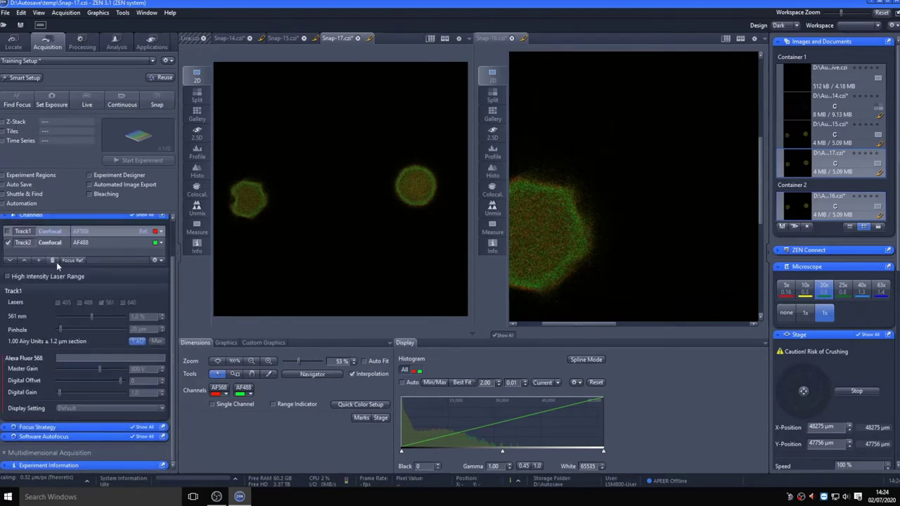
{"action": "scroll", "coordinate": [141, 295], "scroll_direction": "up", "scroll_amount": 2}
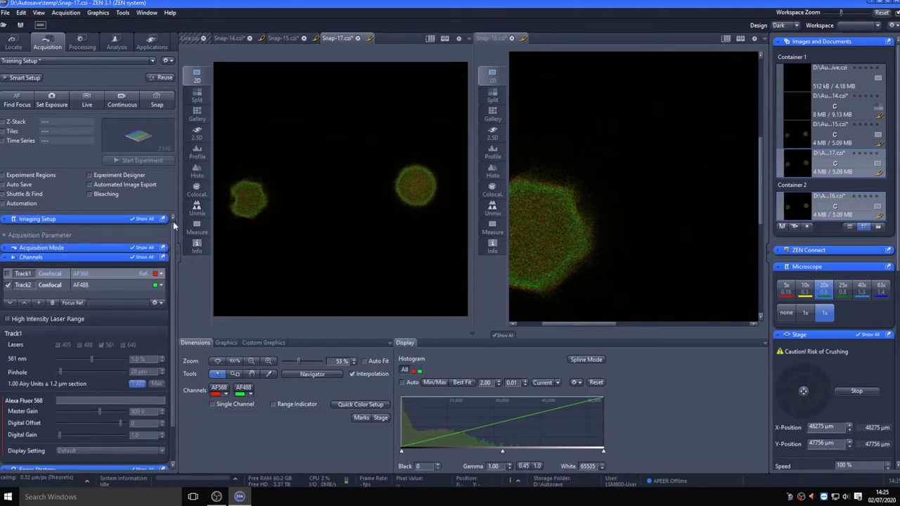
Enable Z-stack acquisition and expand its settings with the Live document shown
{"action": "left_click", "coordinate": [3, 122]}
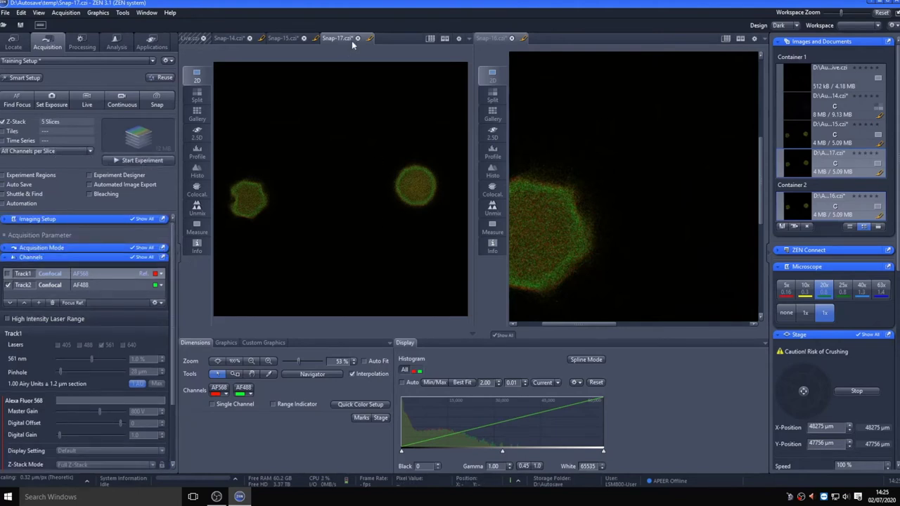
{"action": "left_click", "coordinate": [191, 38]}
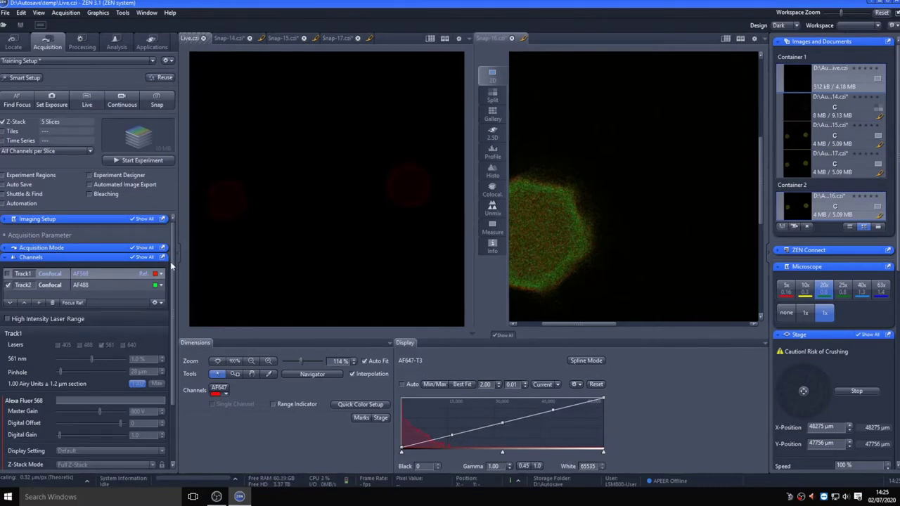
{"action": "scroll", "coordinate": [171, 274], "scroll_direction": "down", "scroll_amount": 3}
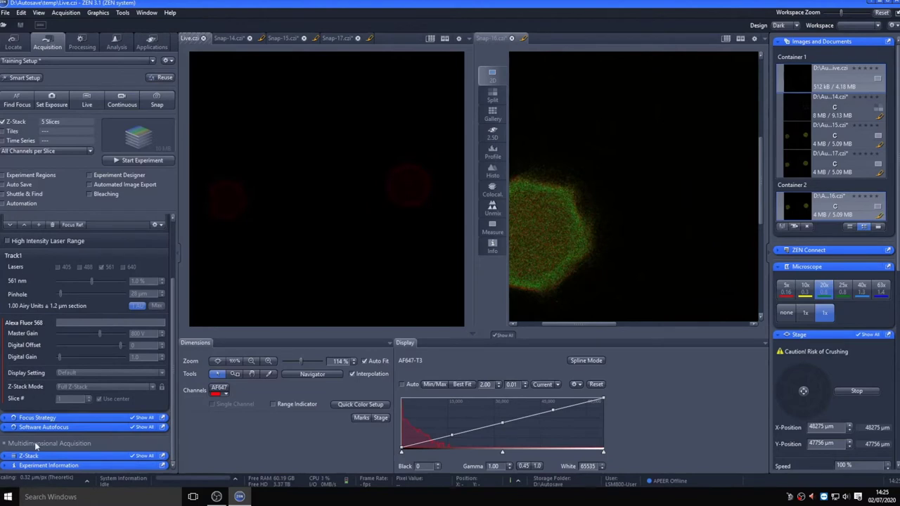
{"action": "left_click", "coordinate": [27, 456]}
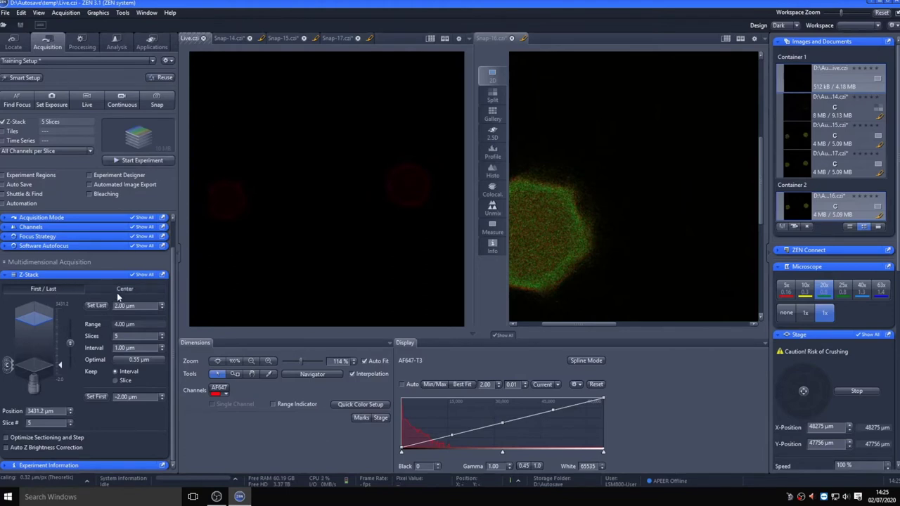
Start Live and centre the Z-stack on the current focus at 3440.91 µm
{"action": "left_click", "coordinate": [89, 106]}
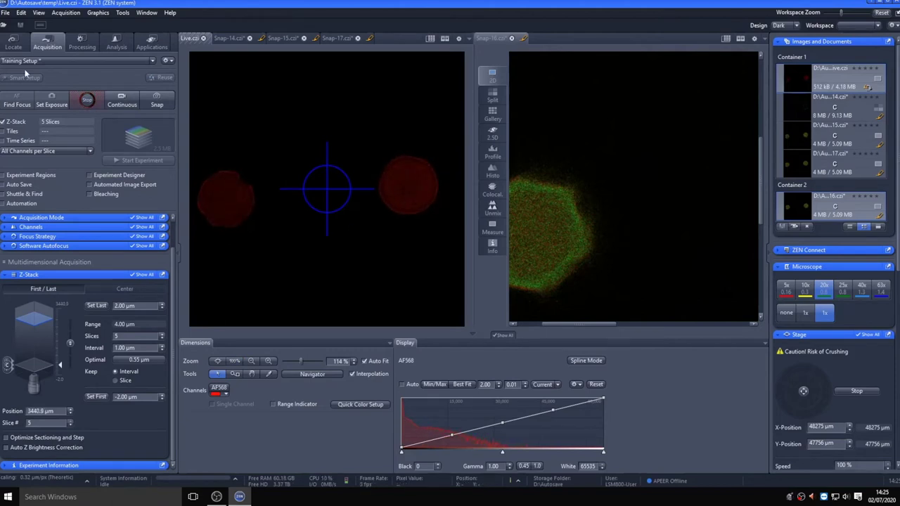
{"action": "left_click", "coordinate": [124, 288]}
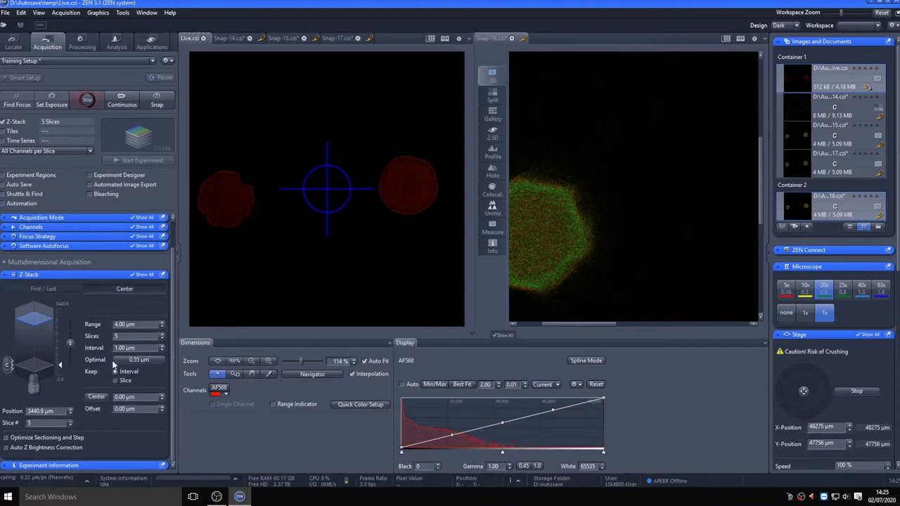
{"action": "left_click", "coordinate": [90, 398]}
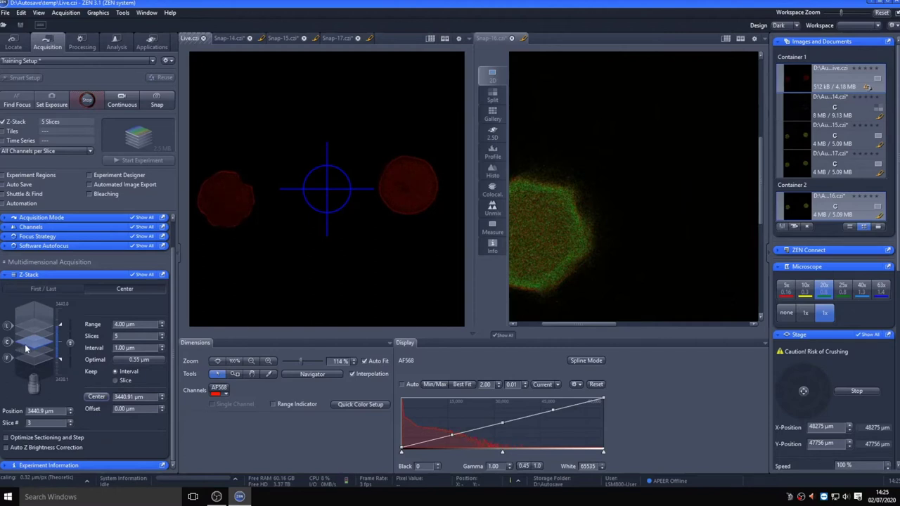
{"action": "scroll", "coordinate": [28, 348], "scroll_direction": "down", "scroll_amount": 5}
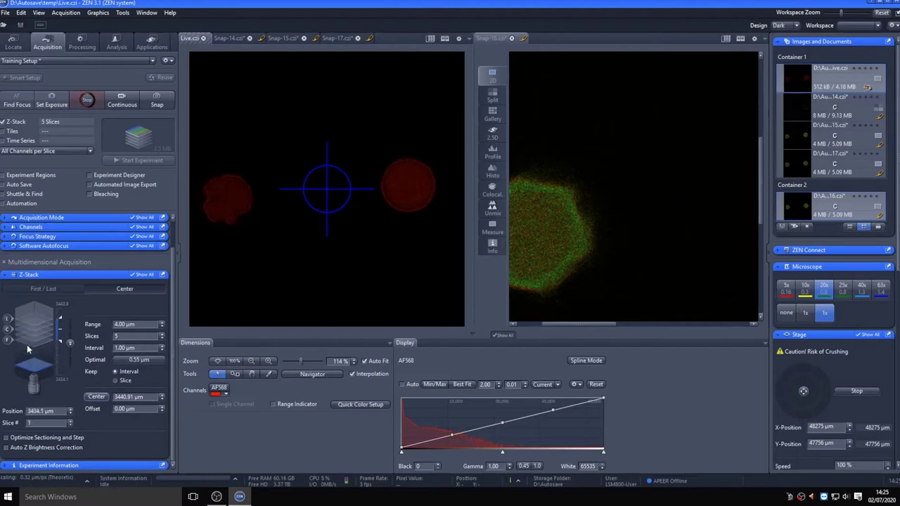
{"action": "scroll", "coordinate": [28, 349], "scroll_direction": "down", "scroll_amount": 3}
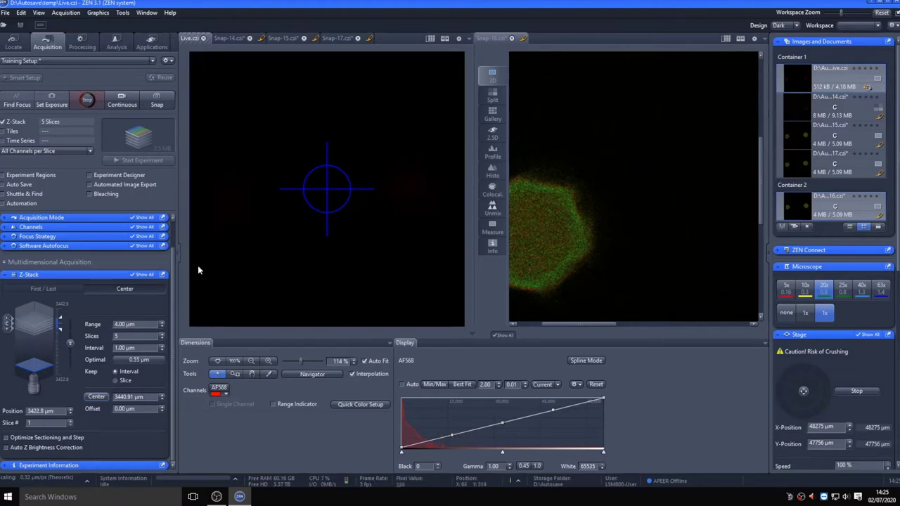
{"action": "scroll", "coordinate": [44, 382], "scroll_direction": "down", "scroll_amount": 1}
{"action": "left_click", "coordinate": [91, 397]}
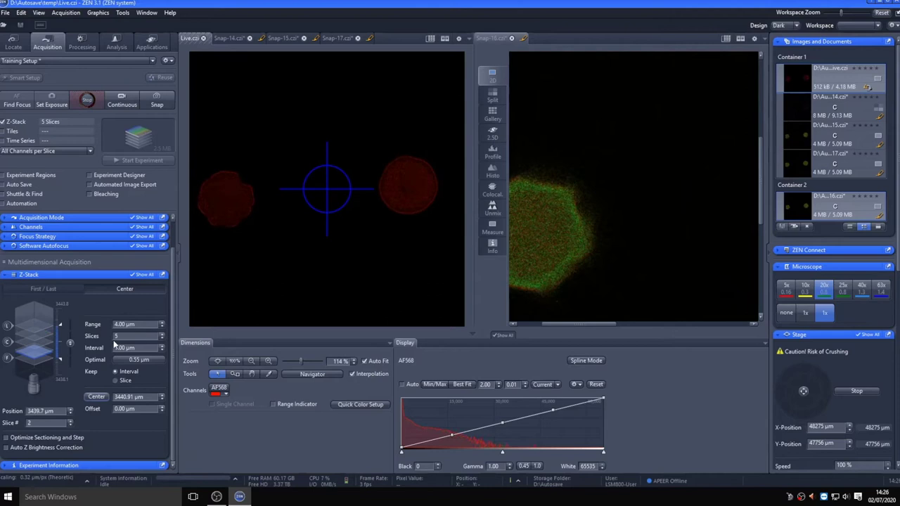
Set the stack range to 25 then 50 µm (51 slices), and stop Live
{"action": "left_click", "coordinate": [127, 324]}
{"action": "type", "text": "25"}
{"action": "key", "text": "Return"}
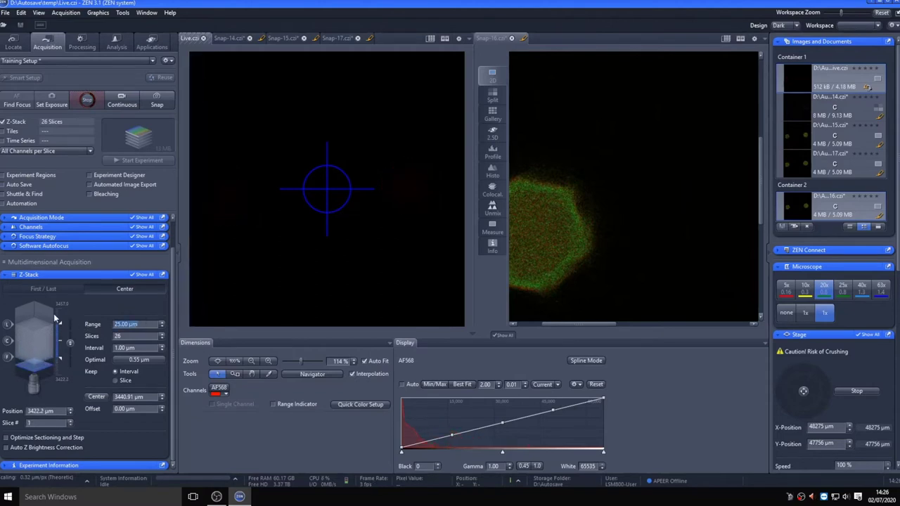
{"action": "type", "text": "50"}
{"action": "key", "text": "Return"}
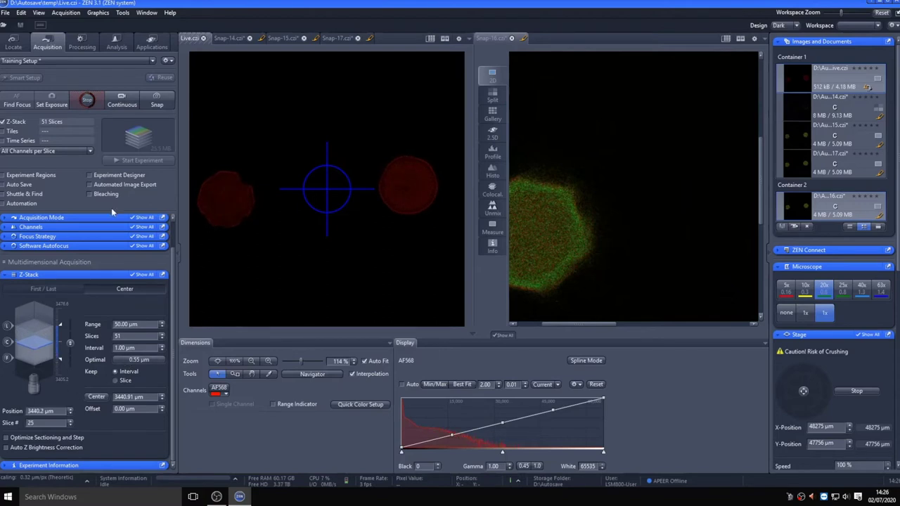
{"action": "left_click", "coordinate": [85, 102]}
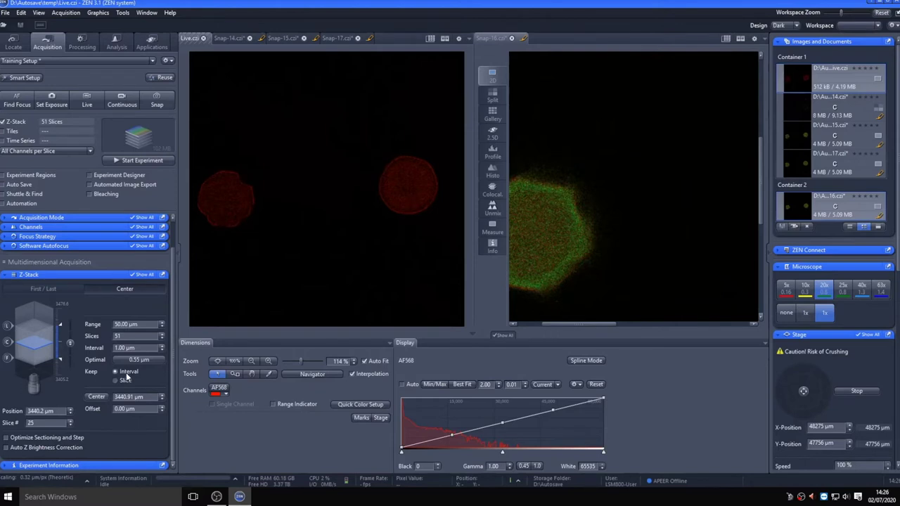
Enter a 2 µm slice interval in the Z-Stack tool
{"action": "left_click", "coordinate": [129, 348]}
{"action": "type", "text": "2"}
{"action": "key", "text": "Return"}
Reopen the Z-Stack settings and confirm the 2.00 µm interval, giving 26 slices
{"action": "left_click", "coordinate": [67, 227]}
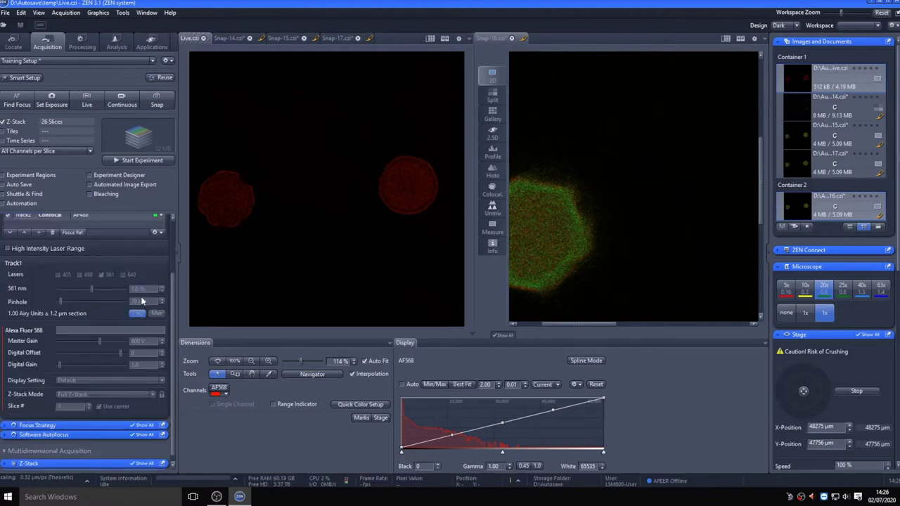
{"action": "left_click", "coordinate": [55, 233]}
{"action": "left_click", "coordinate": [84, 221]}
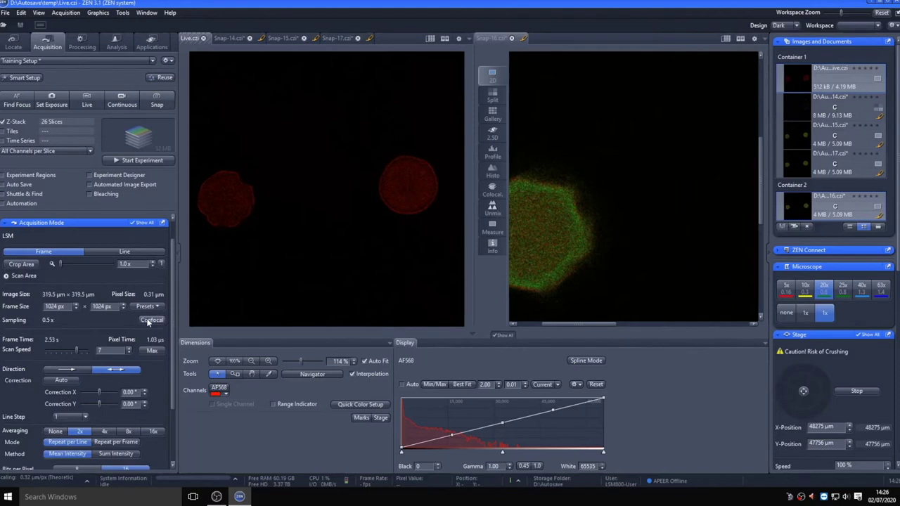
{"action": "scroll", "coordinate": [173, 318], "scroll_direction": "down", "scroll_amount": 3}
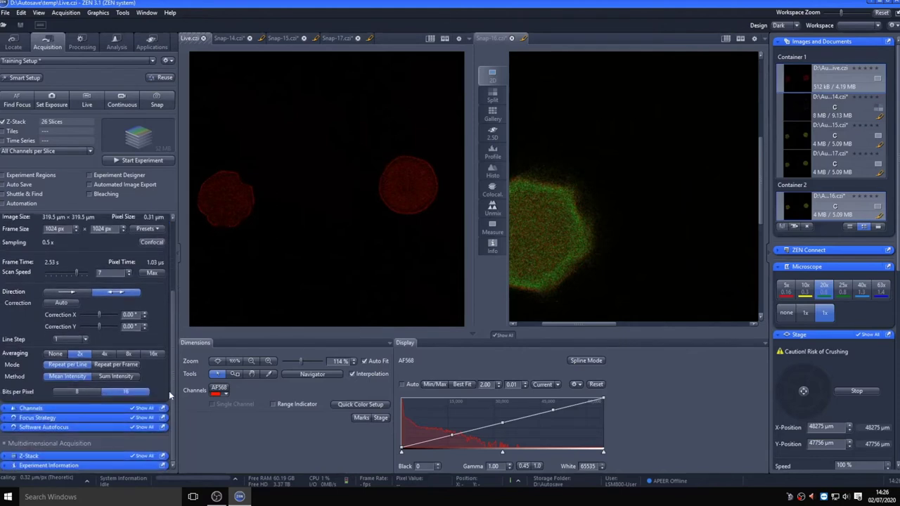
{"action": "left_click", "coordinate": [97, 455]}
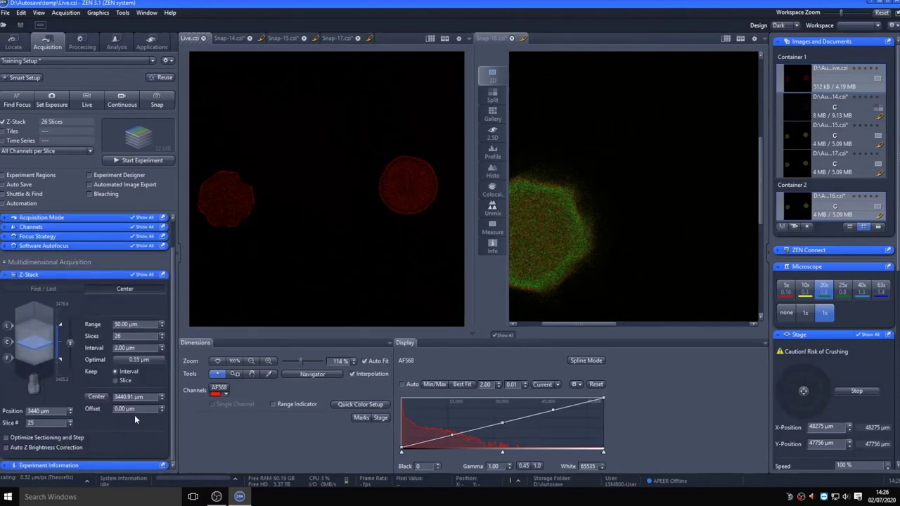
{"action": "left_click", "coordinate": [134, 359]}
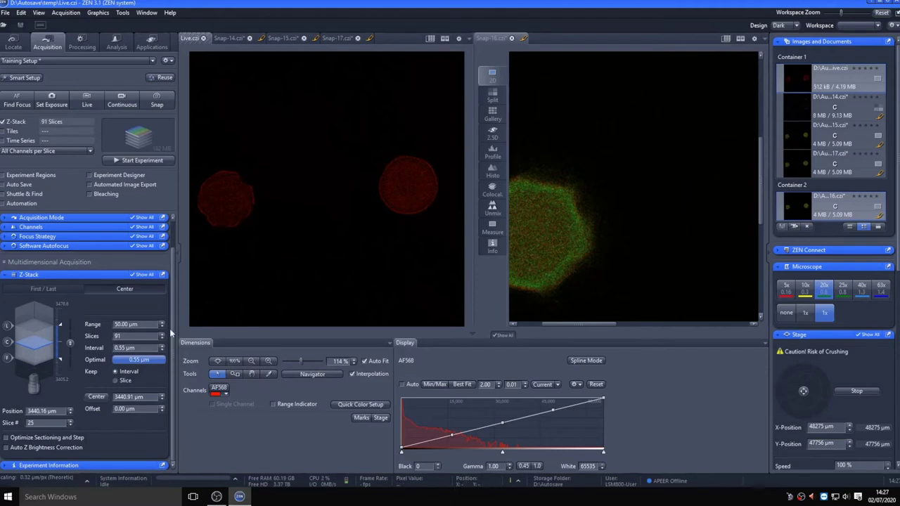
{"action": "left_click", "coordinate": [129, 362]}
{"action": "type", "text": "2"}
{"action": "key", "text": "Return"}
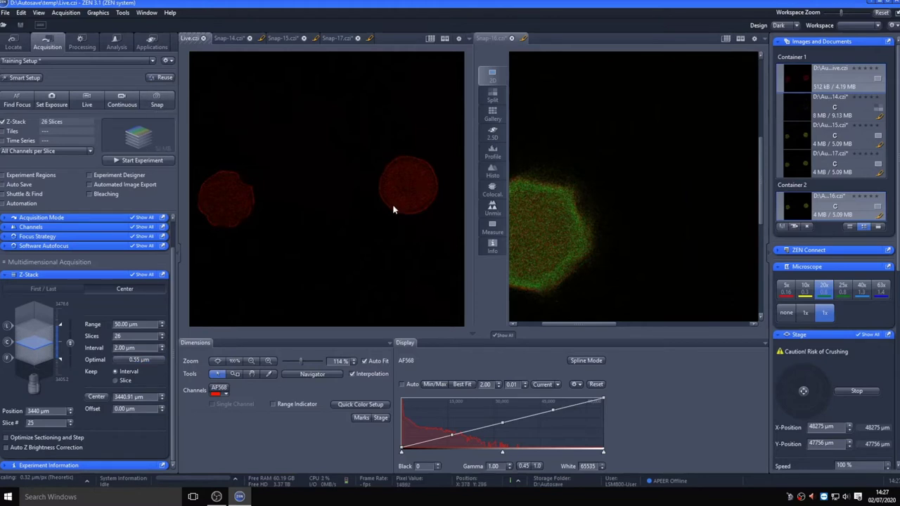
Acquire the 26-slice stack, then set scan speed 9 with averaging off
{"action": "left_click", "coordinate": [134, 161]}
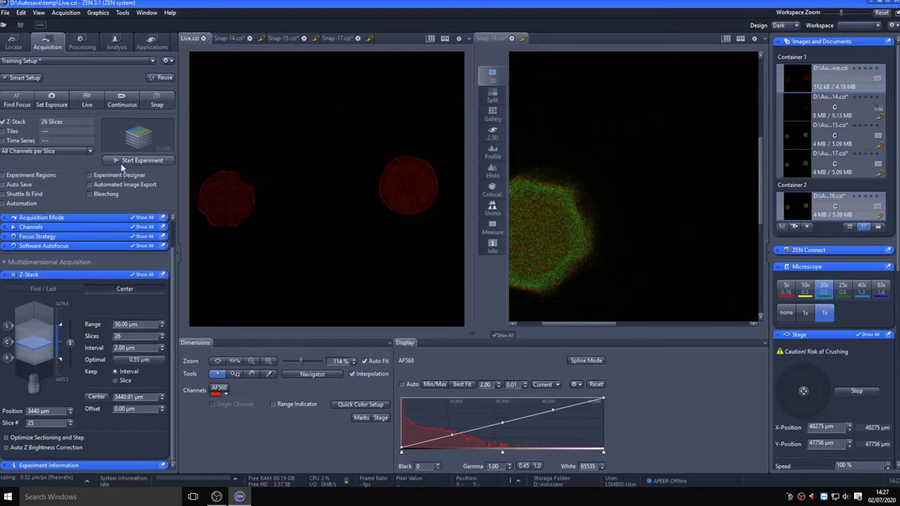
{"action": "left_click", "coordinate": [38, 219]}
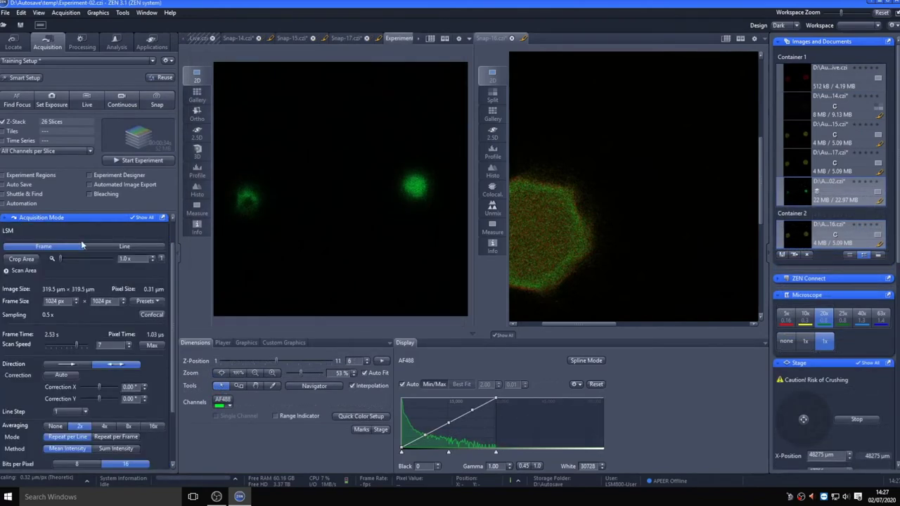
{"action": "left_click_drag", "start_coordinate": [77, 346], "coordinate": [92, 345]}
{"action": "left_click", "coordinate": [60, 426]}
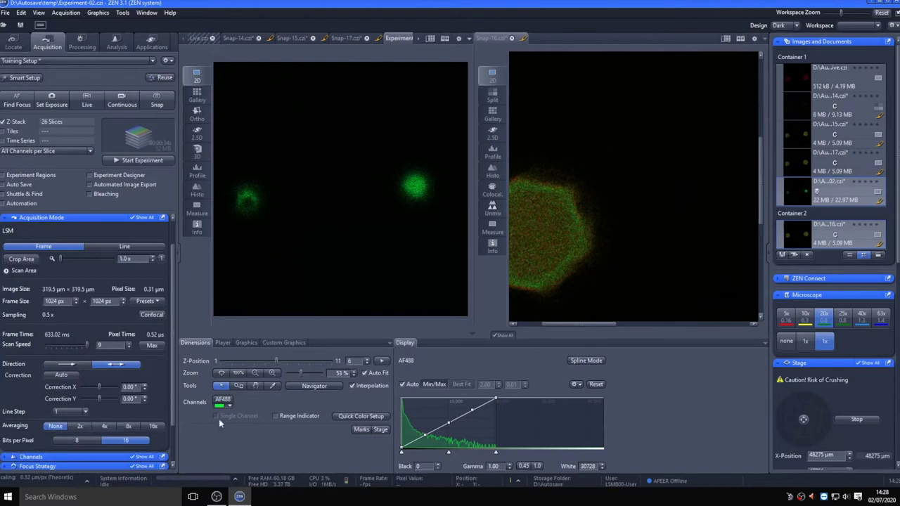
Re-acquire the stack as Experiment-03 and display it in orthogonal sections
{"action": "left_click", "coordinate": [144, 162]}
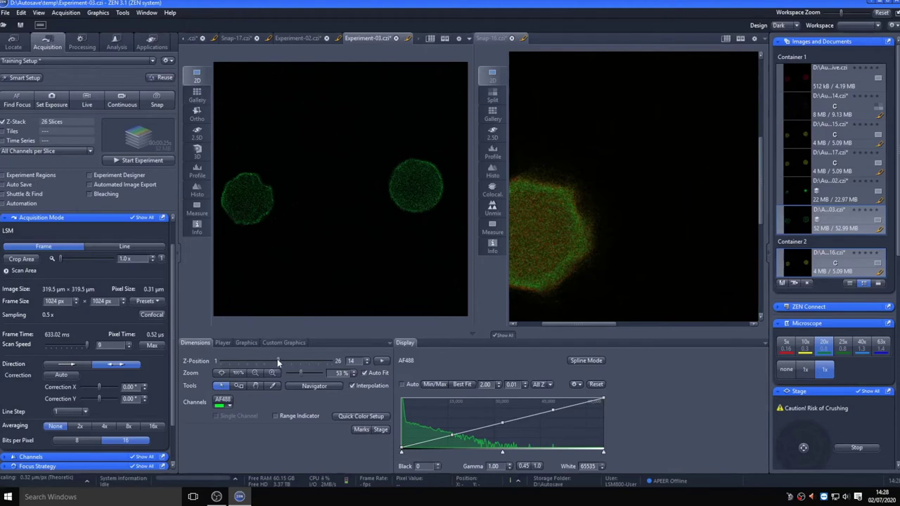
{"action": "mouse_move", "coordinate": [276, 360]}
{"action": "left_mouse_down"}
{"action": "mouse_move", "coordinate": [241, 362]}
{"action": "mouse_move", "coordinate": [293, 363]}
{"action": "mouse_move", "coordinate": [261, 362]}
{"action": "left_mouse_up"}
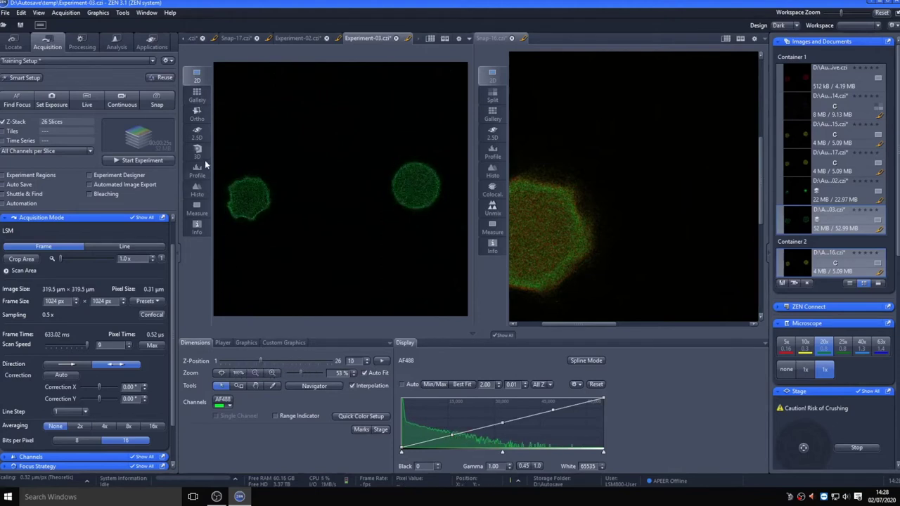
{"action": "left_click", "coordinate": [197, 114]}
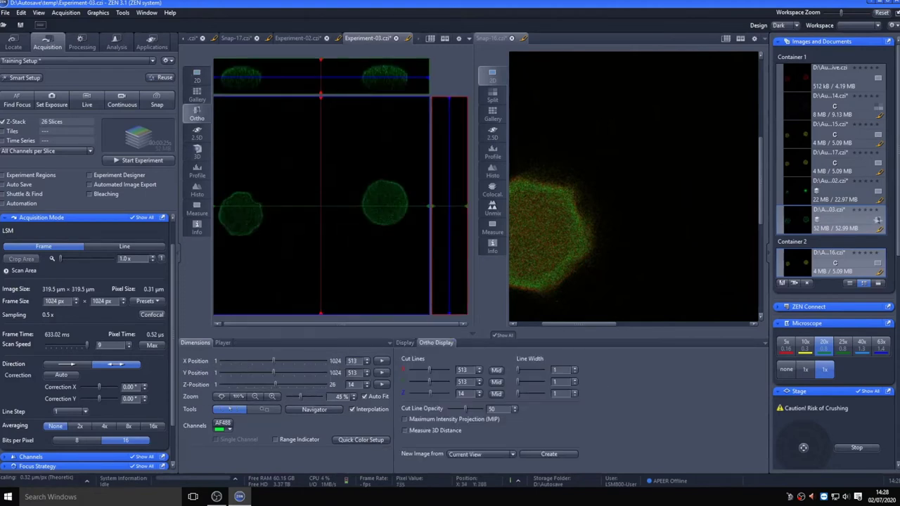
Render the stack in 3D view and switch to a single-container layout
{"action": "left_click", "coordinate": [203, 153]}
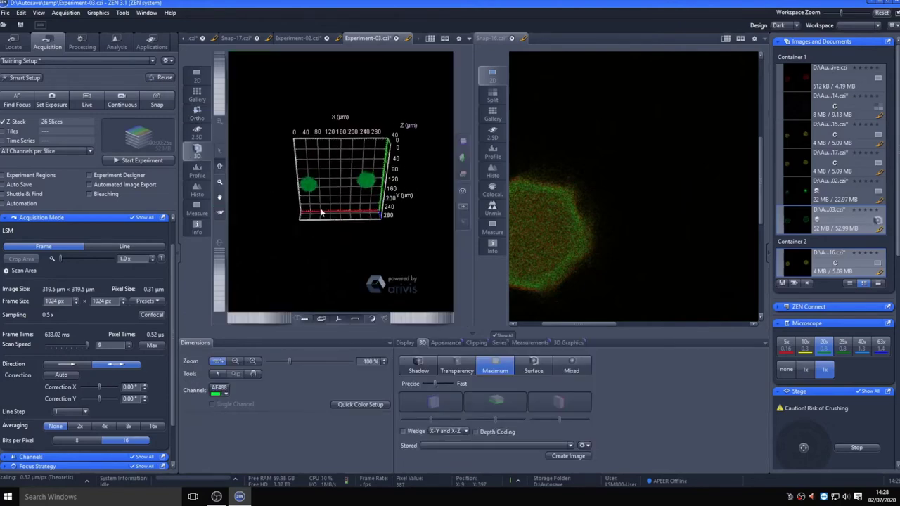
{"action": "scroll", "coordinate": [327, 177], "scroll_direction": "up", "scroll_amount": 5}
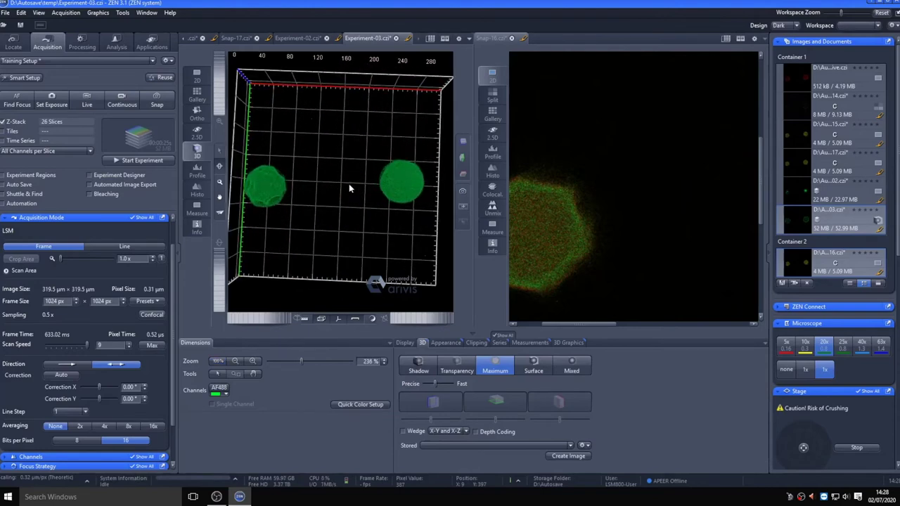
{"action": "left_click", "coordinate": [38, 12]}
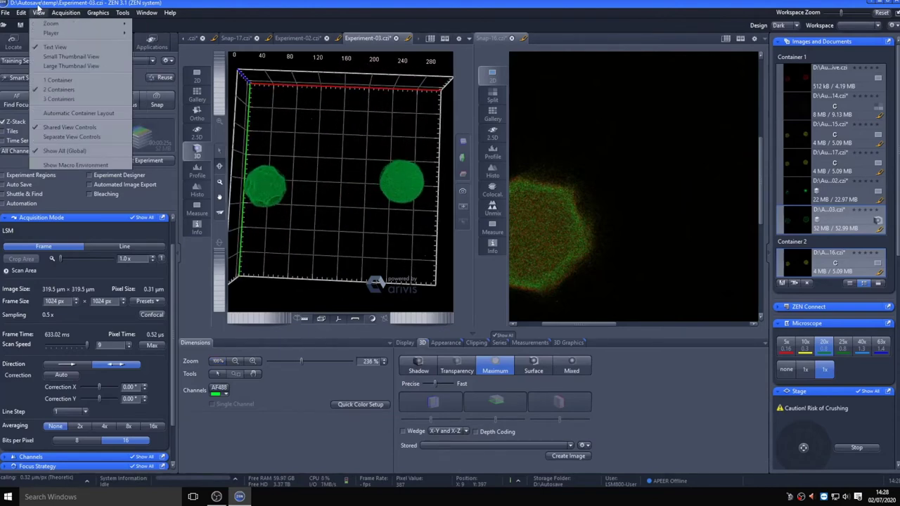
{"action": "left_click", "coordinate": [50, 81]}
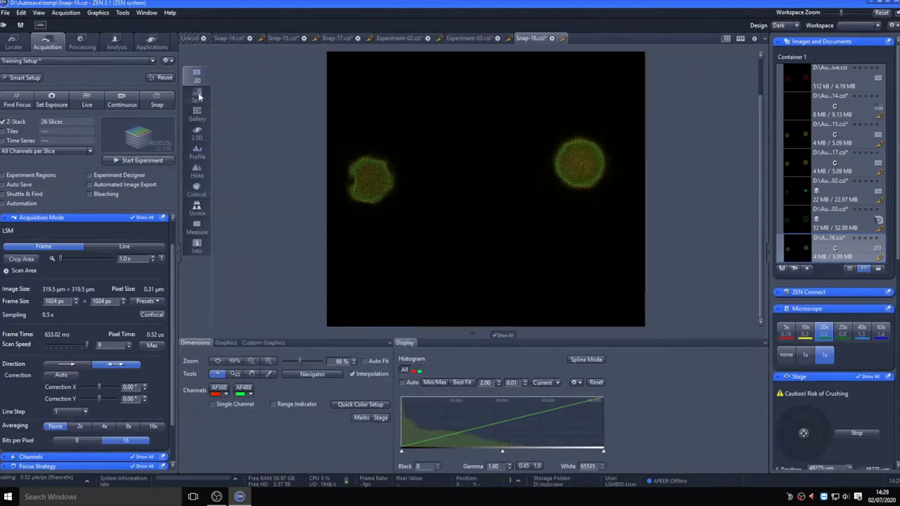
Rotate and zoom the Experiment-03 volume to inspect both grains, then return to Live.czi
{"action": "left_click", "coordinate": [470, 39]}
{"action": "left_click_drag", "start_coordinate": [393, 282], "coordinate": [480, 237]}
{"action": "scroll", "coordinate": [543, 203], "scroll_direction": "up", "scroll_amount": 8}
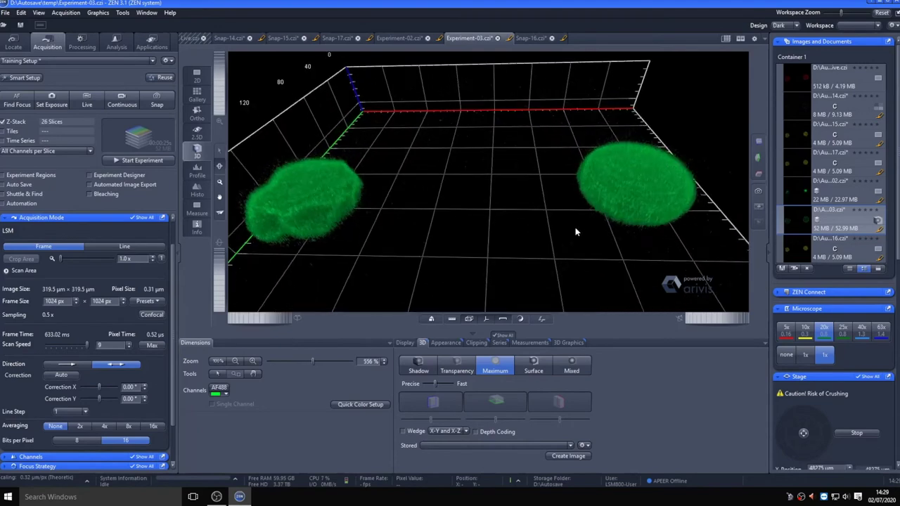
{"action": "left_click_drag", "start_coordinate": [576, 226], "coordinate": [455, 271]}
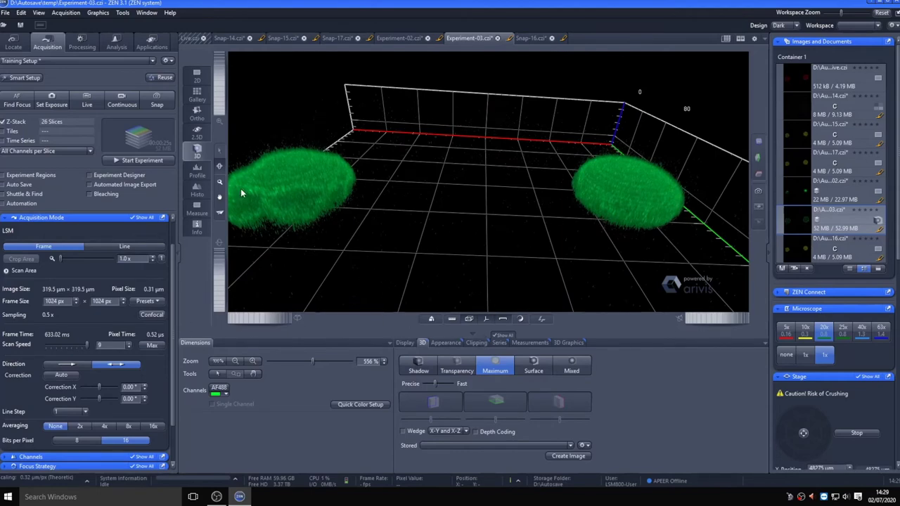
{"action": "left_click_drag", "start_coordinate": [242, 193], "coordinate": [363, 222]}
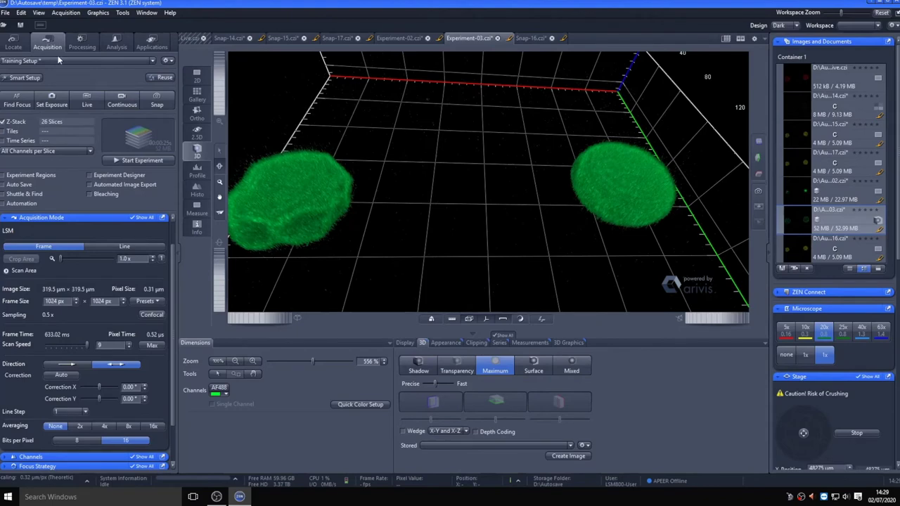
{"action": "key", "text": "ctrl+Tab"}
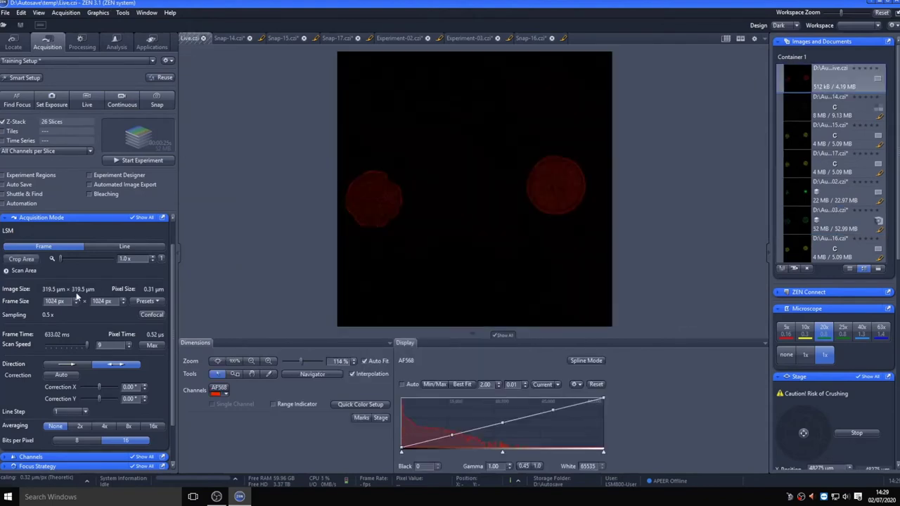
Switch the Z-stack to First/Last mode and start Live with the display range fitted
{"action": "left_click_drag", "start_coordinate": [170, 320], "coordinate": [172, 373]}
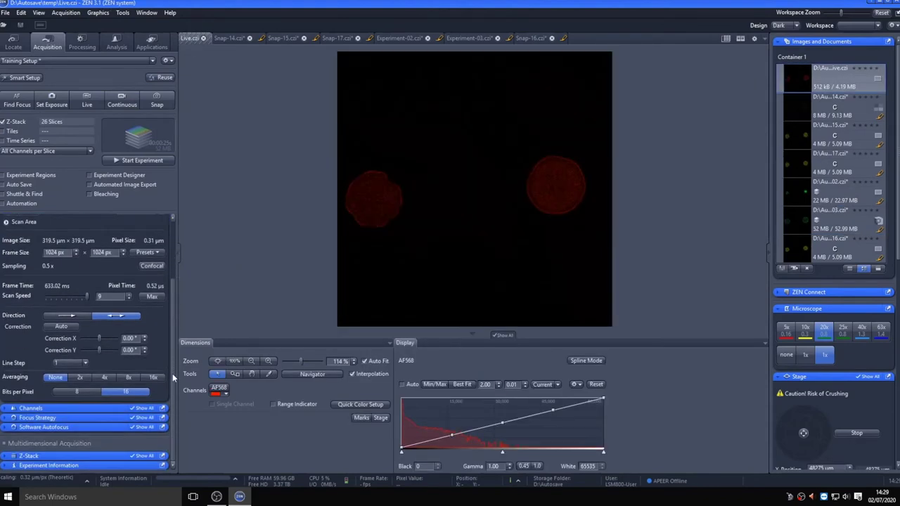
{"action": "left_click", "coordinate": [54, 452]}
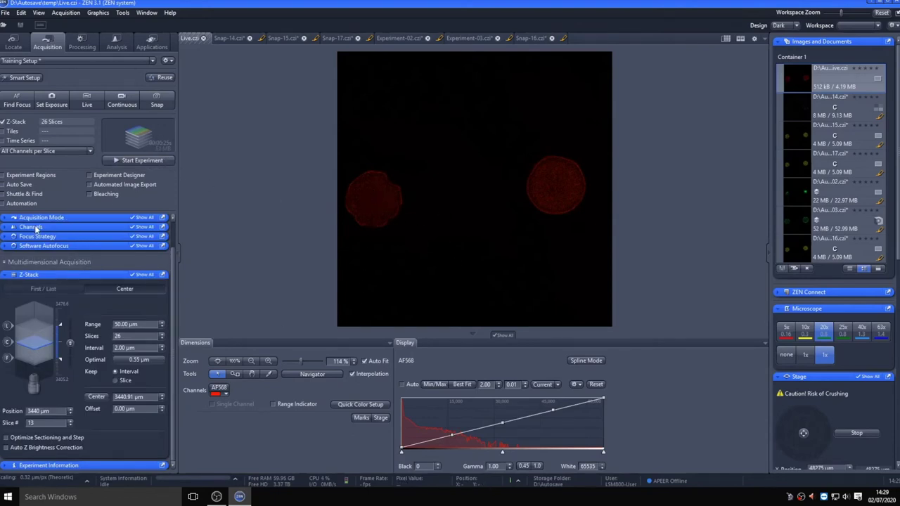
{"action": "left_click", "coordinate": [36, 290]}
{"action": "left_click", "coordinate": [80, 103]}
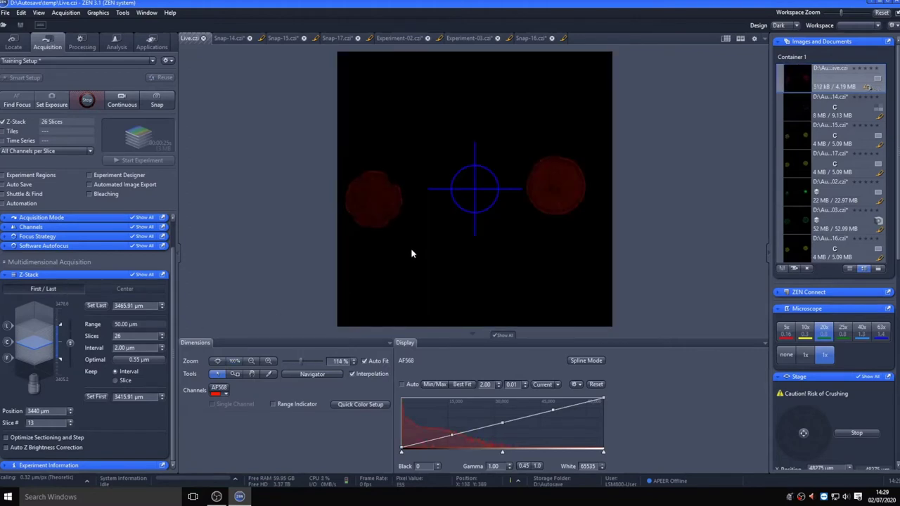
{"action": "left_click", "coordinate": [463, 386]}
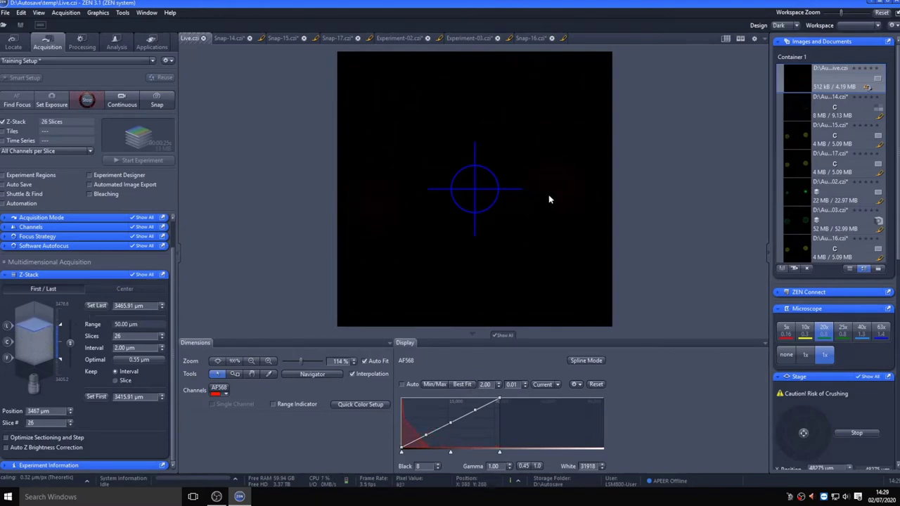
Set the stack limits to 3417.03–3468.45 µm, stop Live, and switch Z-stack off
{"action": "left_click", "coordinate": [98, 306]}
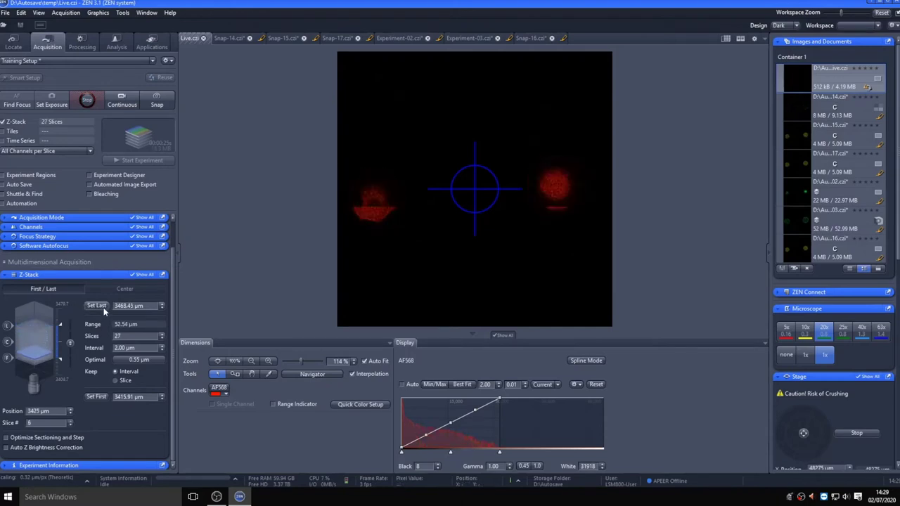
{"action": "left_click", "coordinate": [101, 399]}
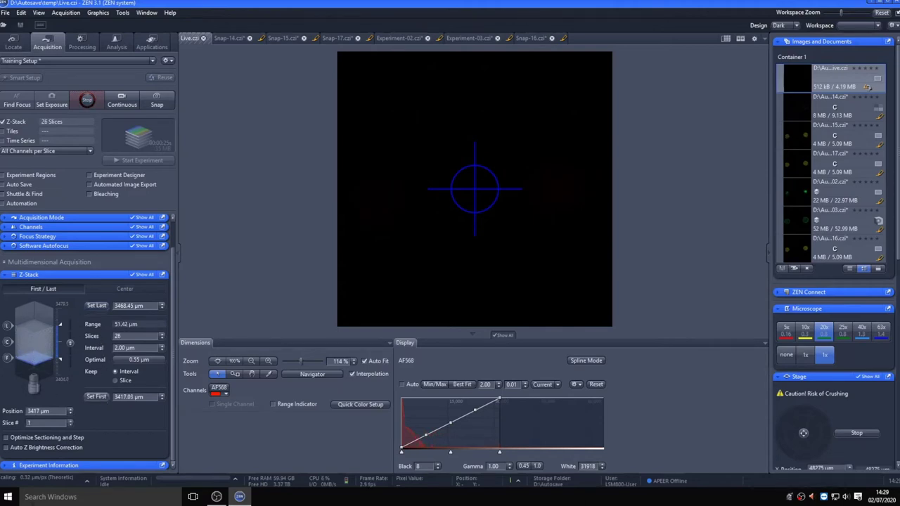
{"action": "left_click", "coordinate": [33, 343]}
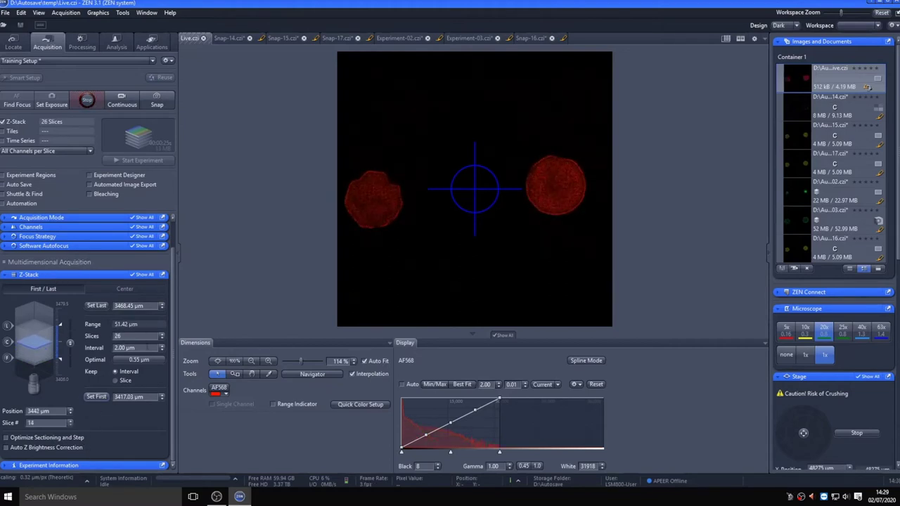
{"action": "left_click", "coordinate": [86, 100]}
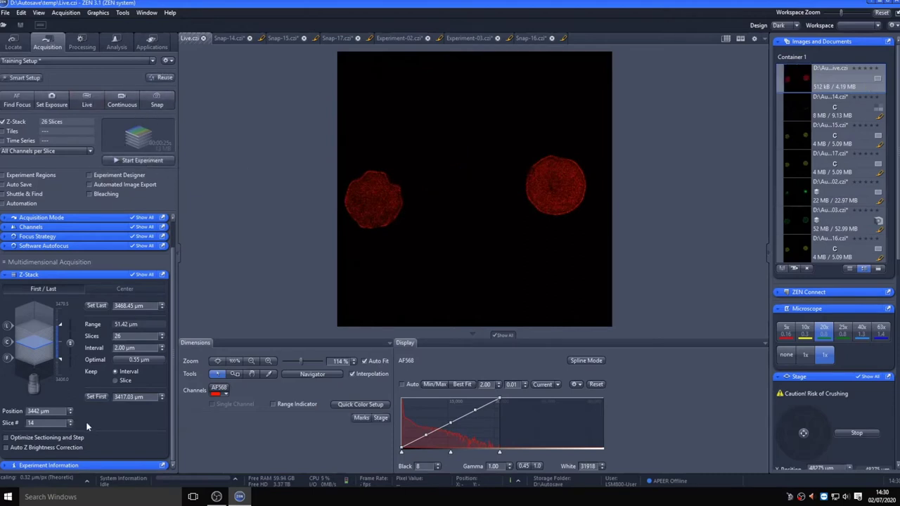
{"action": "left_click", "coordinate": [3, 122]}
Restart Live, centre the red pollen grain in the field, and expand Acquisition Mode
{"action": "left_click", "coordinate": [87, 101]}
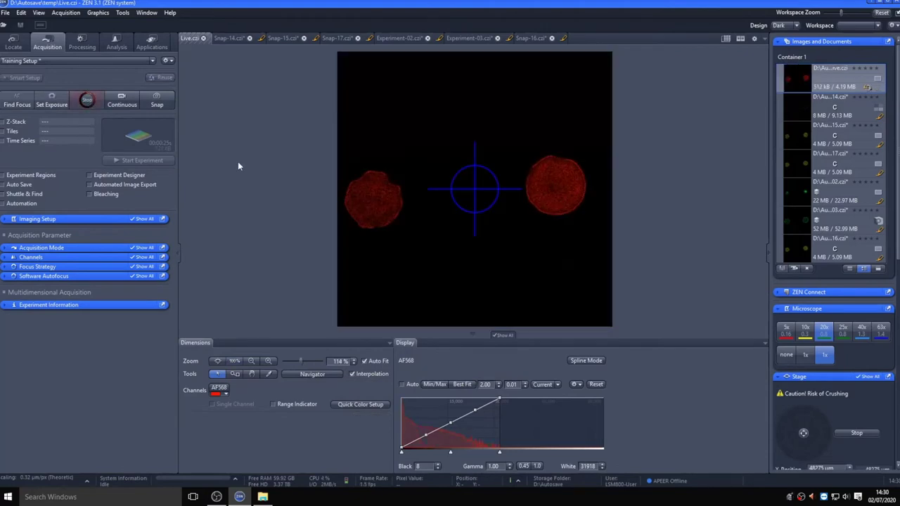
{"action": "double_click", "coordinate": [554, 183]}
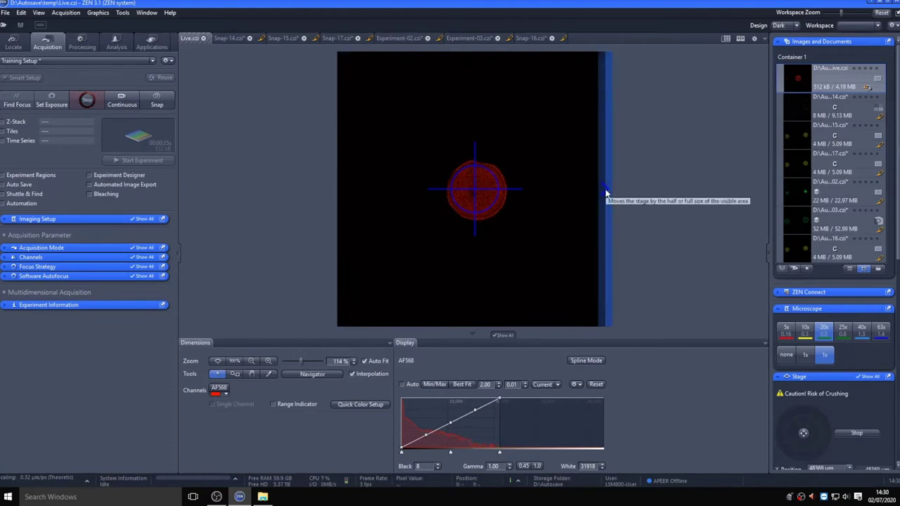
{"action": "left_click", "coordinate": [342, 191]}
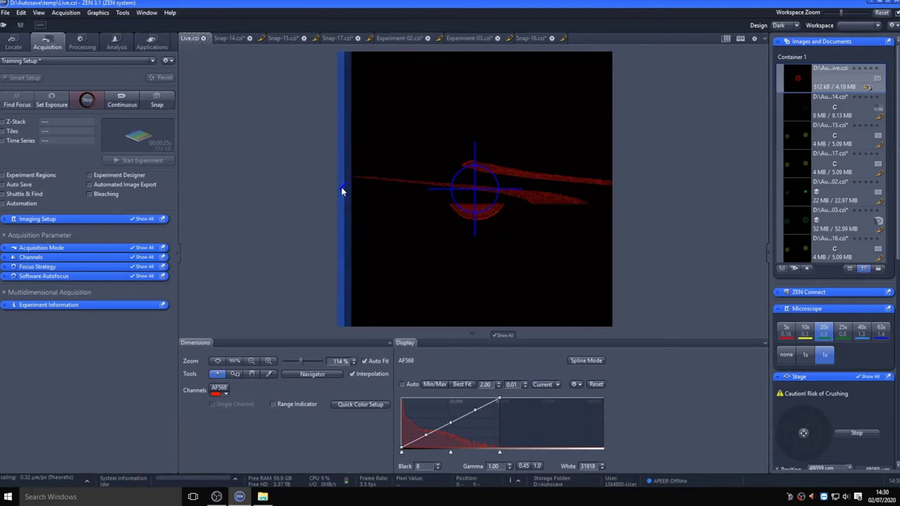
{"action": "left_click", "coordinate": [607, 190]}
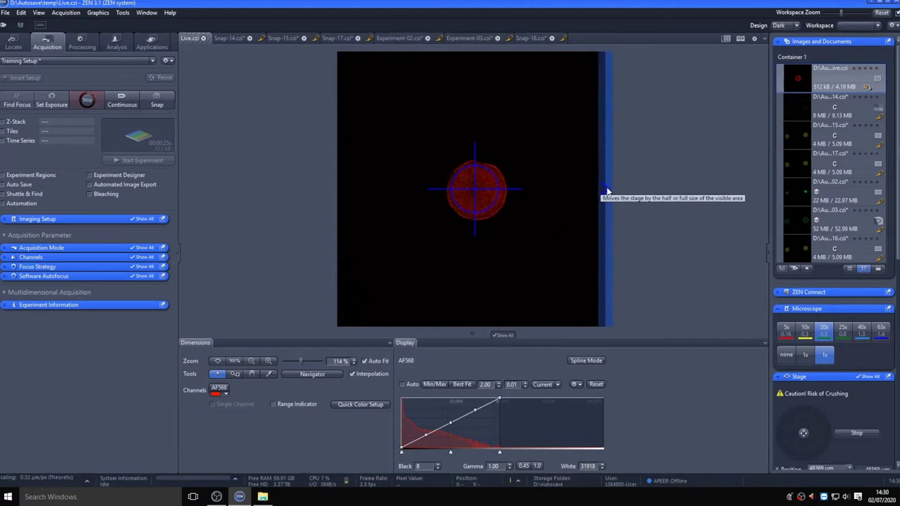
{"action": "left_click", "coordinate": [601, 191]}
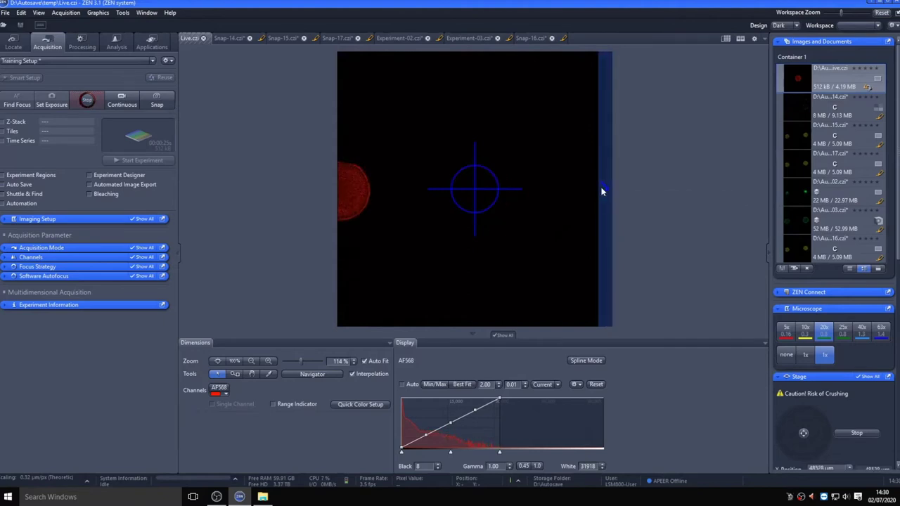
{"action": "left_click", "coordinate": [345, 184]}
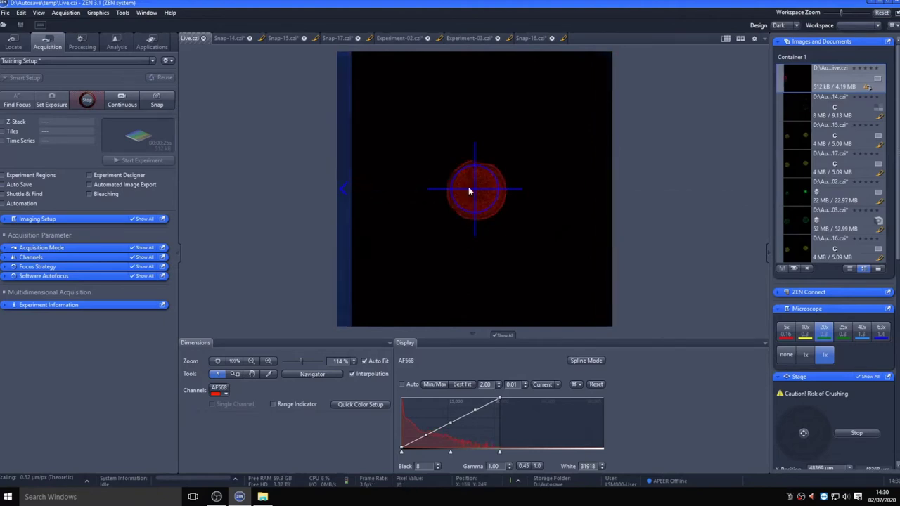
{"action": "double_click", "coordinate": [553, 94]}
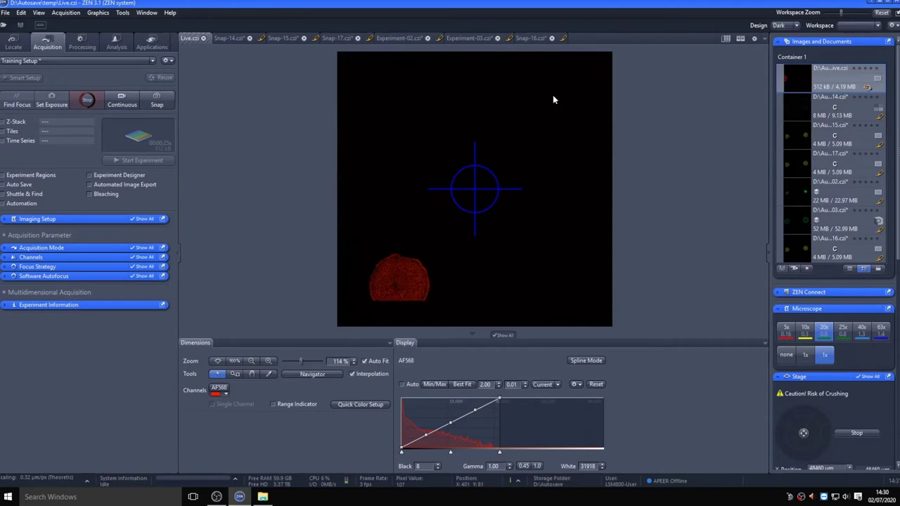
{"action": "double_click", "coordinate": [396, 282]}
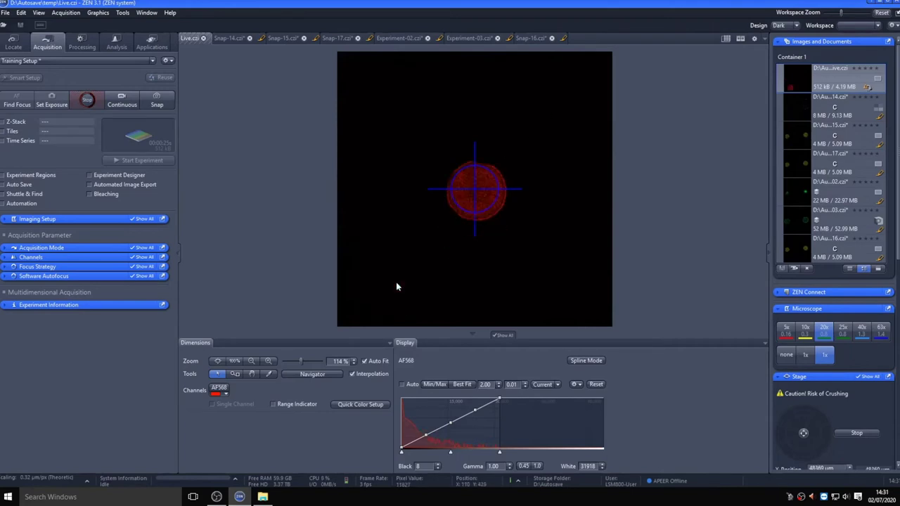
{"action": "left_click", "coordinate": [49, 249]}
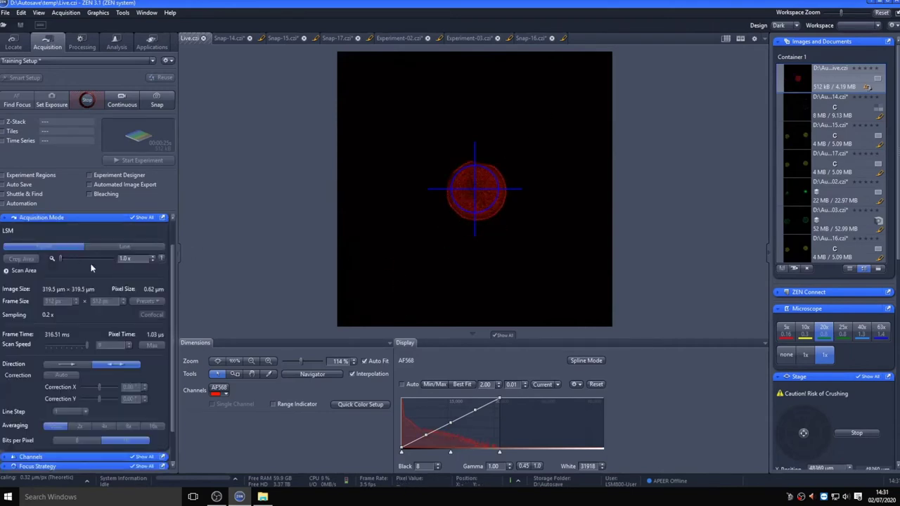
Zoom the scan to 3.5x on the grain, stop Live, and capture Snap-18
{"action": "scroll", "coordinate": [173, 344], "scroll_direction": "down", "scroll_amount": 1}
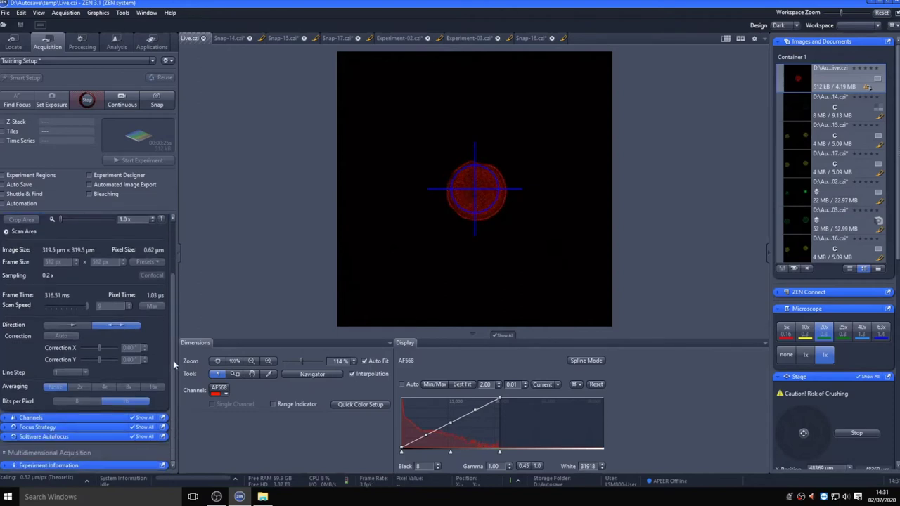
{"action": "scroll", "coordinate": [173, 351], "scroll_direction": "up", "scroll_amount": 2}
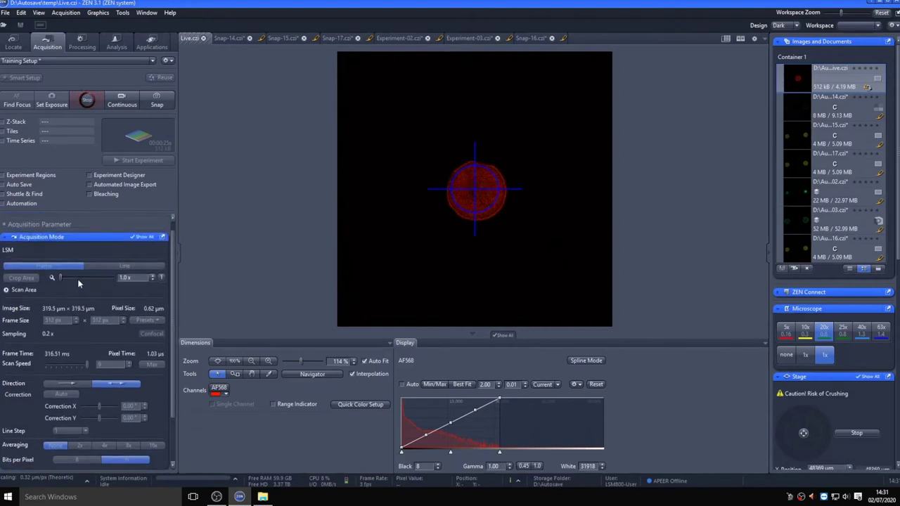
{"action": "left_click_drag", "start_coordinate": [60, 279], "coordinate": [63, 277]}
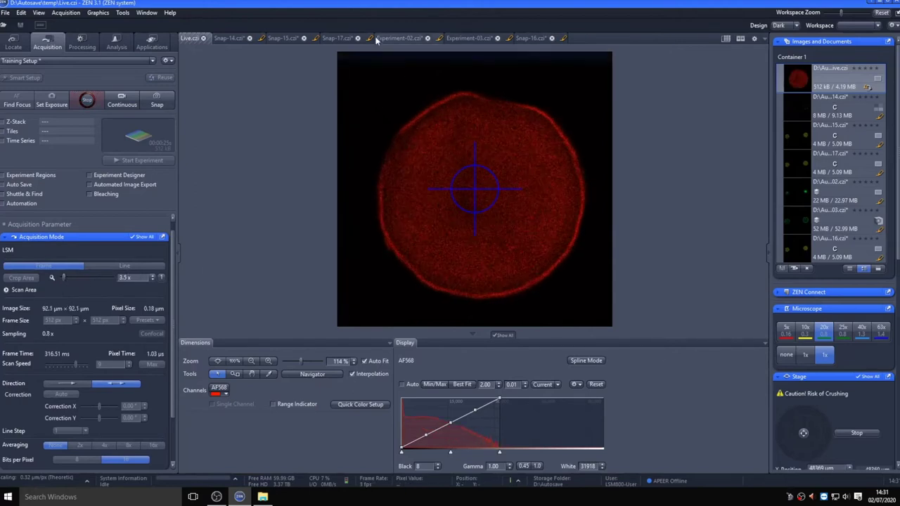
{"action": "left_click", "coordinate": [97, 106]}
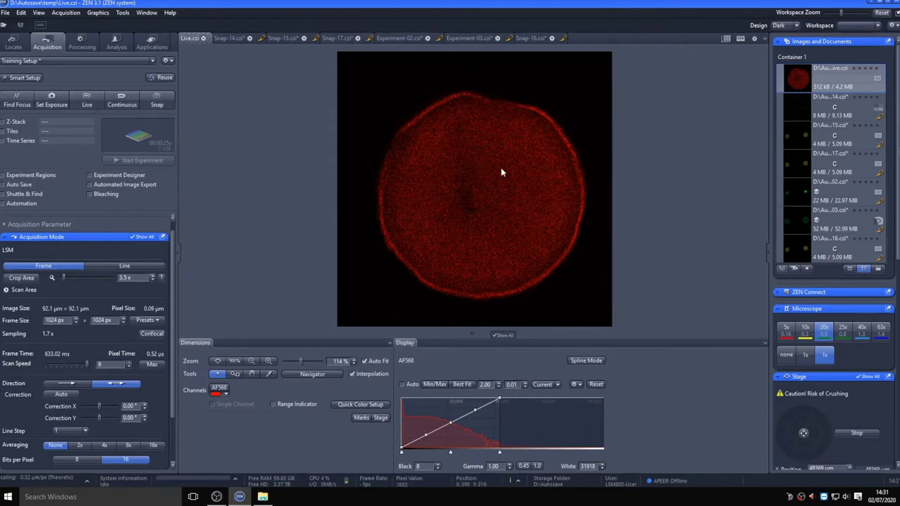
{"action": "left_click", "coordinate": [156, 104]}
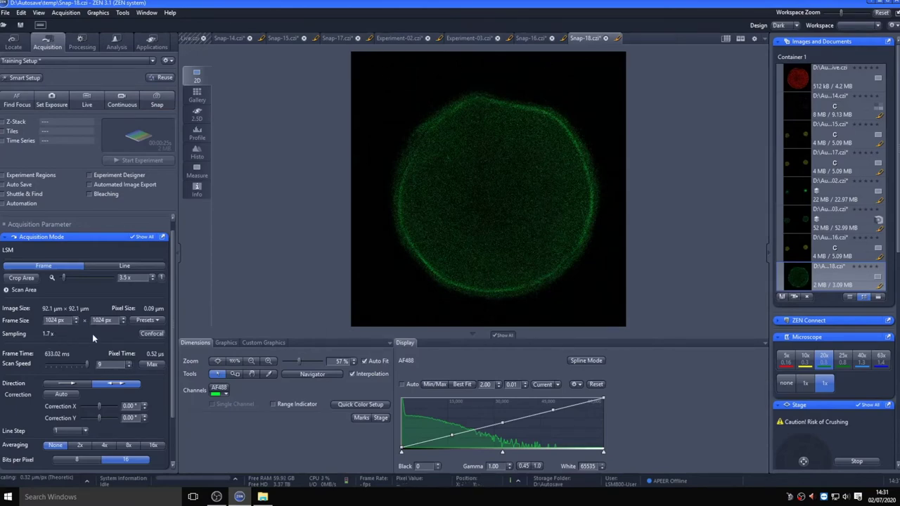
Resume Live and widen the scan zoom to 0.5x, showing the scan-area preview
{"action": "left_click", "coordinate": [87, 102]}
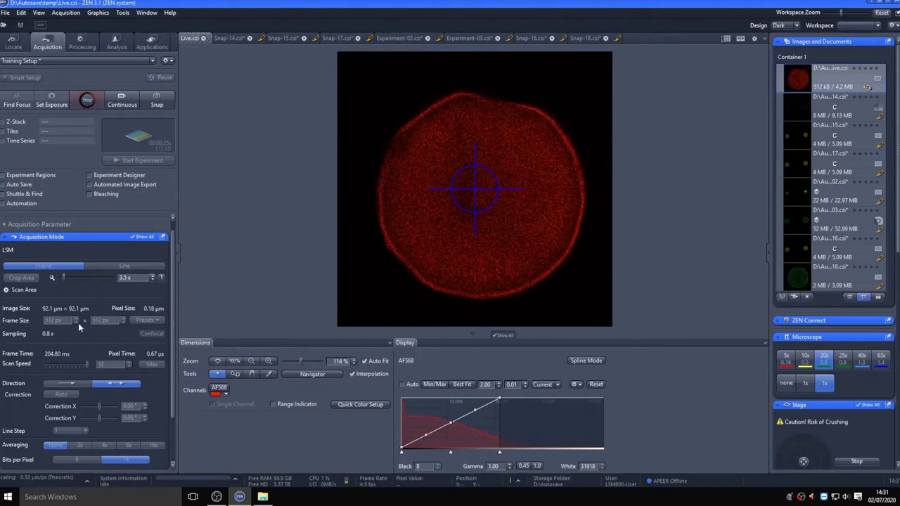
{"action": "left_click", "coordinate": [161, 278]}
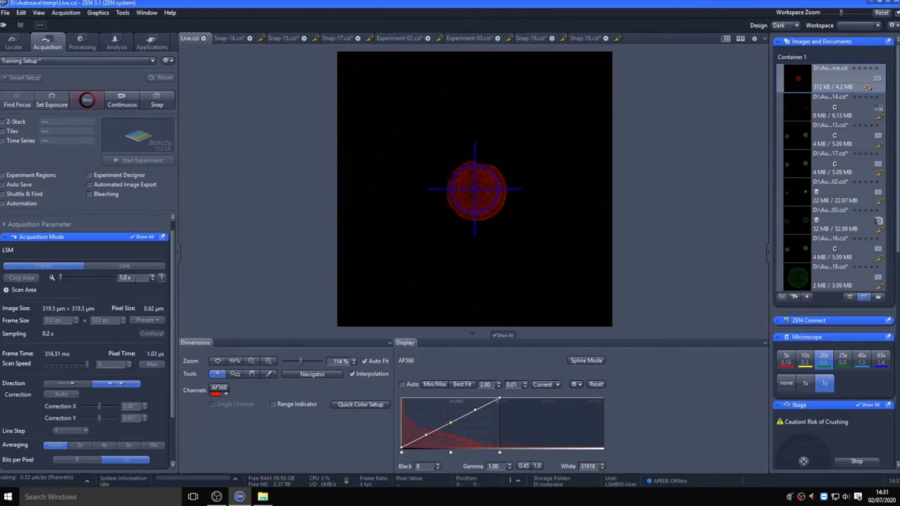
{"action": "double_click", "coordinate": [135, 278]}
{"action": "type", "text": "2.5"}
{"action": "key", "text": "Return"}
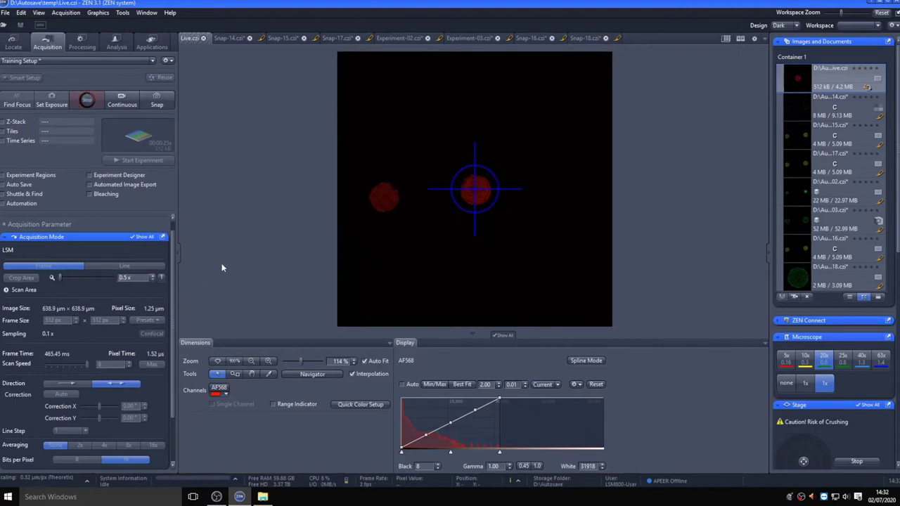
{"action": "left_click", "coordinate": [14, 290]}
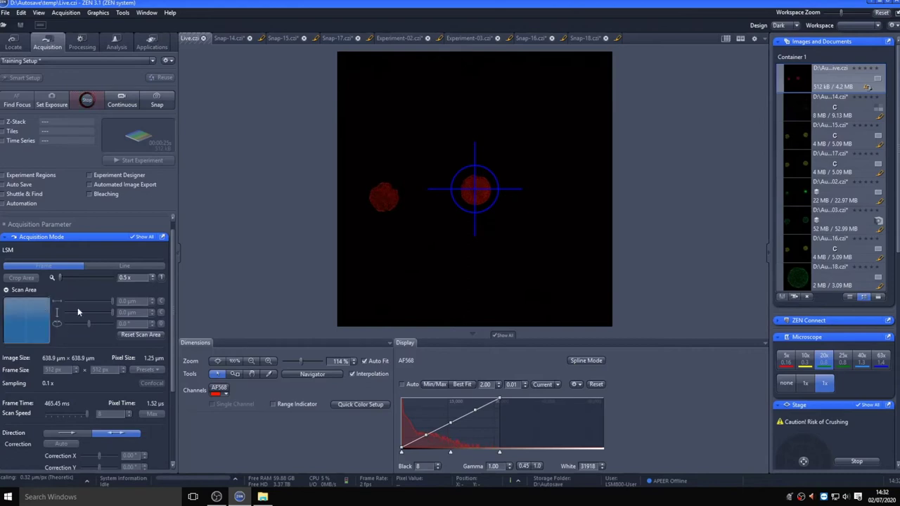
Return the scan zoom to 0.5x, stop the live scan, and enable tile acquisition
{"action": "scroll", "coordinate": [16, 316], "scroll_direction": "up", "scroll_amount": 5}
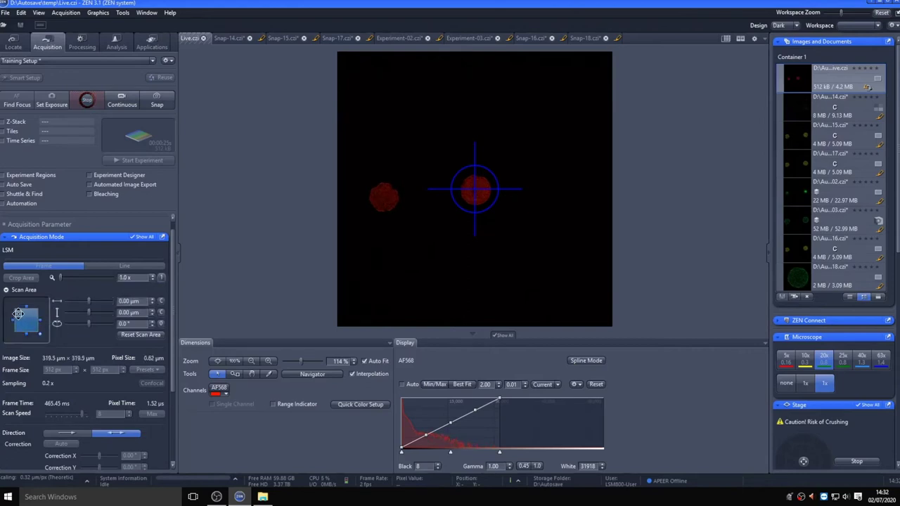
{"action": "left_click", "coordinate": [152, 279]}
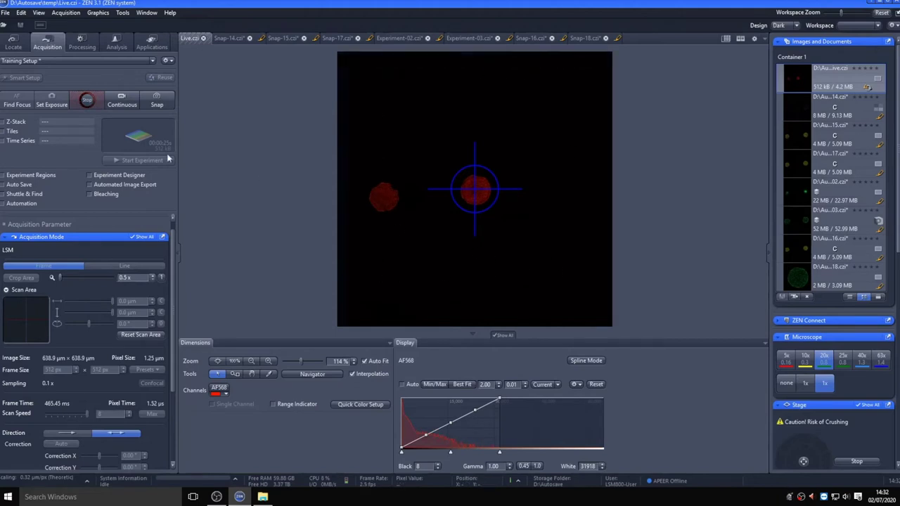
{"action": "left_click", "coordinate": [90, 103]}
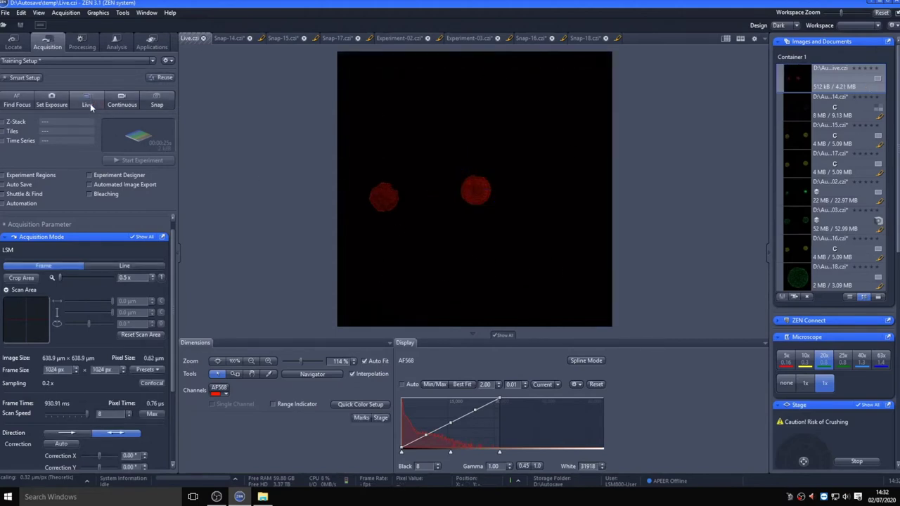
{"action": "left_click", "coordinate": [12, 132]}
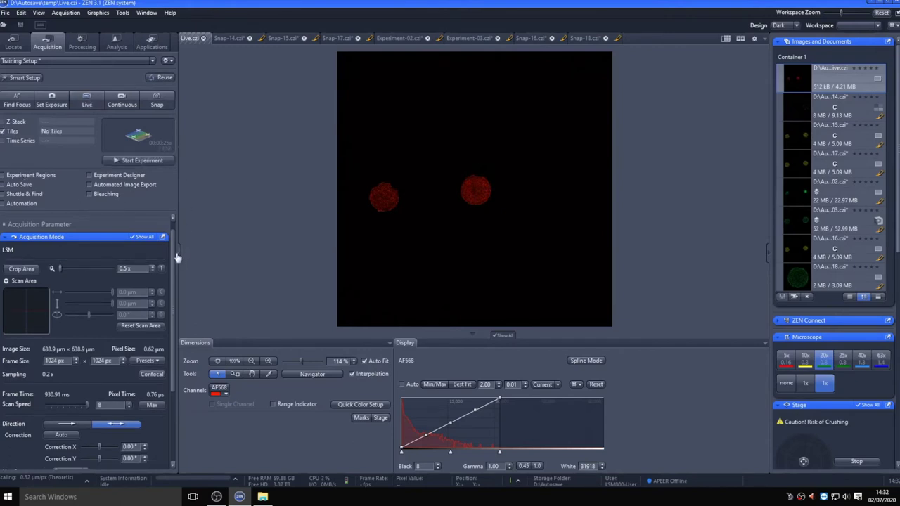
Apply the 512 × 512 px frame size preset, giving 1.25 µm pixels
{"action": "scroll", "coordinate": [175, 264], "scroll_direction": "down", "scroll_amount": 1}
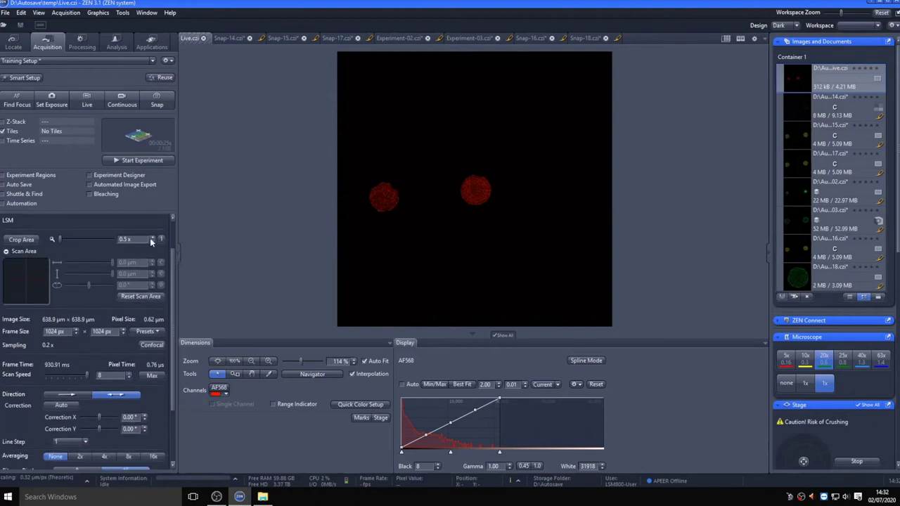
{"action": "left_click", "coordinate": [154, 331]}
{"action": "left_click", "coordinate": [153, 362]}
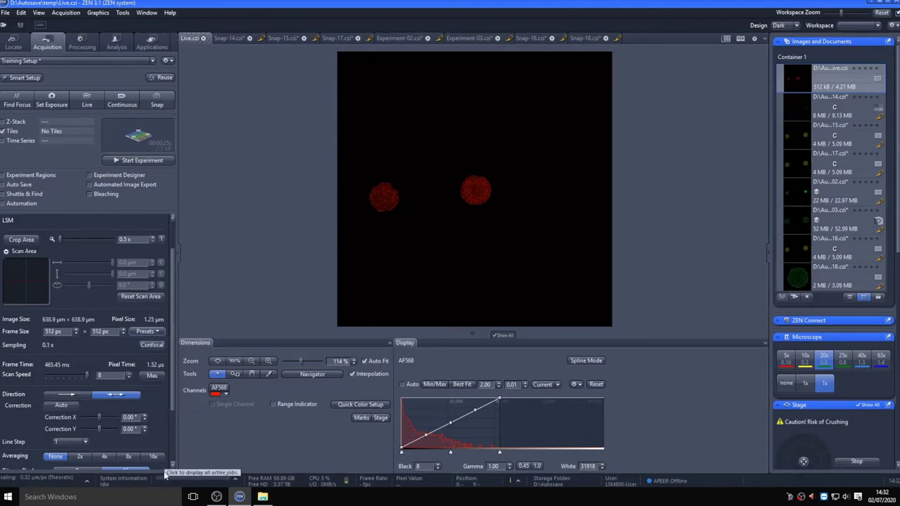
{"action": "left_click_drag", "start_coordinate": [173, 383], "coordinate": [173, 427]}
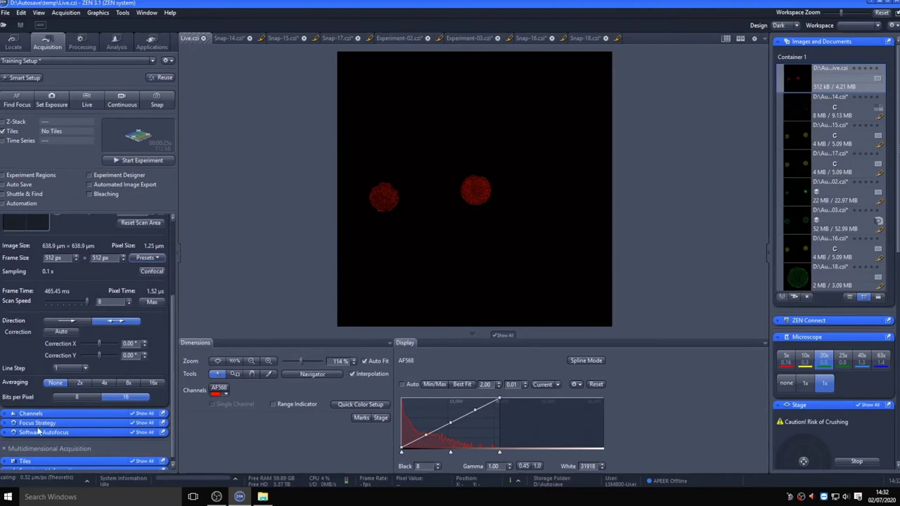
Add a 3 × 3 tile region at the stage position and acquire it as Experiment-04
{"action": "left_click", "coordinate": [47, 461]}
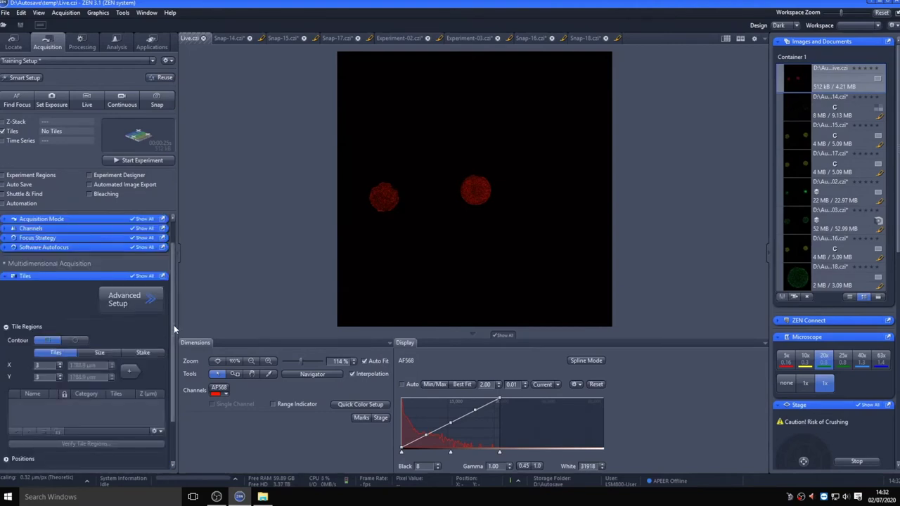
{"action": "scroll", "coordinate": [174, 328], "scroll_direction": "down", "scroll_amount": 2}
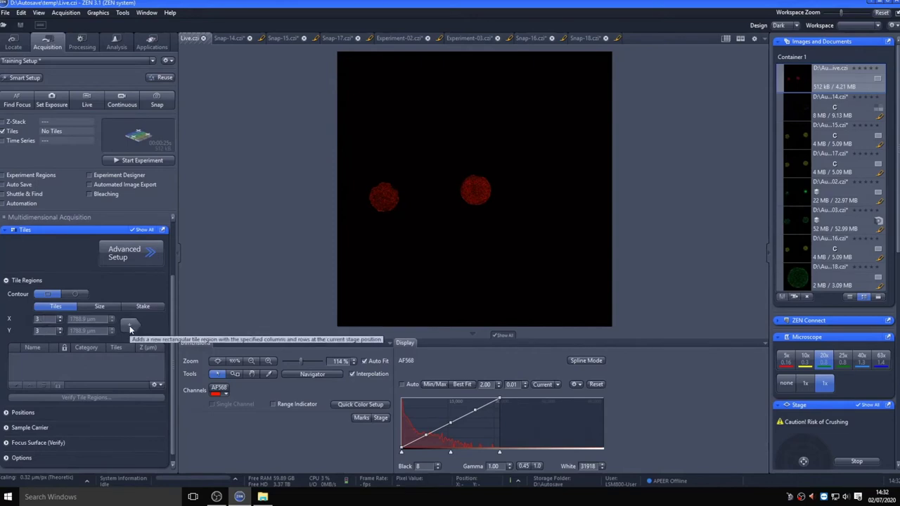
{"action": "left_click", "coordinate": [129, 326]}
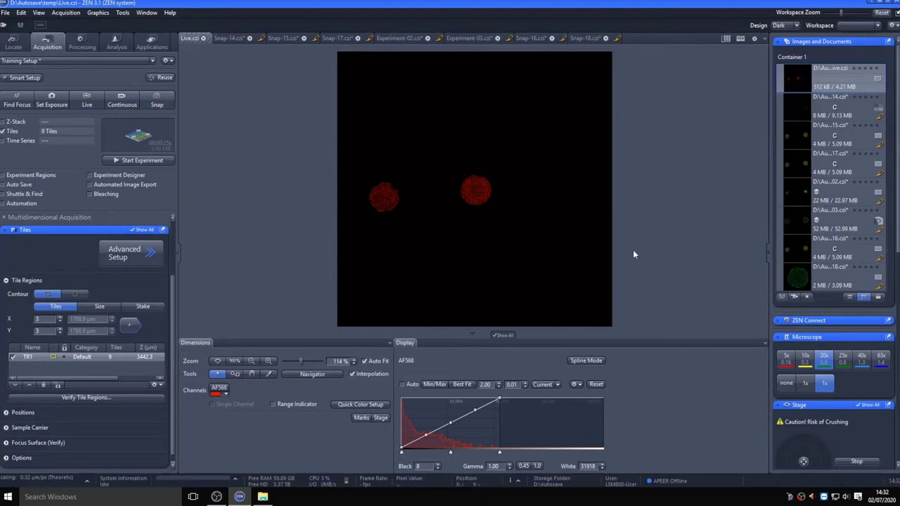
{"action": "left_click", "coordinate": [142, 161]}
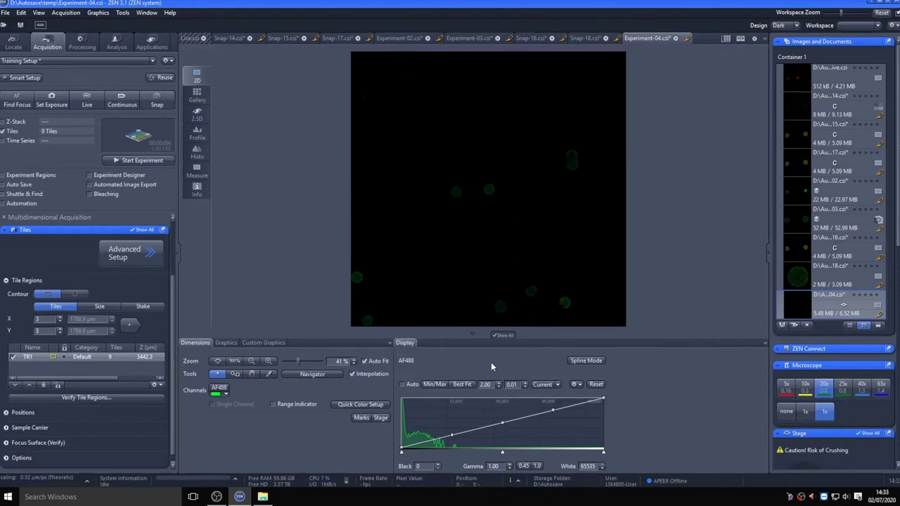
Best-fit the tile image's display range and open Smart Setup from Acquisition Mode
{"action": "left_click", "coordinate": [462, 385]}
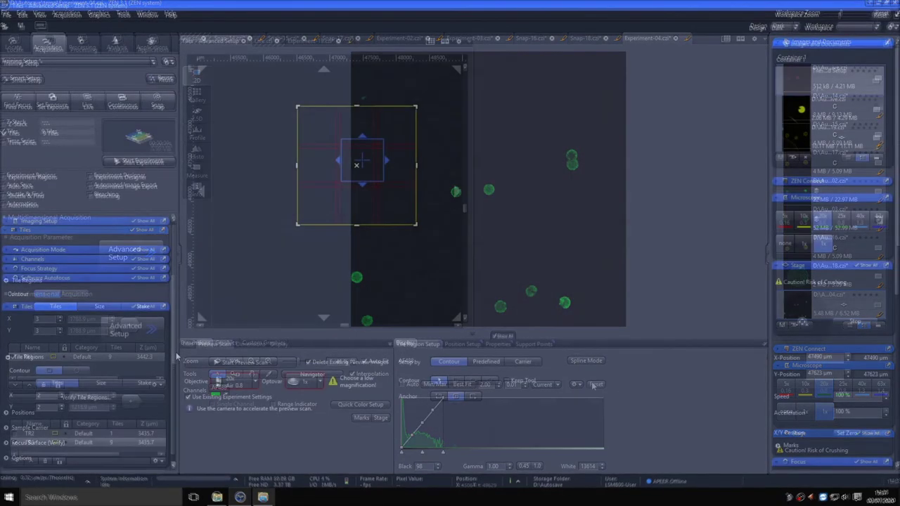
{"action": "scroll", "coordinate": [177, 395], "scroll_direction": "up", "scroll_amount": 3}
{"action": "left_click", "coordinate": [74, 250]}
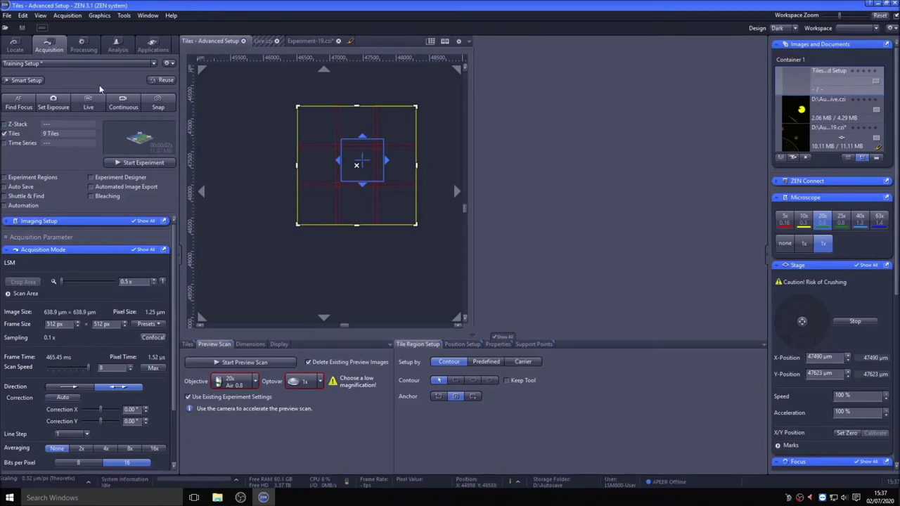
{"action": "left_click", "coordinate": [28, 81]}
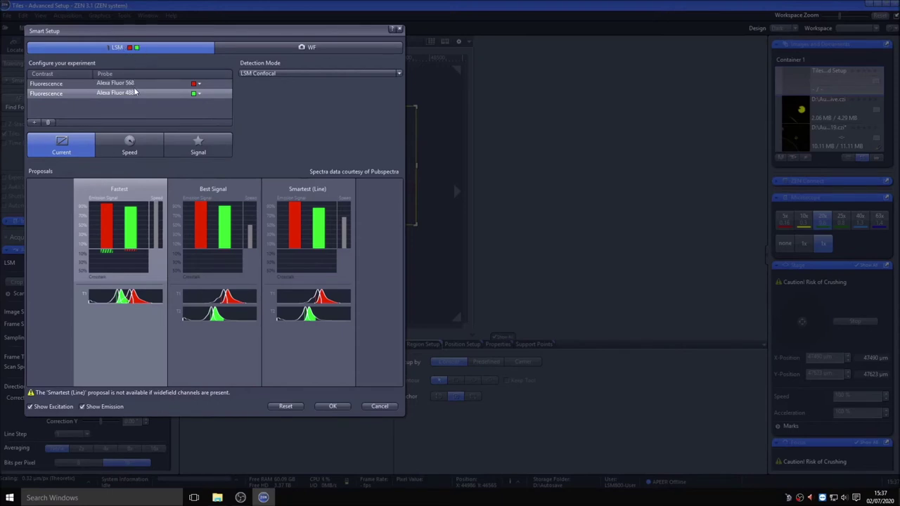
In Smart Setup, add Alexa Fluor 488 as a yellow widefield track and apply it
{"action": "left_click", "coordinate": [303, 49]}
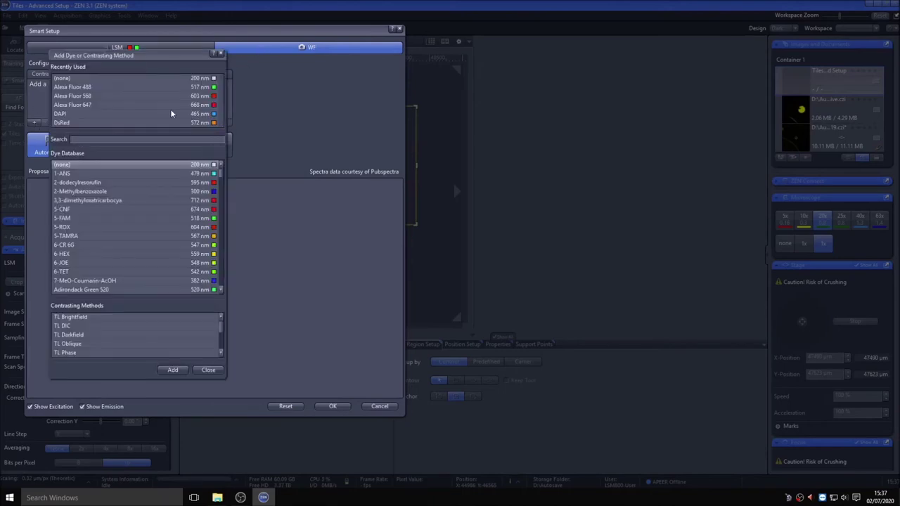
{"action": "left_click", "coordinate": [79, 88]}
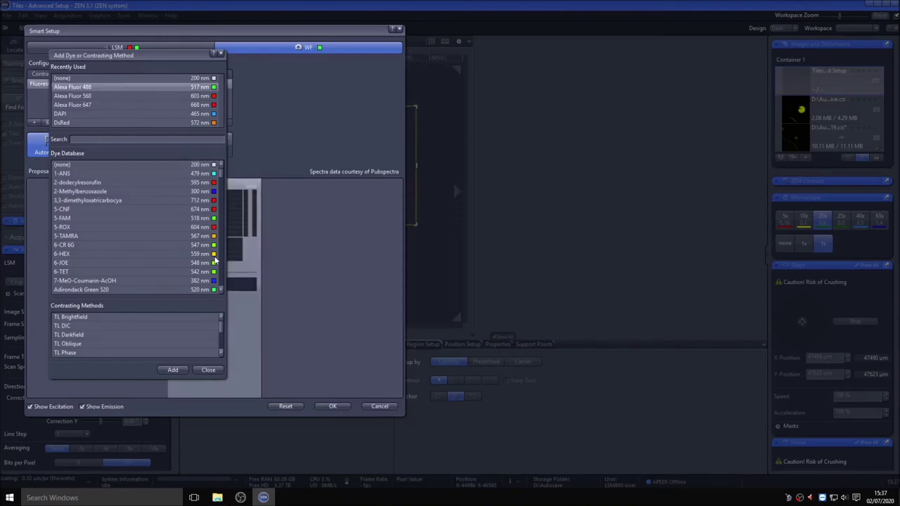
{"action": "left_click", "coordinate": [212, 371]}
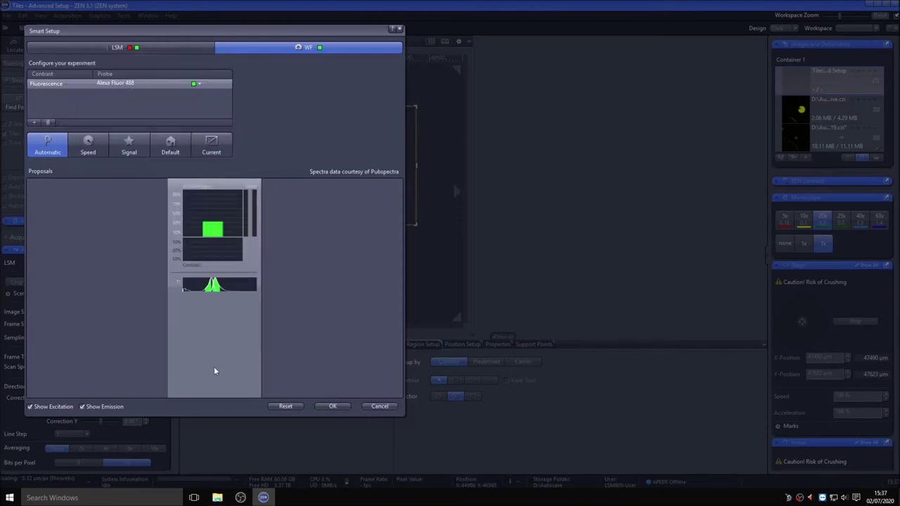
{"action": "left_click", "coordinate": [199, 84]}
{"action": "left_click", "coordinate": [255, 165]}
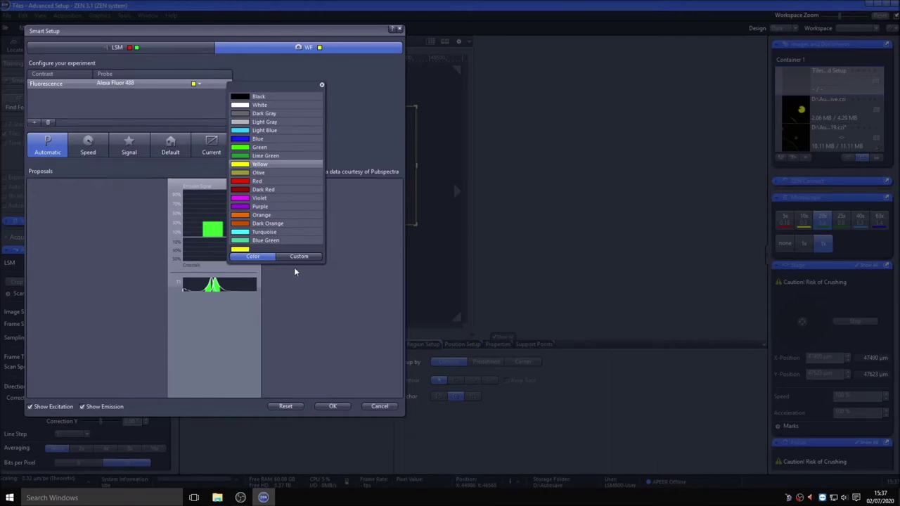
{"action": "left_click", "coordinate": [325, 278]}
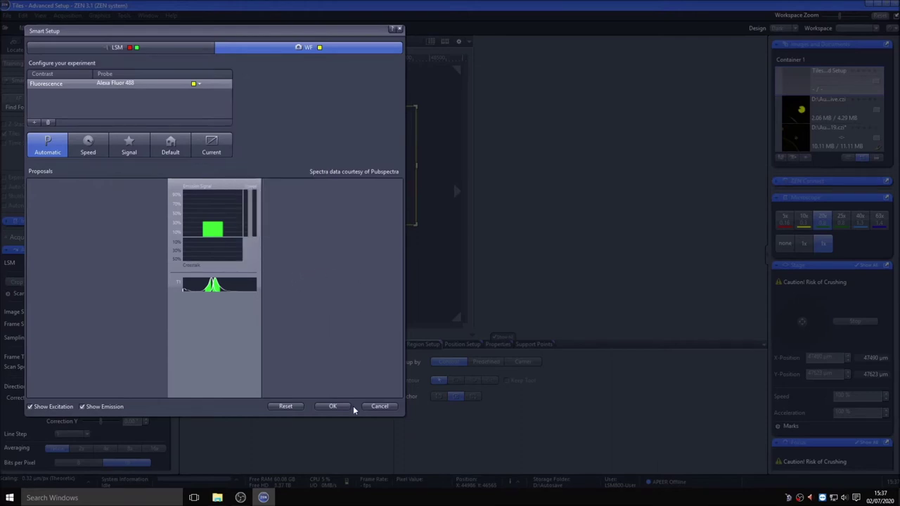
{"action": "left_click", "coordinate": [333, 406]}
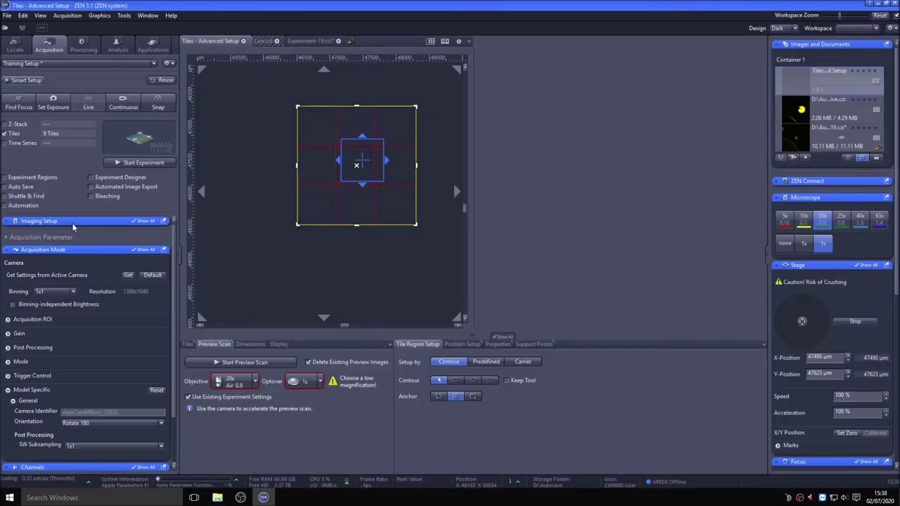
Disable confocal Track2 and enable the widefield camera Track1
{"action": "left_click", "coordinate": [28, 222]}
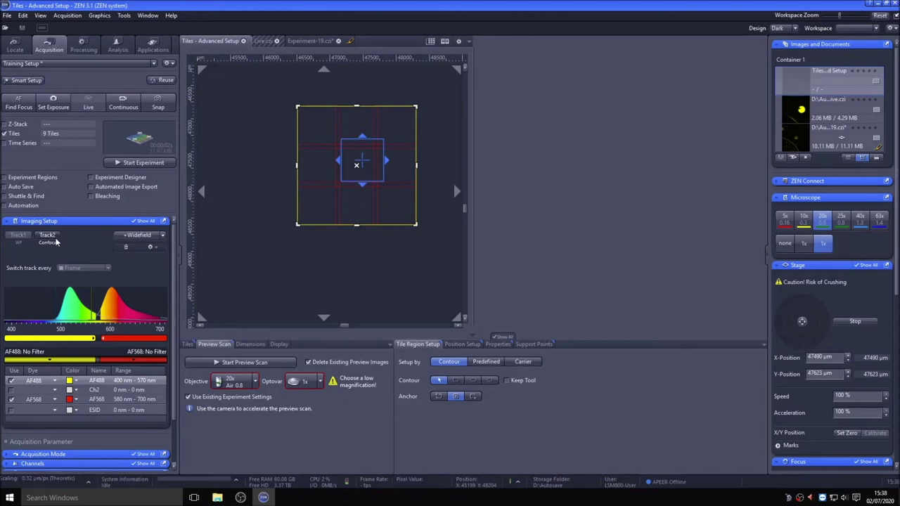
{"action": "scroll", "coordinate": [57, 243], "scroll_direction": "down", "scroll_amount": 1}
{"action": "left_click", "coordinate": [102, 110]}
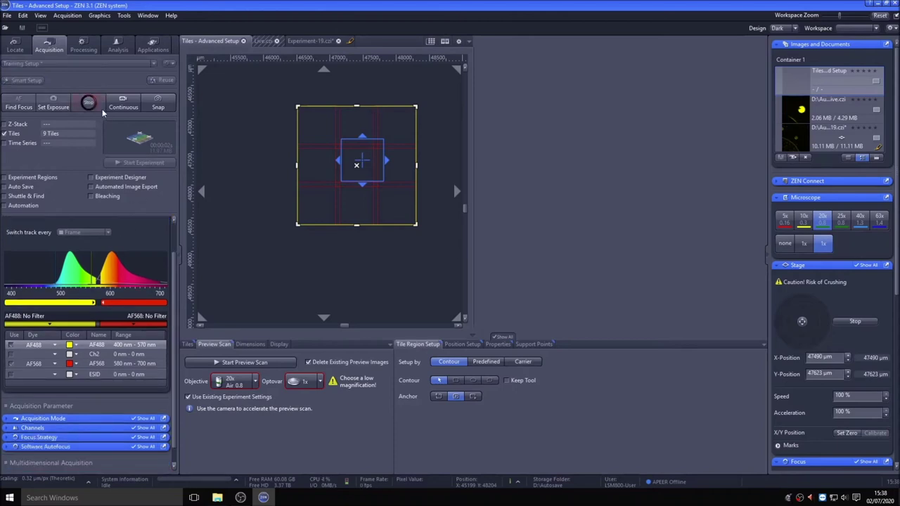
{"action": "left_click", "coordinate": [102, 111]}
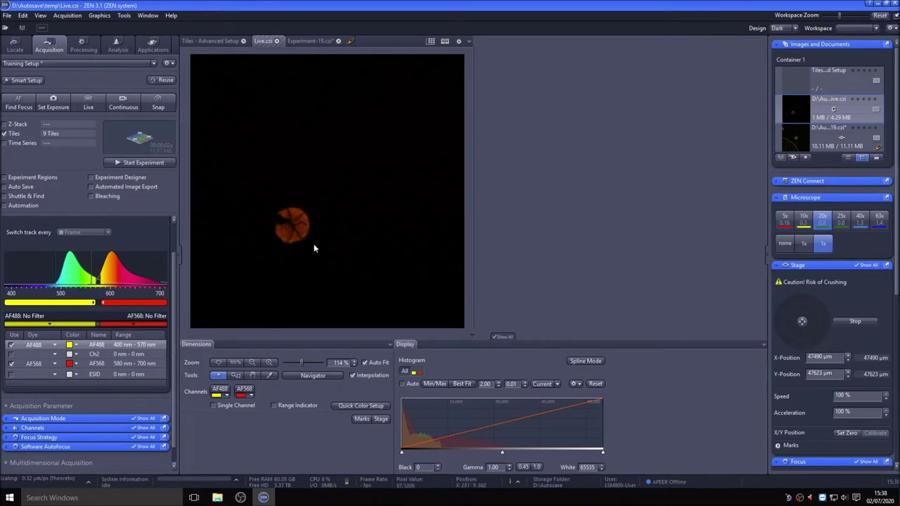
{"action": "left_click", "coordinate": [32, 428]}
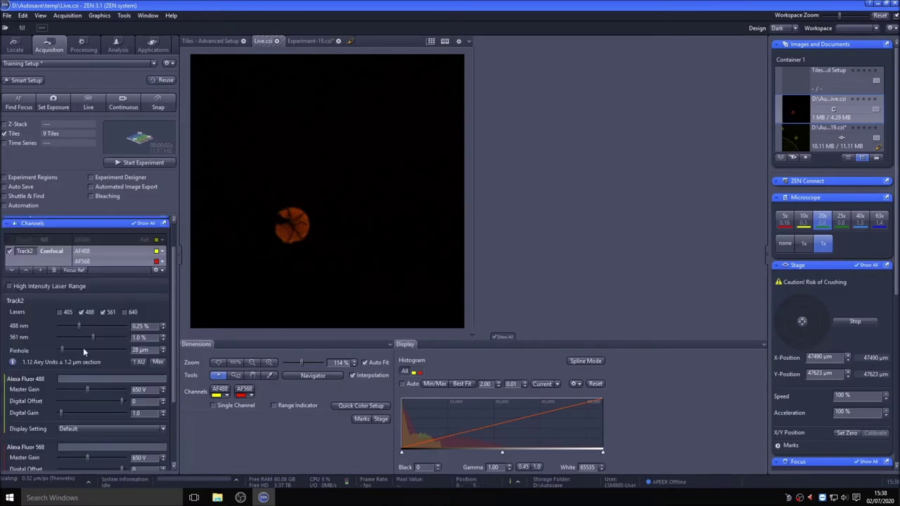
{"action": "left_click", "coordinate": [9, 252]}
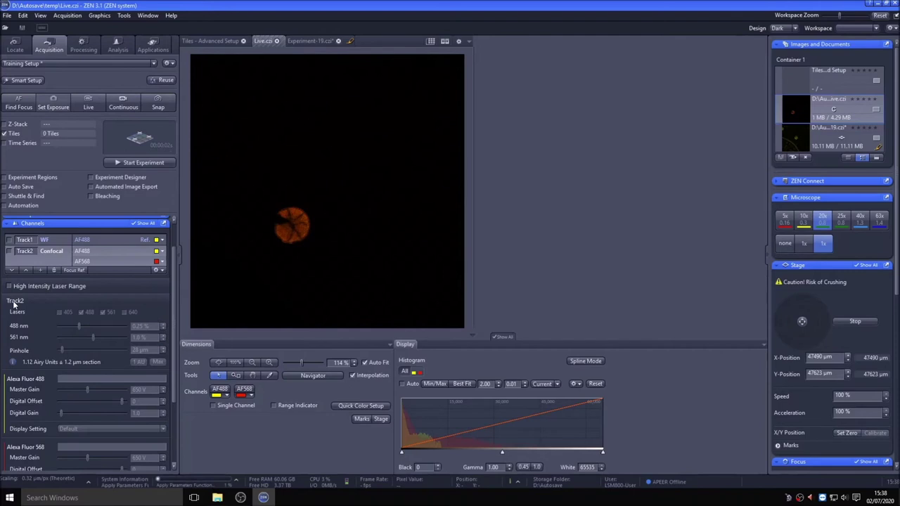
{"action": "left_click", "coordinate": [10, 240]}
Show the live image beside Experiment-19 in split view and start live widefield imaging
{"action": "left_click_drag", "start_coordinate": [266, 40], "coordinate": [614, 92]}
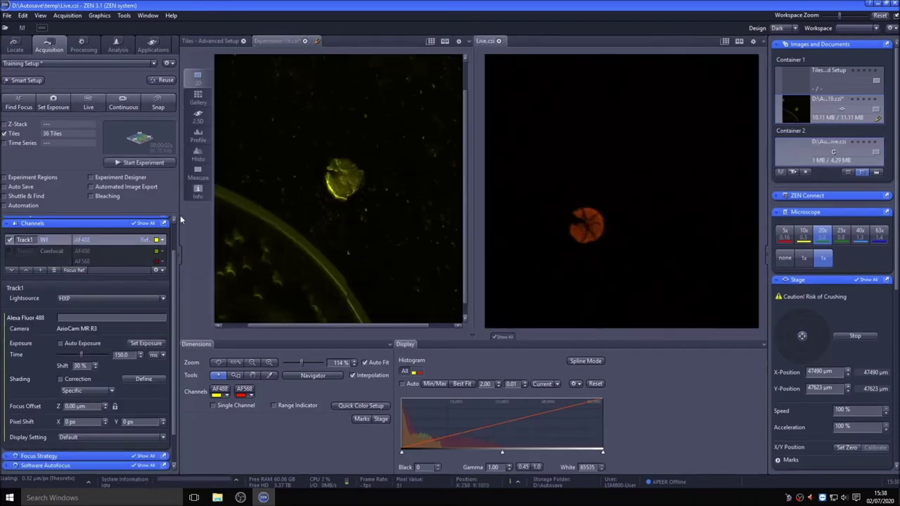
{"action": "left_click", "coordinate": [68, 221]}
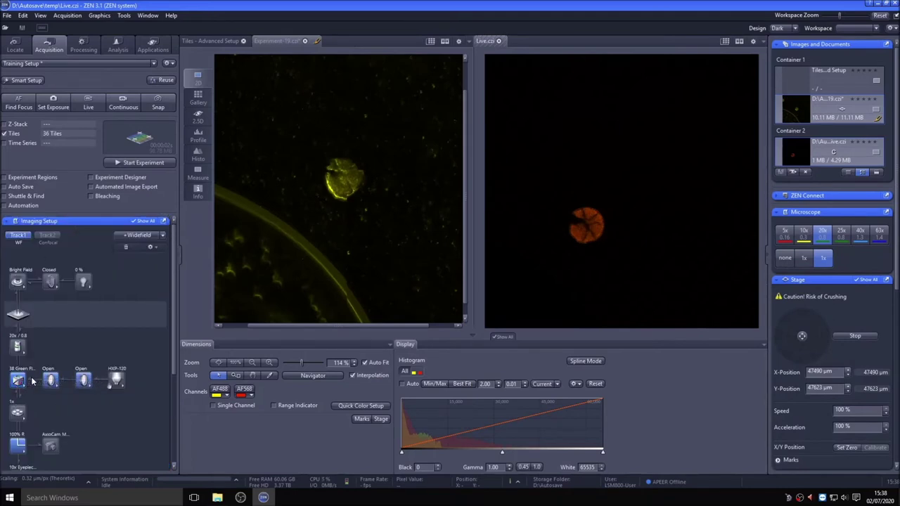
{"action": "left_click", "coordinate": [464, 265]}
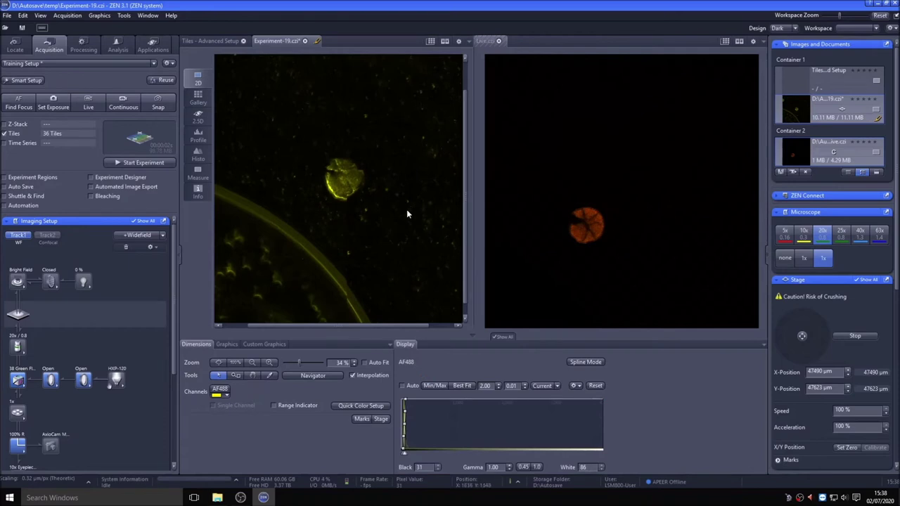
{"action": "left_click", "coordinate": [90, 105]}
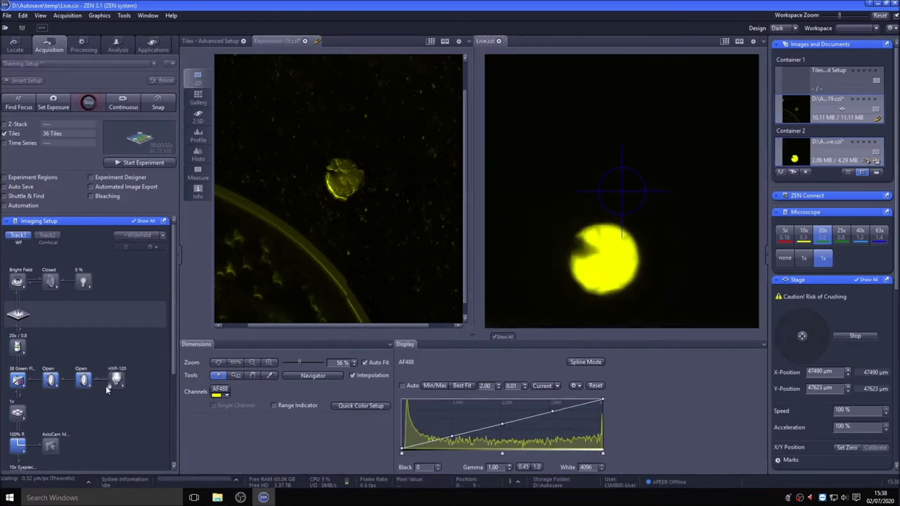
Set the Track1 camera exposure time to 25 ms
{"action": "left_click_drag", "start_coordinate": [174, 289], "coordinate": [175, 376]}
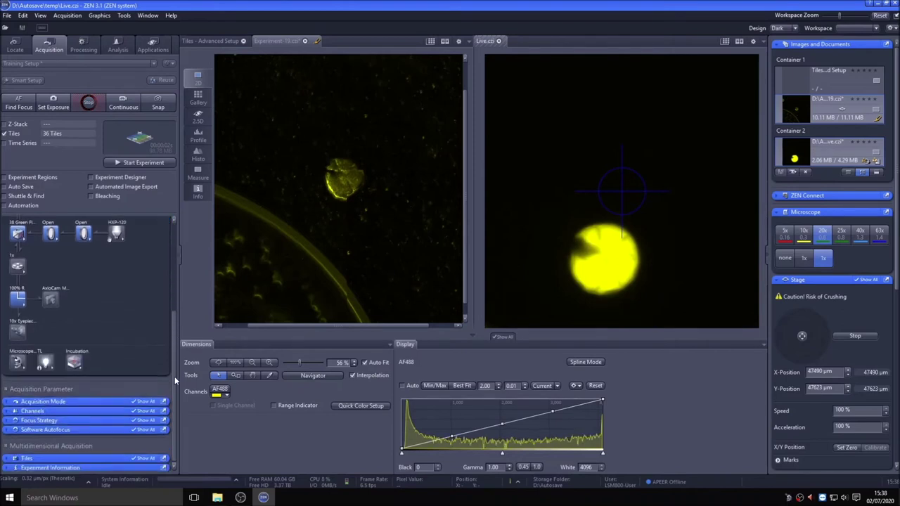
{"action": "left_click", "coordinate": [48, 410]}
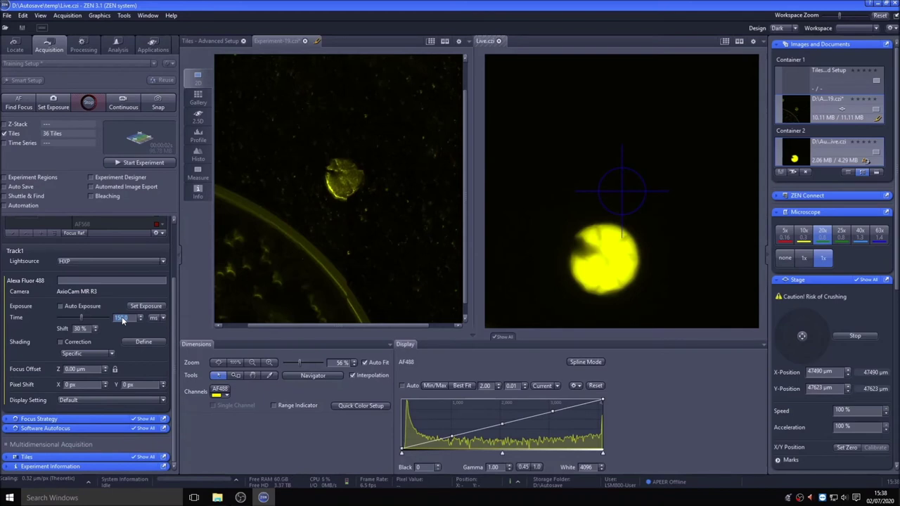
{"action": "type", "text": "25"}
{"action": "key", "text": "Return"}
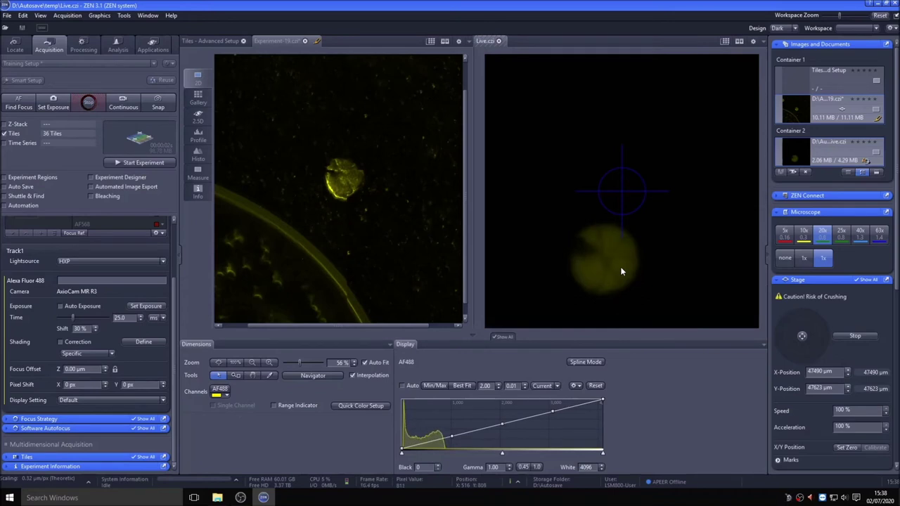
{"action": "left_click", "coordinate": [109, 458]}
Set TR1 to the current Z, stop live view, and open Tiles Advanced Setup
{"action": "right_click", "coordinate": [149, 405]}
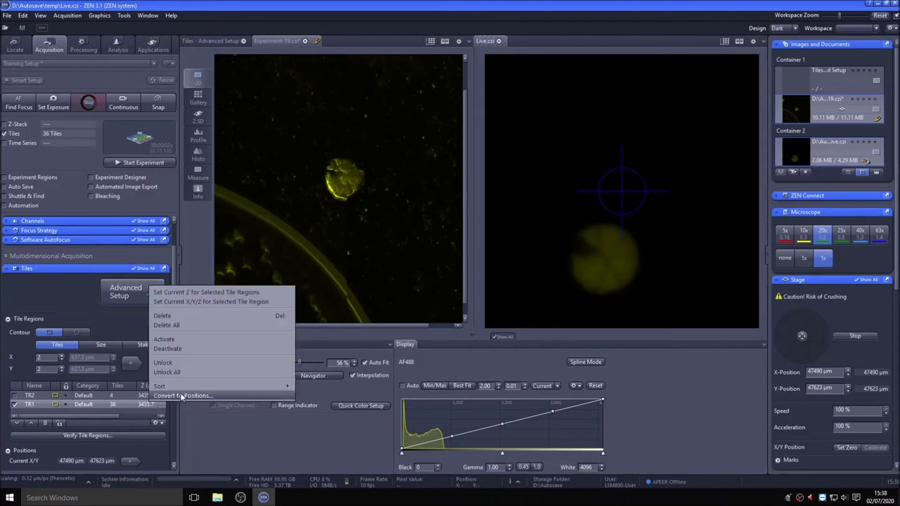
{"action": "left_click", "coordinate": [176, 291]}
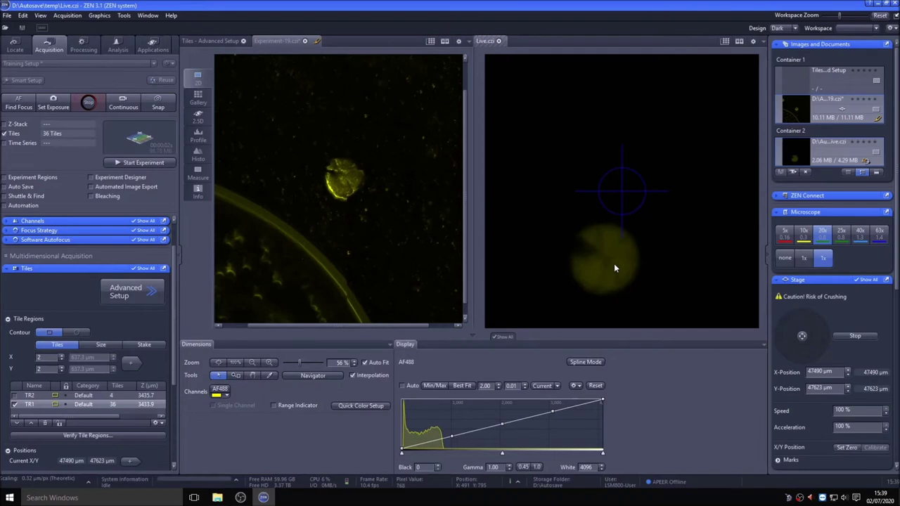
{"action": "left_click", "coordinate": [89, 104]}
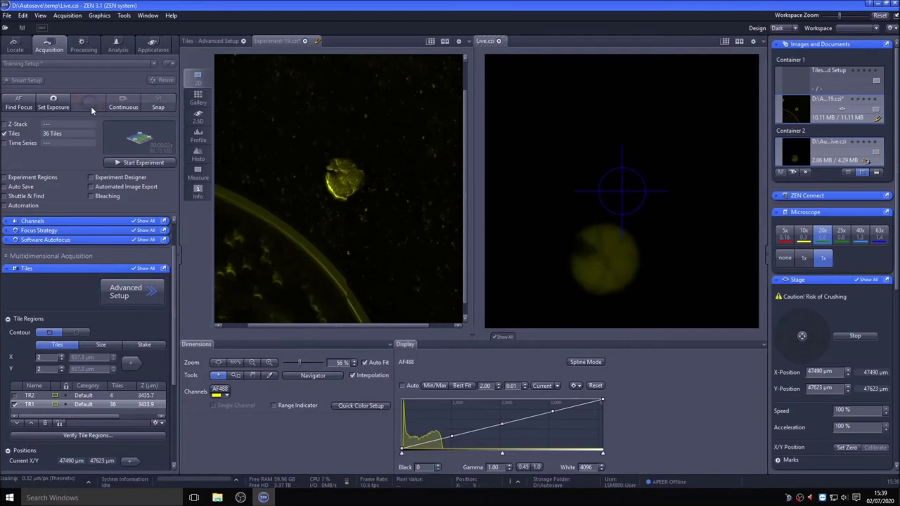
{"action": "left_click", "coordinate": [139, 300]}
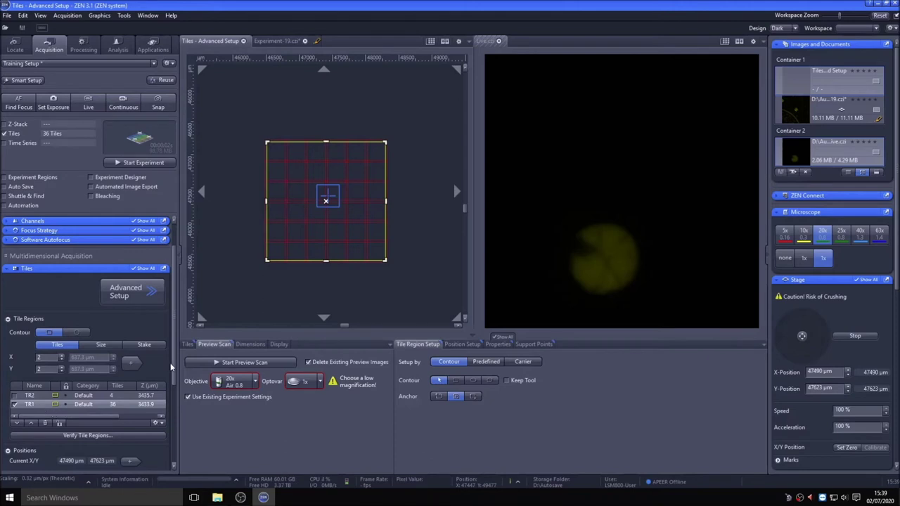
{"action": "scroll", "coordinate": [120, 316], "scroll_direction": "up", "scroll_amount": 2}
Run a preview scan of the 36-tile region
{"action": "left_click", "coordinate": [98, 224]}
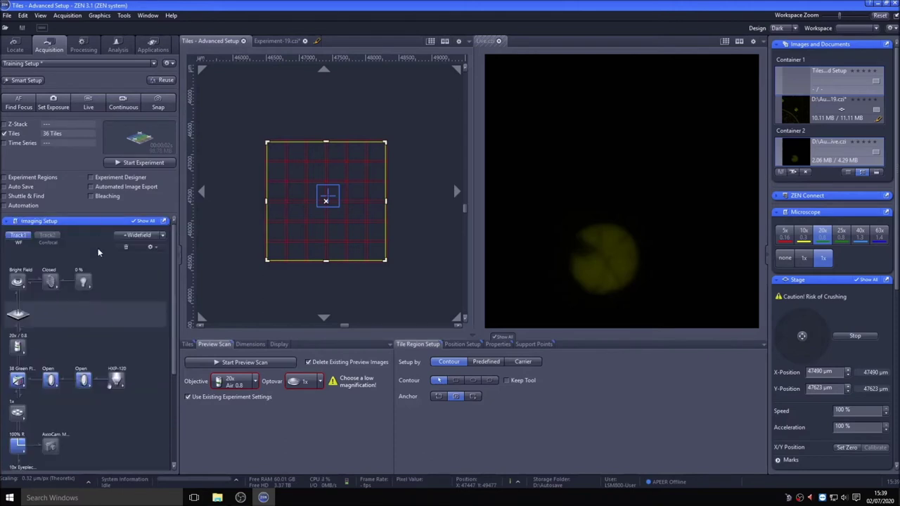
{"action": "left_click", "coordinate": [9, 222]}
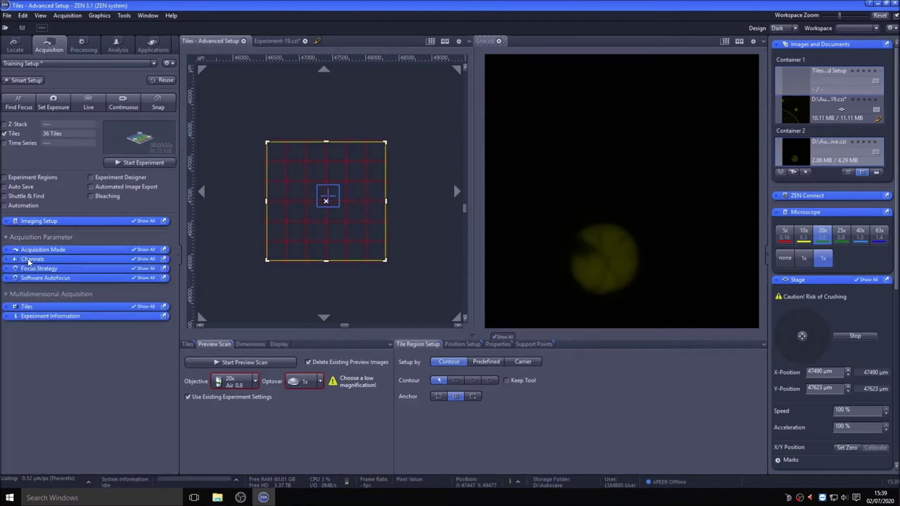
{"action": "left_click", "coordinate": [28, 259]}
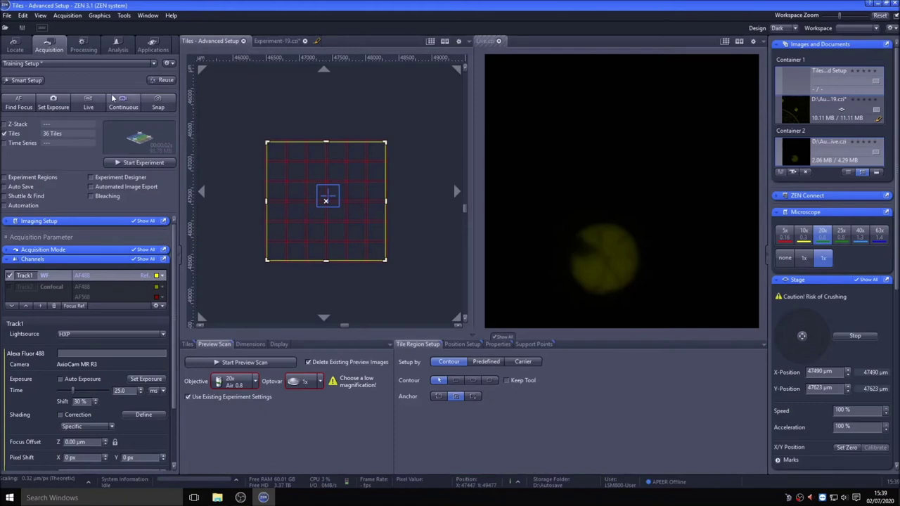
{"action": "left_click", "coordinate": [274, 364]}
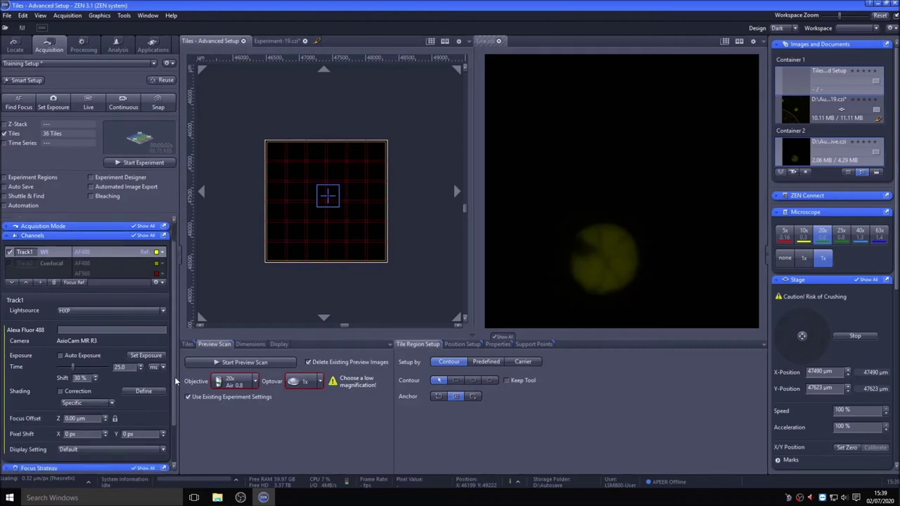
Delete tile region TR1 from the tile region list
{"action": "scroll", "coordinate": [176, 380], "scroll_direction": "down", "scroll_amount": 2}
{"action": "left_click", "coordinate": [33, 457]}
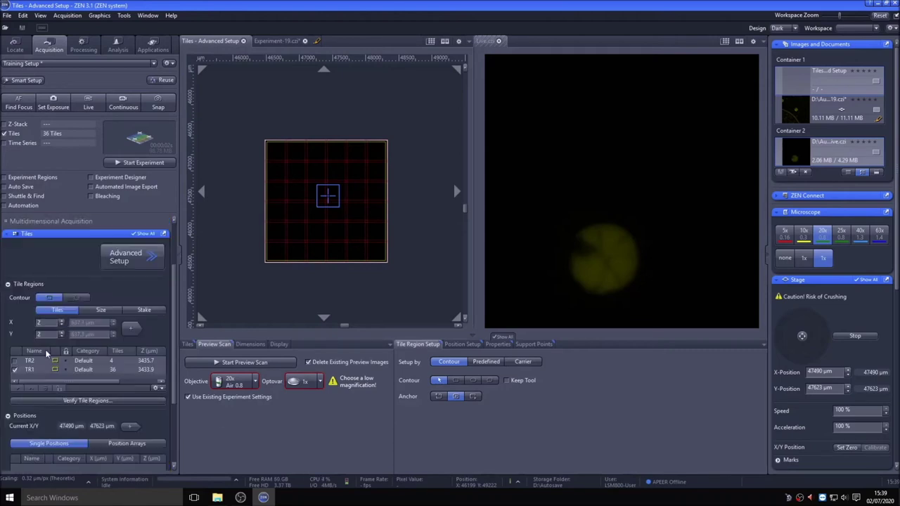
{"action": "left_click", "coordinate": [20, 372]}
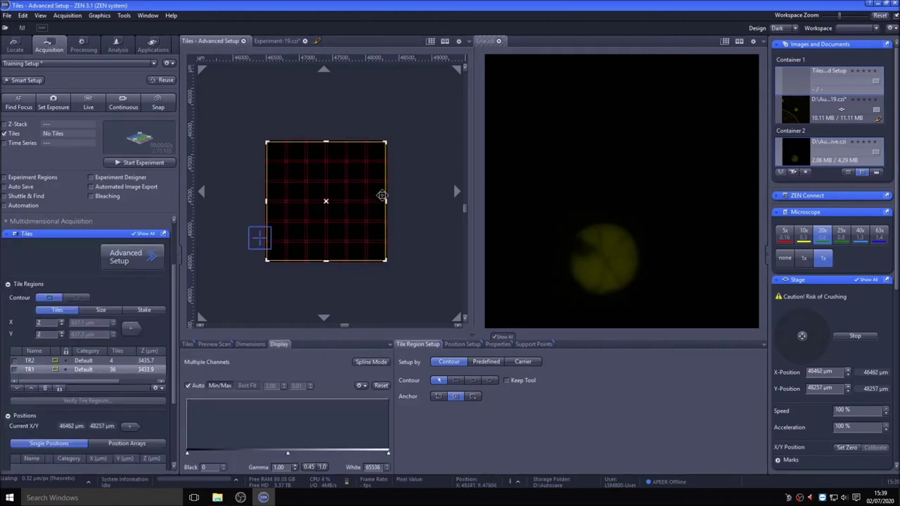
{"action": "key", "text": "Delete"}
Move the stage onto a pollen grain near the arc in the overview
{"action": "scroll", "coordinate": [277, 167], "scroll_direction": "up", "scroll_amount": 2}
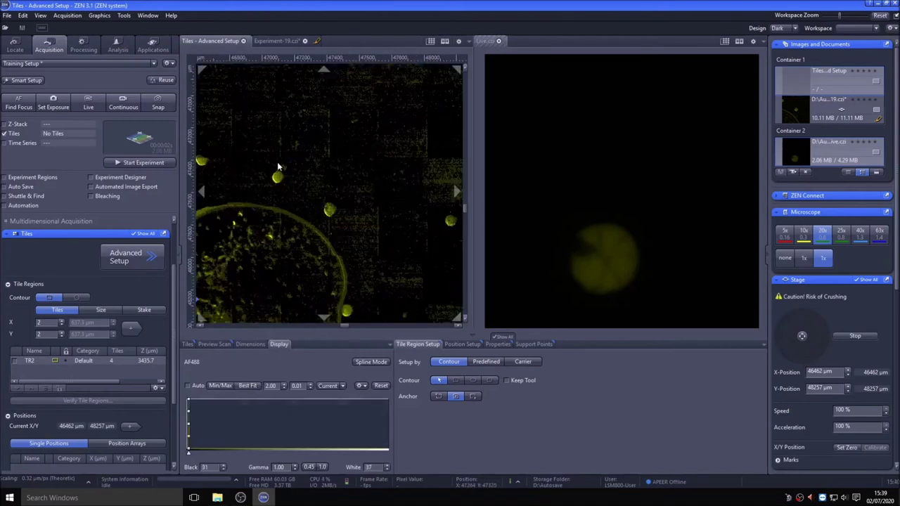
{"action": "scroll", "coordinate": [301, 242], "scroll_direction": "down", "scroll_amount": 3}
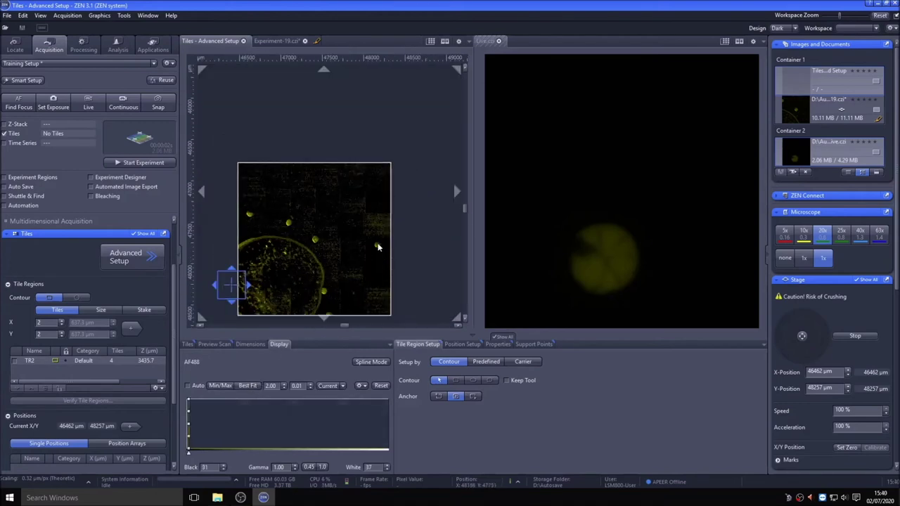
{"action": "double_click", "coordinate": [376, 245]}
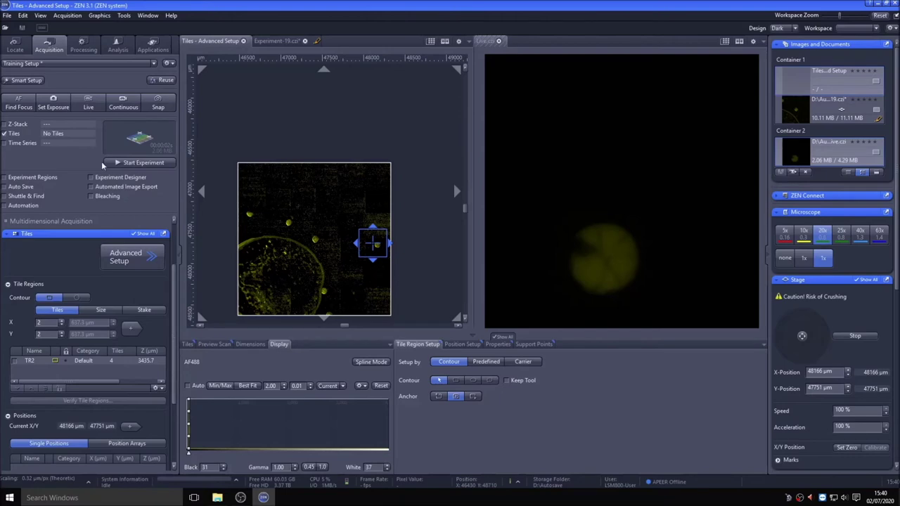
{"action": "scroll", "coordinate": [330, 246], "scroll_direction": "up", "scroll_amount": 5}
{"action": "scroll", "coordinate": [356, 216], "scroll_direction": "down", "scroll_amount": 4}
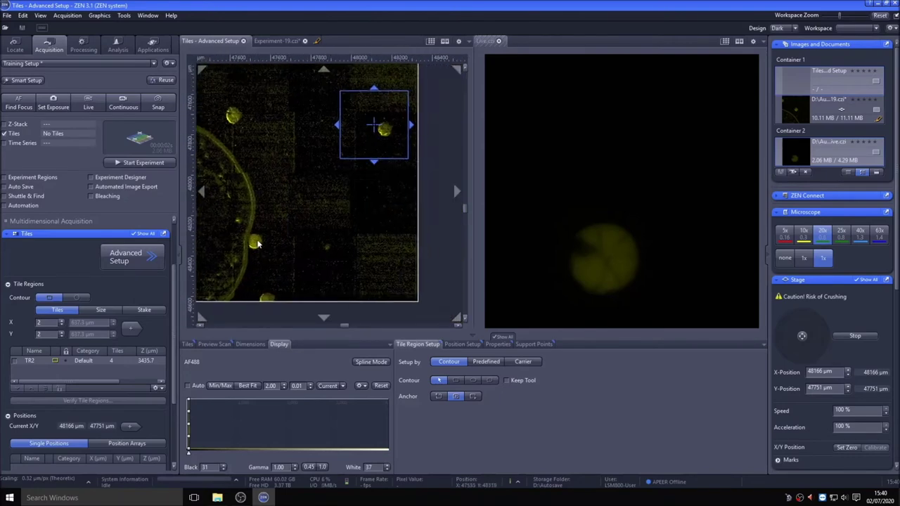
{"action": "double_click", "coordinate": [246, 241]}
{"action": "scroll", "coordinate": [178, 211], "scroll_direction": "up", "scroll_amount": 3}
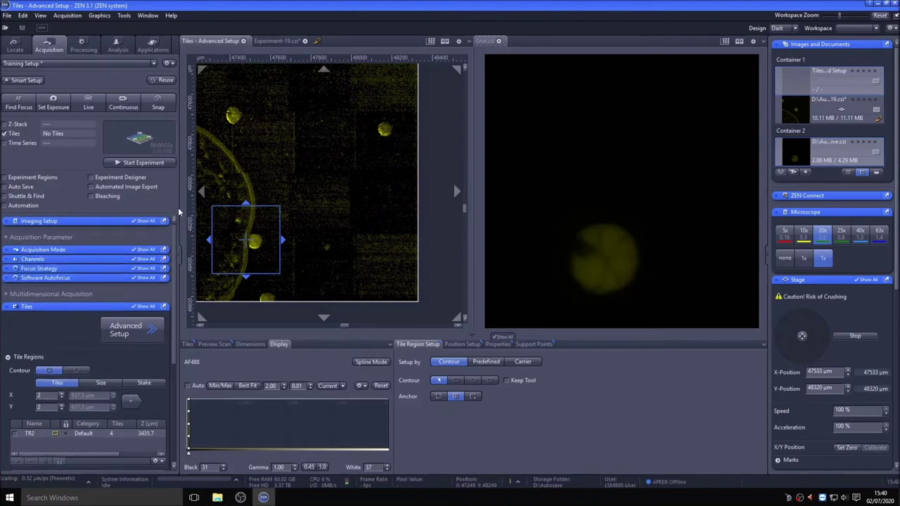
{"action": "left_click", "coordinate": [4, 259]}
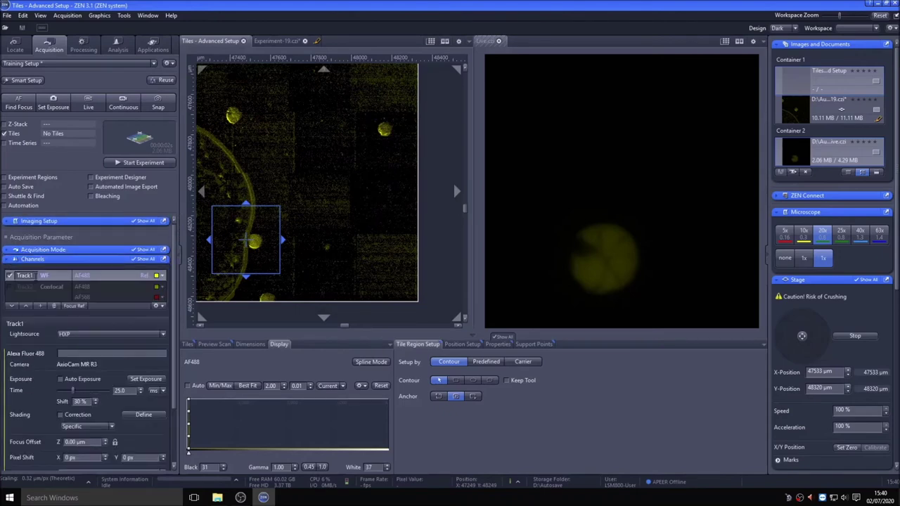
Use only confocal Track2, centre the red pollen grain in live view, then stop
{"action": "left_click", "coordinate": [12, 287]}
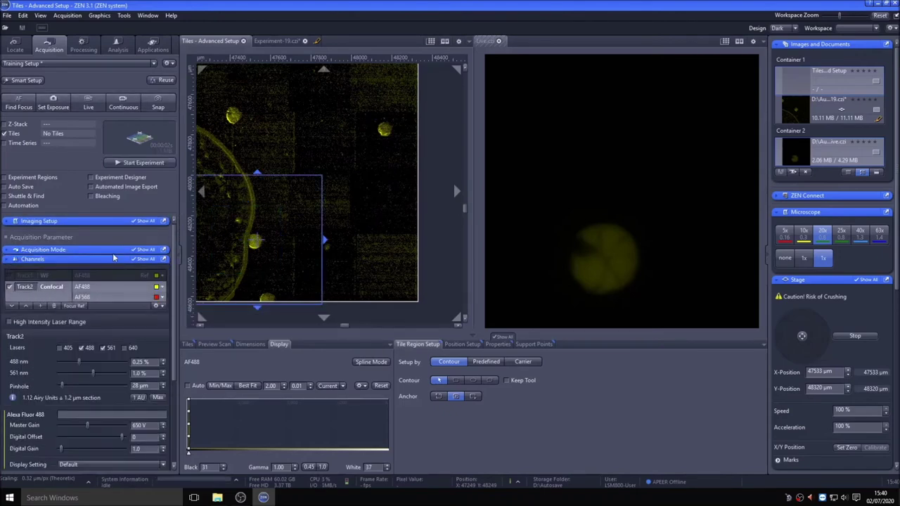
{"action": "left_click", "coordinate": [88, 102]}
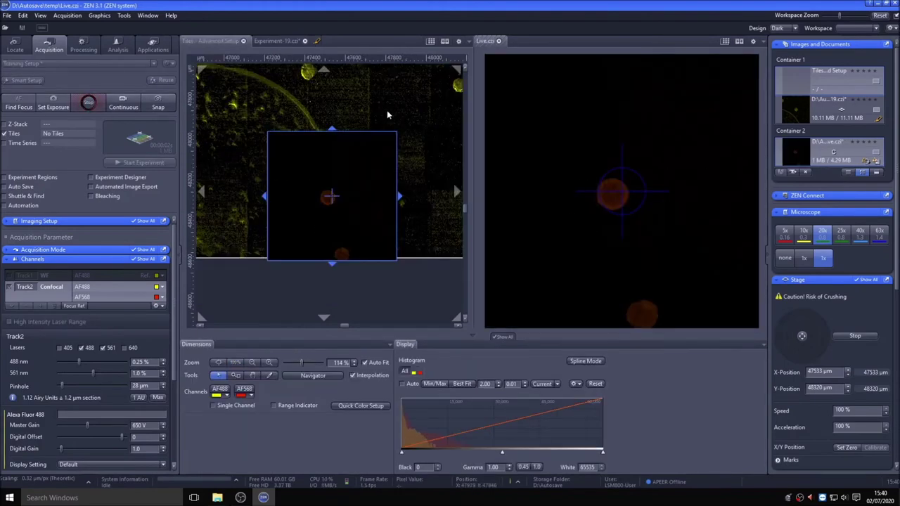
{"action": "double_click", "coordinate": [311, 78]}
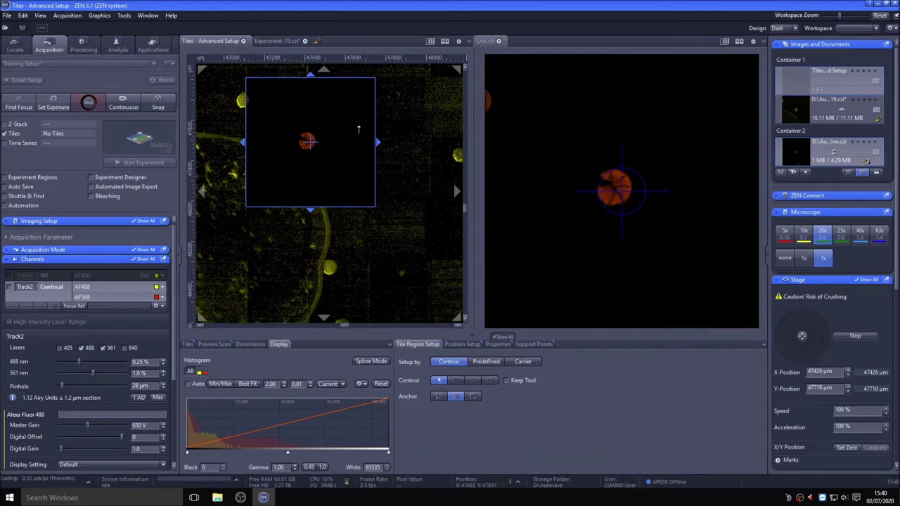
{"action": "double_click", "coordinate": [244, 105]}
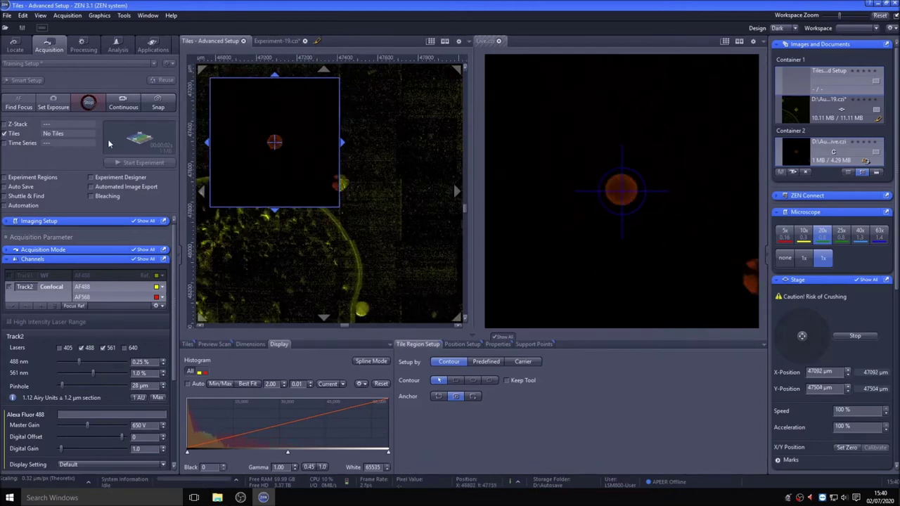
{"action": "left_click", "coordinate": [88, 106]}
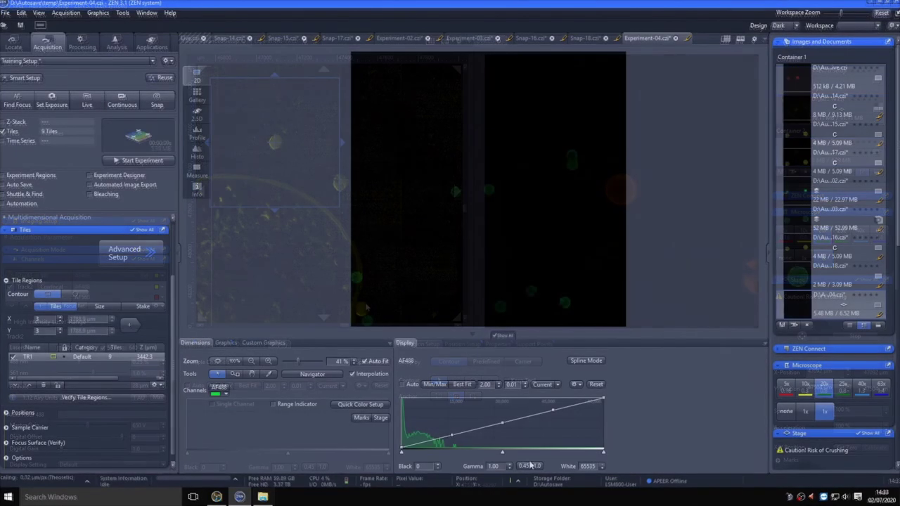
Overlay the tile regions on the Experiment-04 overview, move to a grain and preview it in Live
{"action": "left_click", "coordinate": [379, 419]}
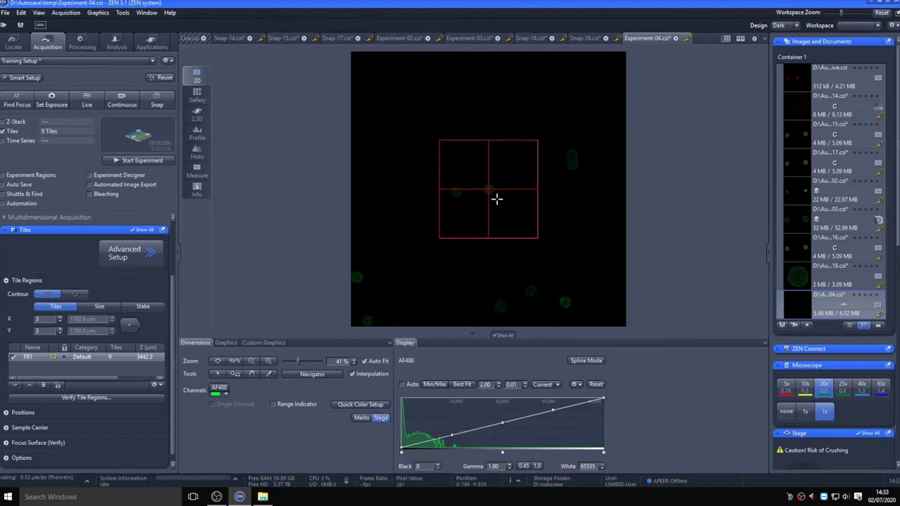
{"action": "left_click", "coordinate": [572, 165]}
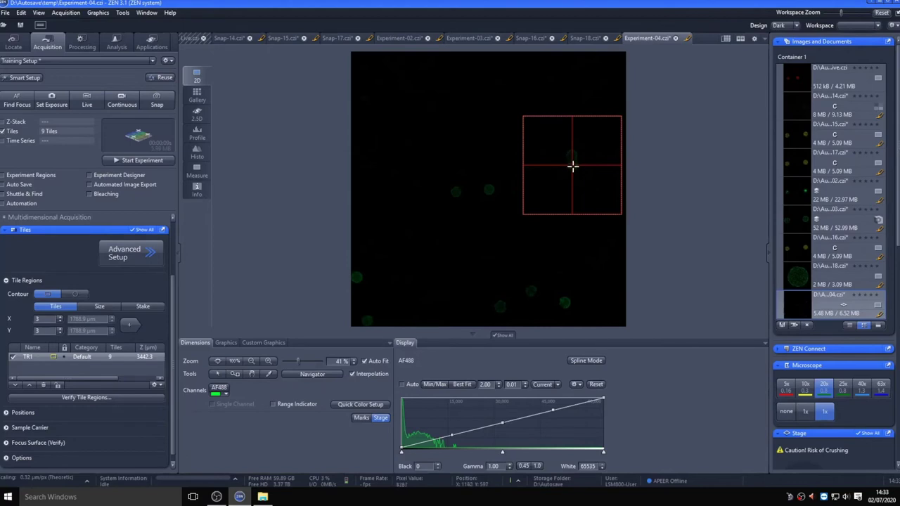
{"action": "left_click", "coordinate": [87, 102]}
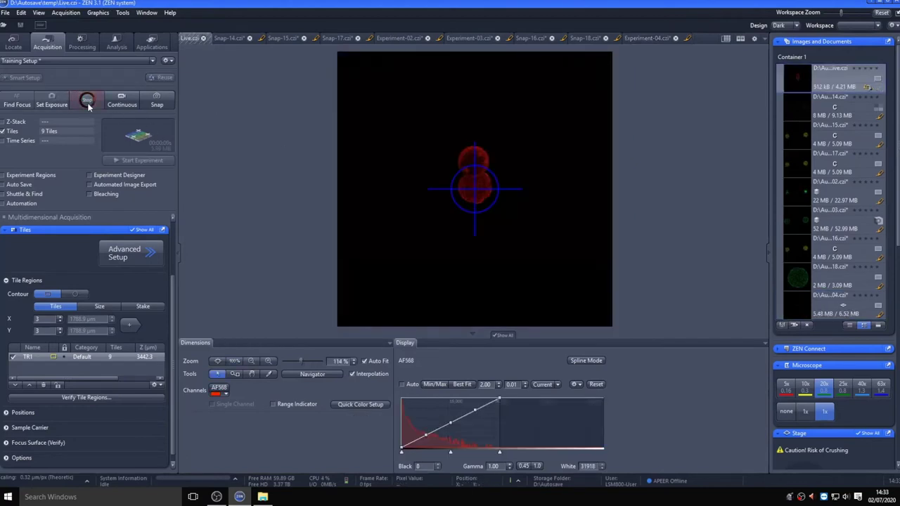
{"action": "left_click", "coordinate": [87, 102]}
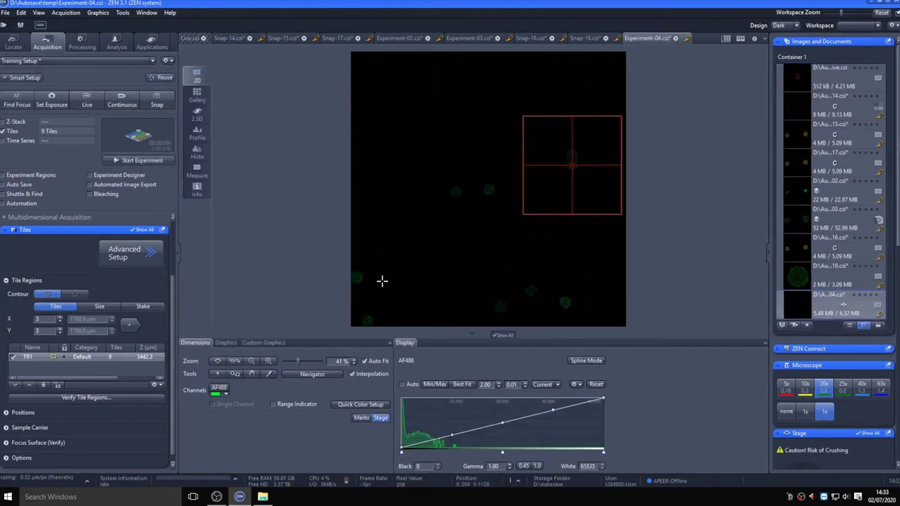
Steer the stage across the lower-left, upper-right, lower-right and centre grains, then delete tile region TR1
{"action": "left_click", "coordinate": [564, 303]}
{"action": "left_click", "coordinate": [455, 188]}
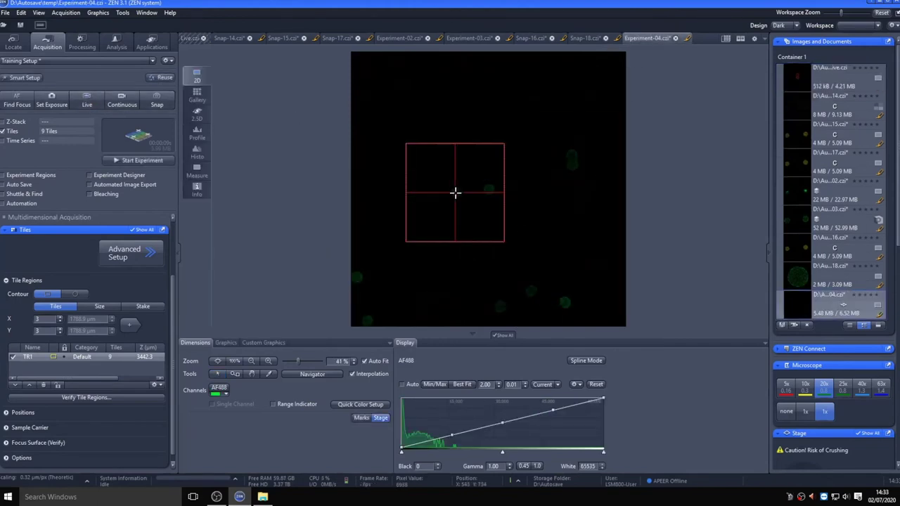
{"action": "scroll", "coordinate": [848, 411], "scroll_direction": "down", "scroll_amount": 5}
{"action": "scroll", "coordinate": [848, 407], "scroll_direction": "down", "scroll_amount": 2}
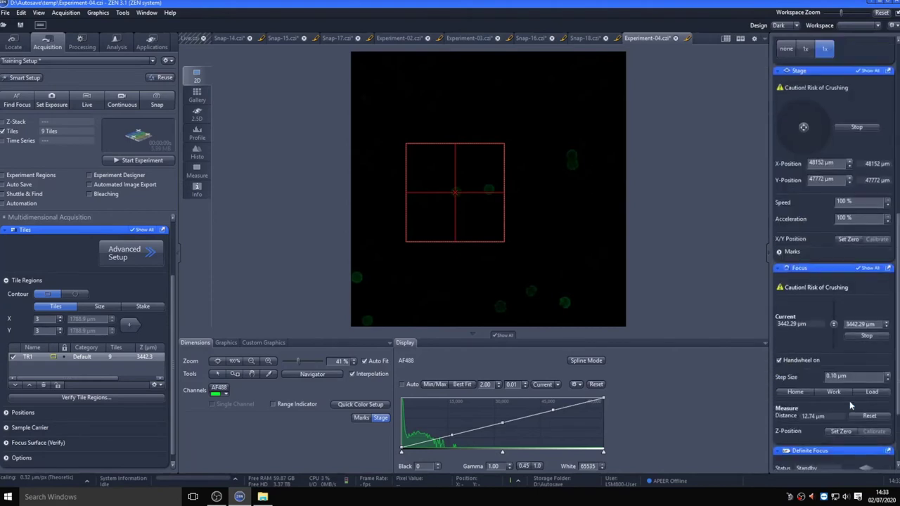
{"action": "left_click", "coordinate": [564, 301]}
{"action": "left_click", "coordinate": [487, 189]}
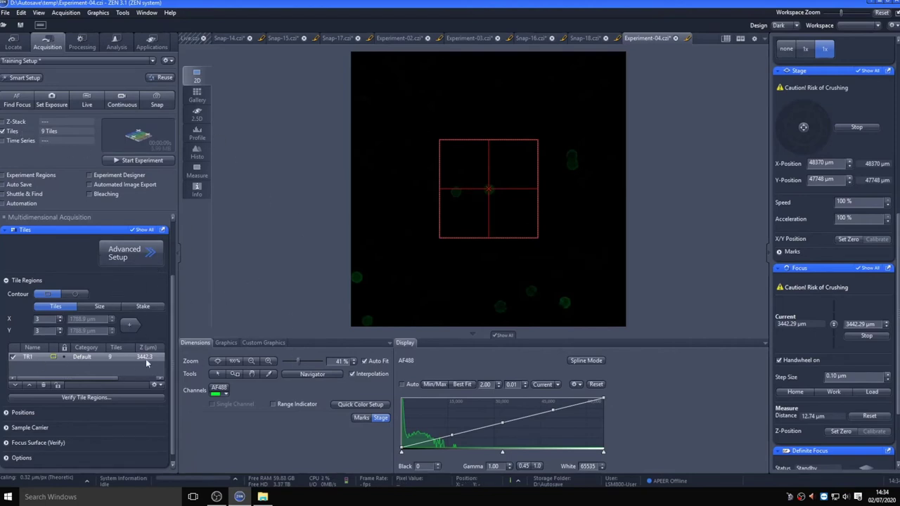
{"action": "left_click", "coordinate": [48, 386]}
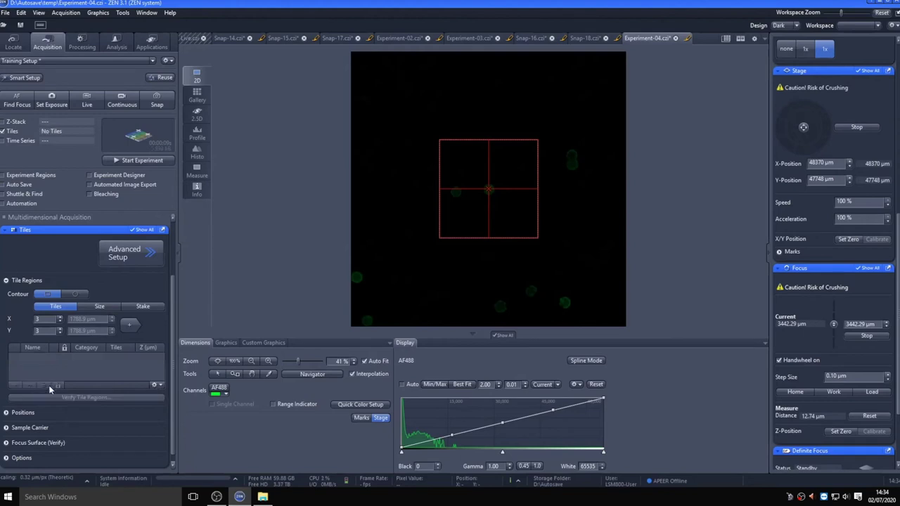
Add stage positions P1, P2 and P3 on the lower-left, central and upper-right pollen grains
{"action": "left_click", "coordinate": [7, 413]}
{"action": "left_click_drag", "start_coordinate": [174, 349], "coordinate": [174, 400]}
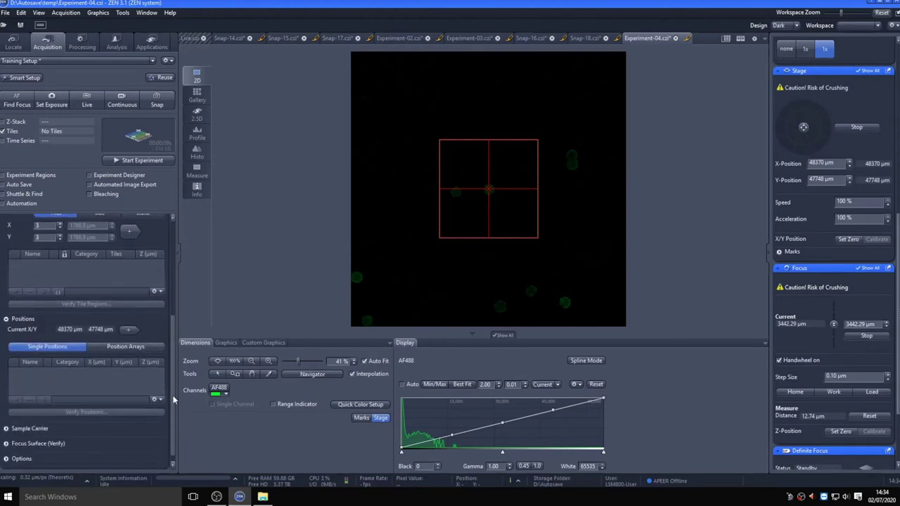
{"action": "double_click", "coordinate": [357, 276]}
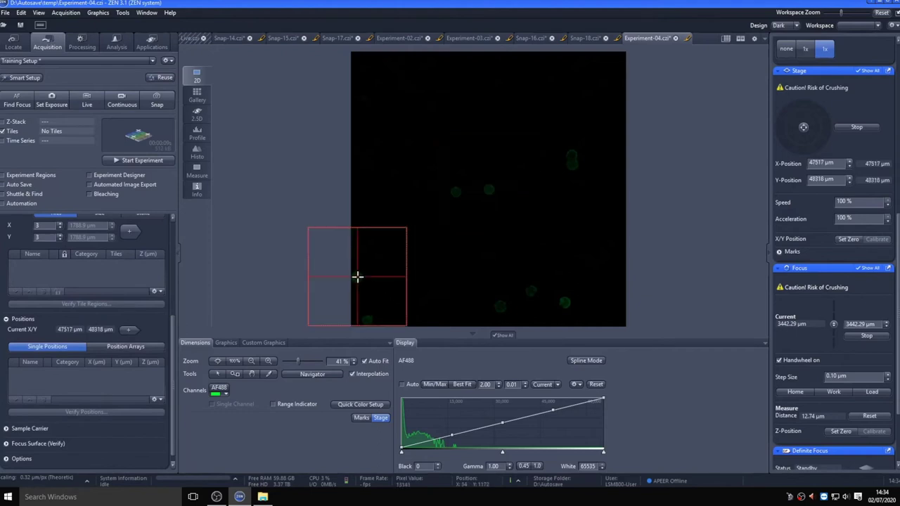
{"action": "left_click", "coordinate": [128, 329]}
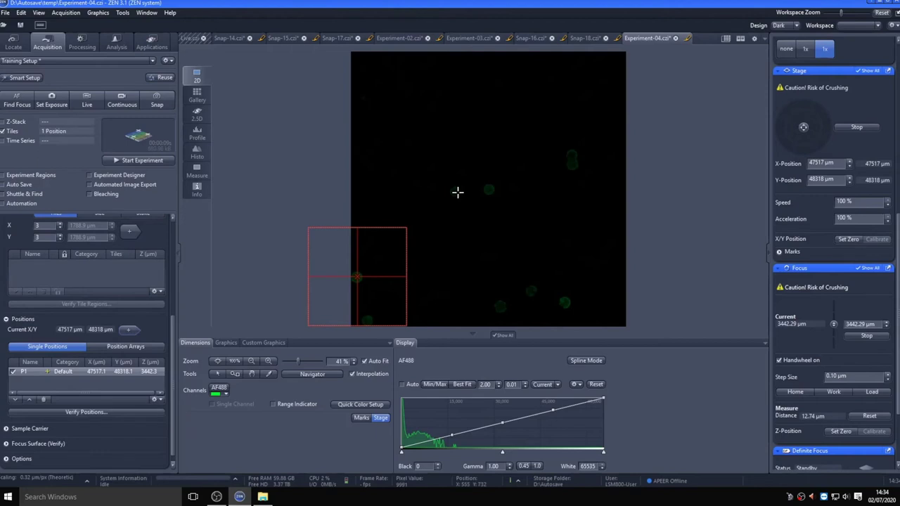
{"action": "double_click", "coordinate": [457, 192]}
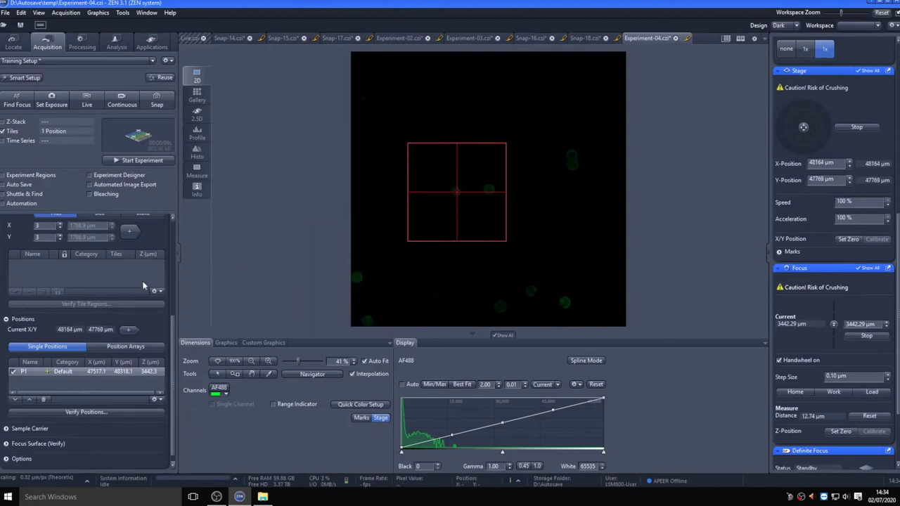
{"action": "left_click", "coordinate": [128, 328]}
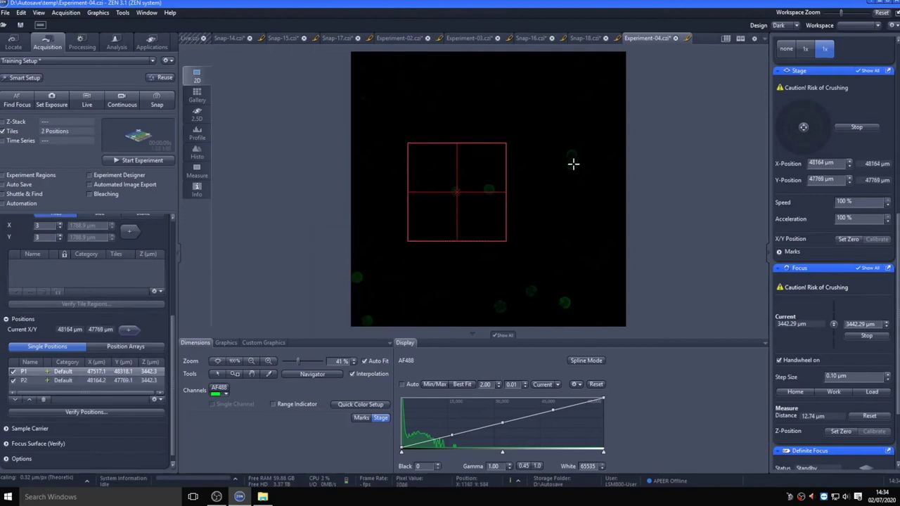
{"action": "double_click", "coordinate": [574, 163]}
{"action": "left_click", "coordinate": [128, 329]}
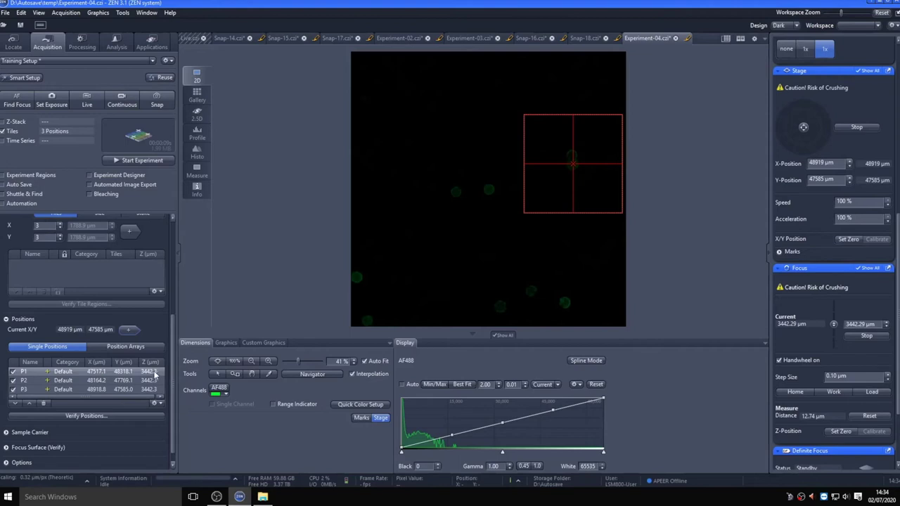
Verify focus at P3, P2 and P1 (about 3437 µm), close the dialog and stop Live
{"action": "left_click", "coordinate": [78, 416]}
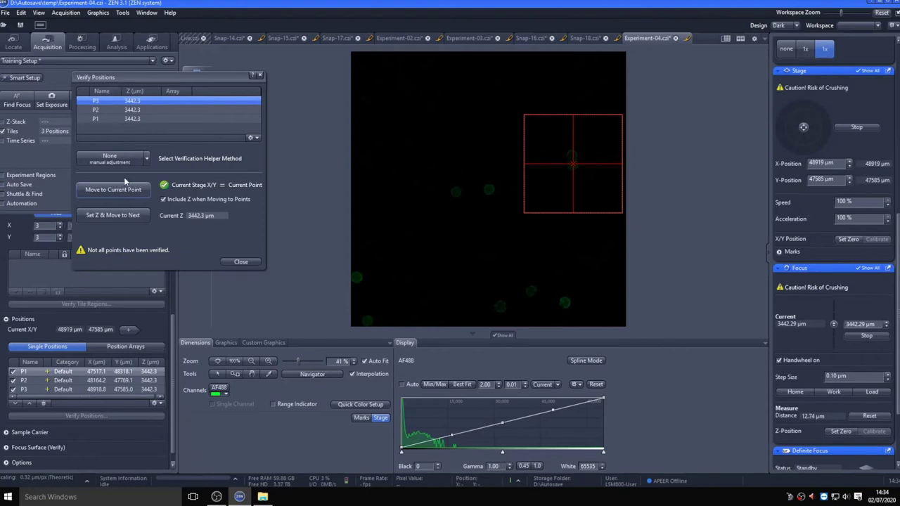
{"action": "left_click_drag", "start_coordinate": [149, 84], "coordinate": [155, 246]}
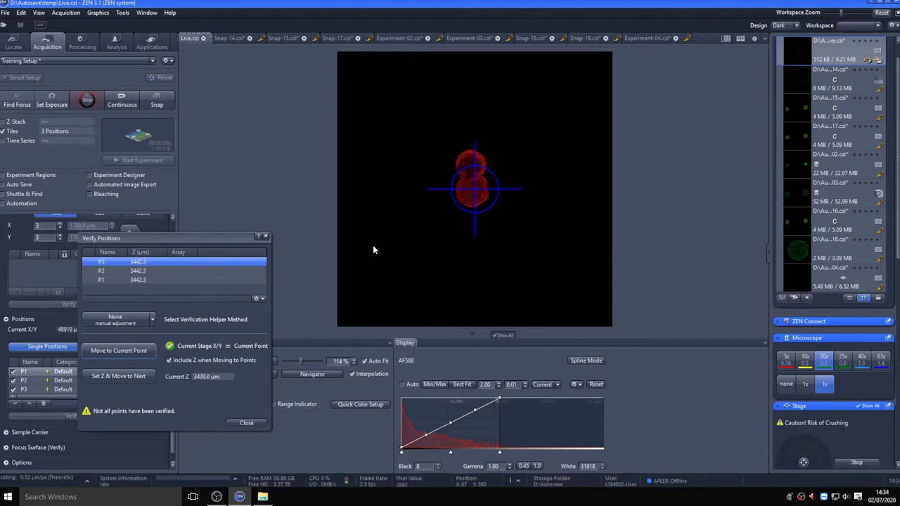
{"action": "left_click", "coordinate": [109, 378]}
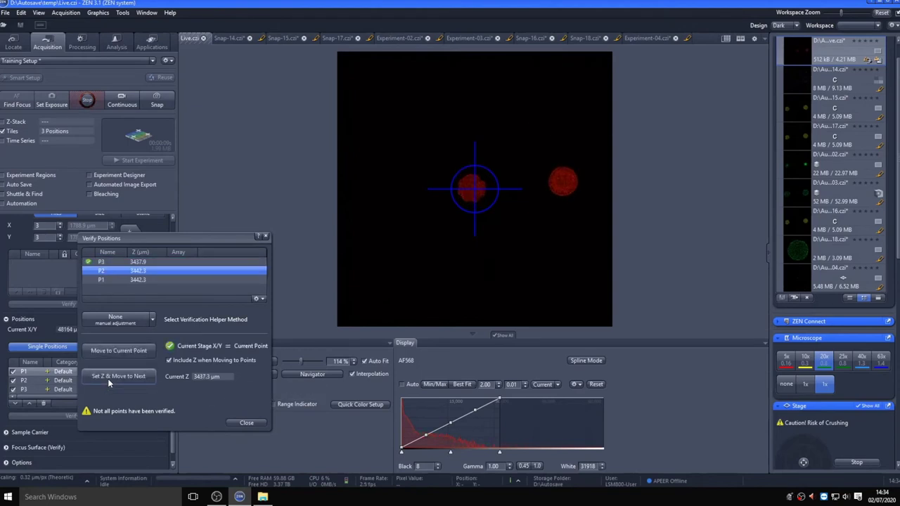
{"action": "left_click", "coordinate": [108, 379]}
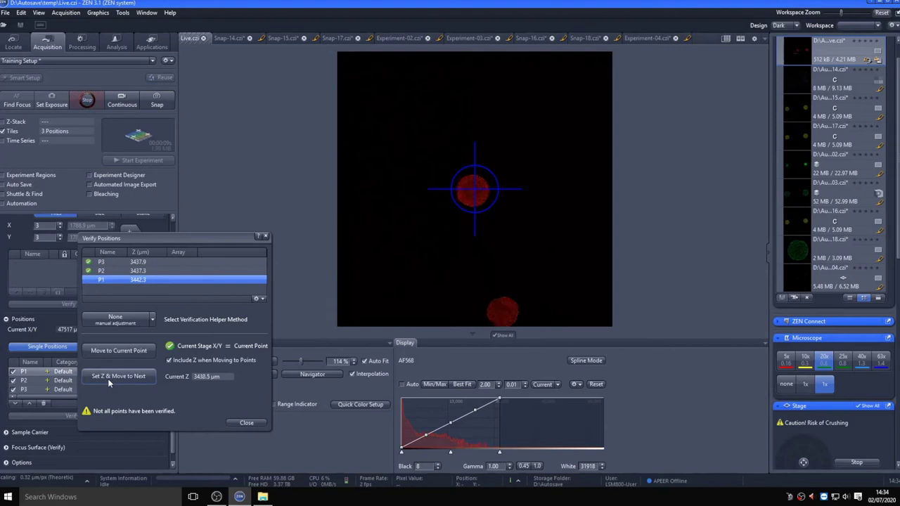
{"action": "left_click", "coordinate": [108, 378]}
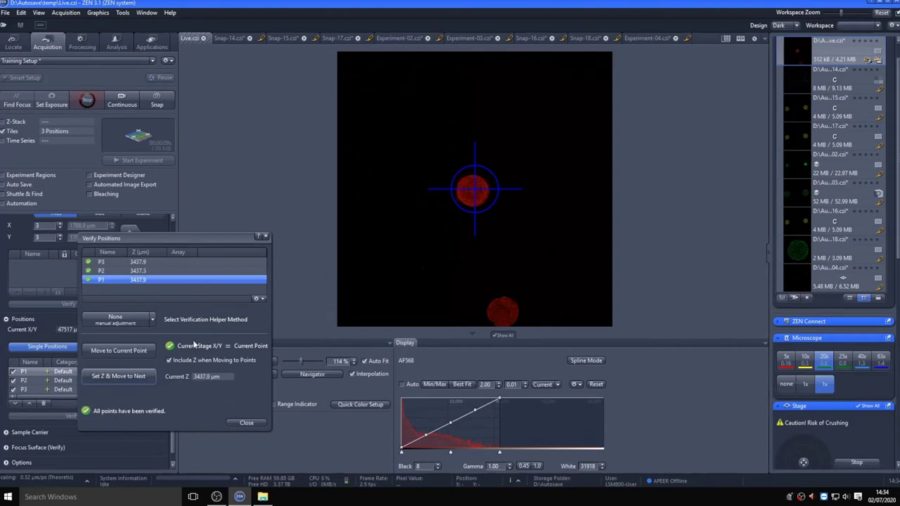
{"action": "left_click", "coordinate": [246, 423]}
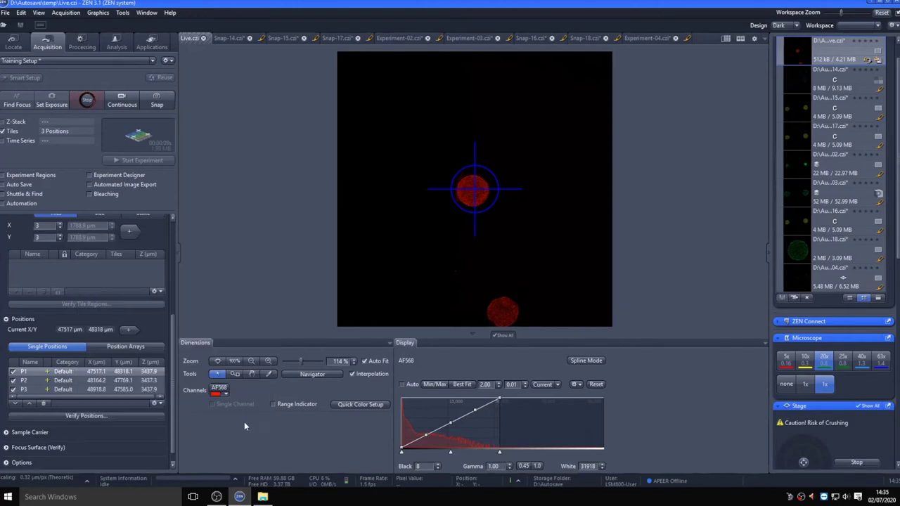
{"action": "left_click", "coordinate": [88, 99]}
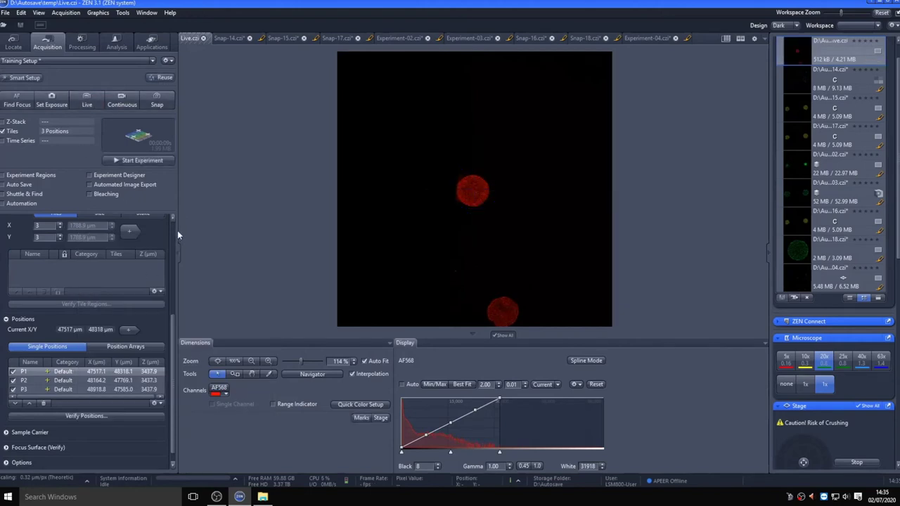
Apply a 2.0x Crop Area zoom, run the multi-position experiment and view scene 3 of Experiment-05
{"action": "scroll", "coordinate": [173, 231], "scroll_direction": "up", "scroll_amount": 5}
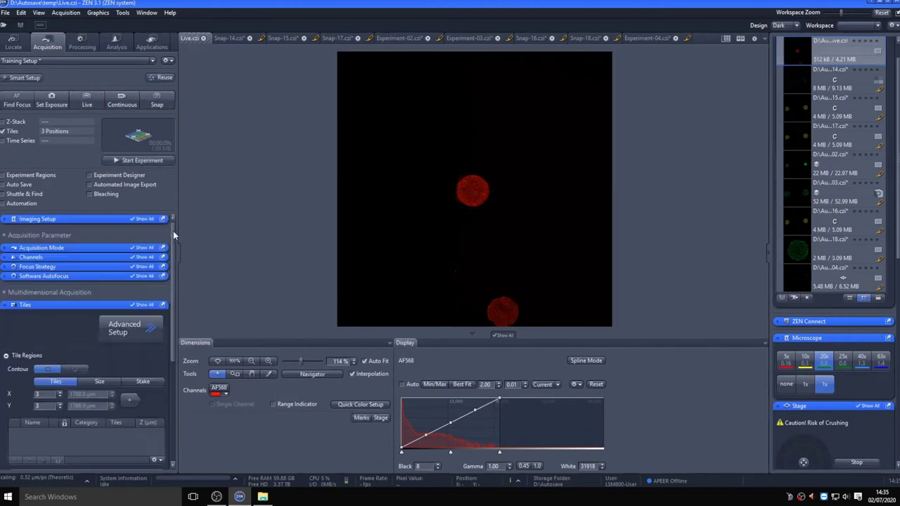
{"action": "left_click", "coordinate": [42, 248]}
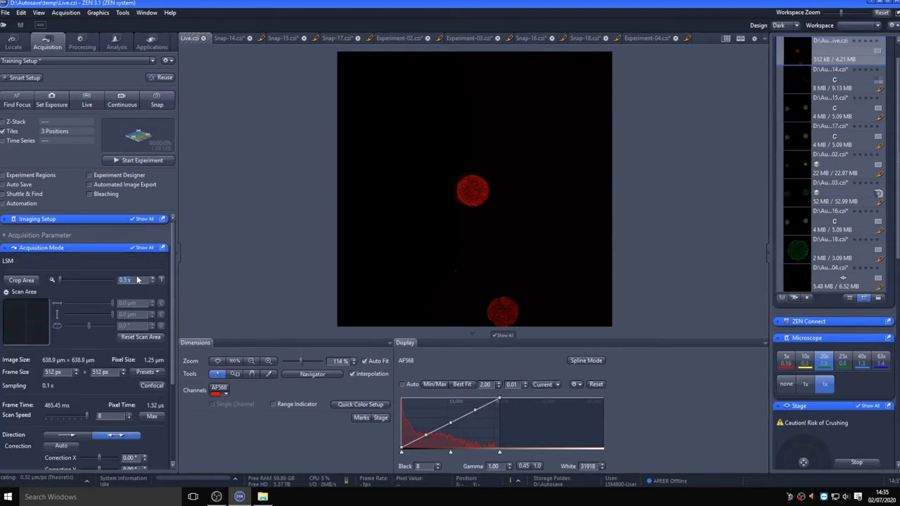
{"action": "type", "text": "2"}
{"action": "key", "text": "Return"}
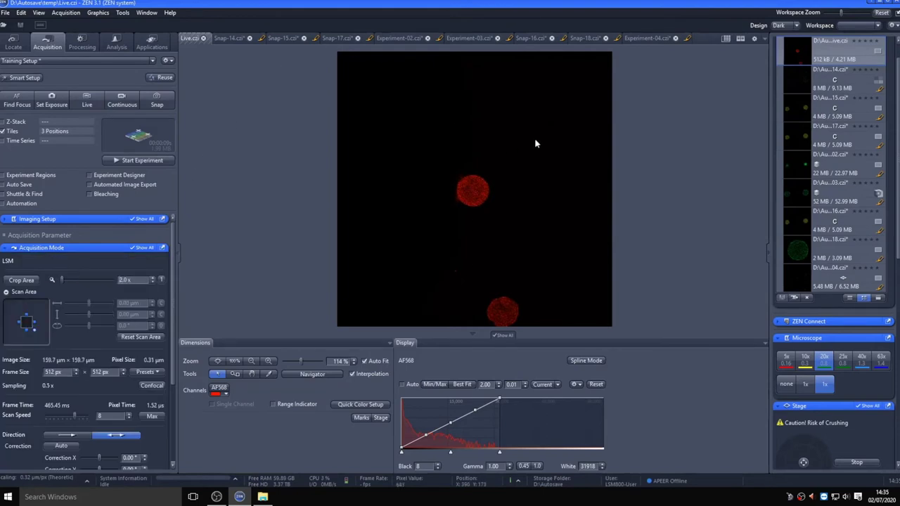
{"action": "left_click", "coordinate": [141, 160]}
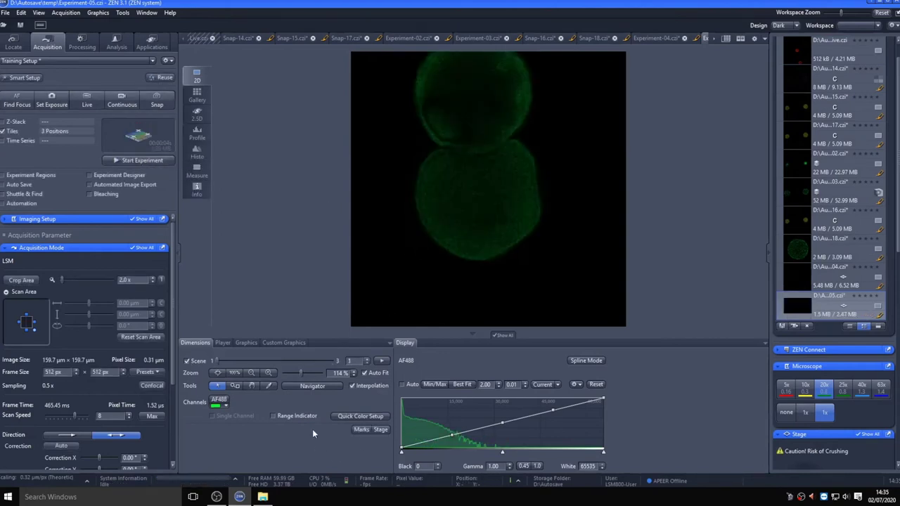
{"action": "left_click_drag", "start_coordinate": [216, 361], "coordinate": [333, 364]}
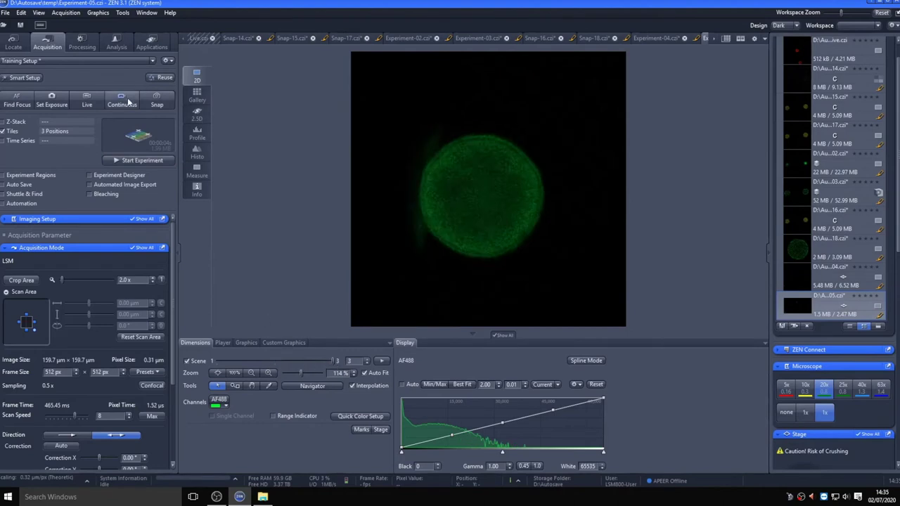
Remove the saved positions P1–P3 from the Tiles and Positions settings
{"action": "scroll", "coordinate": [173, 308], "scroll_direction": "down", "scroll_amount": 4}
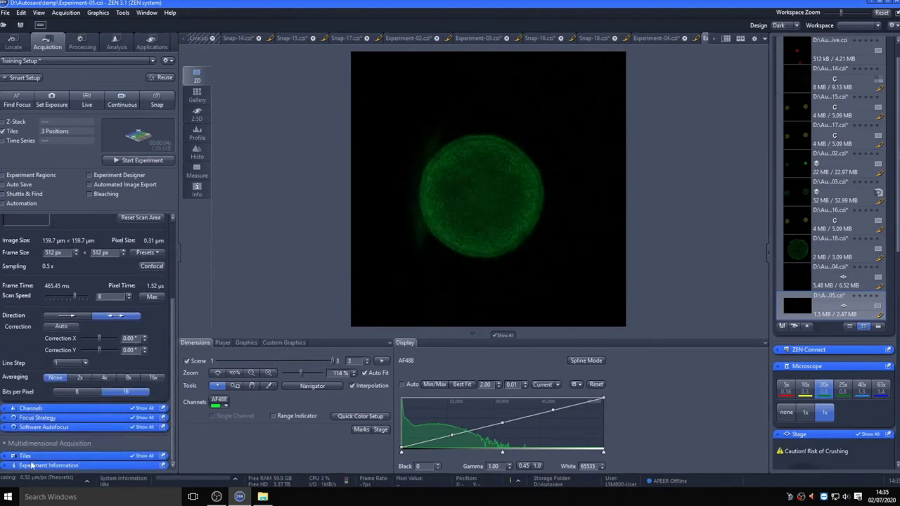
{"action": "left_click", "coordinate": [26, 456]}
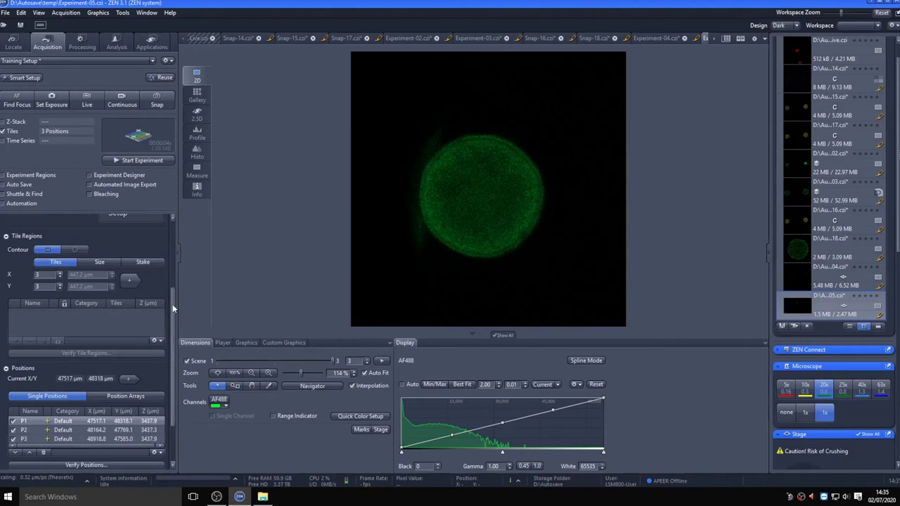
{"action": "scroll", "coordinate": [172, 309], "scroll_direction": "down", "scroll_amount": 2}
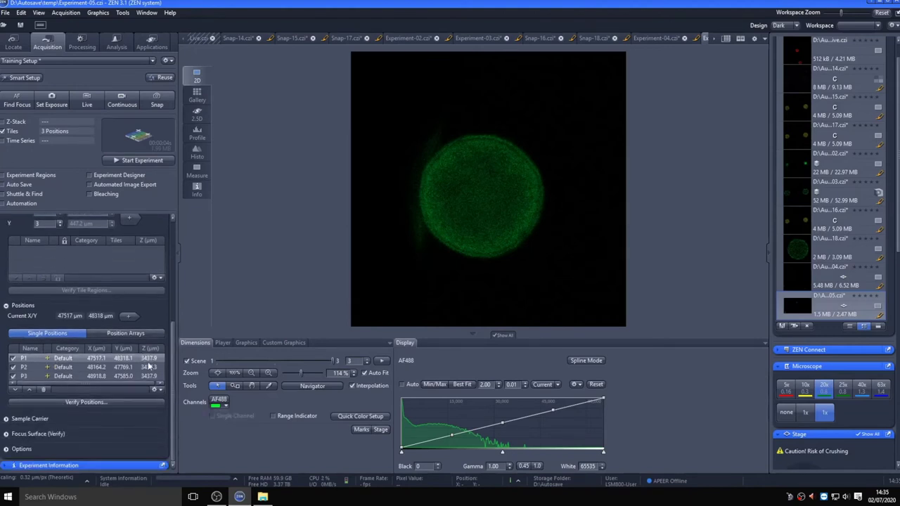
{"action": "left_click", "coordinate": [44, 390]}
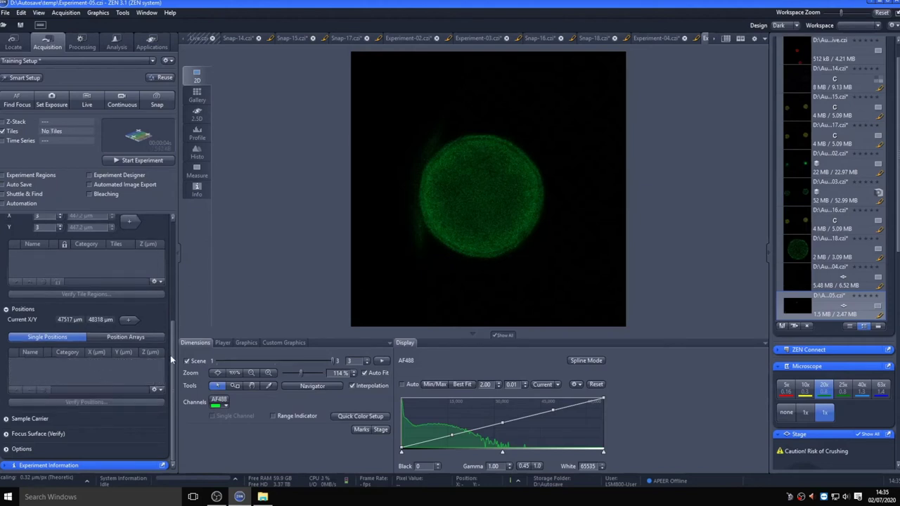
{"action": "left_click_drag", "start_coordinate": [171, 360], "coordinate": [176, 276]}
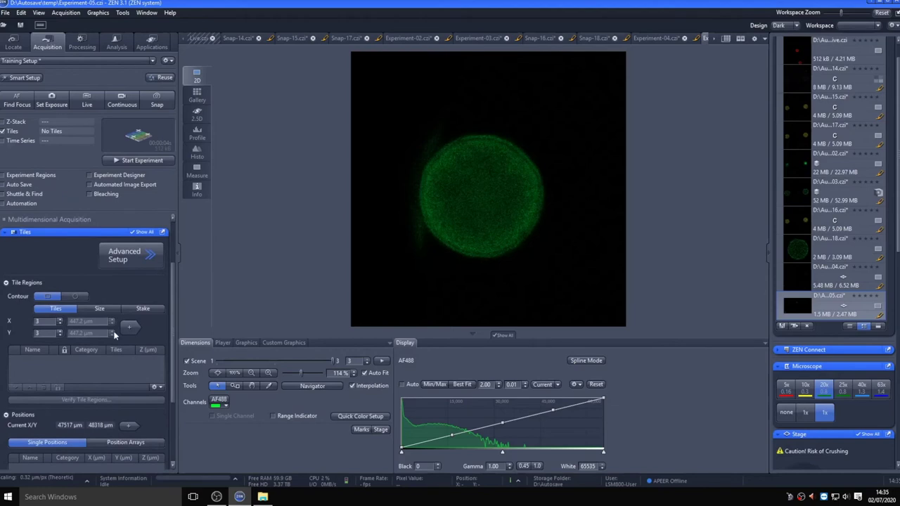
{"action": "left_click", "coordinate": [141, 262]}
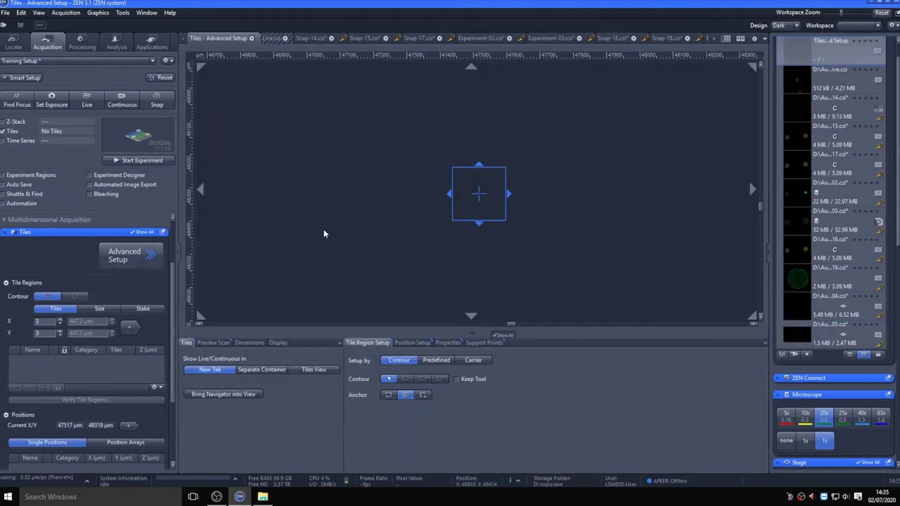
{"action": "scroll", "coordinate": [441, 253], "scroll_direction": "down", "scroll_amount": 5}
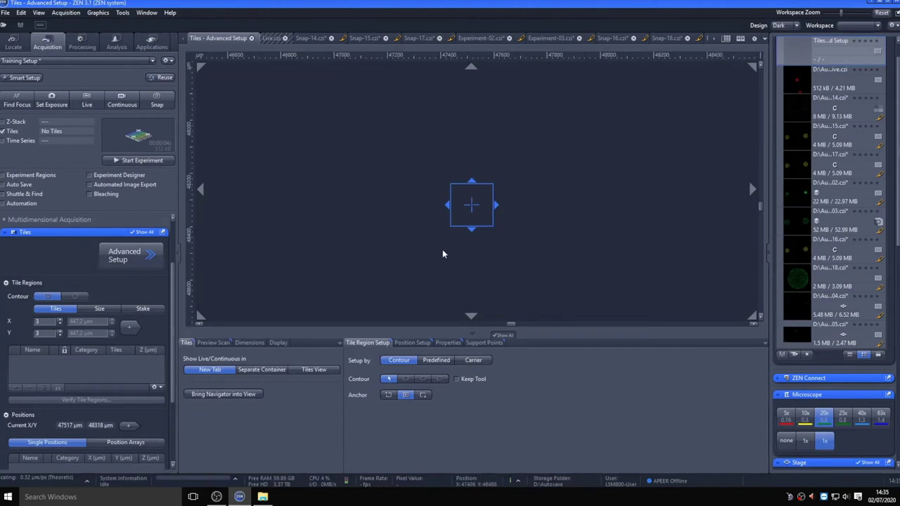
{"action": "scroll", "coordinate": [443, 251], "scroll_direction": "down", "scroll_amount": 1}
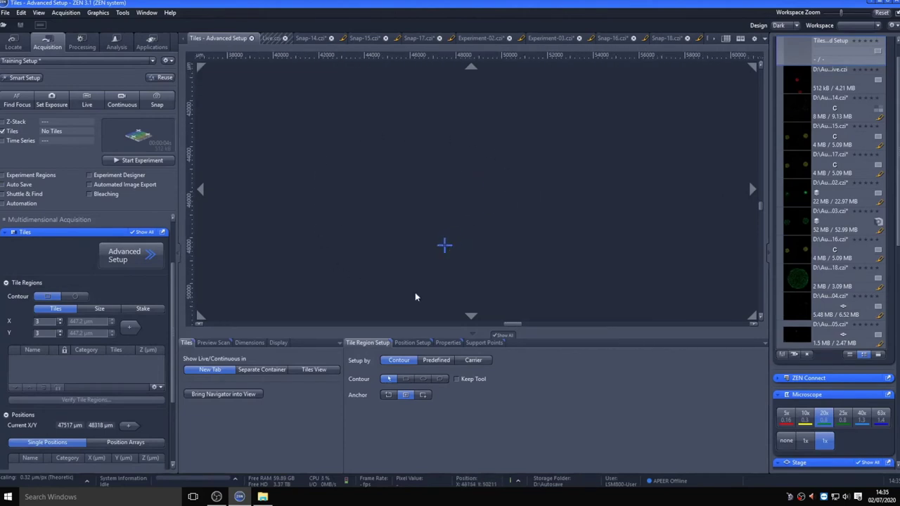
Add a 3×3 tile region, then draw a freehand contour region TR2 around the sample
{"action": "scroll", "coordinate": [484, 233], "scroll_direction": "up", "scroll_amount": 5}
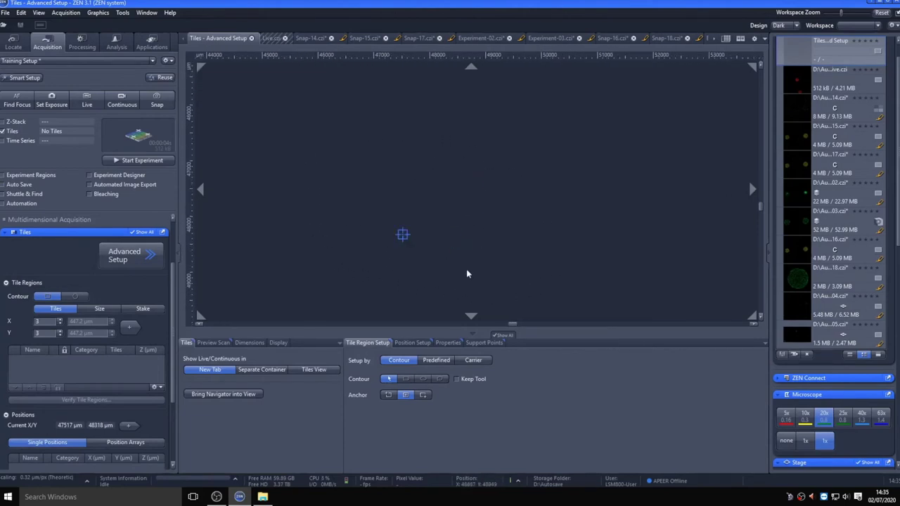
{"action": "left_click_drag", "start_coordinate": [323, 245], "coordinate": [412, 255]}
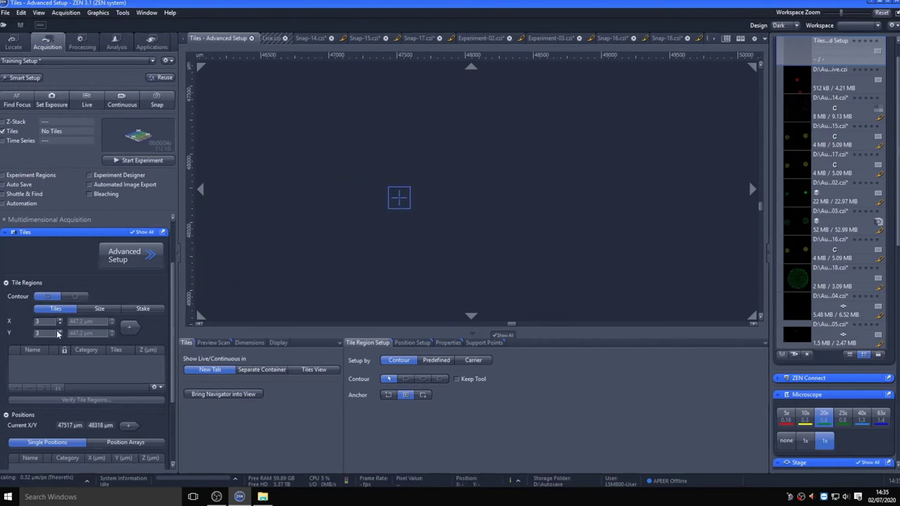
{"action": "left_click", "coordinate": [130, 327]}
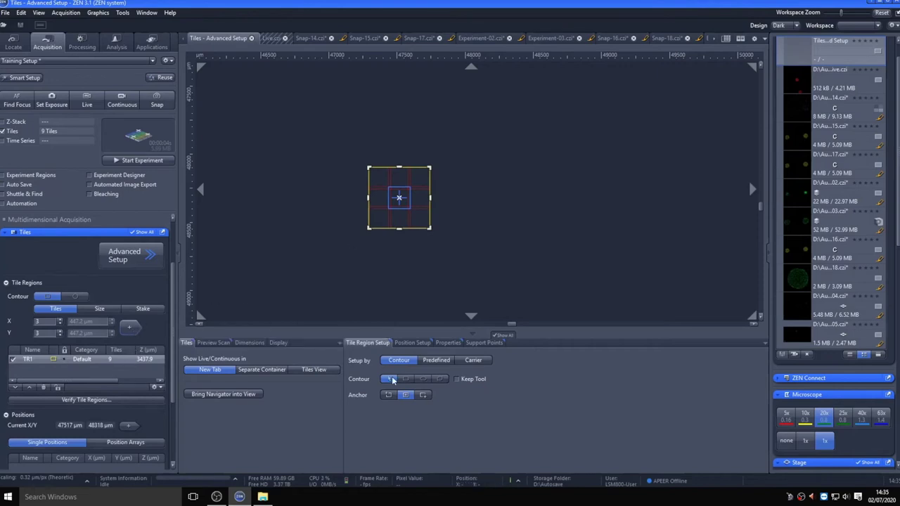
{"action": "left_click", "coordinate": [440, 380]}
{"action": "mouse_move", "coordinate": [371, 114]}
{"action": "left_mouse_down"}
{"action": "mouse_move", "coordinate": [307, 215]}
{"action": "mouse_move", "coordinate": [482, 277]}
{"action": "mouse_move", "coordinate": [514, 147]}
{"action": "mouse_move", "coordinate": [375, 118]}
{"action": "left_mouse_up"}
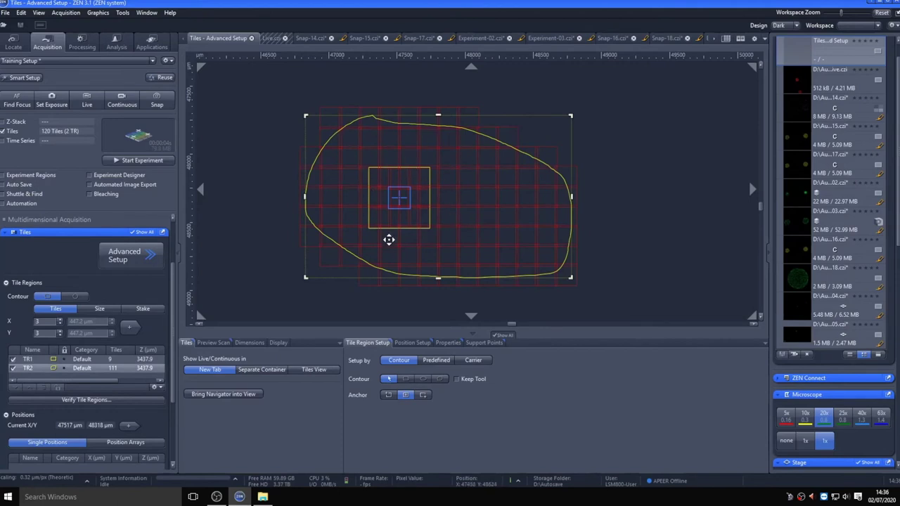
Delete TR1 and trim TR2 from the right and left sides down to 64 tiles
{"action": "left_click", "coordinate": [33, 360]}
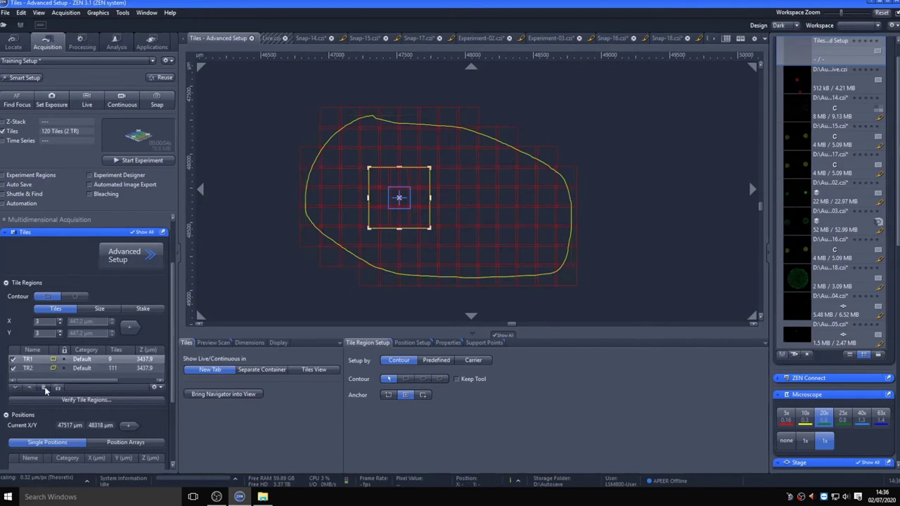
{"action": "left_click", "coordinate": [43, 386]}
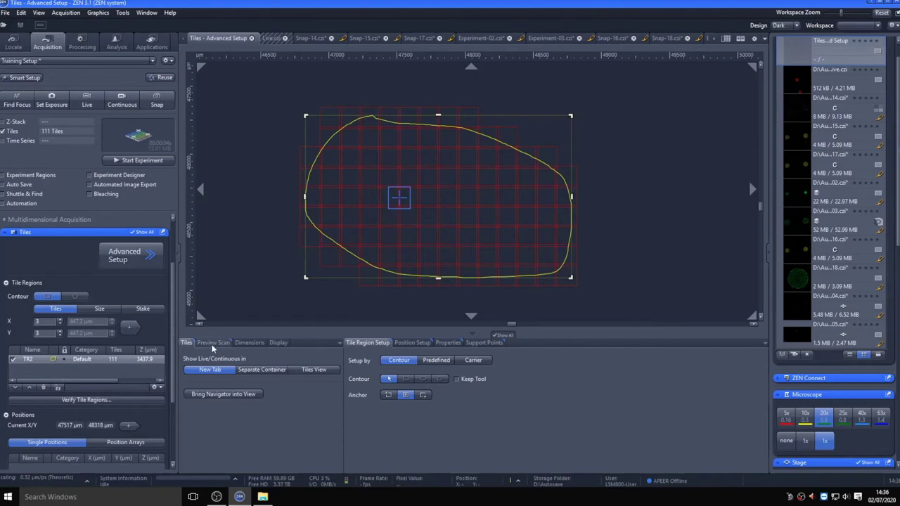
{"action": "left_click_drag", "start_coordinate": [570, 196], "coordinate": [460, 196]}
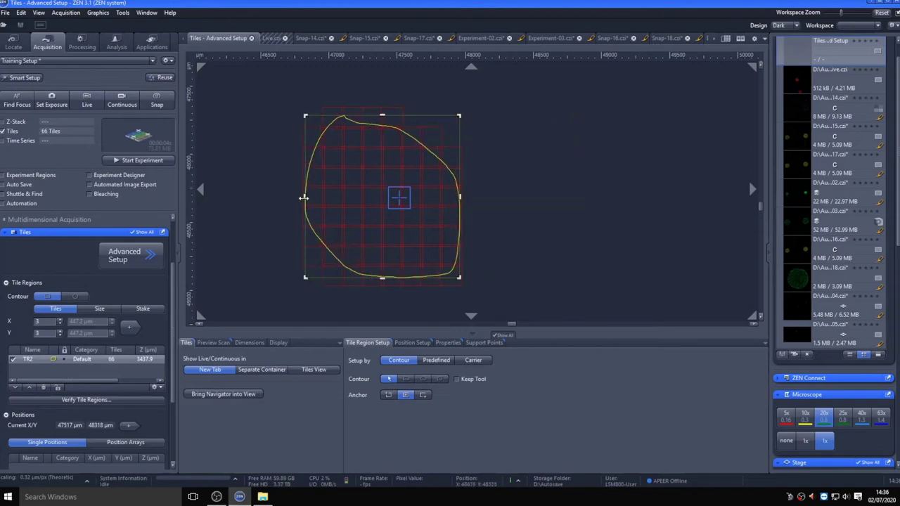
{"action": "left_click_drag", "start_coordinate": [304, 197], "coordinate": [317, 197]}
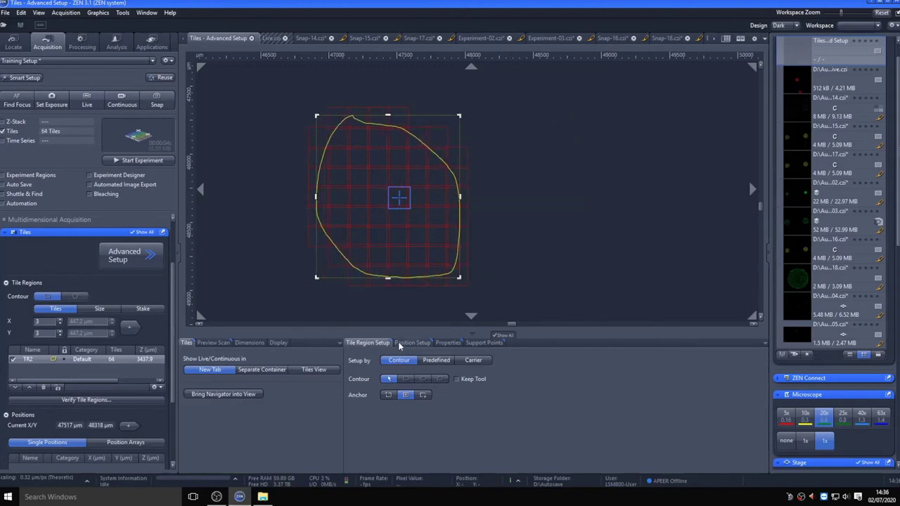
{"action": "left_click", "coordinate": [221, 344]}
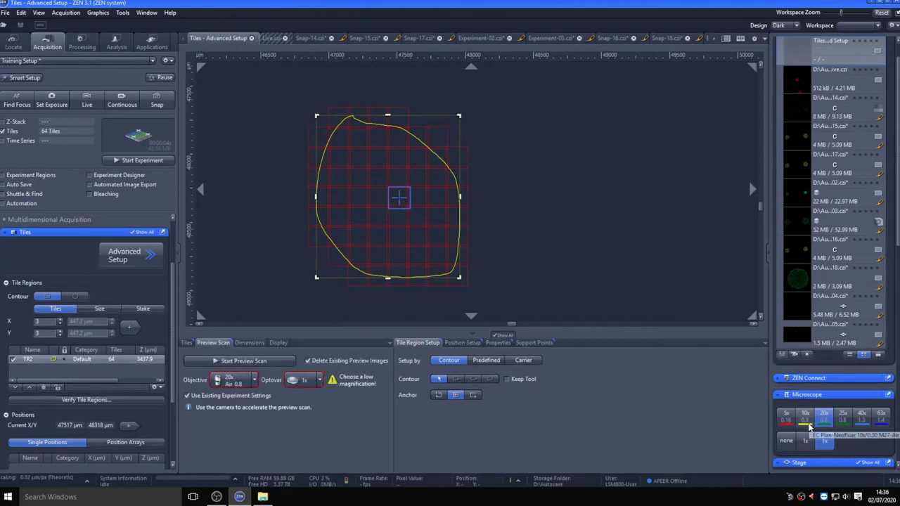
Choose the 128 × 128 Frame Size preset under Acquisition Mode for the preview scan
{"action": "left_click", "coordinate": [205, 398]}
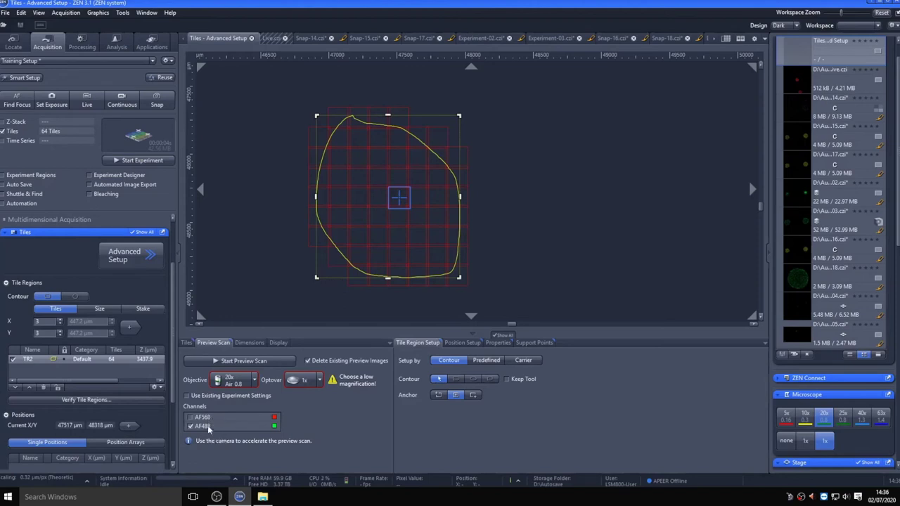
{"action": "left_click", "coordinate": [205, 401]}
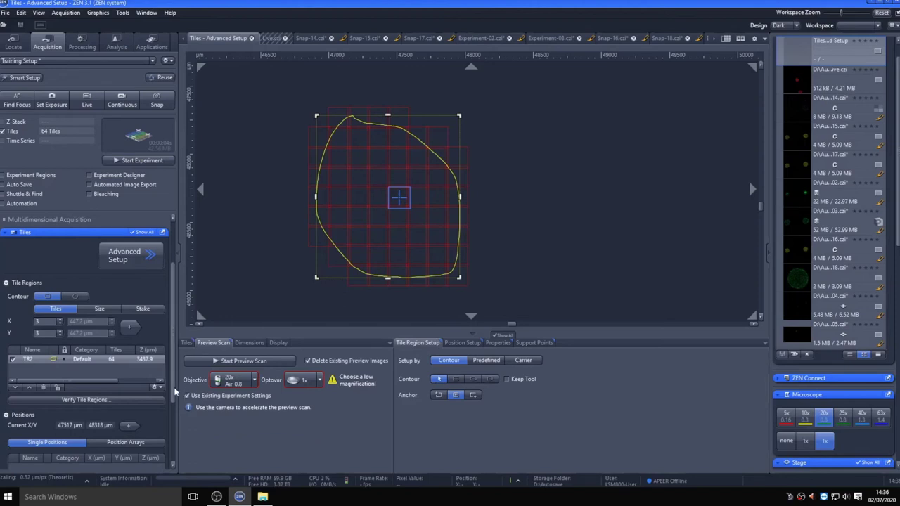
{"action": "left_click", "coordinate": [50, 251]}
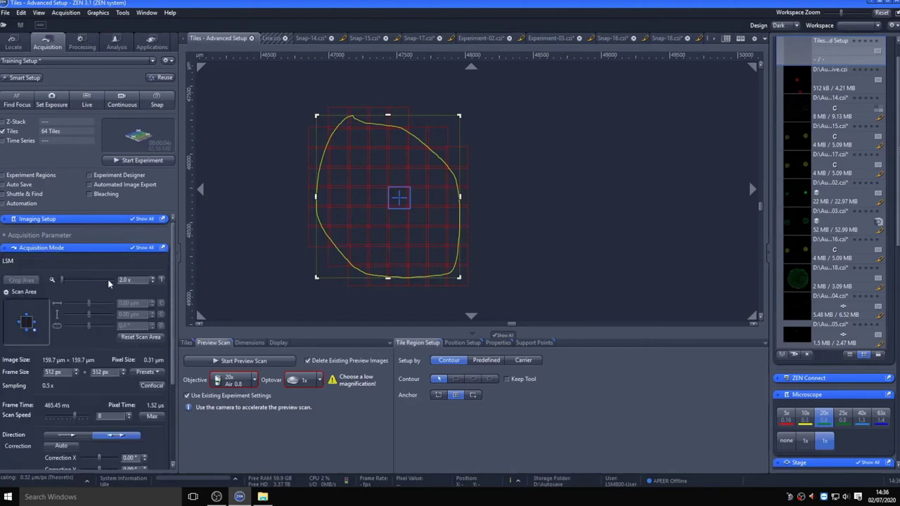
{"action": "left_click", "coordinate": [146, 371]}
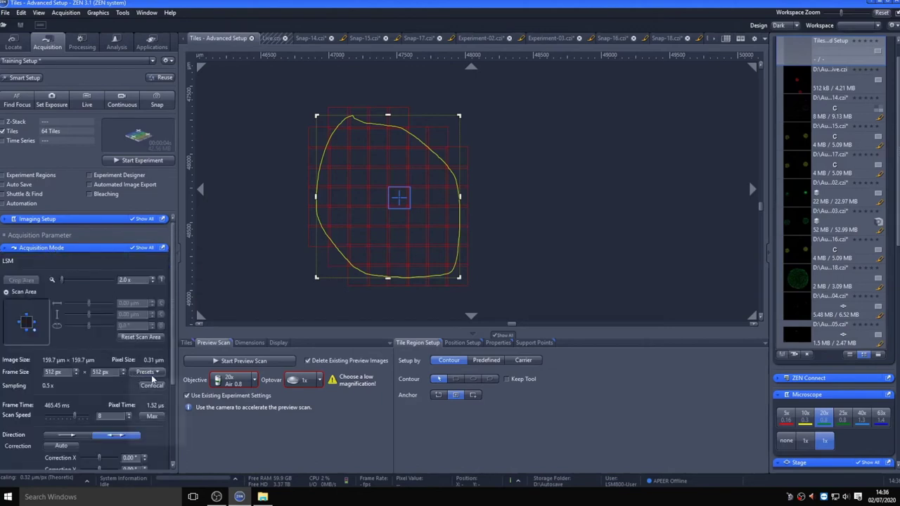
{"action": "left_click", "coordinate": [145, 384]}
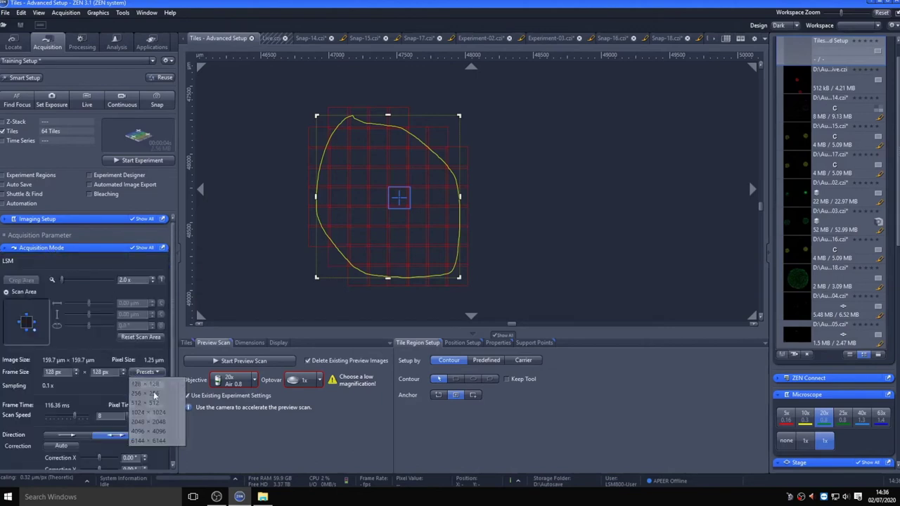
{"action": "left_click", "coordinate": [130, 415]}
{"action": "left_click", "coordinate": [130, 414]}
{"action": "left_click", "coordinate": [130, 414]}
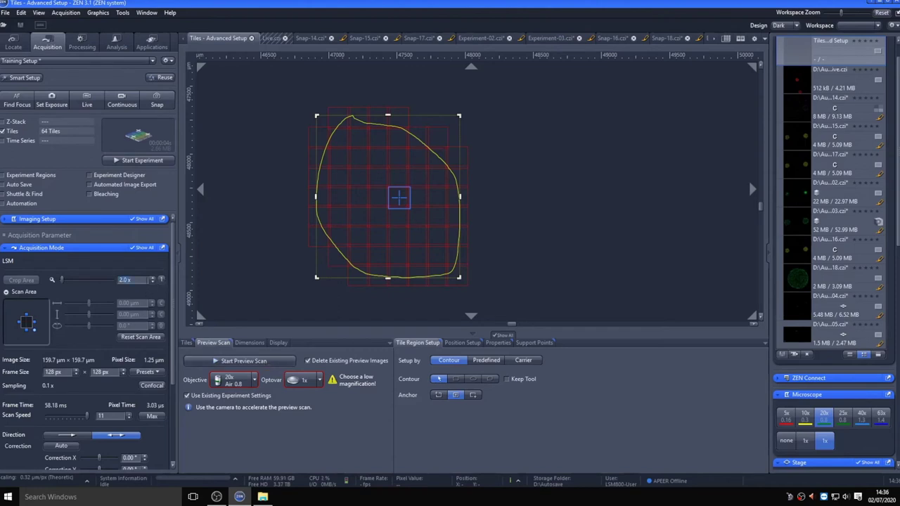
Preview-scan at 0.5x zoom, enlarge the contour region up and right, and rescan it
{"action": "key", "text": "Return"}
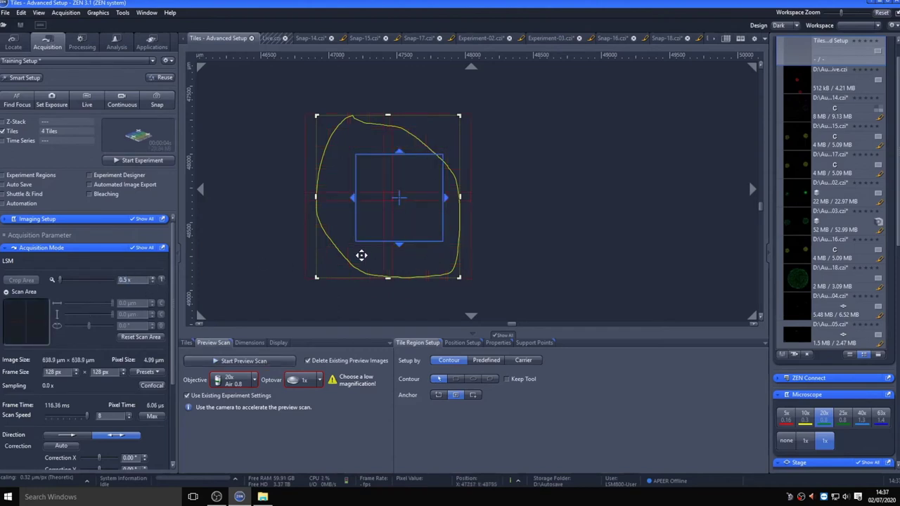
{"action": "left_click", "coordinate": [244, 360]}
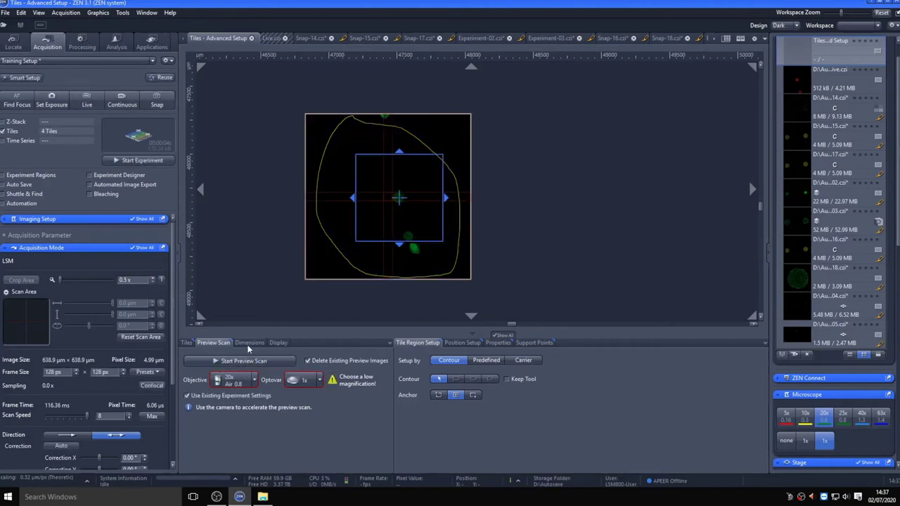
{"action": "scroll", "coordinate": [418, 192], "scroll_direction": "up", "scroll_amount": 3}
{"action": "scroll", "coordinate": [393, 209], "scroll_direction": "down", "scroll_amount": 4}
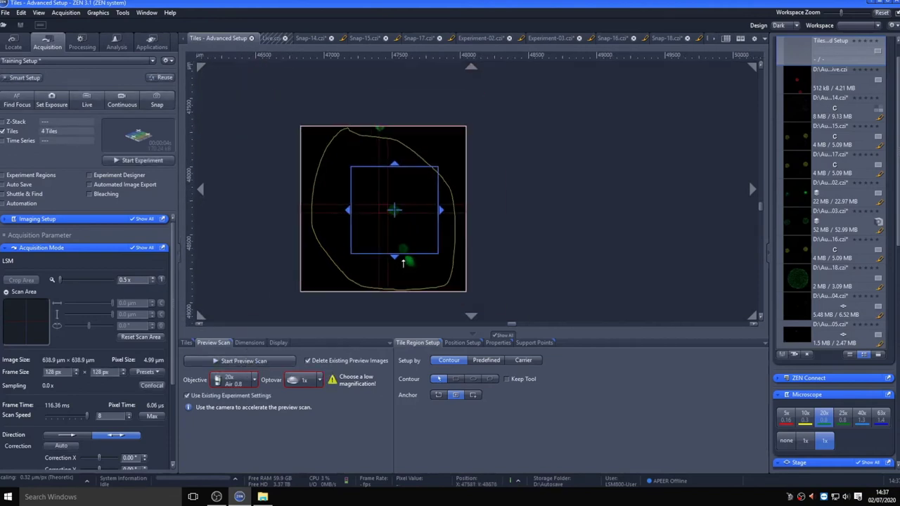
{"action": "left_click", "coordinate": [338, 231]}
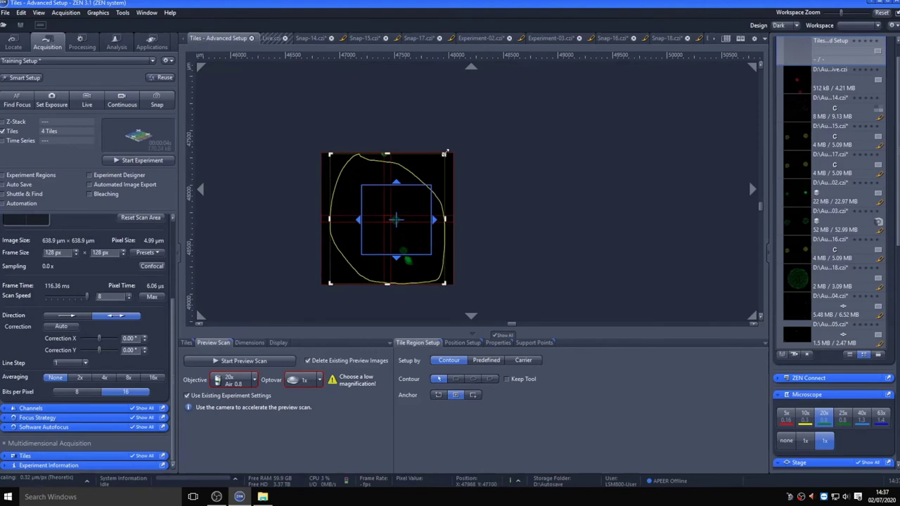
{"action": "left_click_drag", "start_coordinate": [444, 153], "coordinate": [619, 71]}
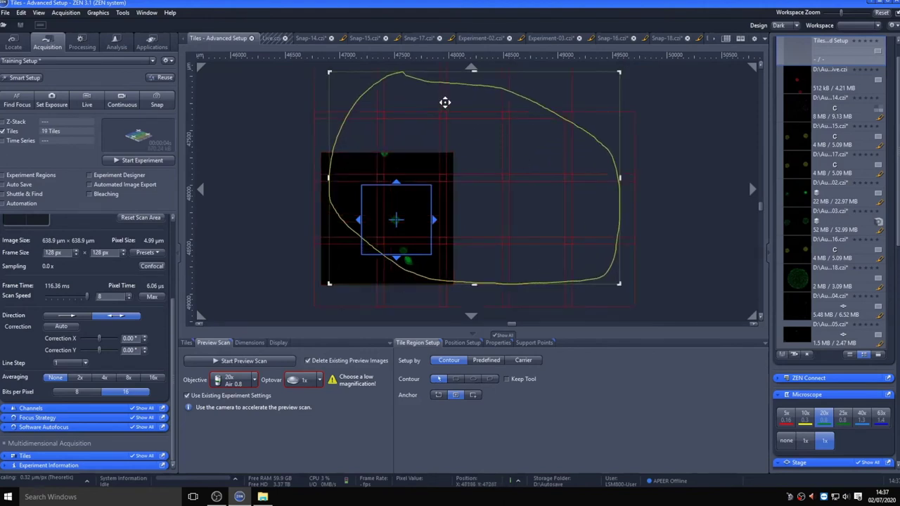
{"action": "left_click", "coordinate": [244, 361]}
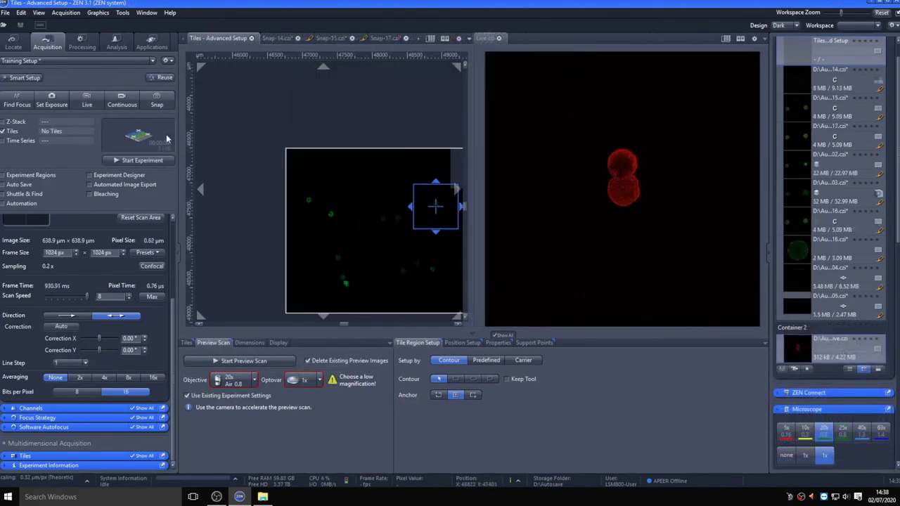
Start Live, move the stage onto pollen grains in the preview, and set zoom to 3.0x
{"action": "left_click", "coordinate": [87, 100]}
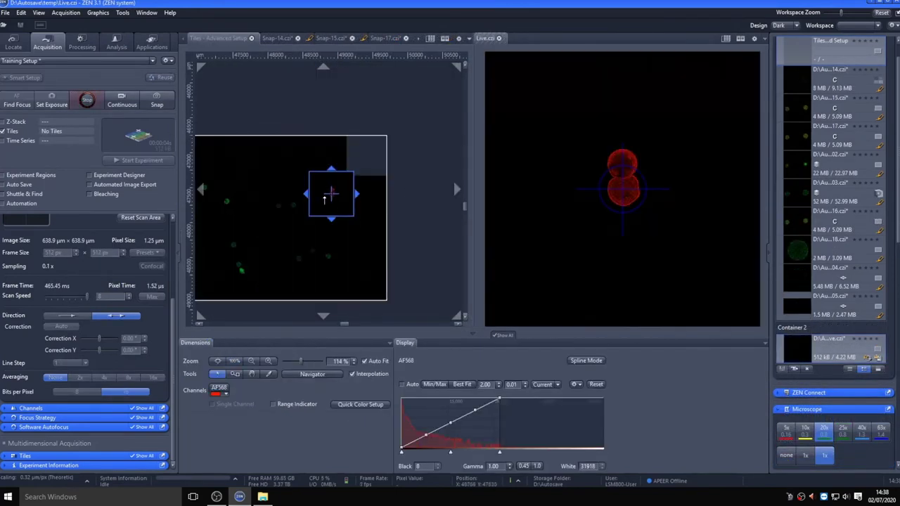
{"action": "double_click", "coordinate": [227, 201]}
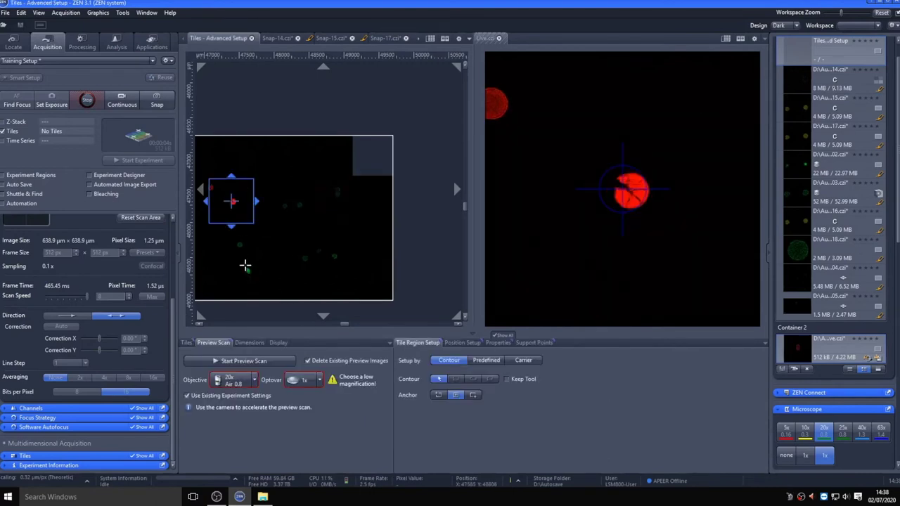
{"action": "double_click", "coordinate": [244, 265]}
{"action": "double_click", "coordinate": [334, 256]}
{"action": "scroll", "coordinate": [142, 290], "scroll_direction": "up", "scroll_amount": 3}
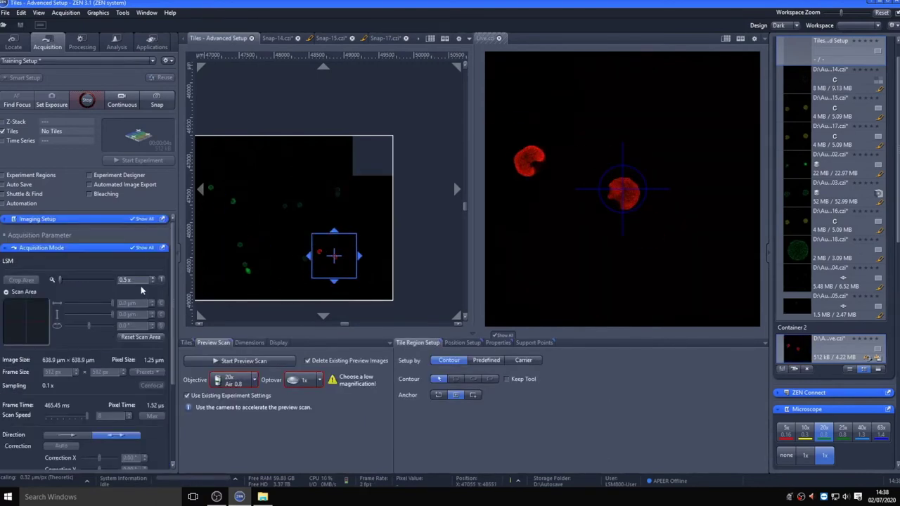
{"action": "type", "text": "3"}
{"action": "key", "text": "Return"}
{"action": "scroll", "coordinate": [333, 258], "scroll_direction": "up", "scroll_amount": 2}
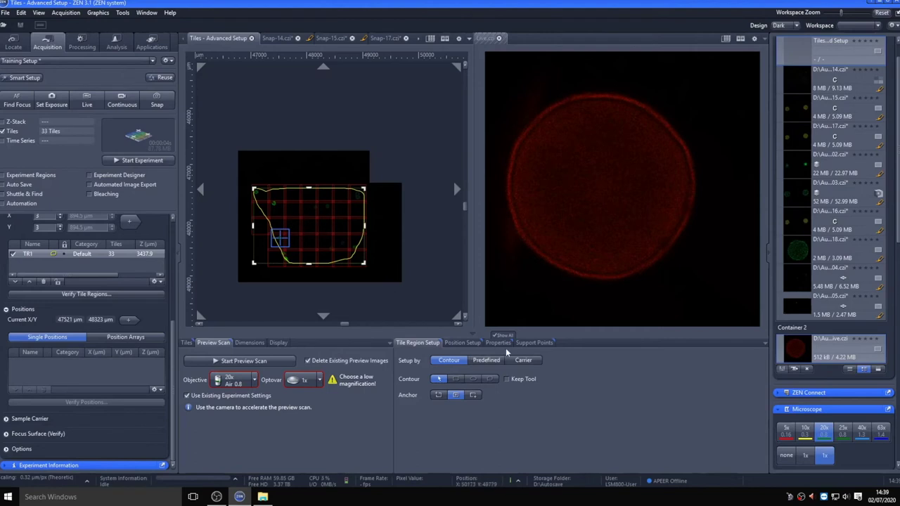
Distribute a 3 × 3 grid of support points over TR1, confirming replacement of existing points
{"action": "left_click", "coordinate": [532, 344]}
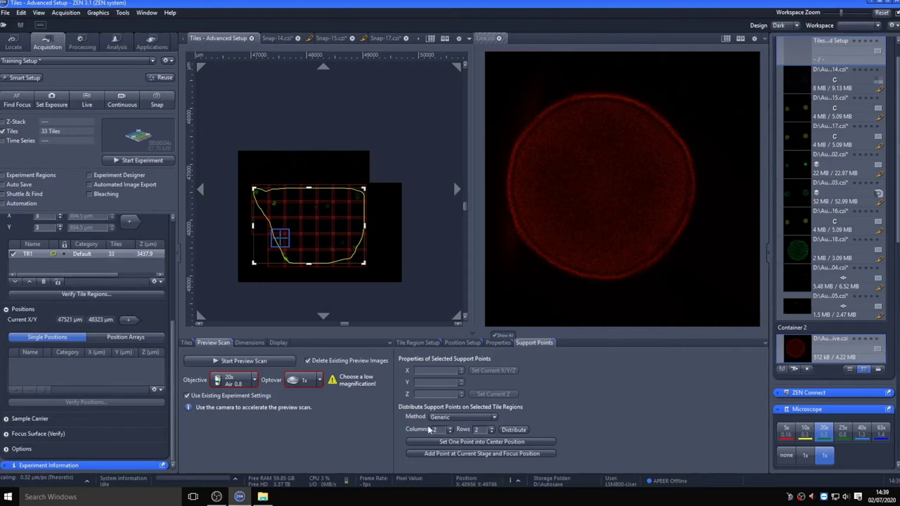
{"action": "left_click", "coordinate": [514, 429]}
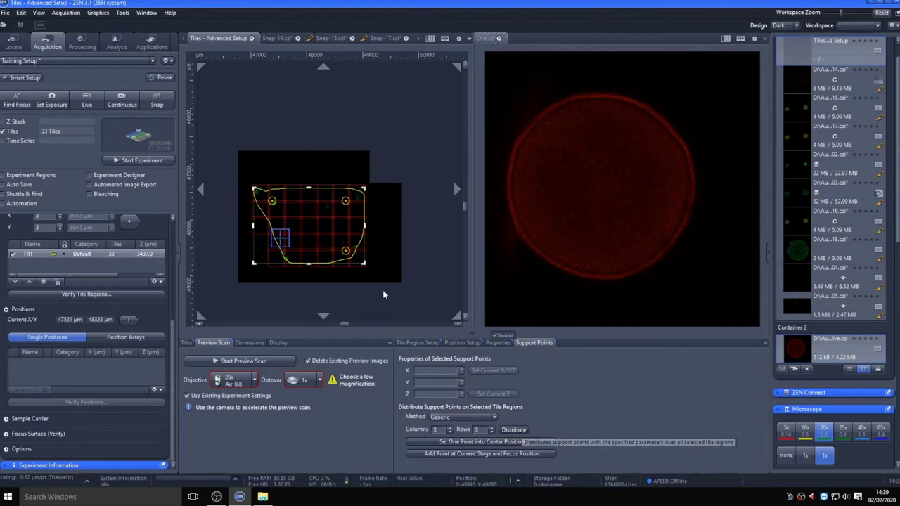
{"action": "left_click", "coordinate": [517, 429]}
{"action": "left_click", "coordinate": [426, 266]}
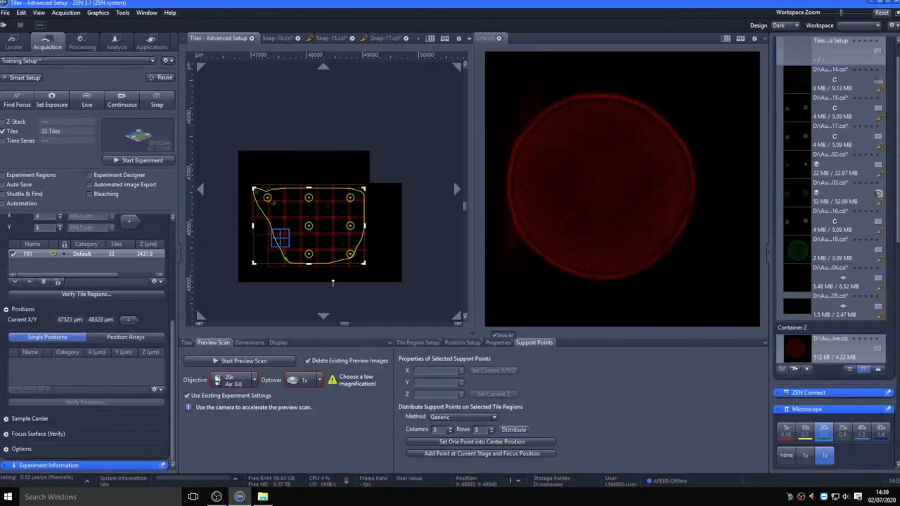
{"action": "scroll", "coordinate": [309, 230], "scroll_direction": "up", "scroll_amount": 3}
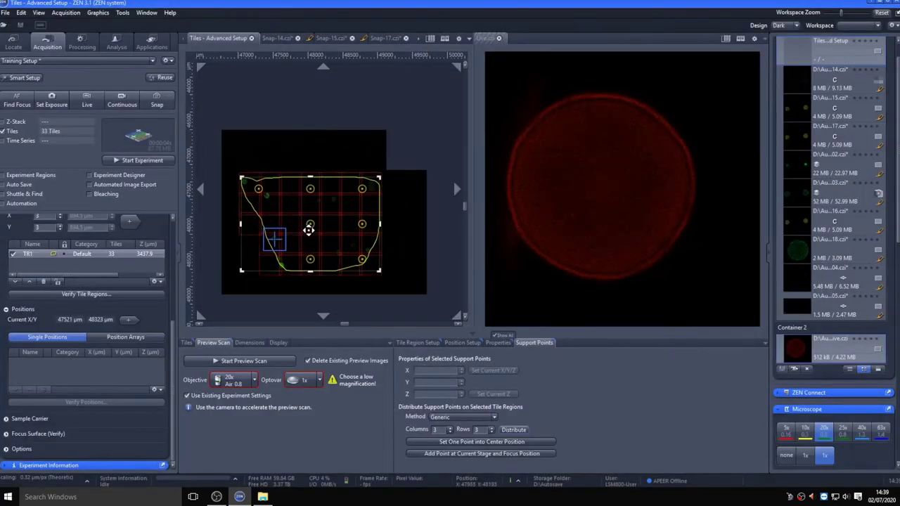
{"action": "mouse_move", "coordinate": [310, 224]}
{"action": "left_mouse_down"}
{"action": "mouse_move", "coordinate": [297, 232]}
{"action": "mouse_move", "coordinate": [311, 222]}
{"action": "left_mouse_up"}
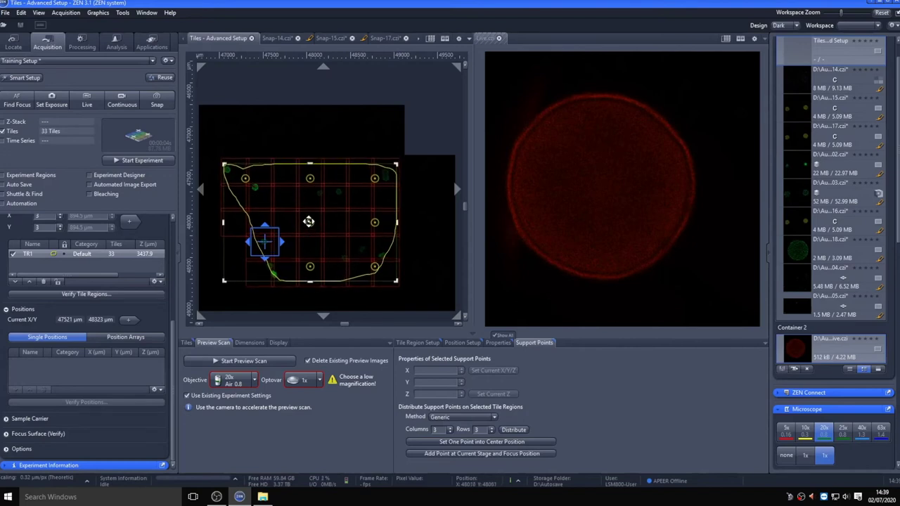
Move the stage onto the green grain at TR1's lower edge and begin verifying its support points
{"action": "scroll", "coordinate": [267, 261], "scroll_direction": "up", "scroll_amount": 2}
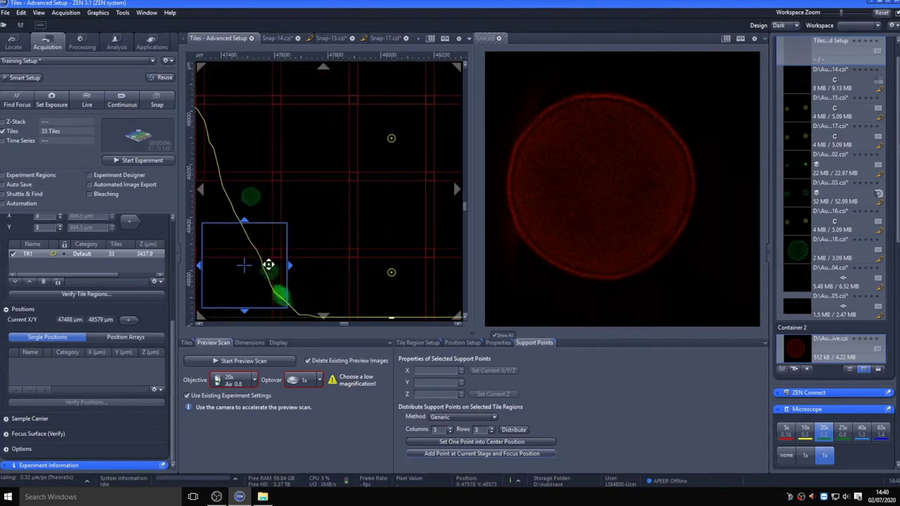
{"action": "double_click", "coordinate": [267, 264]}
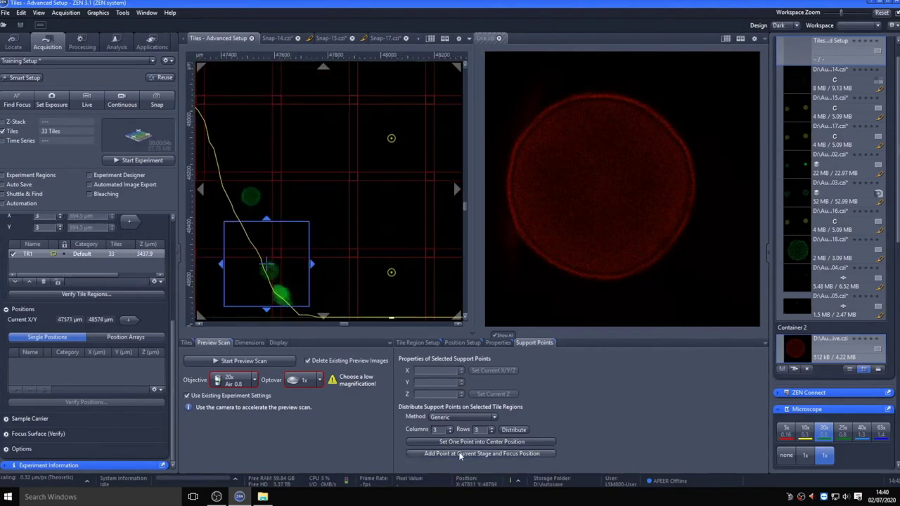
{"action": "scroll", "coordinate": [299, 270], "scroll_direction": "down", "scroll_amount": 2}
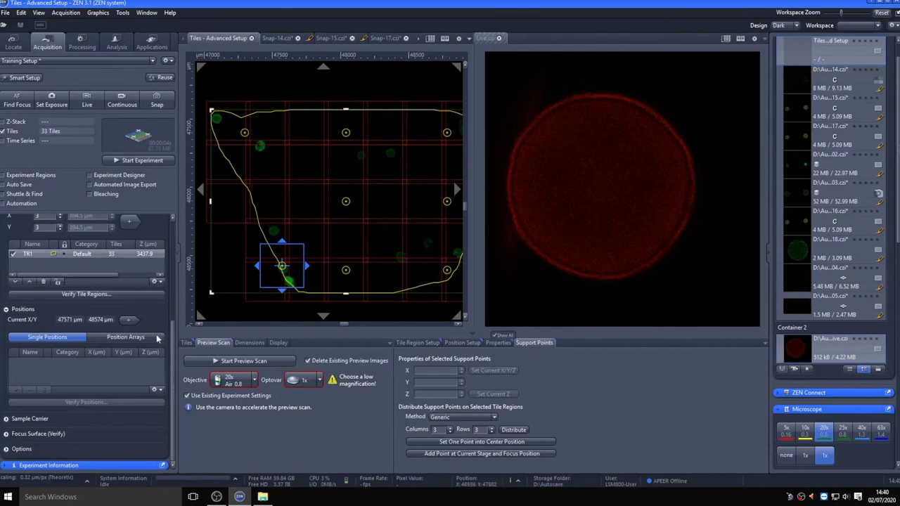
{"action": "left_click", "coordinate": [40, 434]}
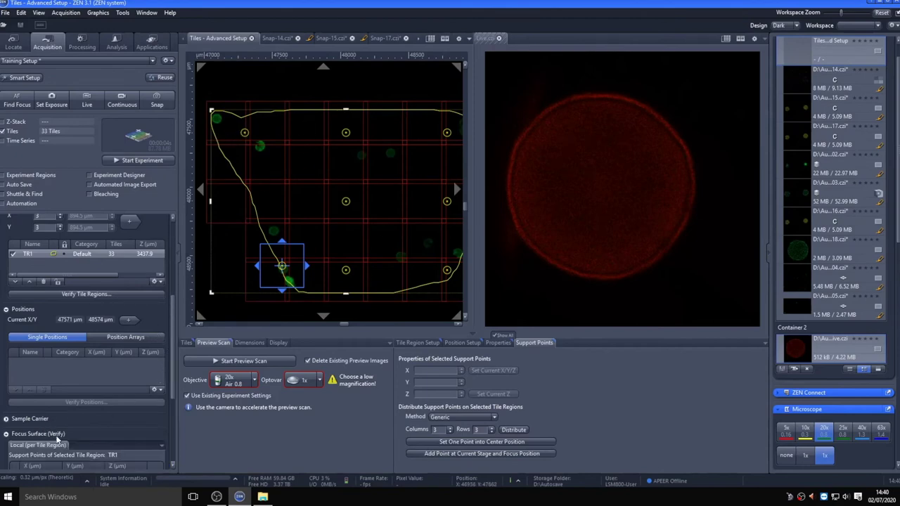
{"action": "scroll", "coordinate": [174, 364], "scroll_direction": "down", "scroll_amount": 4}
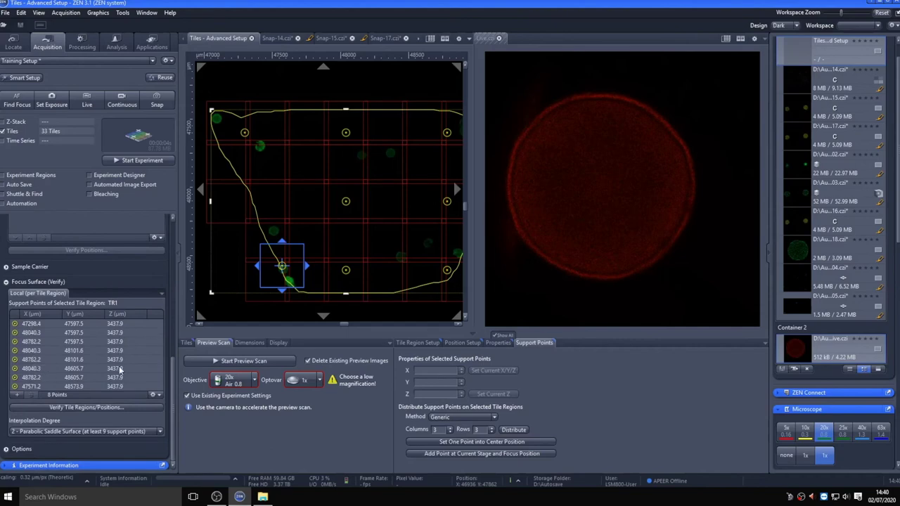
{"action": "left_click", "coordinate": [55, 409]}
Set focus in Live at all eight support points, with the last at 3432.6 µm, and close verification
{"action": "left_click", "coordinate": [105, 384]}
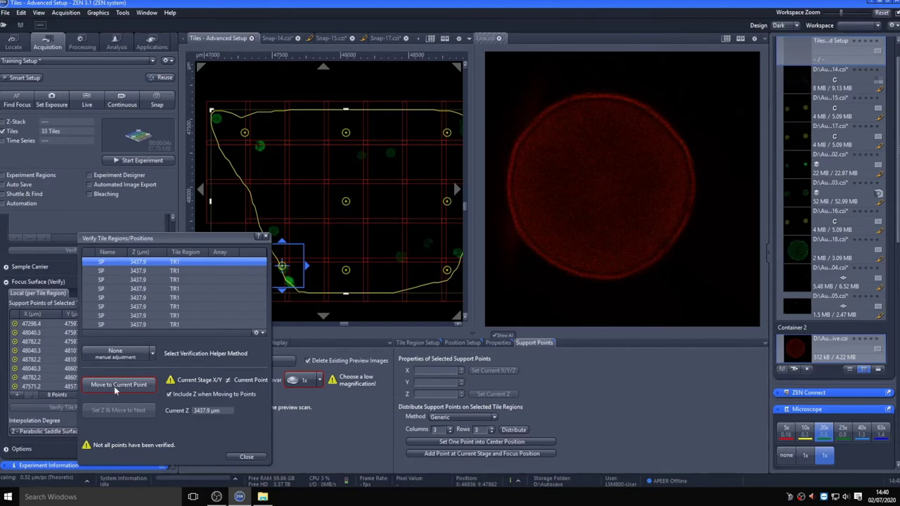
{"action": "left_click", "coordinate": [85, 102]}
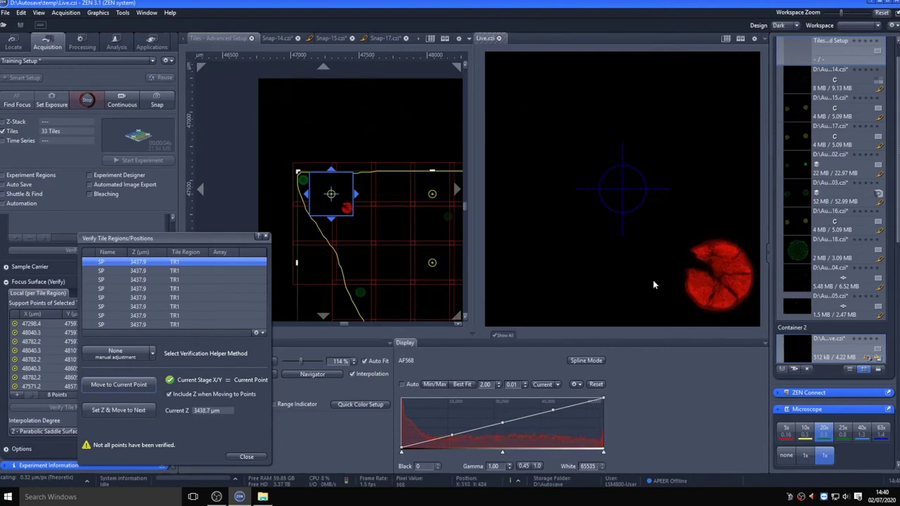
{"action": "left_click", "coordinate": [124, 413]}
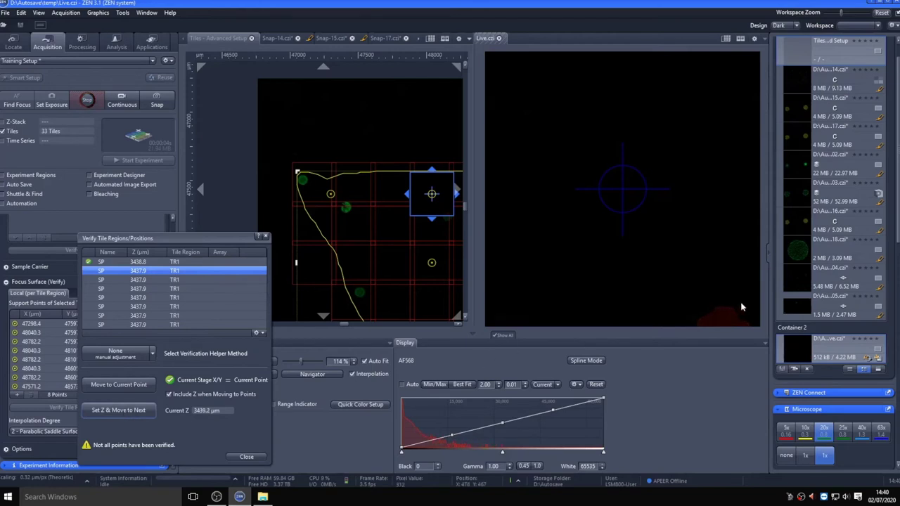
{"action": "left_click", "coordinate": [116, 411]}
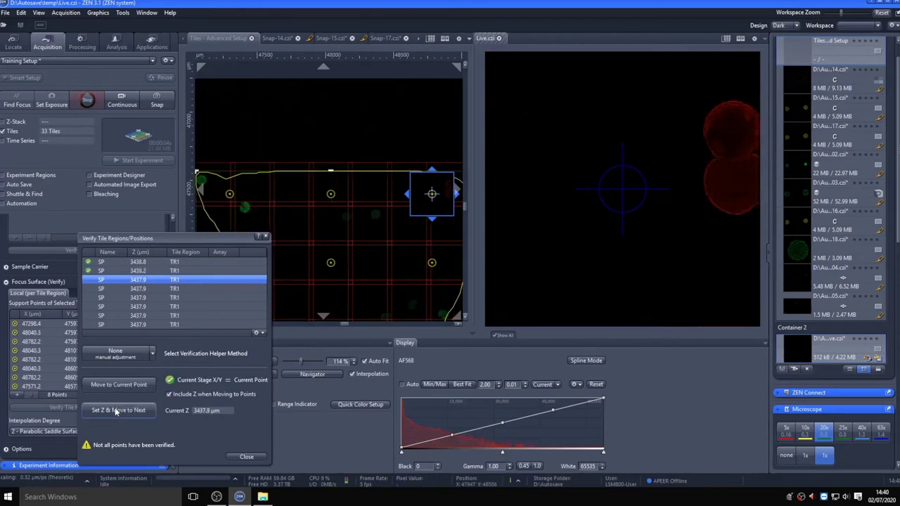
{"action": "left_click", "coordinate": [117, 411]}
{"action": "left_click", "coordinate": [132, 414]}
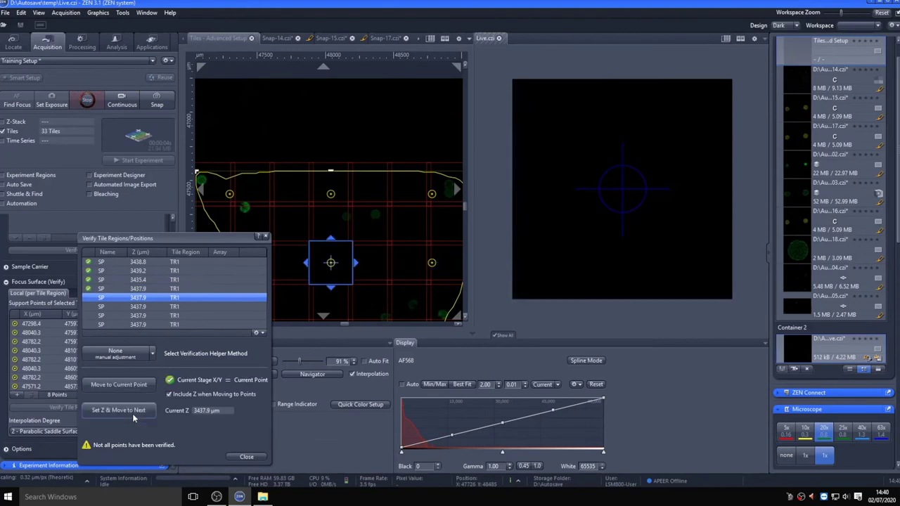
{"action": "left_click", "coordinate": [132, 413]}
{"action": "left_click", "coordinate": [141, 411]}
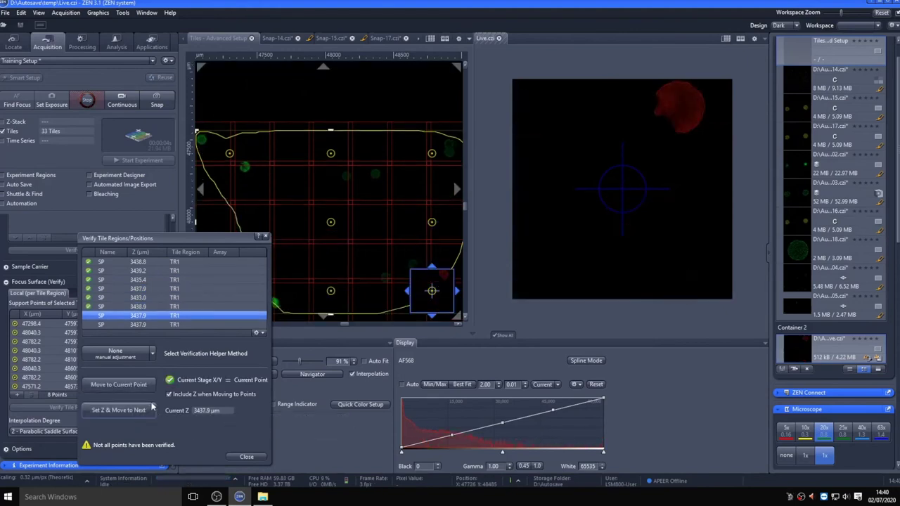
{"action": "left_click", "coordinate": [149, 409]}
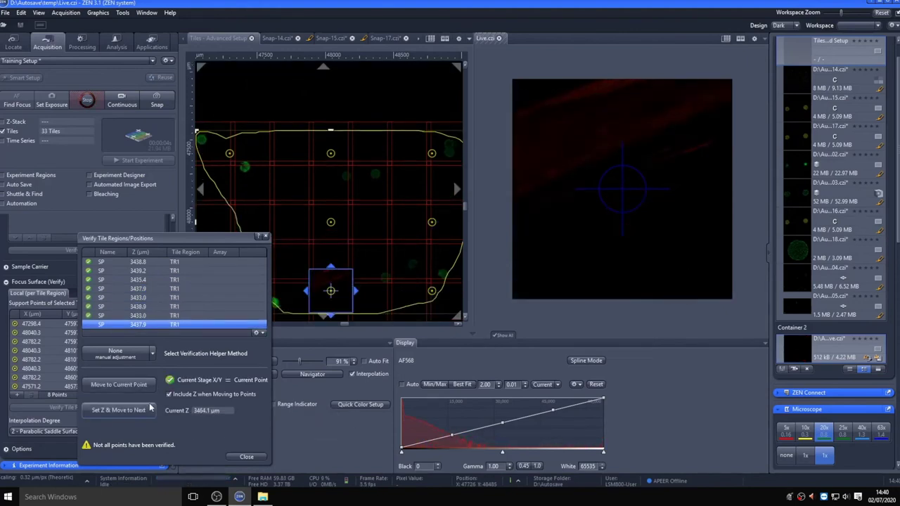
{"action": "left_click", "coordinate": [149, 409]}
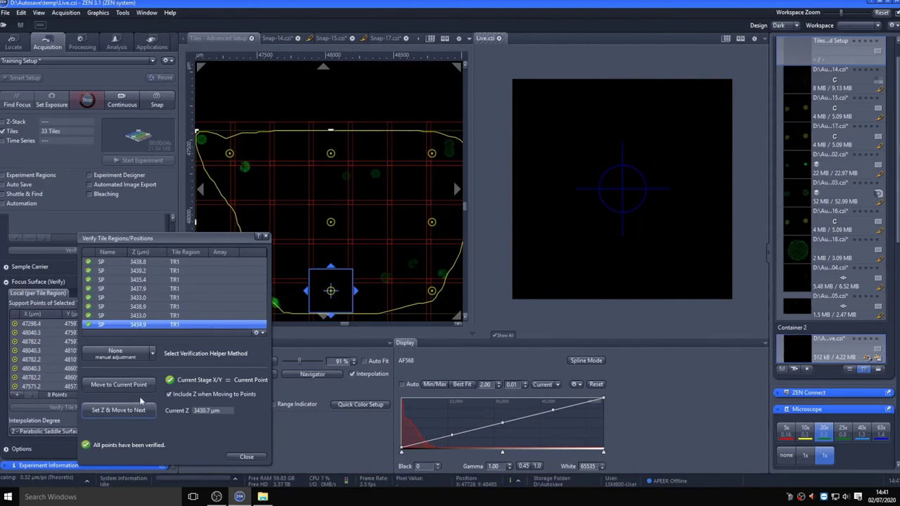
{"action": "left_click", "coordinate": [139, 411]}
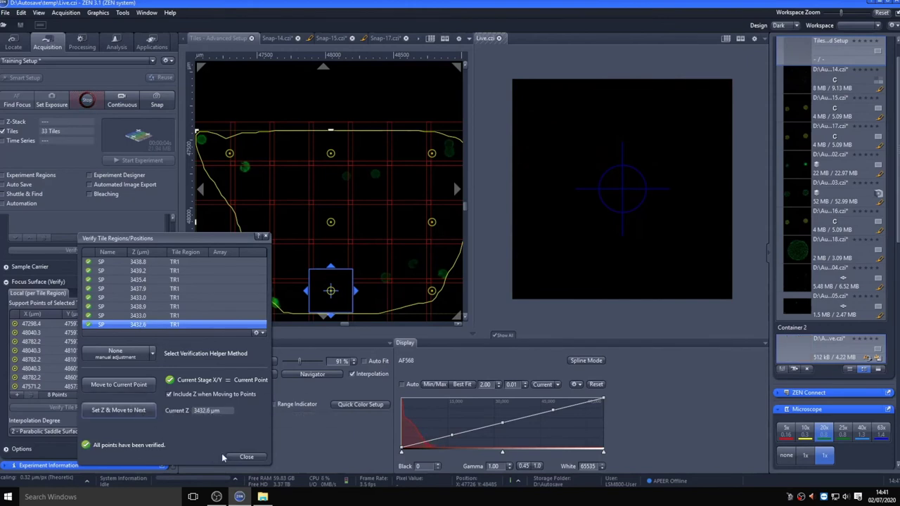
{"action": "left_click", "coordinate": [257, 457]}
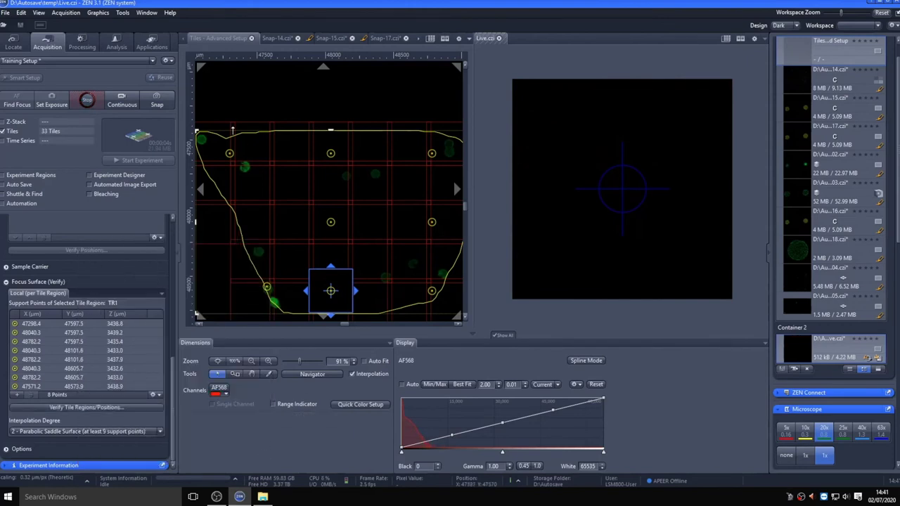
{"action": "left_click", "coordinate": [68, 432]}
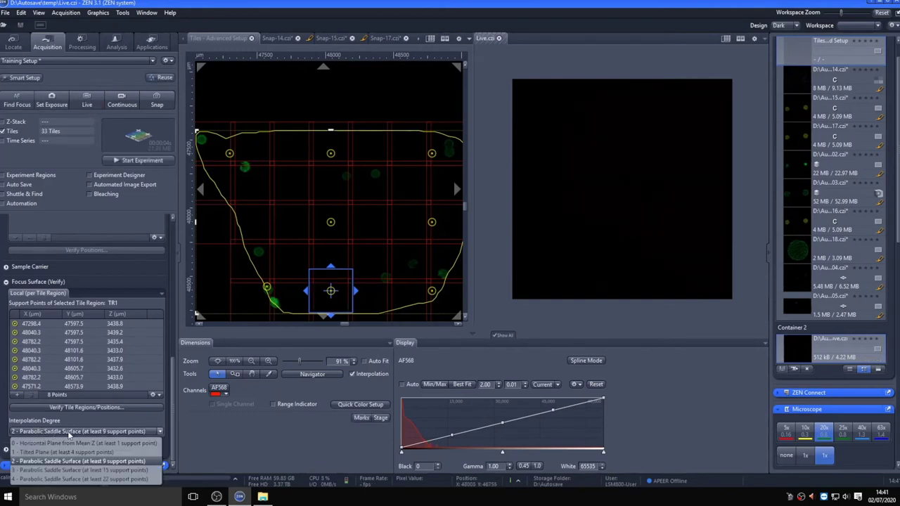
Keep Parabolic Saddle Surface interpolation, confirm focus uses Tiles Setup Z values, and start the 33-tile run
{"action": "left_click", "coordinate": [100, 463]}
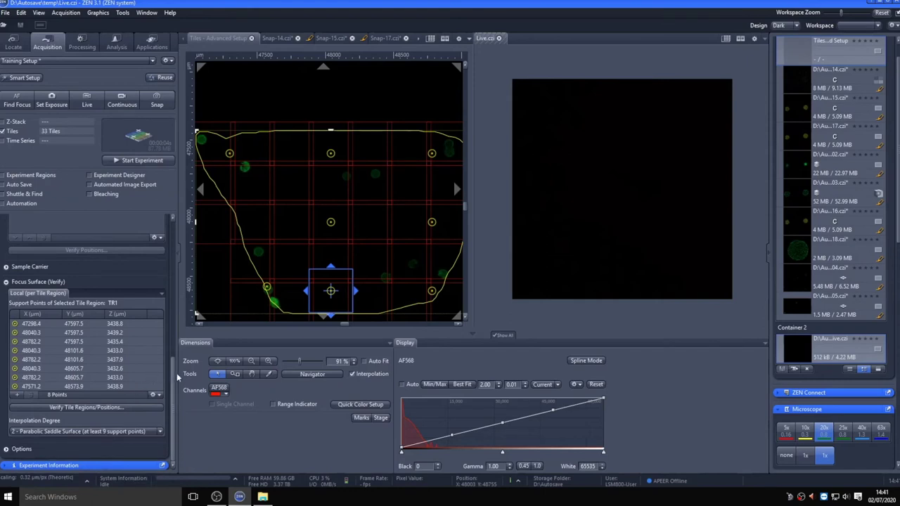
{"action": "left_click_drag", "start_coordinate": [175, 381], "coordinate": [176, 260]}
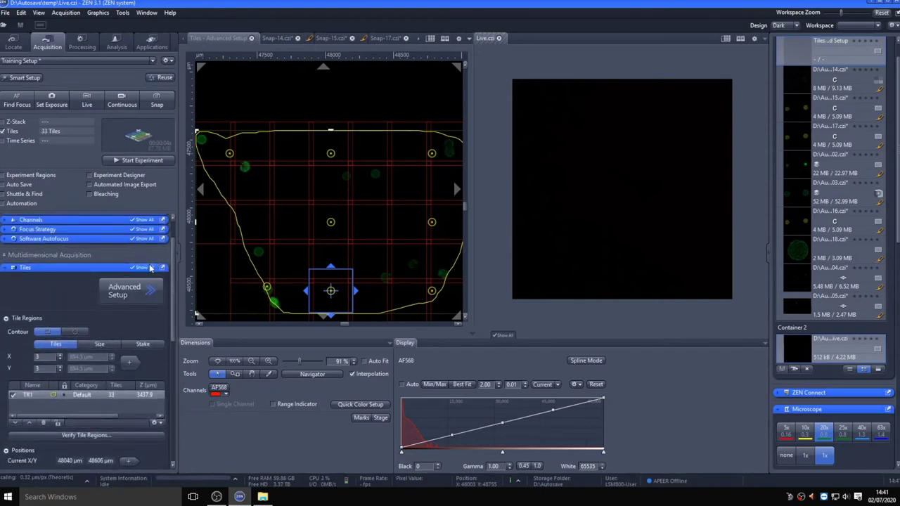
{"action": "left_click", "coordinate": [6, 269]}
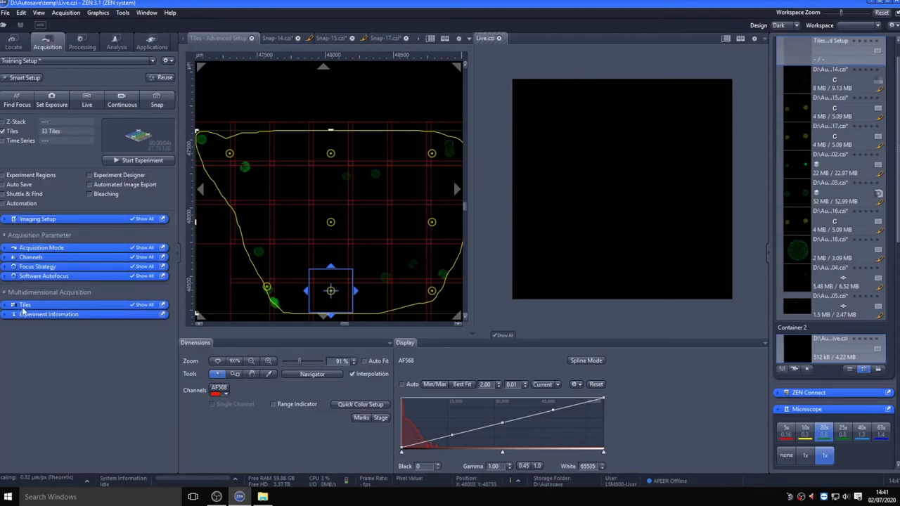
{"action": "left_click", "coordinate": [34, 268]}
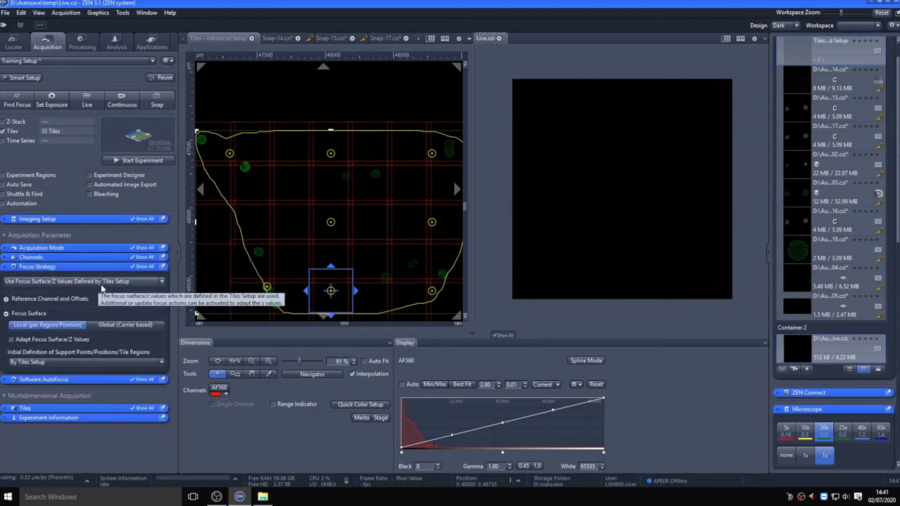
{"action": "left_click", "coordinate": [25, 408]}
{"action": "scroll", "coordinate": [136, 439], "scroll_direction": "down", "scroll_amount": 5}
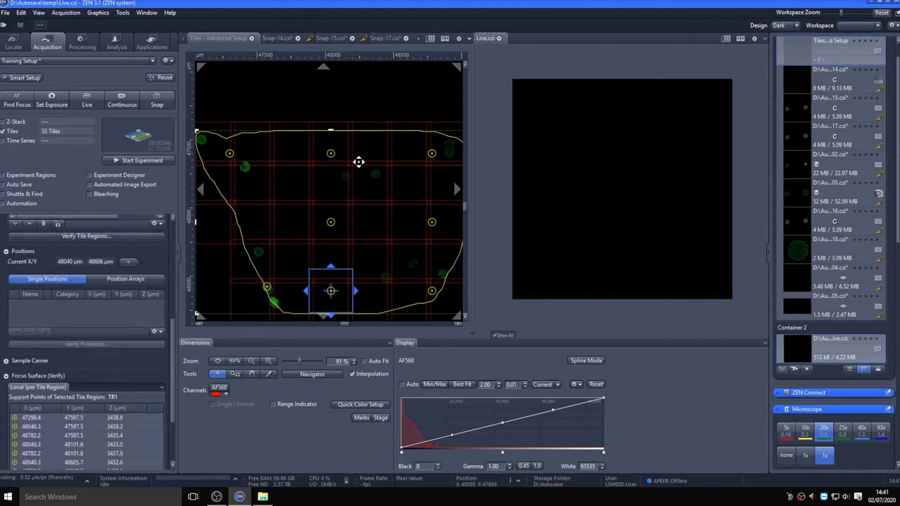
{"action": "left_click", "coordinate": [142, 165]}
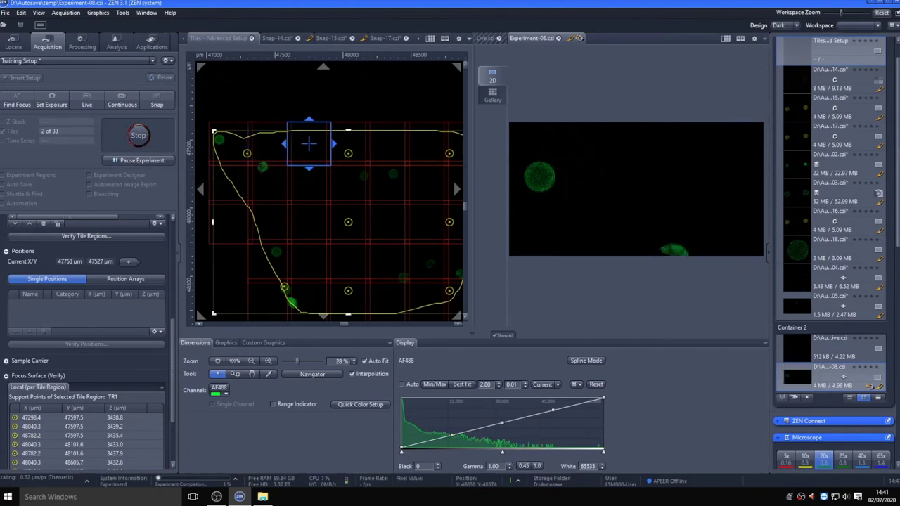
Let all 33 tiles of Experiment-08 finish, then Best Fit the display to reveal the green pollen
{"action": "scroll", "coordinate": [866, 378], "scroll_direction": "down", "scroll_amount": 5}
{"action": "scroll", "coordinate": [866, 378], "scroll_direction": "down", "scroll_amount": 3}
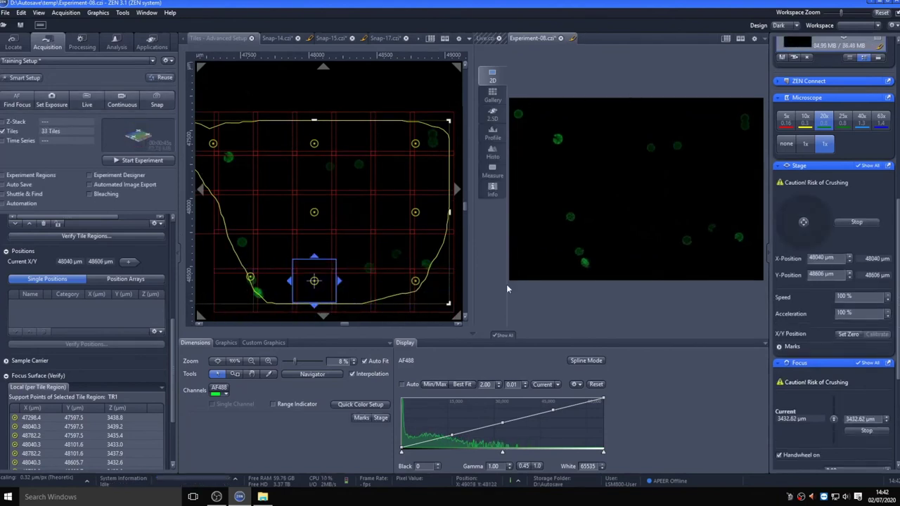
{"action": "left_click", "coordinate": [463, 384]}
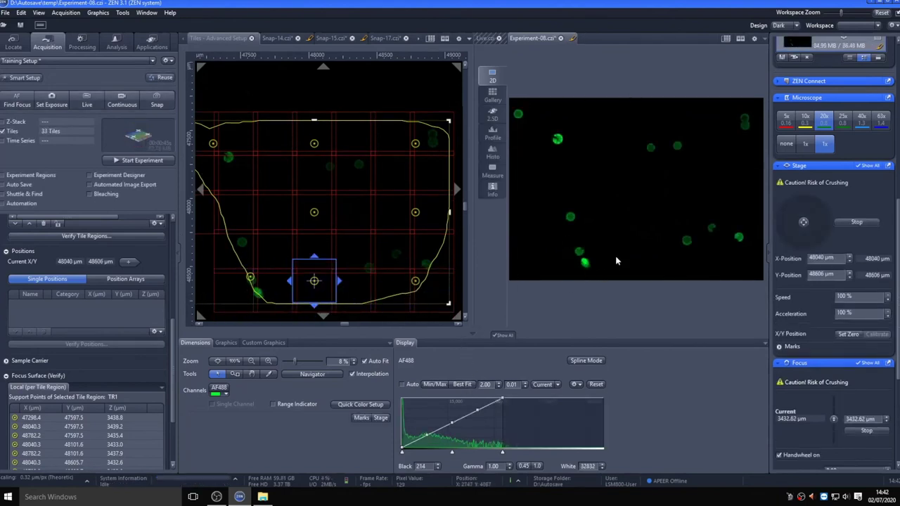
Expand Focus Strategy and change it from Software Autofocus to Definite Focus
{"action": "scroll", "coordinate": [28, 271], "scroll_direction": "up", "scroll_amount": 6}
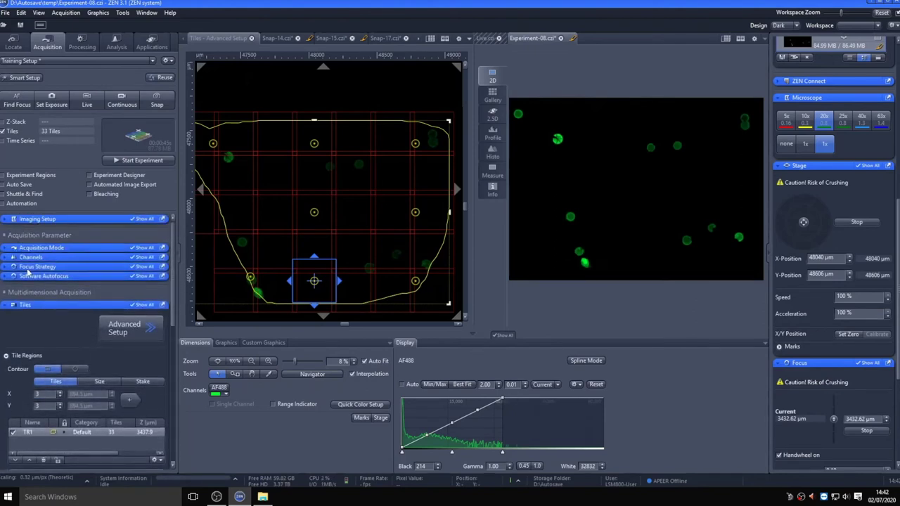
{"action": "left_click", "coordinate": [31, 267]}
{"action": "left_click", "coordinate": [28, 281]}
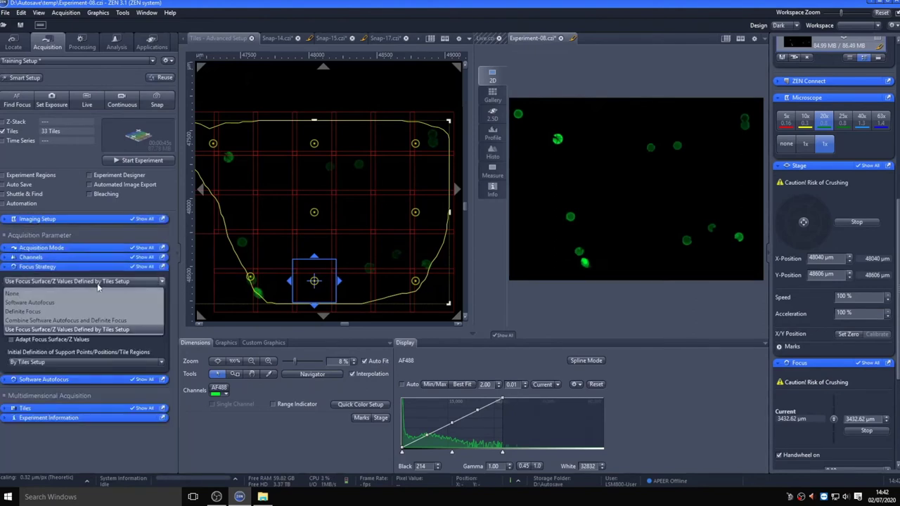
{"action": "left_click", "coordinate": [29, 302]}
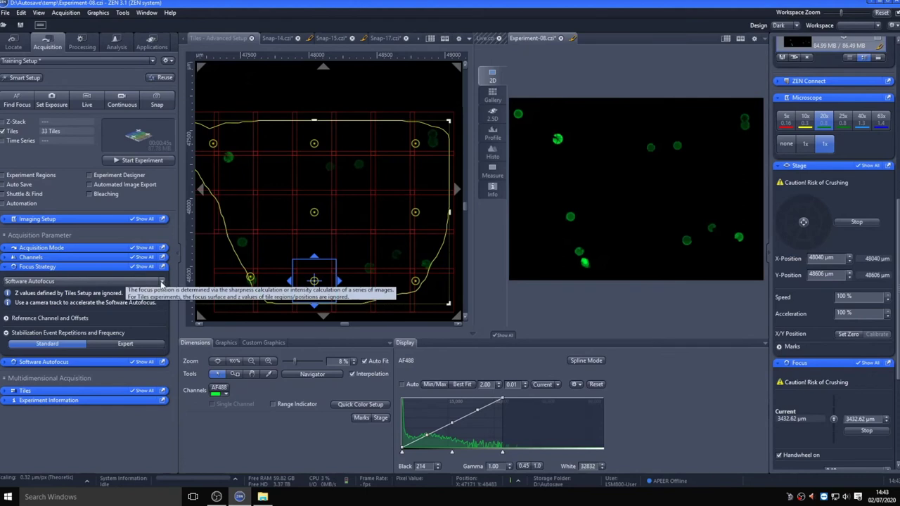
{"action": "left_click", "coordinate": [81, 282]}
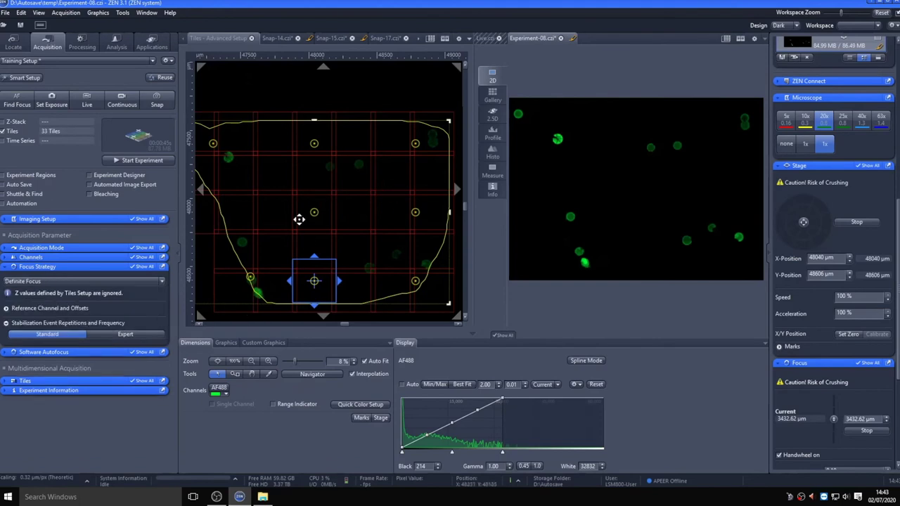
Run the Definite Focus tile experiment as Experiment-10 and stop it after about 6 of 33 tiles
{"action": "left_click", "coordinate": [227, 157]}
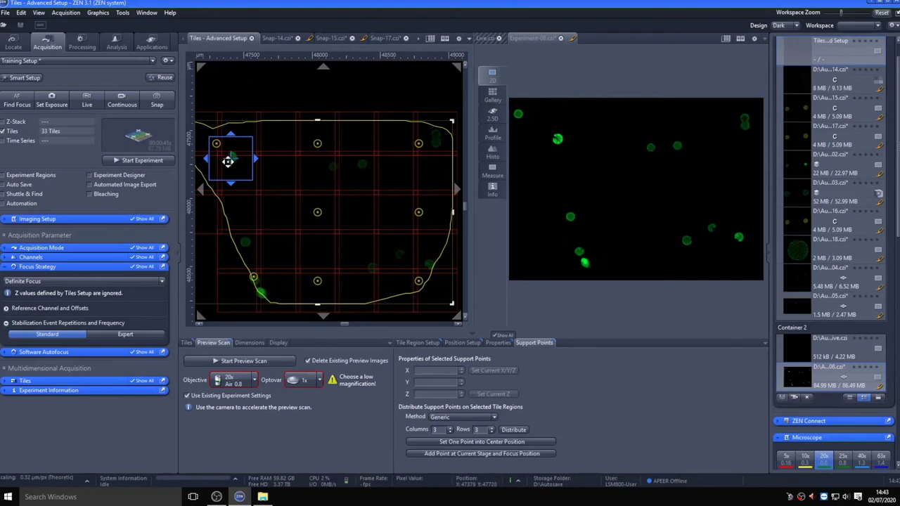
{"action": "left_click", "coordinate": [87, 102]}
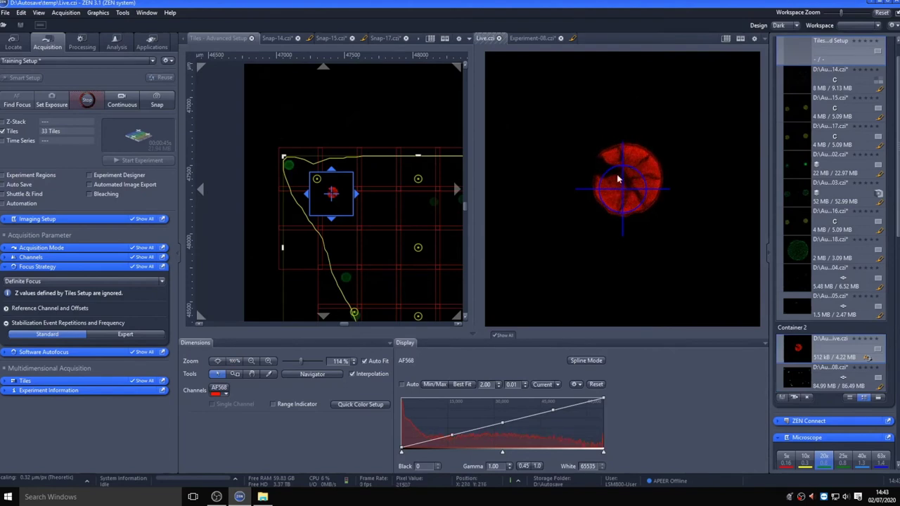
{"action": "scroll", "coordinate": [871, 243], "scroll_direction": "down", "scroll_amount": 5}
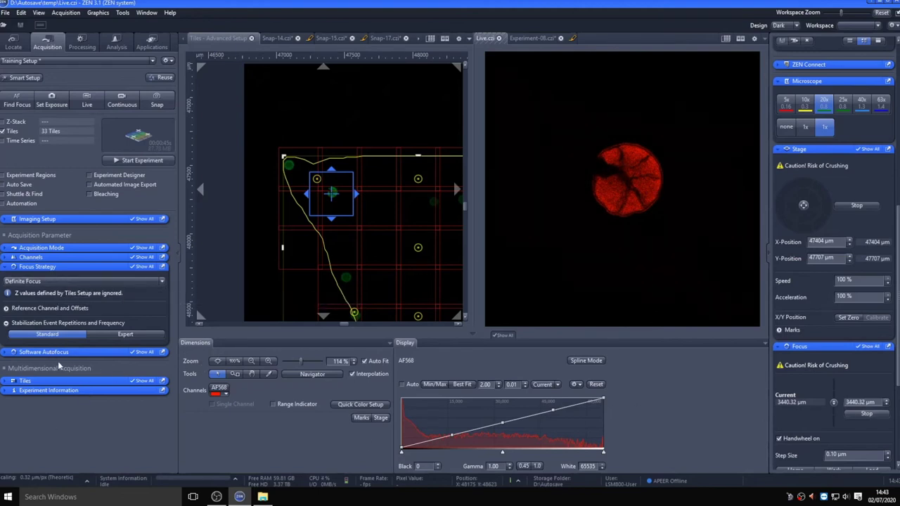
{"action": "left_click", "coordinate": [141, 161]}
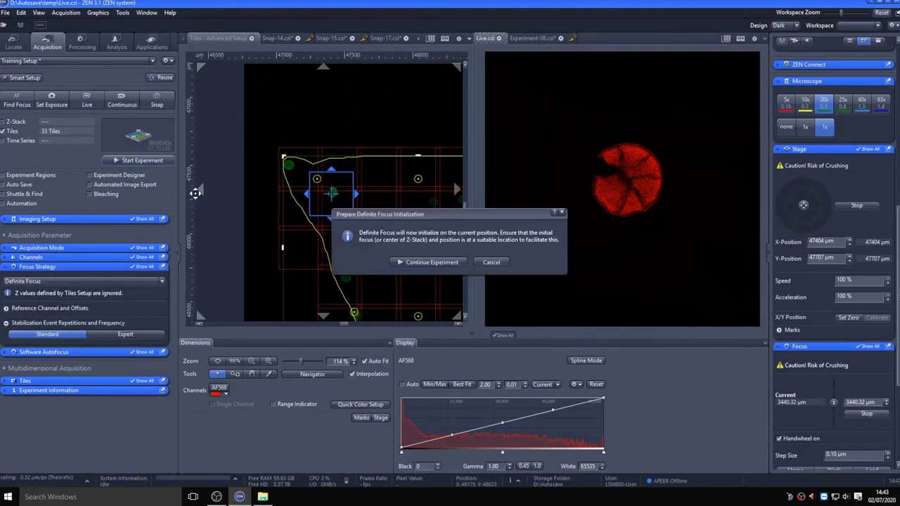
{"action": "left_click", "coordinate": [416, 263]}
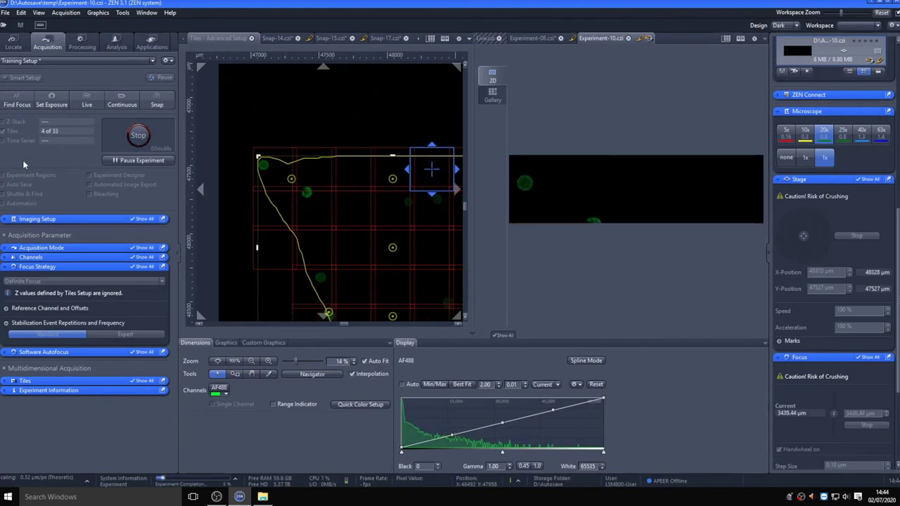
{"action": "left_click", "coordinate": [138, 137]}
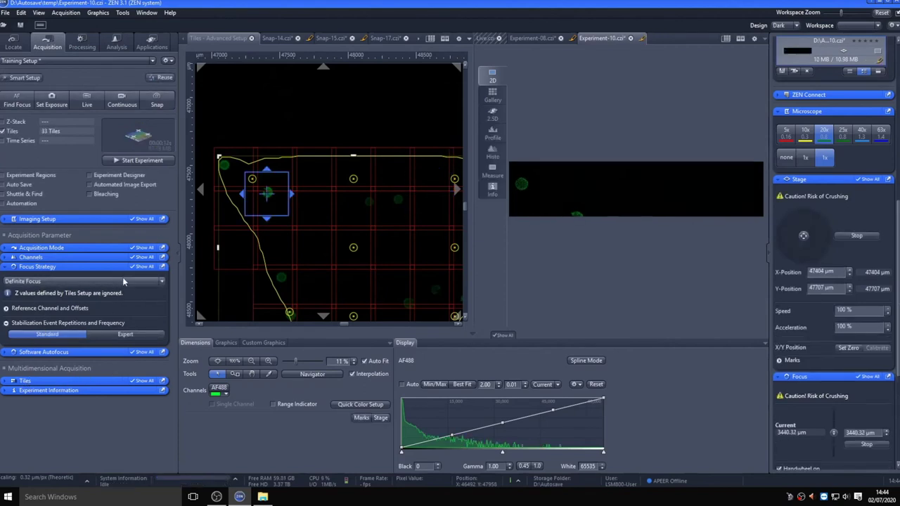
Review the Expert stabilization options, then set Stabilization Event Repetitions back to Standard
{"action": "left_click", "coordinate": [113, 335]}
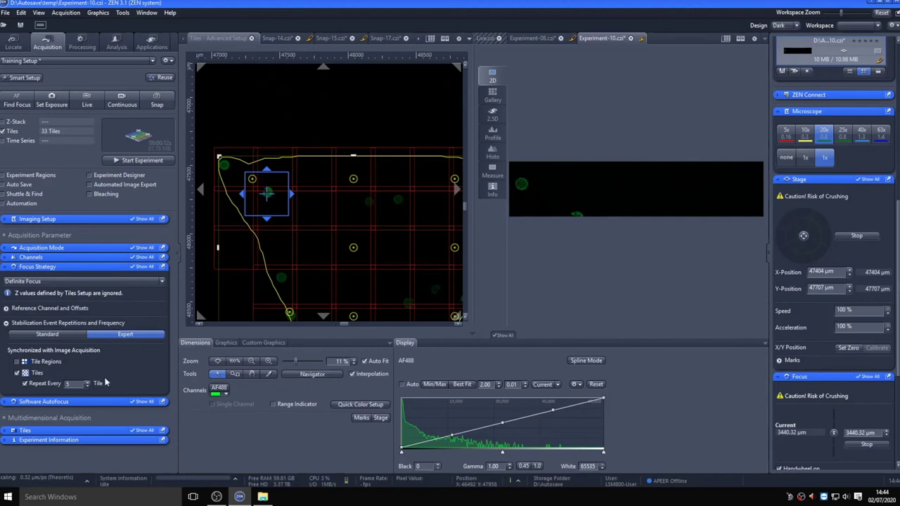
{"action": "left_click", "coordinate": [58, 334]}
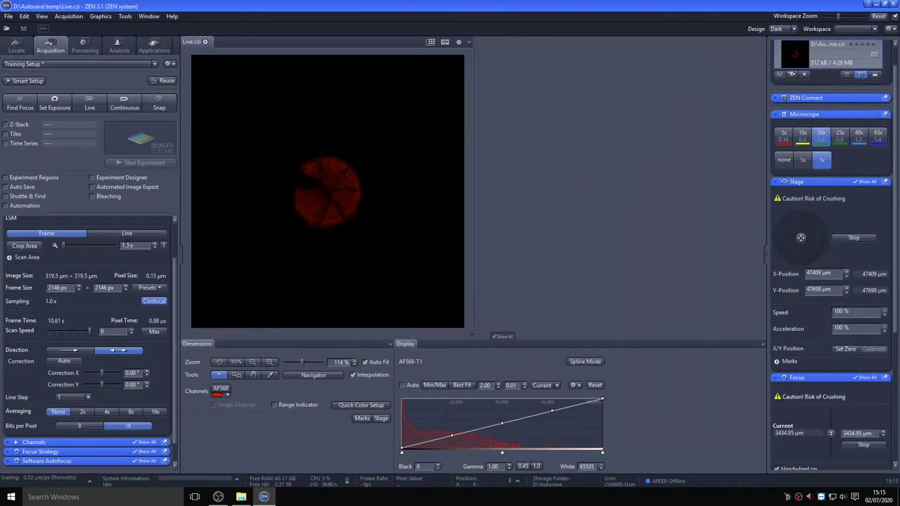
Apply Confocal sampling, set the scan zoom to 3.0x, and run a live scan of the pollen grain
{"action": "left_click_drag", "start_coordinate": [65, 246], "coordinate": [62, 245]}
{"action": "left_click", "coordinate": [25, 257]}
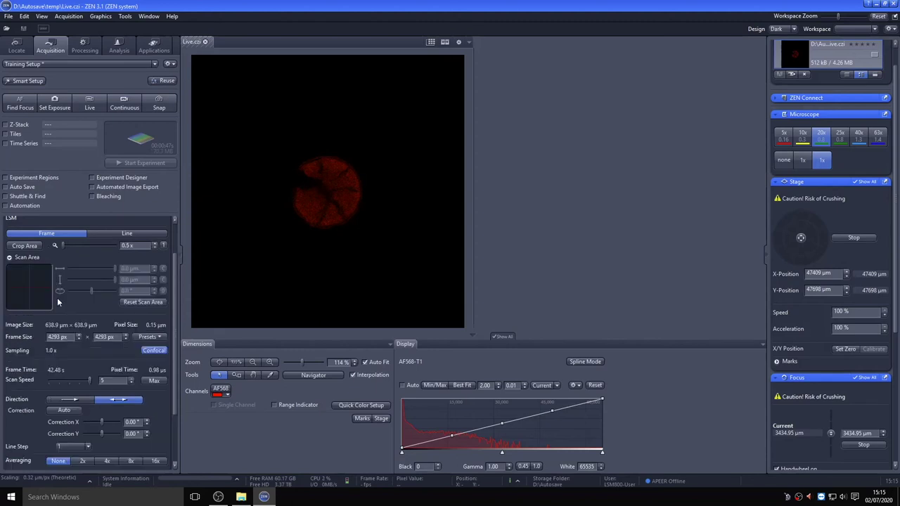
{"action": "left_click", "coordinate": [163, 245]}
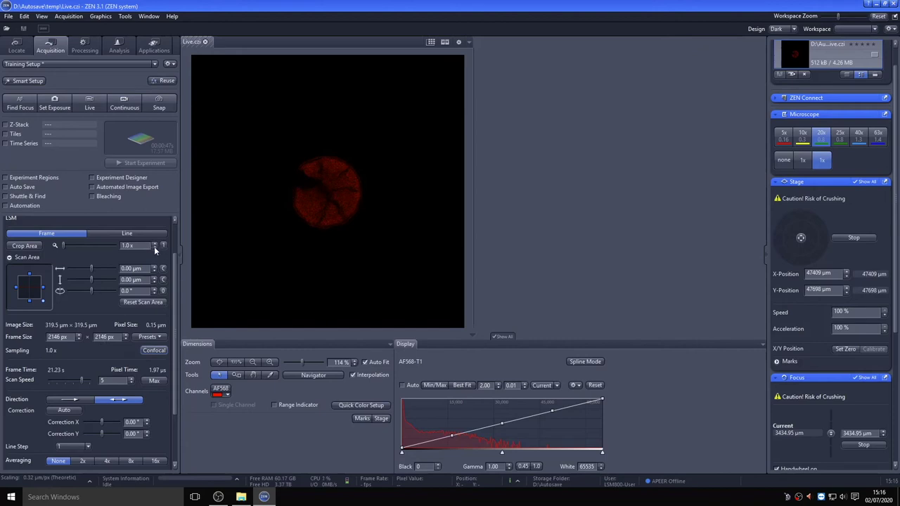
{"action": "left_click", "coordinate": [155, 249]}
{"action": "left_click", "coordinate": [155, 249]}
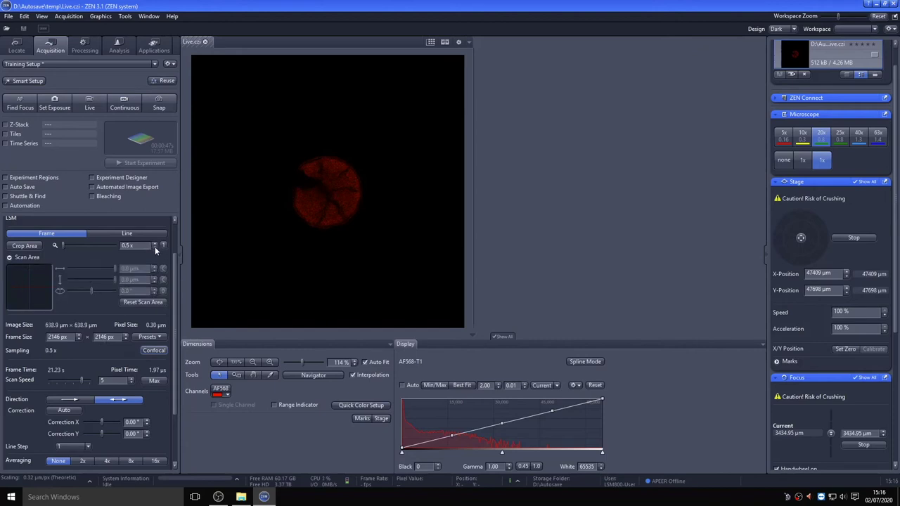
{"action": "left_click", "coordinate": [161, 350]}
{"action": "left_click", "coordinate": [65, 240]}
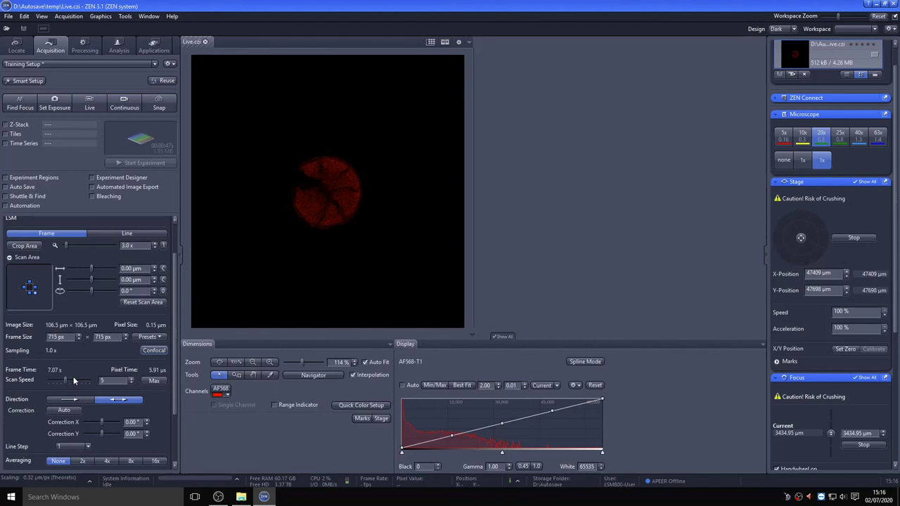
{"action": "left_click", "coordinate": [88, 107]}
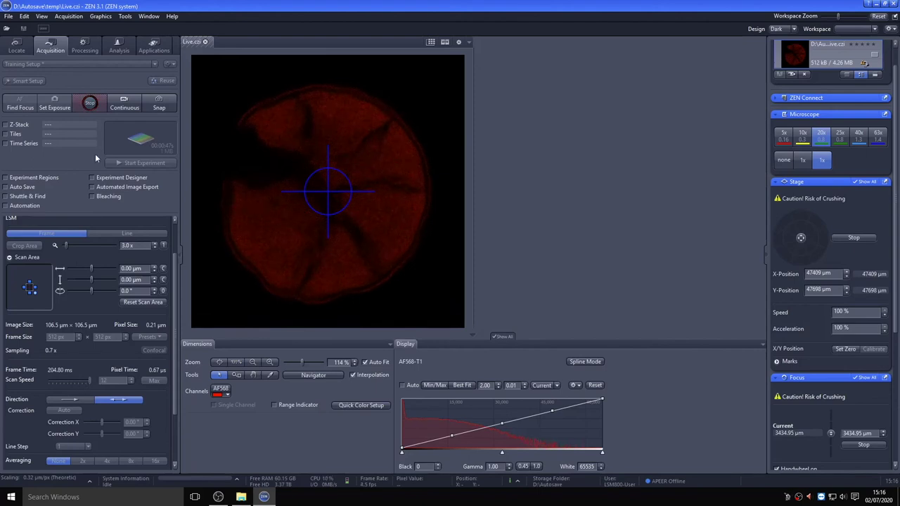
Stop the live scan and set Averaging to 4x
{"action": "left_click", "coordinate": [89, 106]}
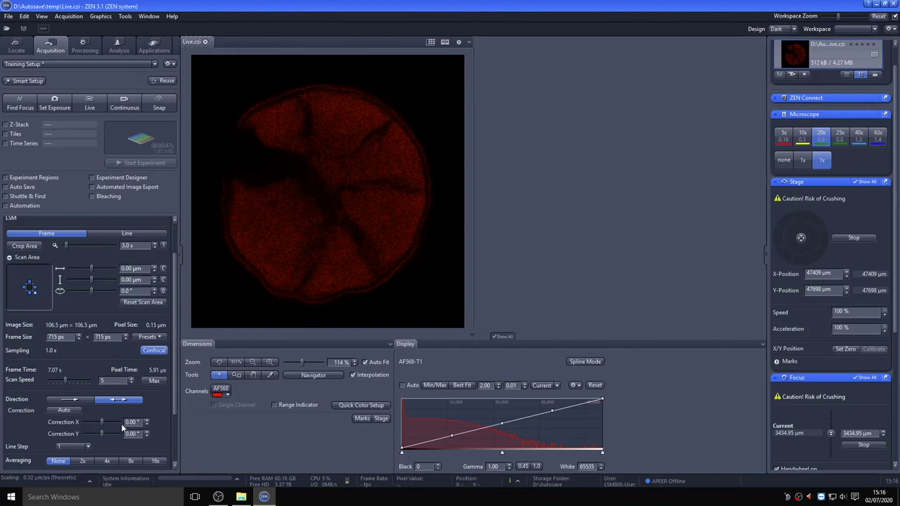
{"action": "scroll", "coordinate": [178, 394], "scroll_direction": "down", "scroll_amount": 3}
{"action": "left_click", "coordinate": [106, 387]}
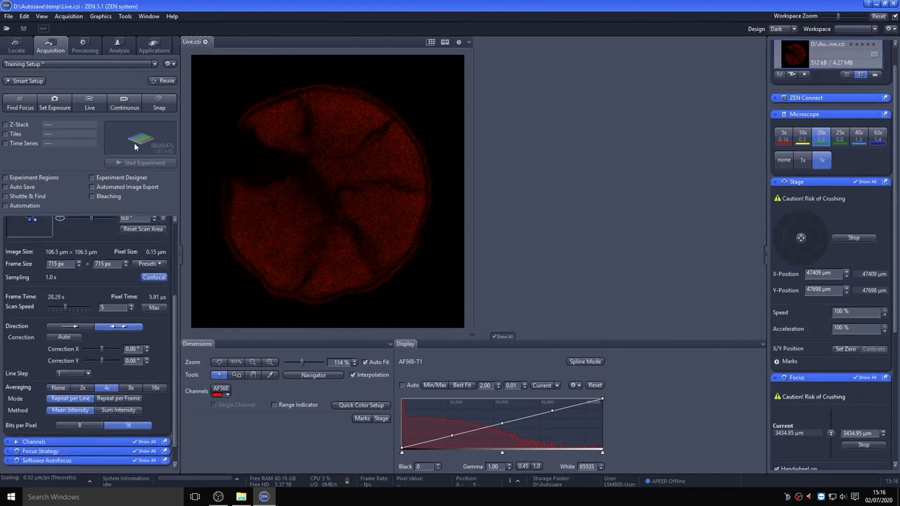
{"action": "scroll", "coordinate": [177, 249], "scroll_direction": "up", "scroll_amount": 5}
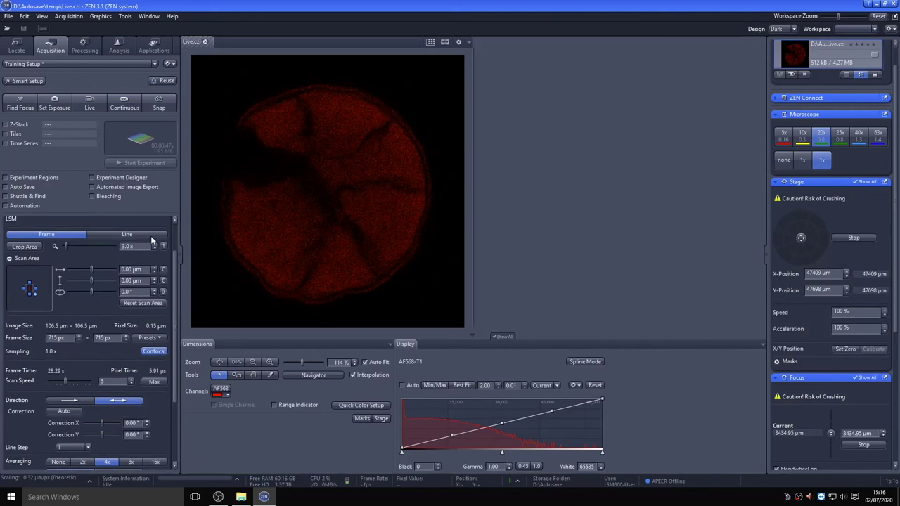
Capture a two-channel snapshot of the pollen grain as Snap-21
{"action": "left_click", "coordinate": [159, 104]}
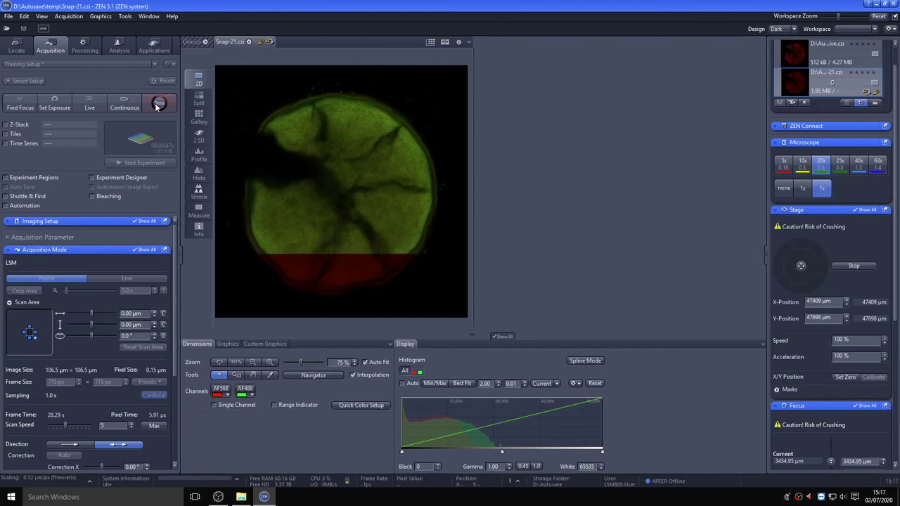
{"action": "left_click", "coordinate": [157, 105]}
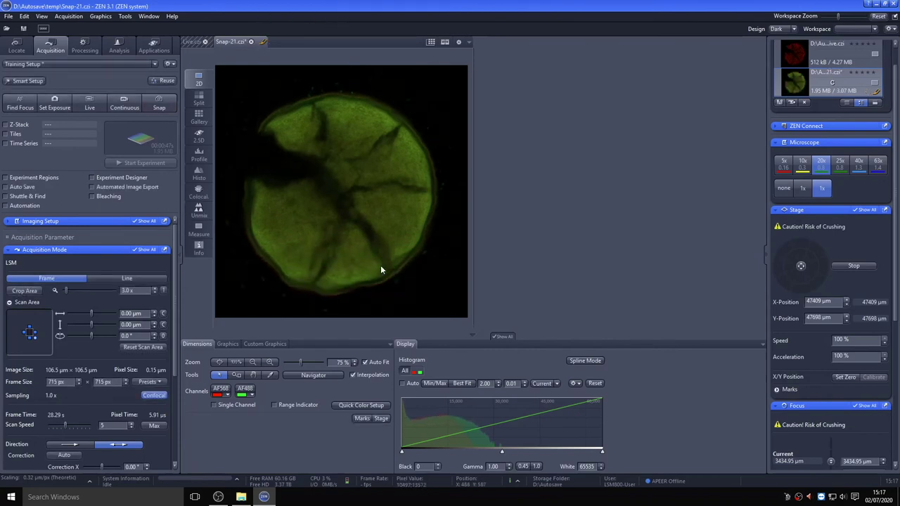
{"action": "left_click", "coordinate": [19, 82]}
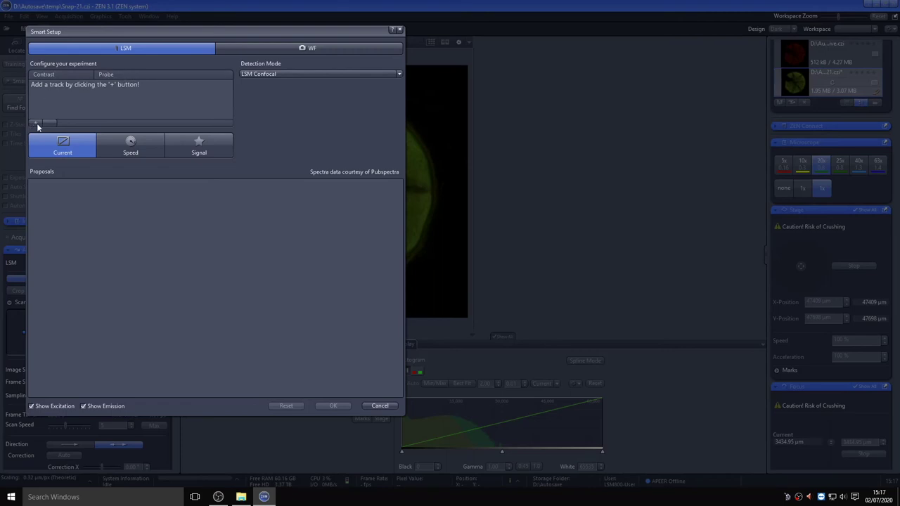
Add Alexa Fluor 488 and Alexa Fluor 568 tracks with Airyscan SR detection in Smart Setup
{"action": "left_click", "coordinate": [36, 123]}
{"action": "double_click", "coordinate": [93, 88]}
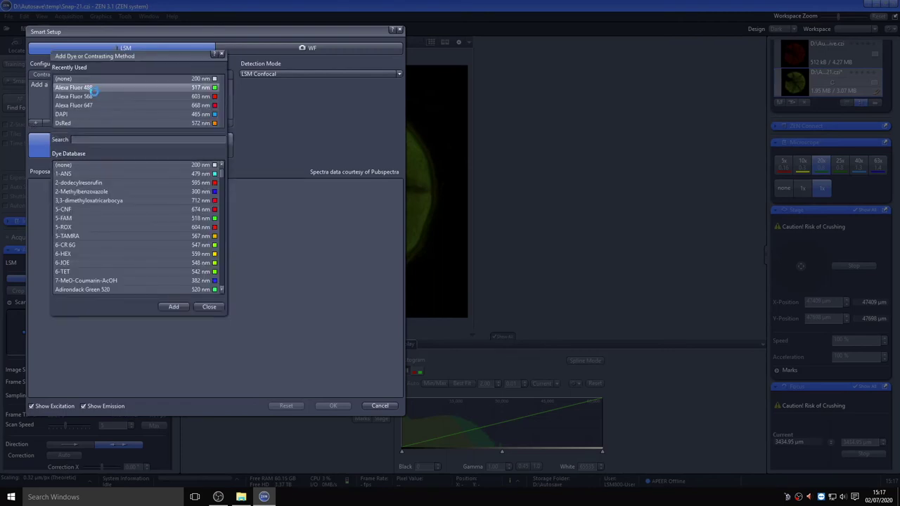
{"action": "double_click", "coordinate": [93, 96]}
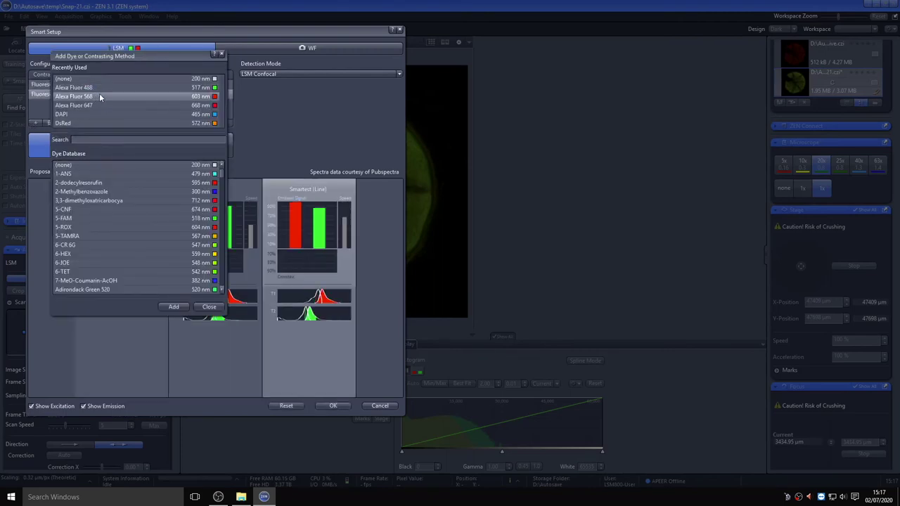
{"action": "left_click", "coordinate": [209, 306]}
{"action": "left_click", "coordinate": [251, 74]}
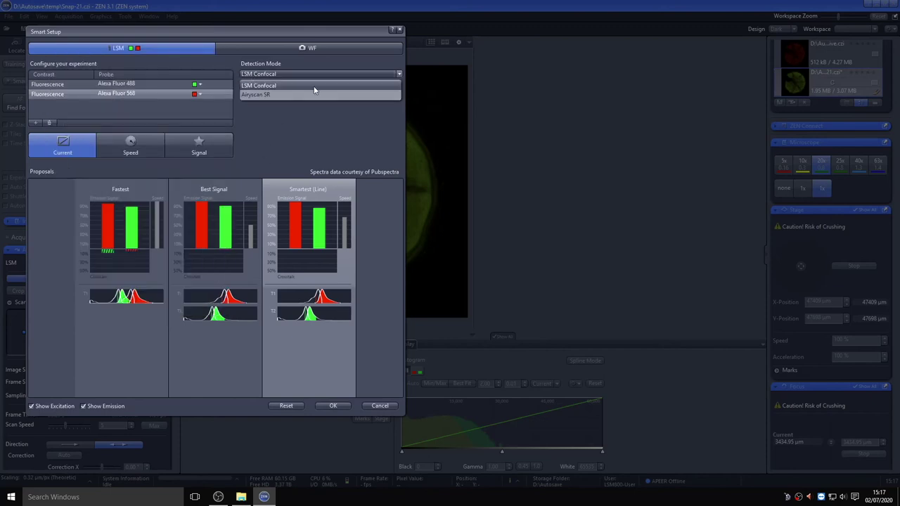
{"action": "left_click", "coordinate": [251, 96]}
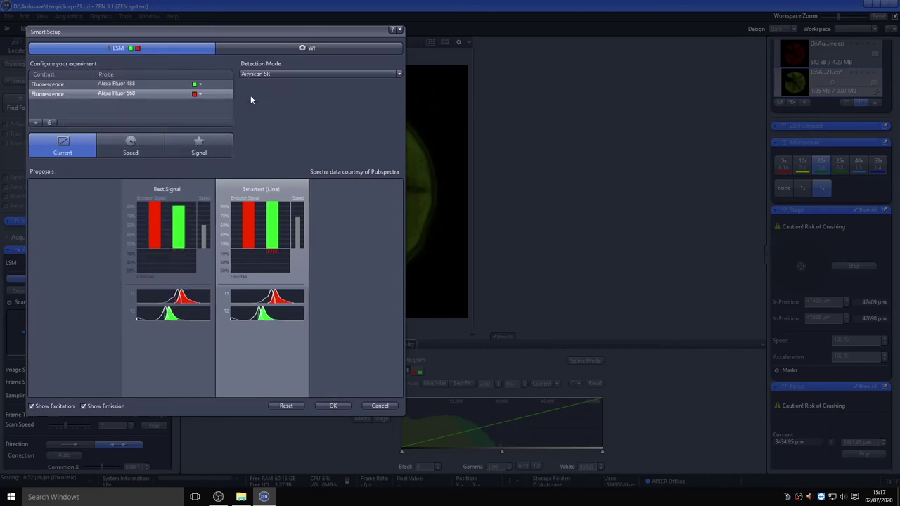
{"action": "left_click", "coordinate": [333, 406]}
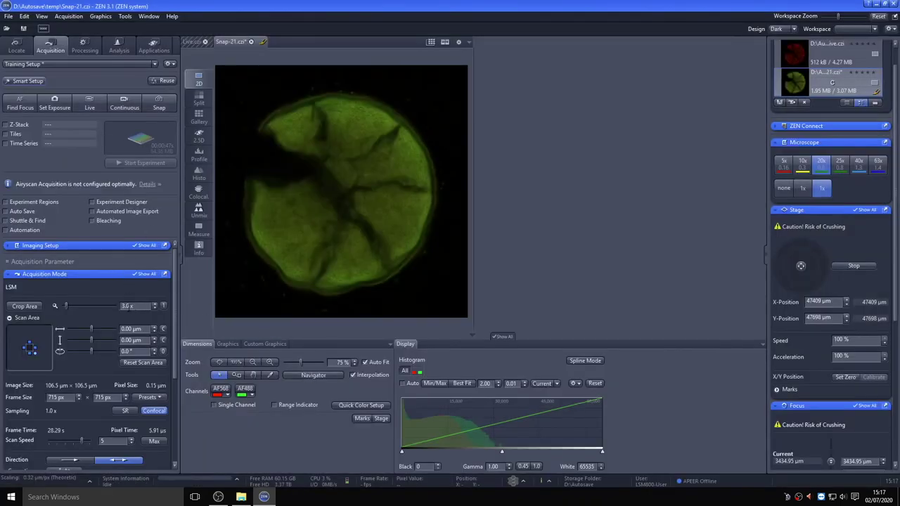
Start a live Airyscan scan, raise the 561 nm laser to 1.0 %, and Best Fit the display
{"action": "left_click", "coordinate": [90, 103]}
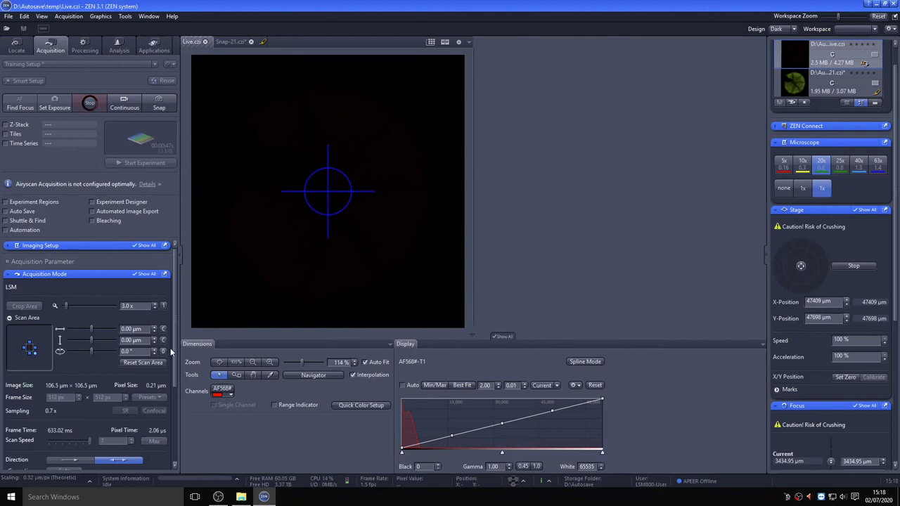
{"action": "left_click_drag", "start_coordinate": [173, 353], "coordinate": [174, 433]}
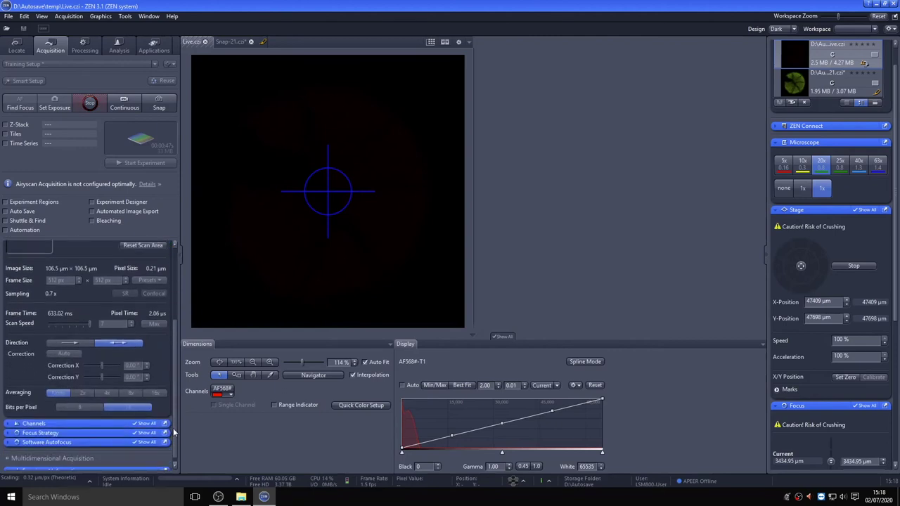
{"action": "left_click", "coordinate": [111, 421]}
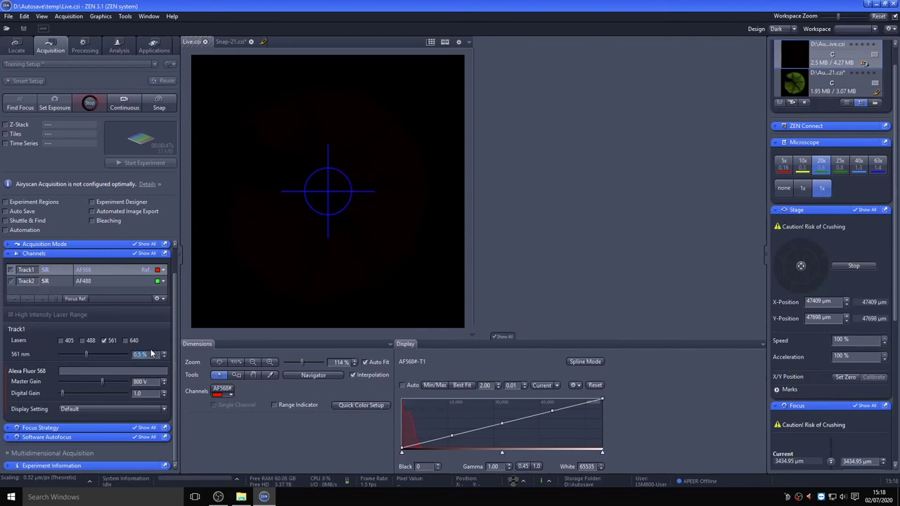
{"action": "scroll", "coordinate": [151, 354], "scroll_direction": "up", "scroll_amount": 5}
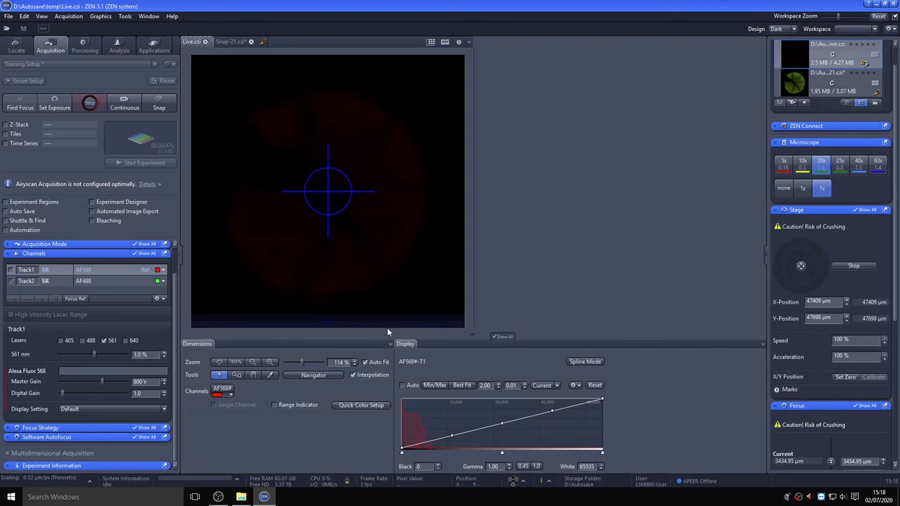
{"action": "left_click", "coordinate": [463, 386]}
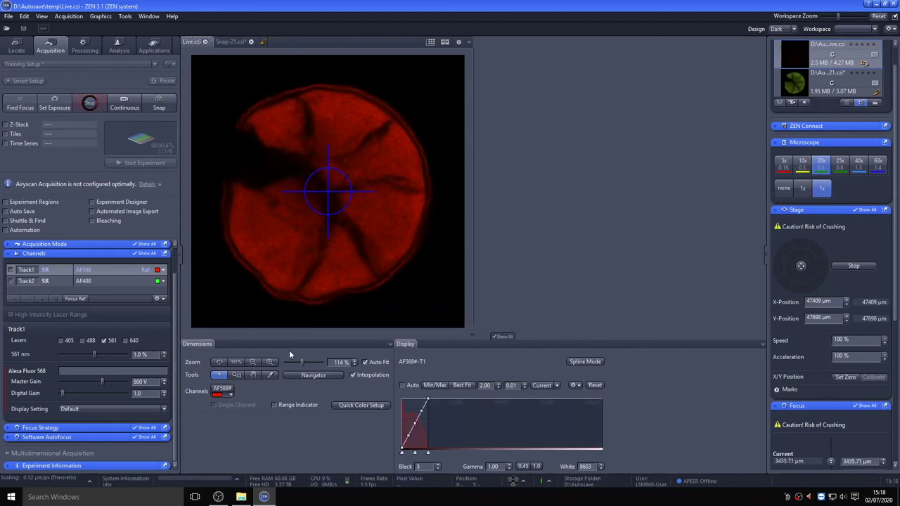
Set the Track2 488 nm laser power to 0.5 % and stop the live scan
{"action": "left_click", "coordinate": [100, 280]}
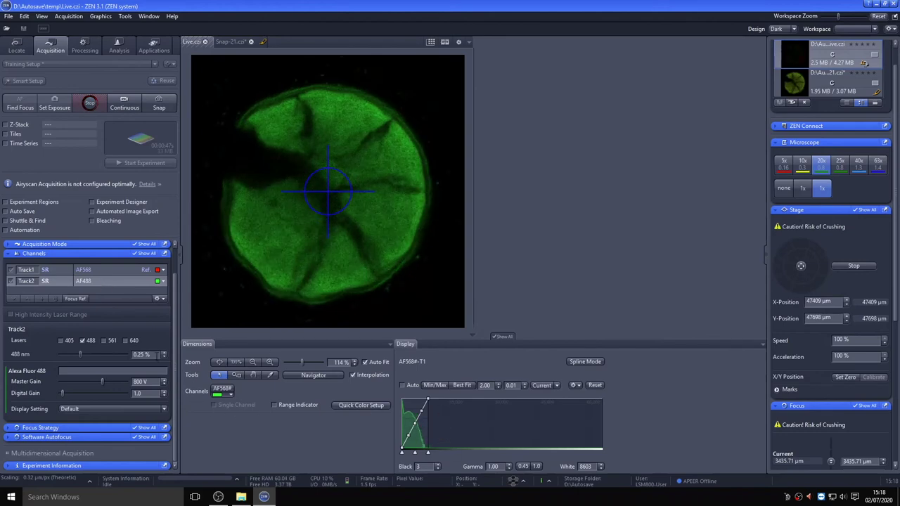
{"action": "double_click", "coordinate": [154, 355]}
{"action": "key", "text": "BackSpace"}
{"action": "type", "text": "0.5"}
{"action": "key", "text": "Return"}
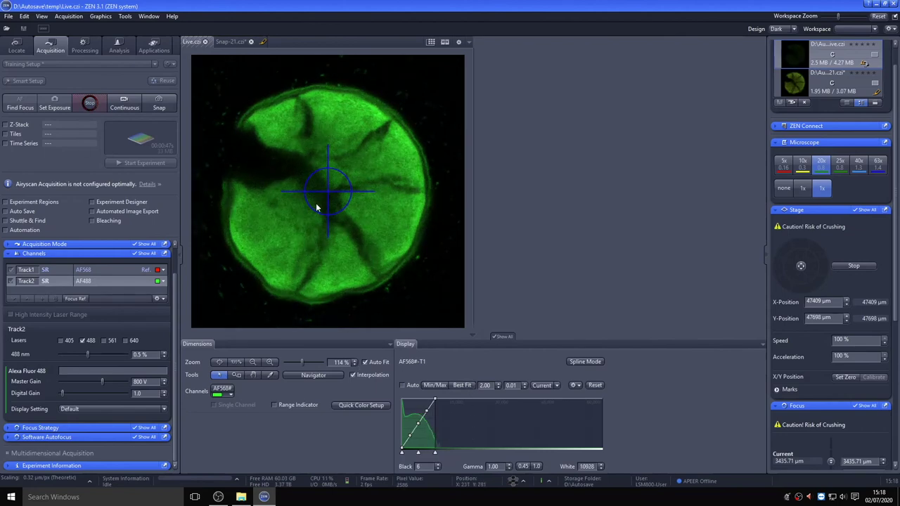
{"action": "left_click", "coordinate": [89, 105]}
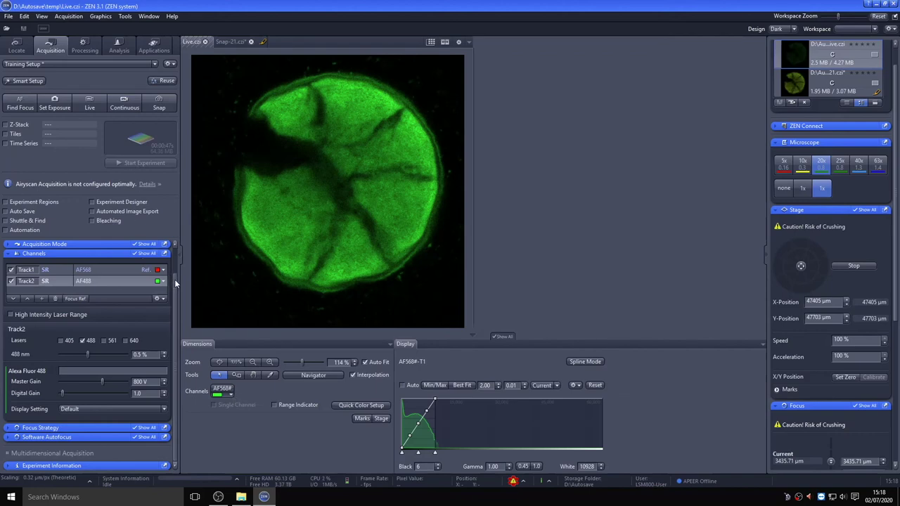
{"action": "scroll", "coordinate": [176, 284], "scroll_direction": "up", "scroll_amount": 1}
{"action": "left_click", "coordinate": [103, 274]}
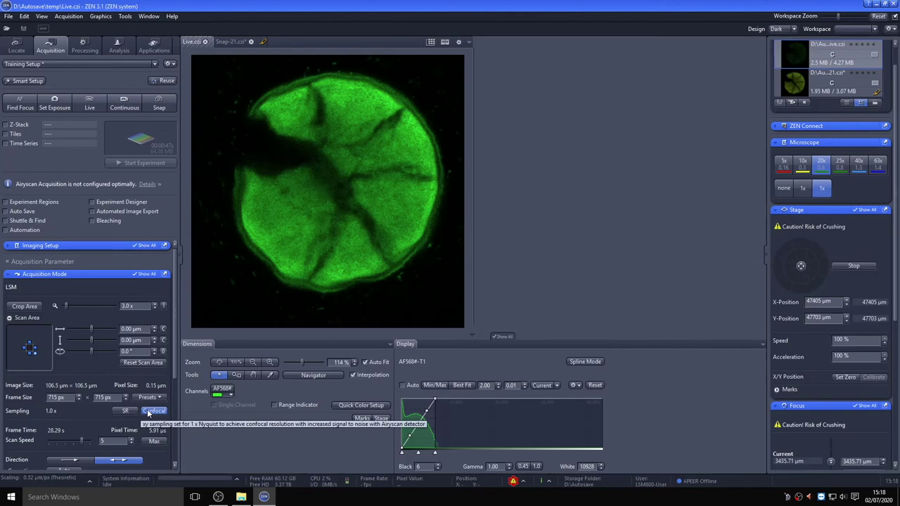
Select SR sampling for 1430 px frames and start the Airyscan snapshot Snap-22
{"action": "left_click", "coordinate": [125, 411]}
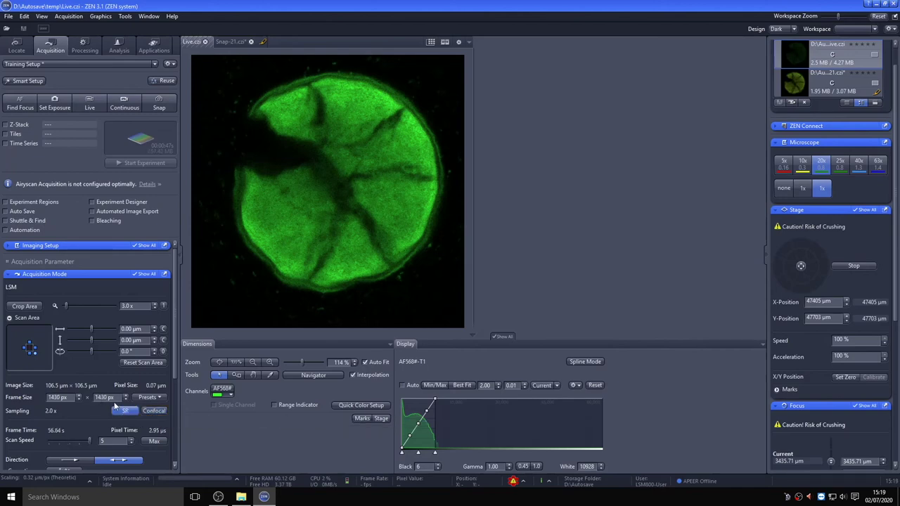
{"action": "left_click", "coordinate": [156, 412]}
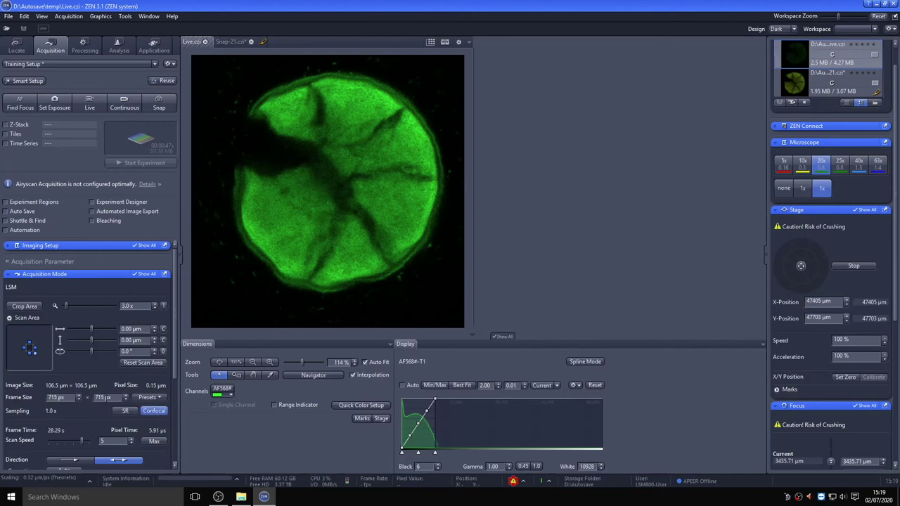
{"action": "left_click", "coordinate": [124, 411]}
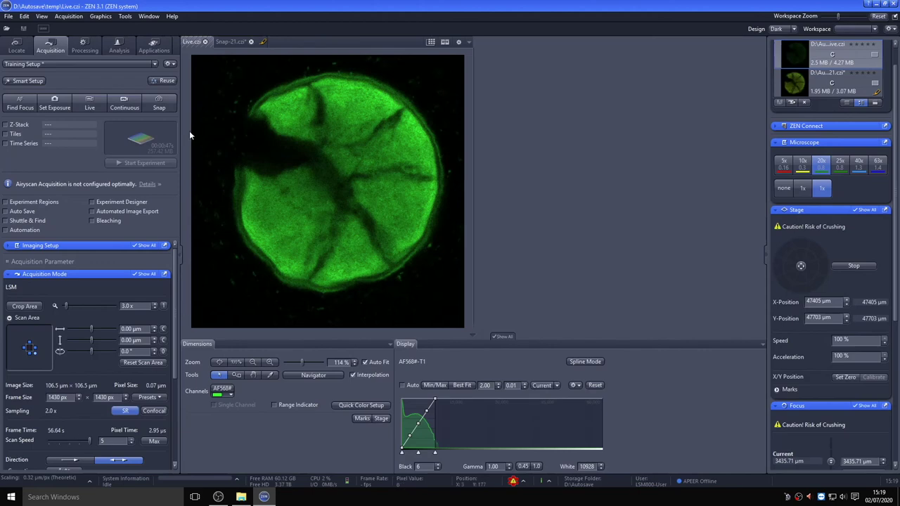
{"action": "left_click", "coordinate": [165, 109]}
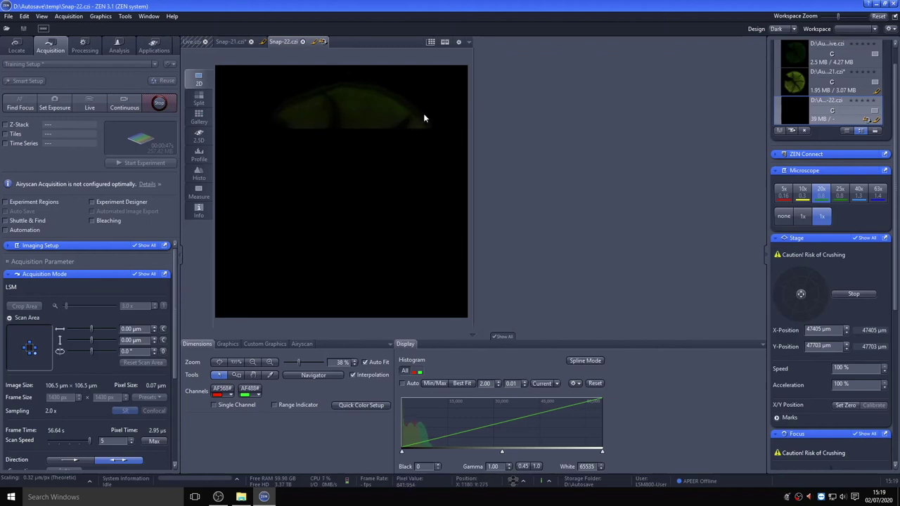
Collapse the Channels section, apply Best Fit to Snap-22's display, and zoom in
{"action": "scroll", "coordinate": [176, 314], "scroll_direction": "down", "scroll_amount": 10}
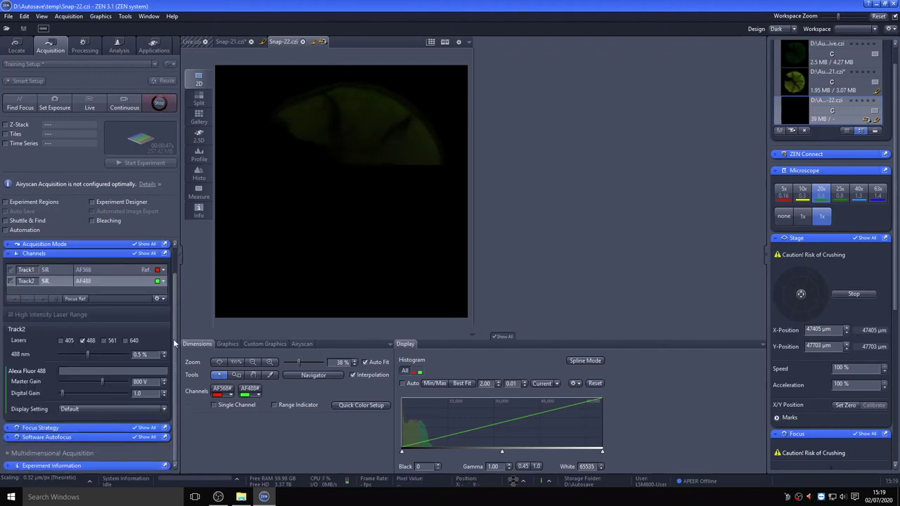
{"action": "scroll", "coordinate": [110, 289], "scroll_direction": "up", "scroll_amount": 5}
{"action": "left_click", "coordinate": [110, 284]}
{"action": "left_click", "coordinate": [464, 384]}
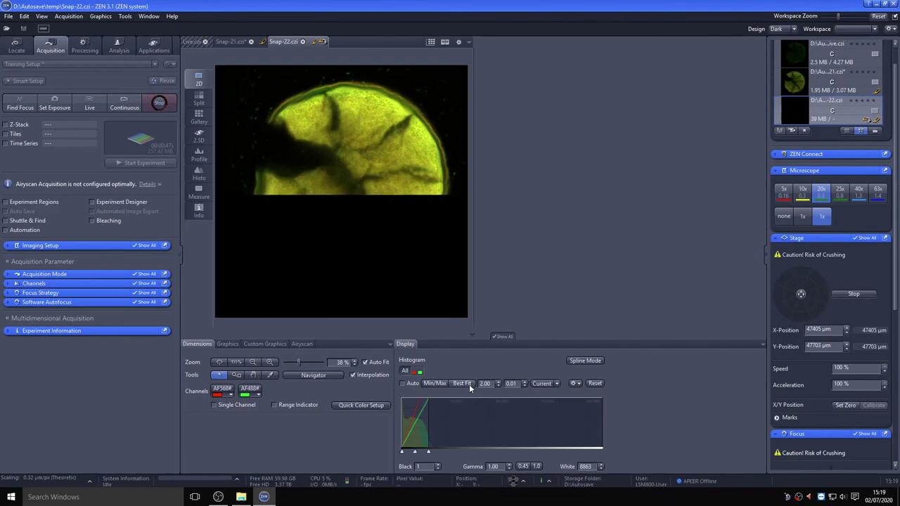
{"action": "scroll", "coordinate": [371, 148], "scroll_direction": "up", "scroll_amount": 5}
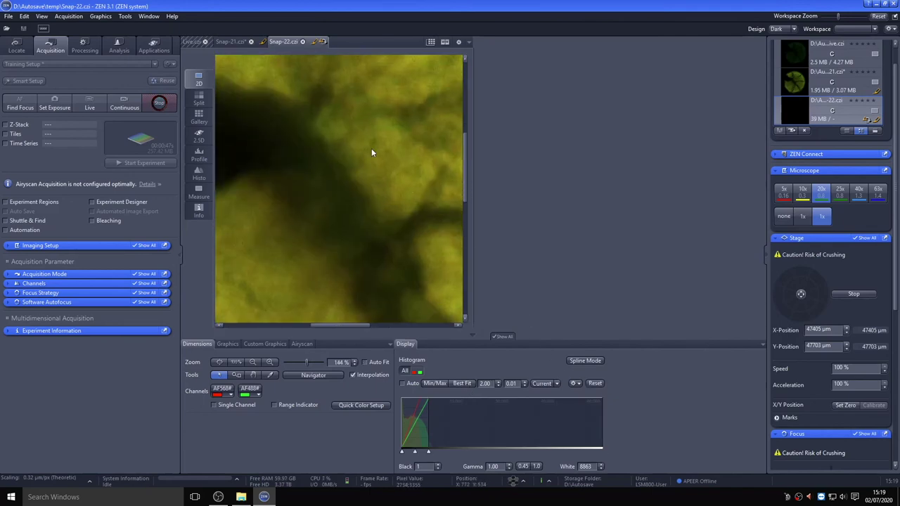
{"action": "scroll", "coordinate": [371, 153], "scroll_direction": "up", "scroll_amount": 1}
{"action": "scroll", "coordinate": [239, 188], "scroll_direction": "up", "scroll_amount": 2}
{"action": "scroll", "coordinate": [269, 211], "scroll_direction": "down", "scroll_amount": 8}
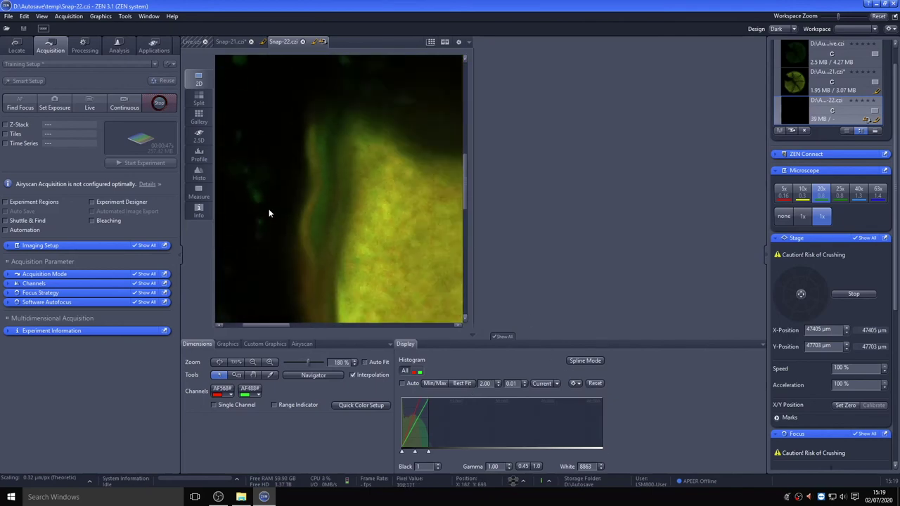
Place Snap-22 beside Snap-21 in a split view and adjust the zoom
{"action": "left_click_drag", "start_coordinate": [283, 44], "coordinate": [596, 69]}
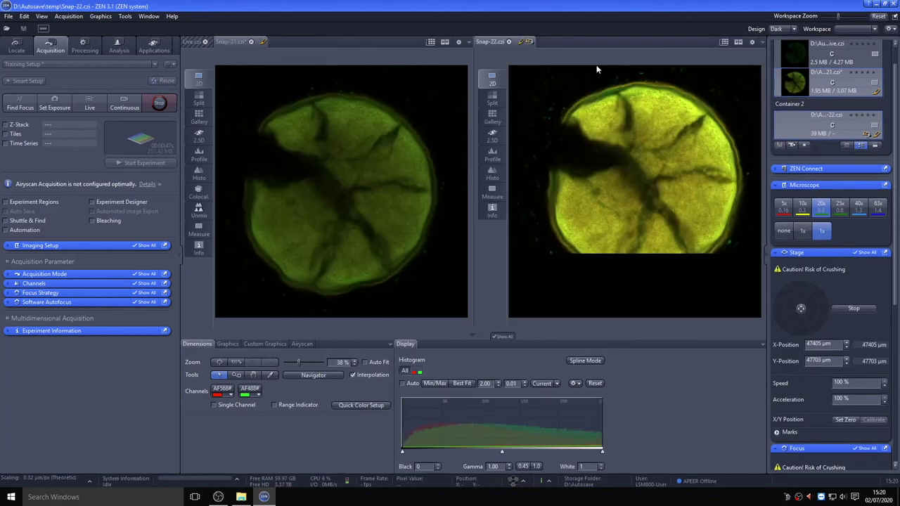
{"action": "scroll", "coordinate": [439, 193], "scroll_direction": "up", "scroll_amount": 3}
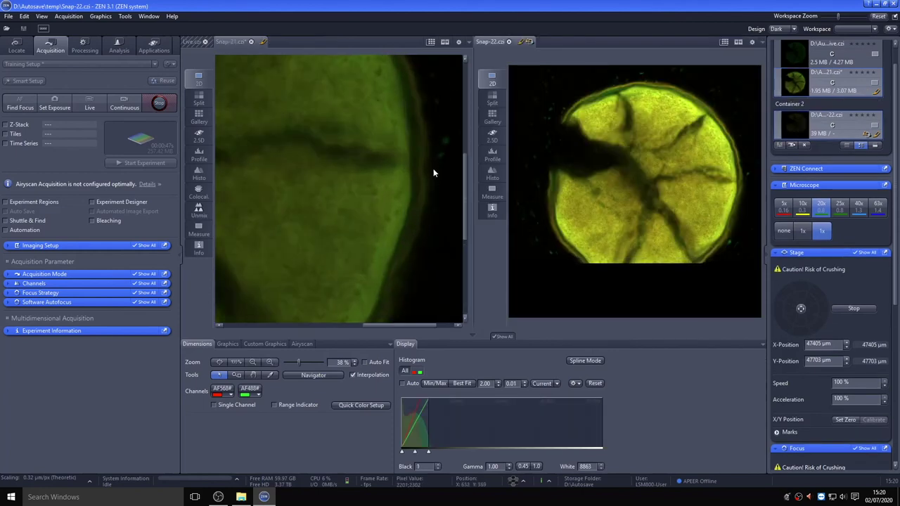
{"action": "scroll", "coordinate": [434, 156], "scroll_direction": "up", "scroll_amount": 2}
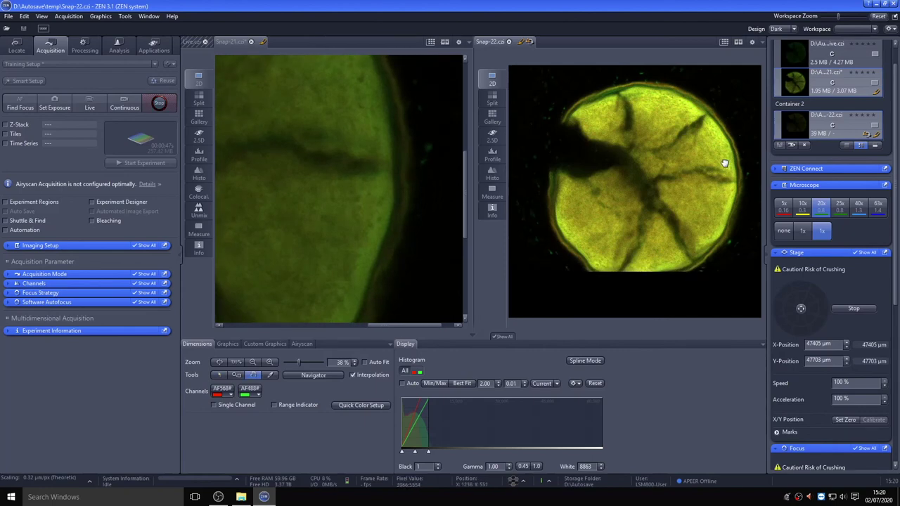
{"action": "scroll", "coordinate": [332, 282], "scroll_direction": "down", "scroll_amount": 5}
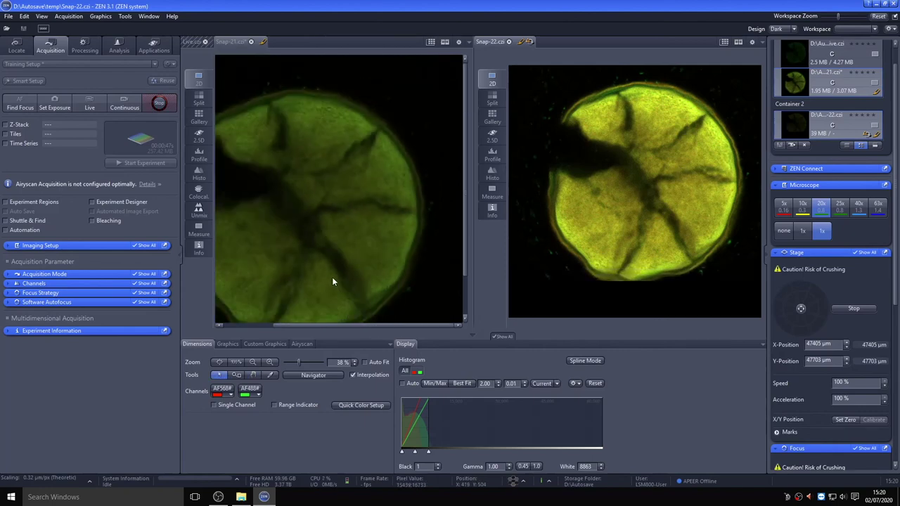
{"action": "scroll", "coordinate": [332, 277], "scroll_direction": "down", "scroll_amount": 2}
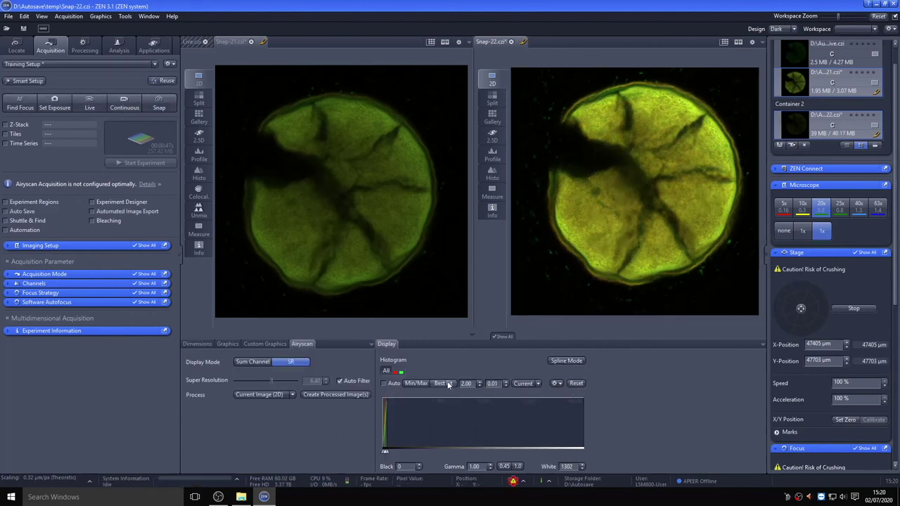
Start a live scan and raise the 488 nm laser power to 1.0 %
{"action": "left_click", "coordinate": [88, 106]}
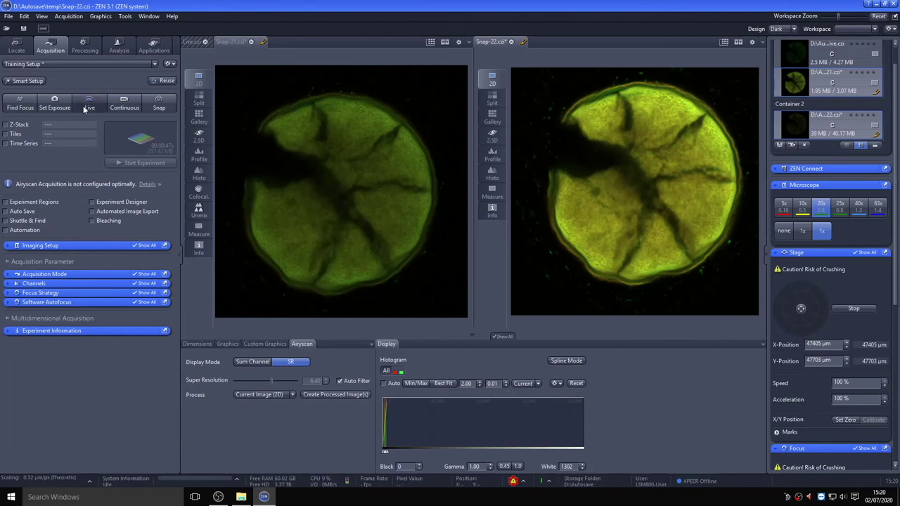
{"action": "left_click", "coordinate": [62, 284]}
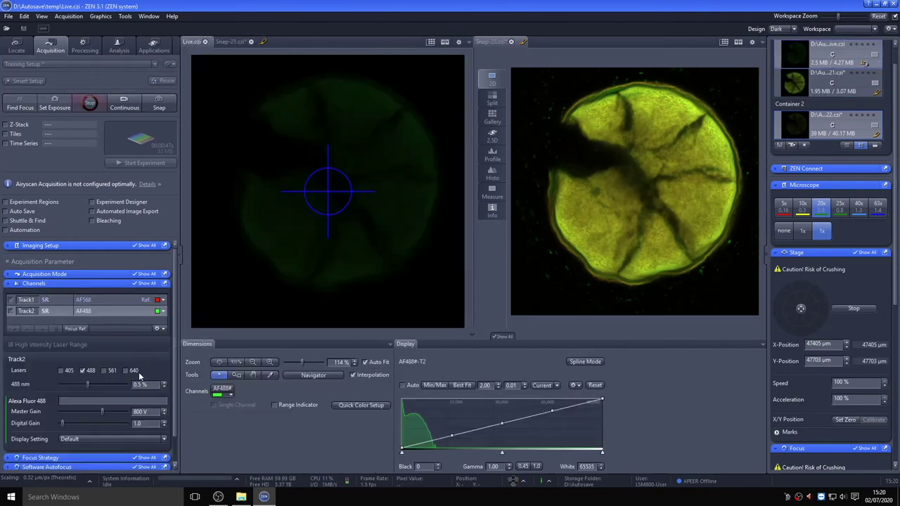
{"action": "scroll", "coordinate": [140, 383], "scroll_direction": "up", "scroll_amount": 5}
Check the Airyscan detector status, stop the live scan, and return to Snap-22
{"action": "left_click", "coordinate": [517, 482]}
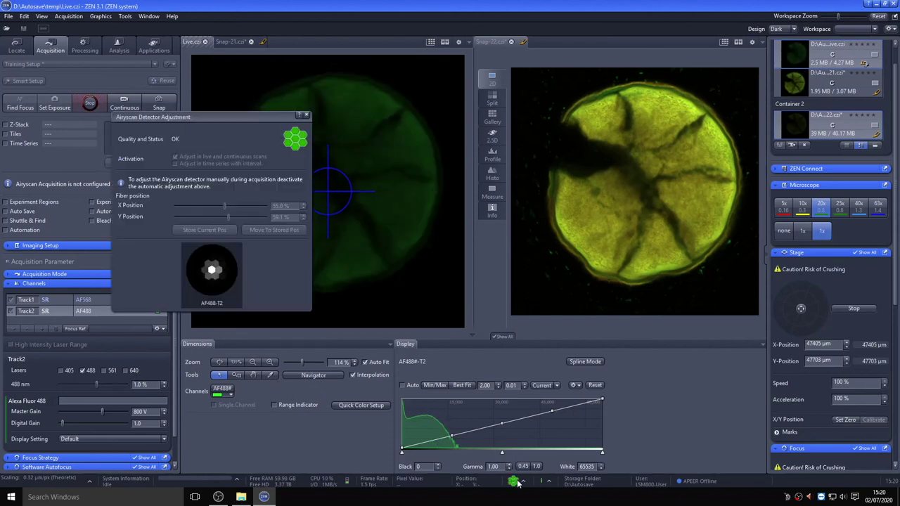
{"action": "left_click", "coordinate": [517, 482]}
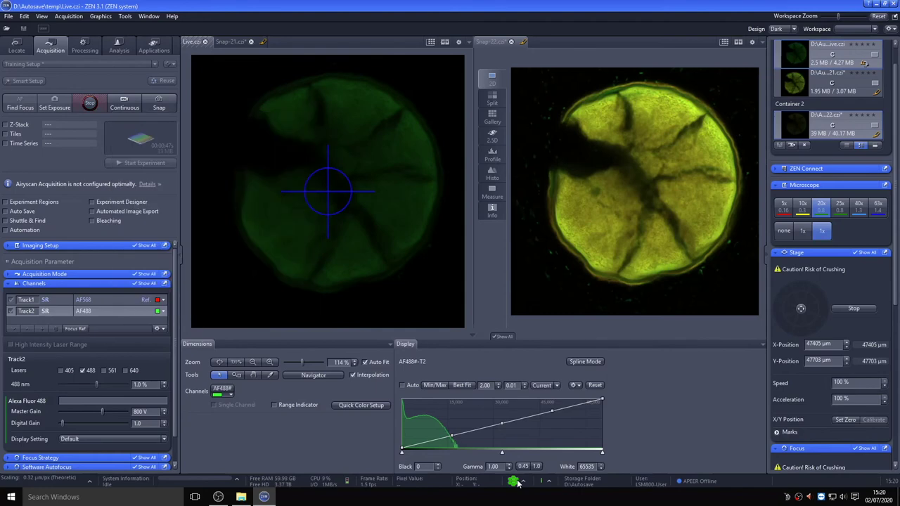
{"action": "left_click", "coordinate": [95, 107]}
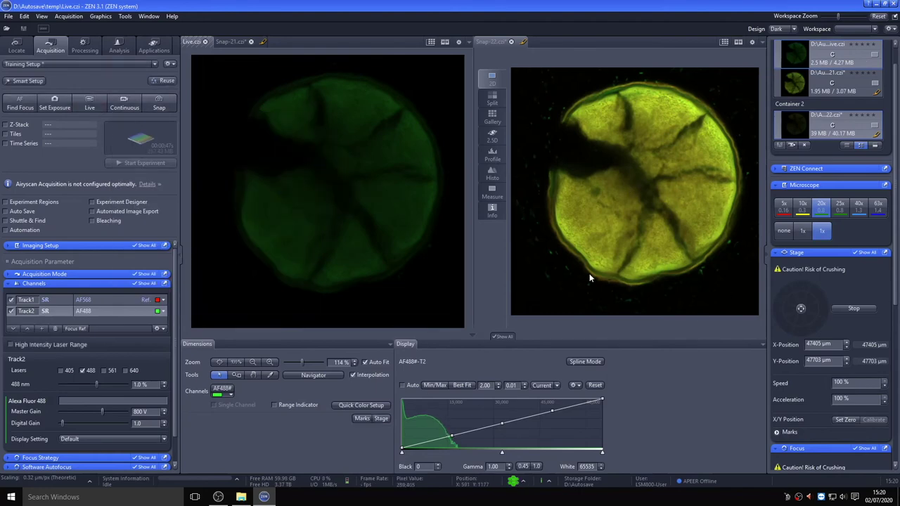
{"action": "left_click", "coordinate": [595, 192]}
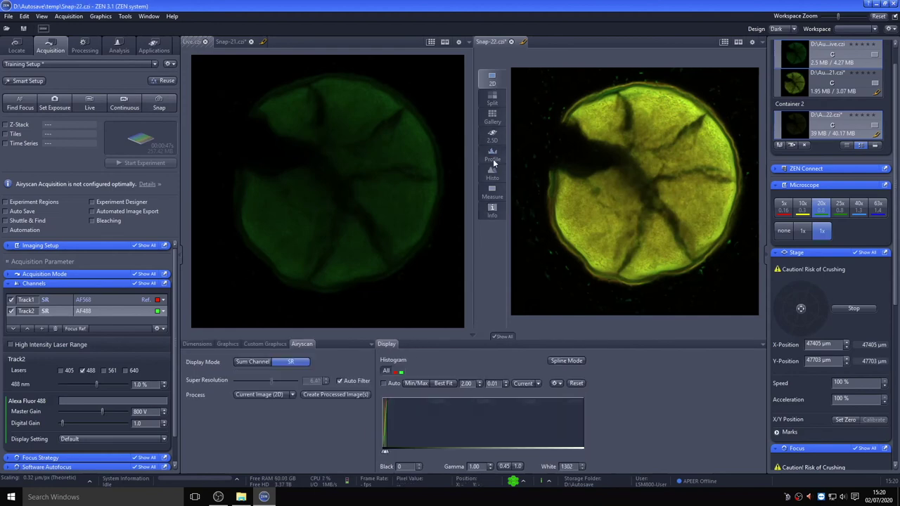
{"action": "left_click", "coordinate": [243, 364]}
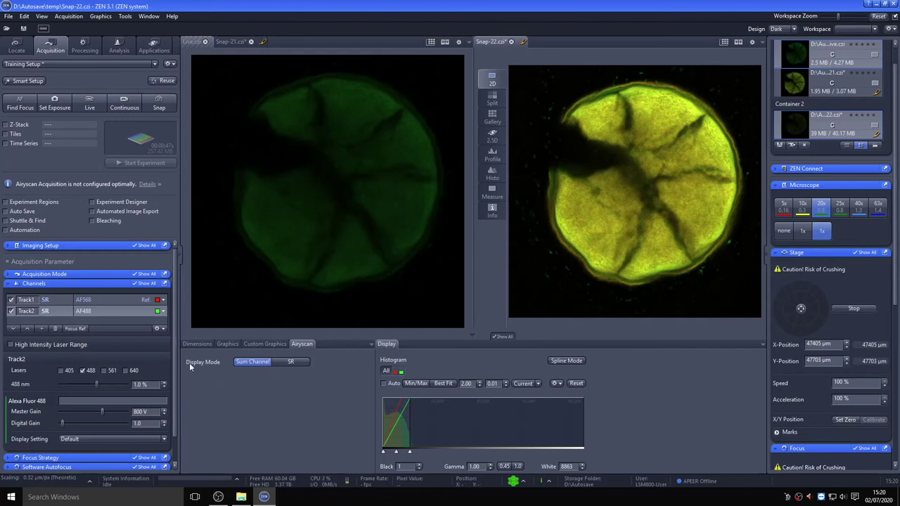
{"action": "left_click", "coordinate": [196, 344]}
{"action": "left_click", "coordinate": [227, 345]}
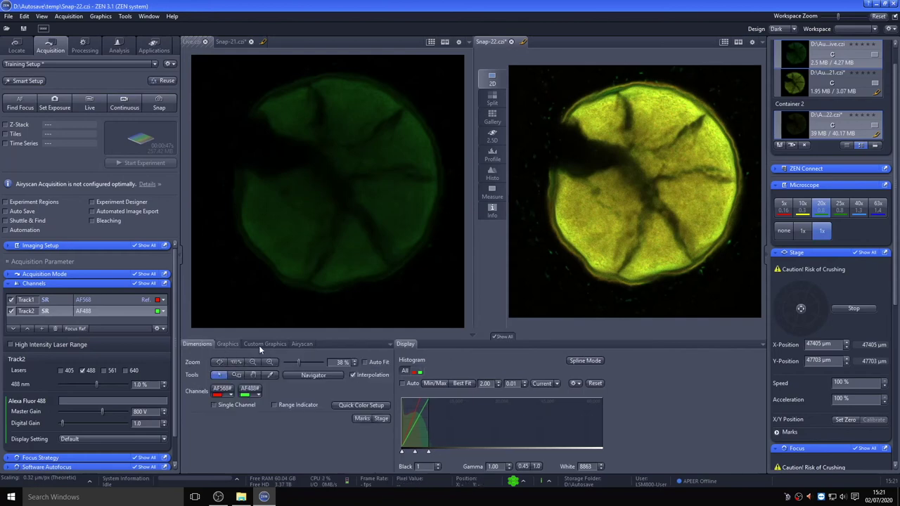
{"action": "left_click", "coordinate": [275, 346]}
{"action": "left_click", "coordinate": [303, 344]}
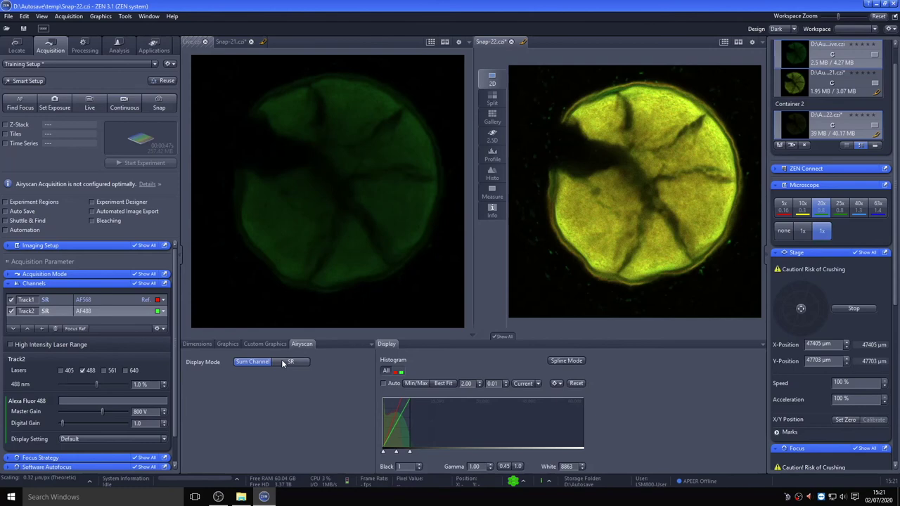
{"action": "left_click", "coordinate": [284, 362]}
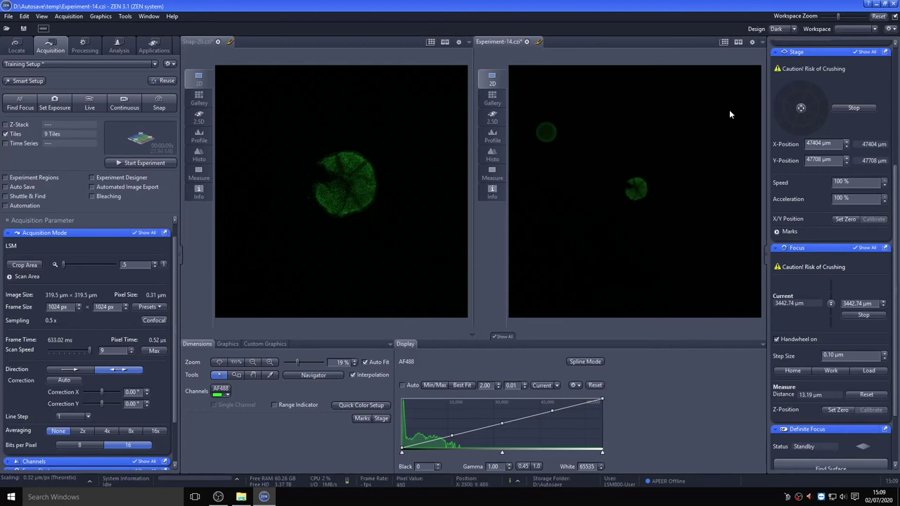
Turn off tile scanning and move the stage onto the upper-left pollen grain
{"action": "left_click", "coordinate": [6, 133]}
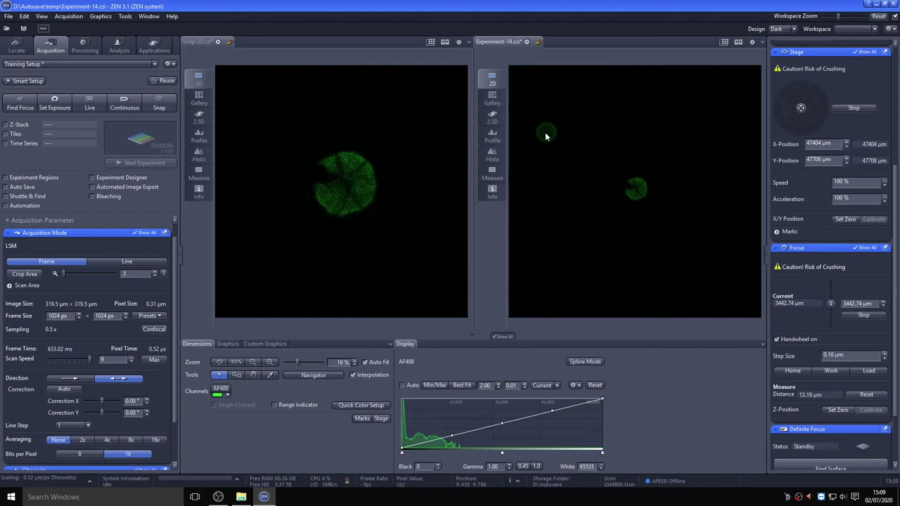
{"action": "left_click", "coordinate": [381, 418]}
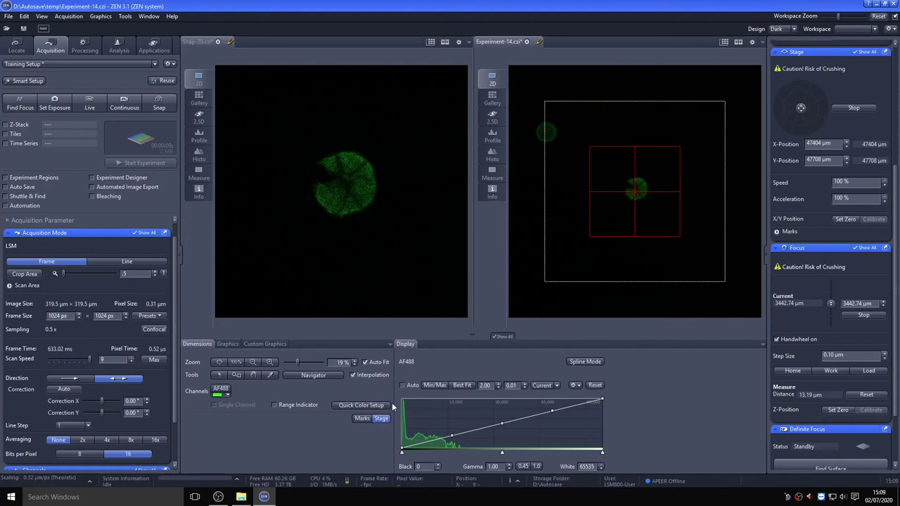
{"action": "double_click", "coordinate": [545, 131]}
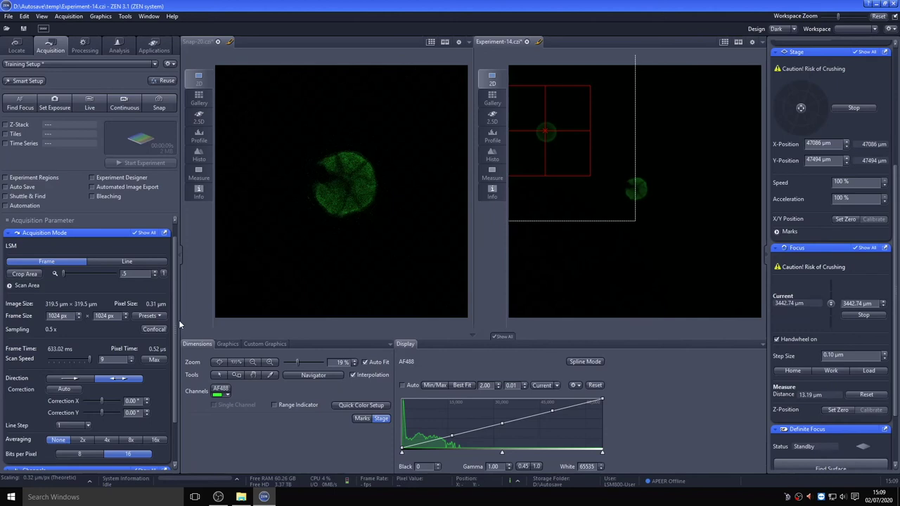
{"action": "scroll", "coordinate": [178, 344], "scroll_direction": "down", "scroll_amount": 2}
{"action": "scroll", "coordinate": [178, 344], "scroll_direction": "down", "scroll_amount": 1}
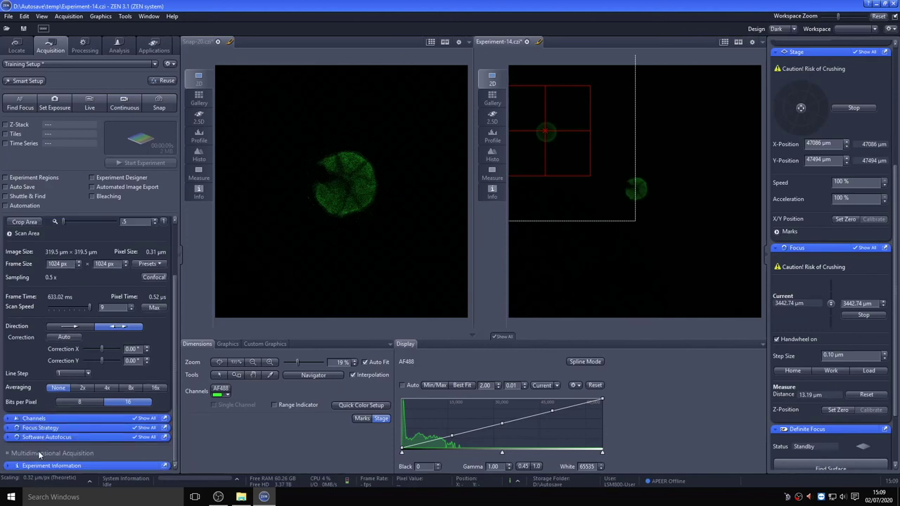
{"action": "scroll", "coordinate": [56, 384], "scroll_direction": "up", "scroll_amount": 2}
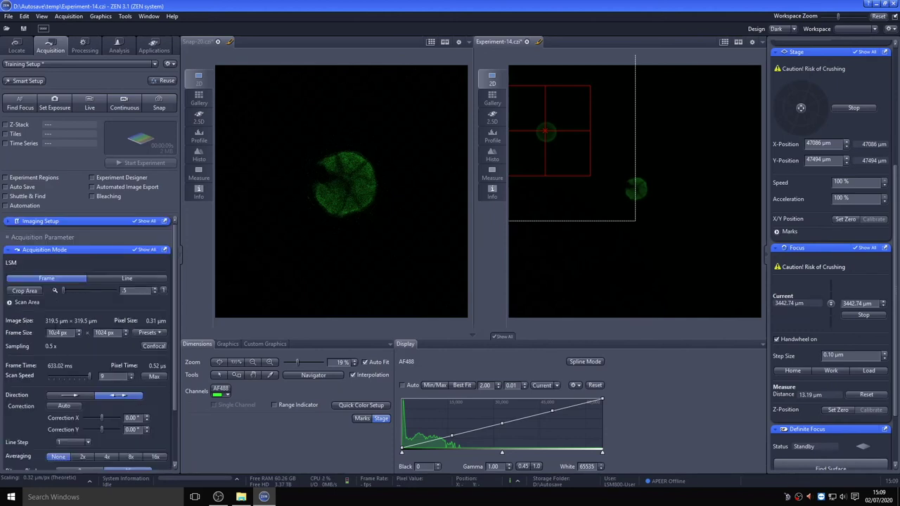
{"action": "left_click", "coordinate": [8, 251]}
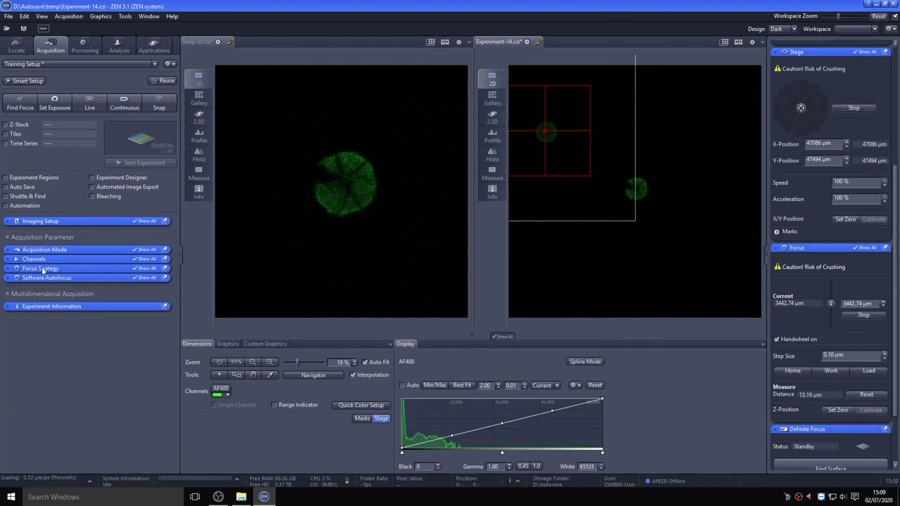
Re-enable Tiles, delete tile region TR1, add position P1, then centre on the middle grain
{"action": "left_click", "coordinate": [16, 135]}
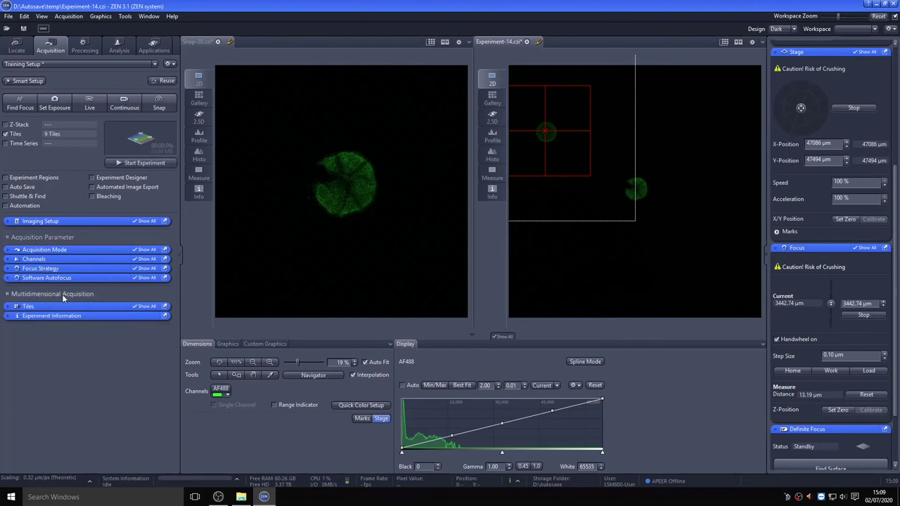
{"action": "left_click", "coordinate": [37, 309]}
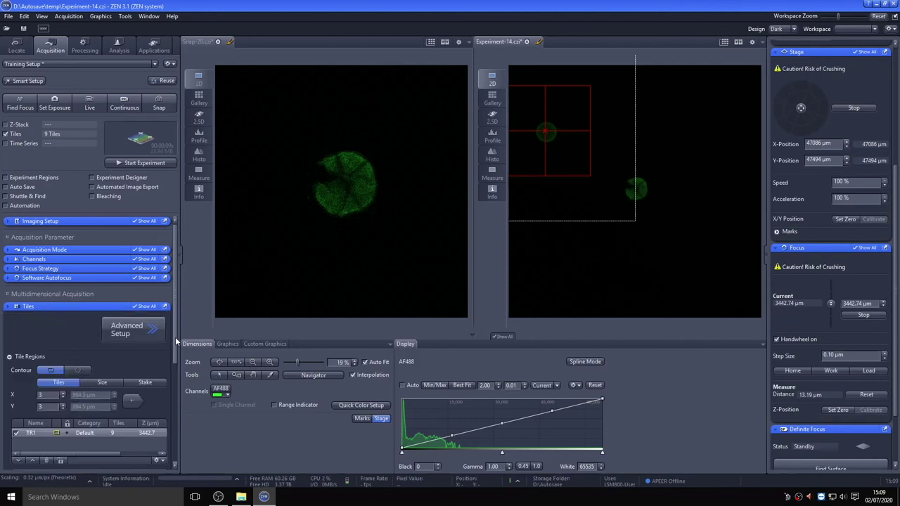
{"action": "scroll", "coordinate": [104, 404], "scroll_direction": "down", "scroll_amount": 3}
{"action": "left_click", "coordinate": [45, 366]}
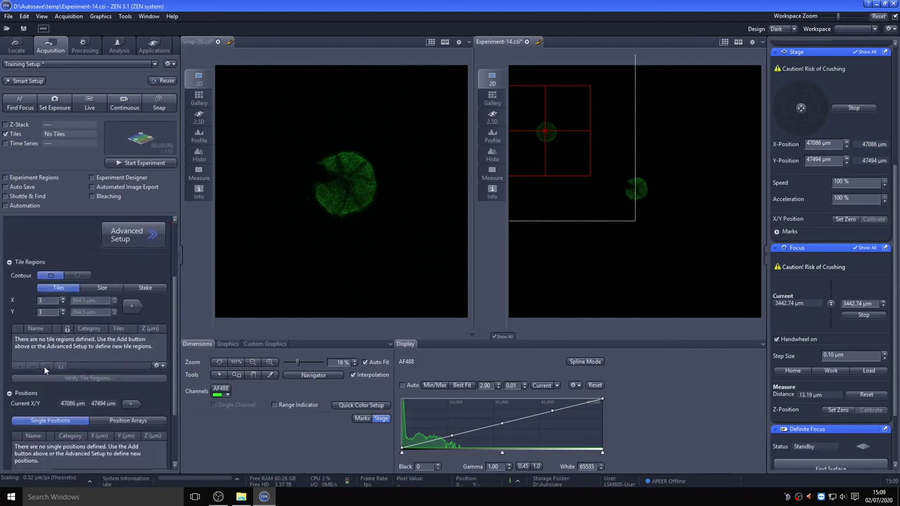
{"action": "left_click", "coordinate": [132, 402]}
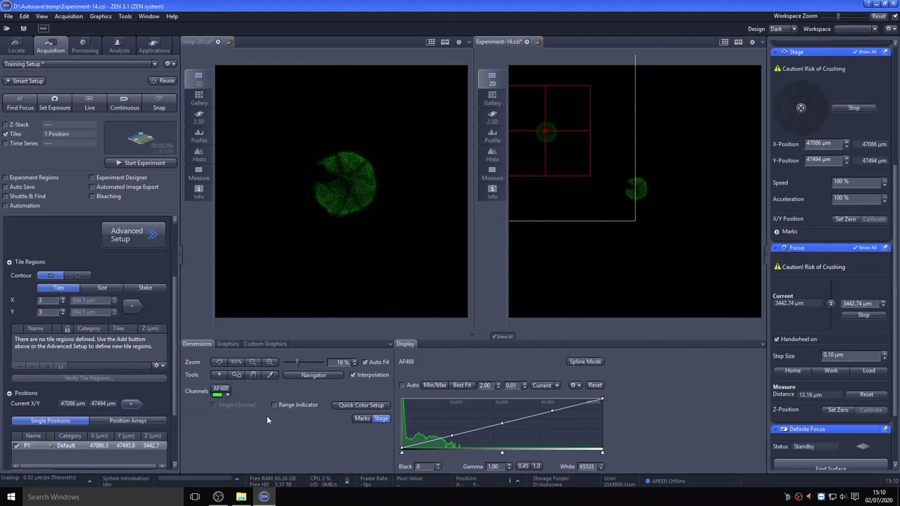
{"action": "double_click", "coordinate": [634, 189]}
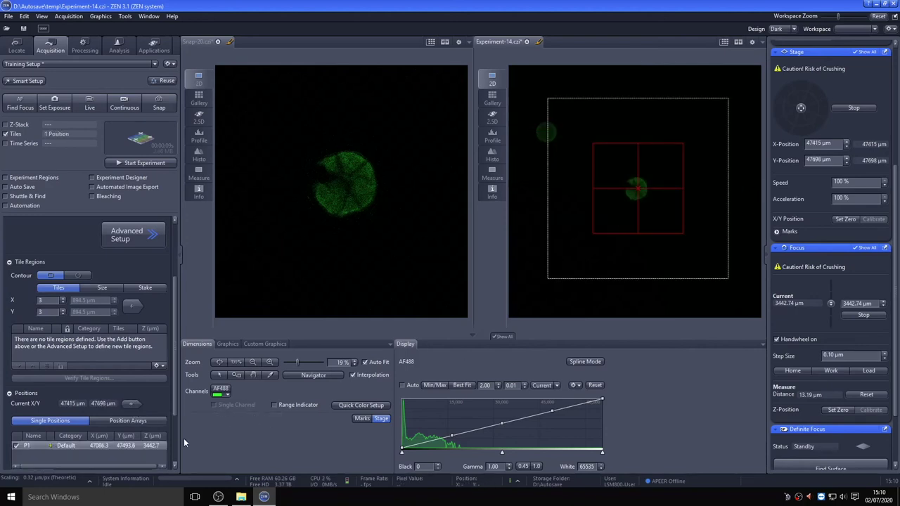
Add the central grain as position P2 and set P1's focus height to the current Z
{"action": "left_click", "coordinate": [138, 406]}
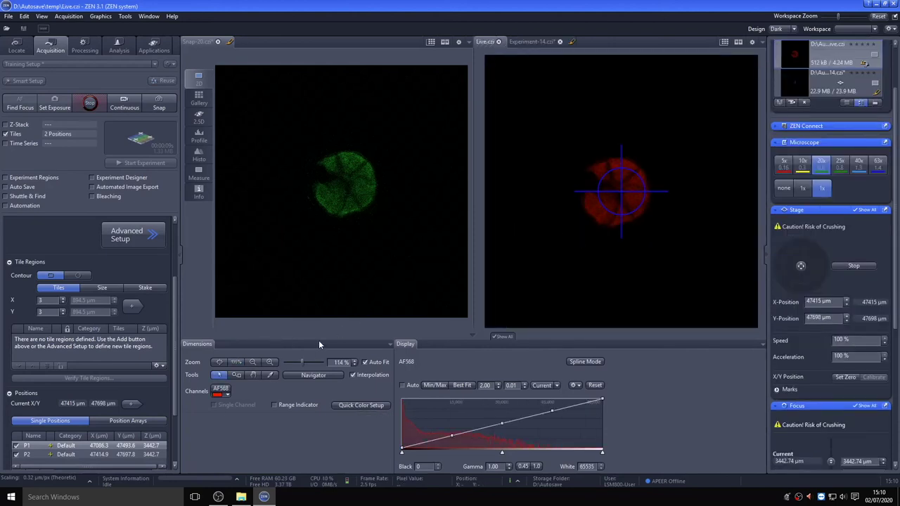
{"action": "right_click", "coordinate": [154, 445]}
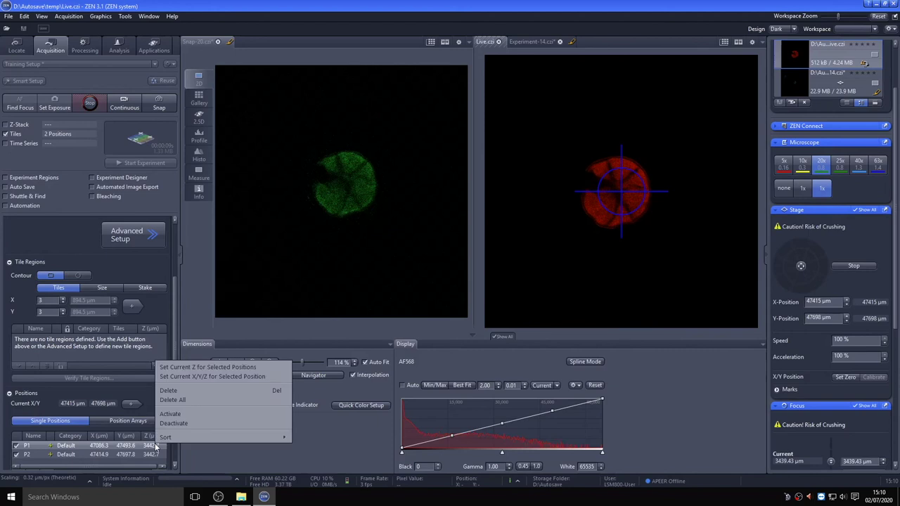
{"action": "left_click", "coordinate": [187, 368]}
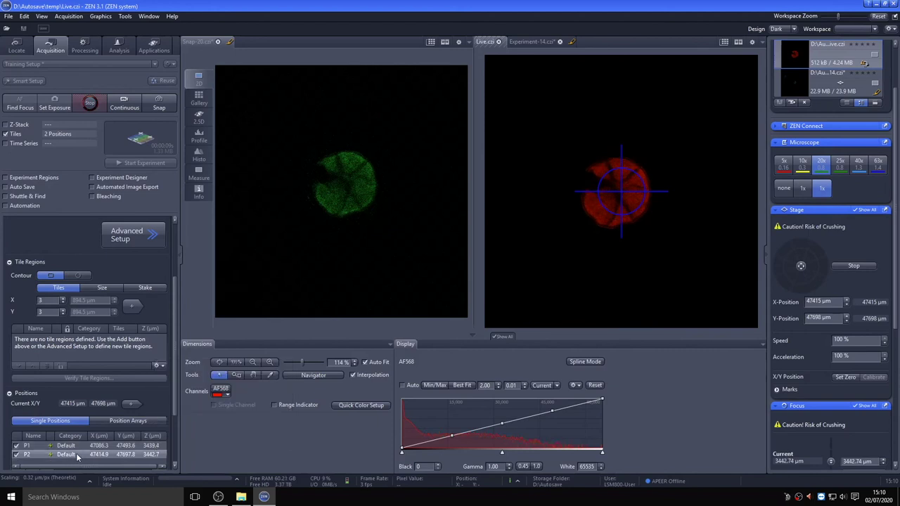
{"action": "left_click", "coordinate": [79, 455]}
{"action": "left_click", "coordinate": [32, 447]}
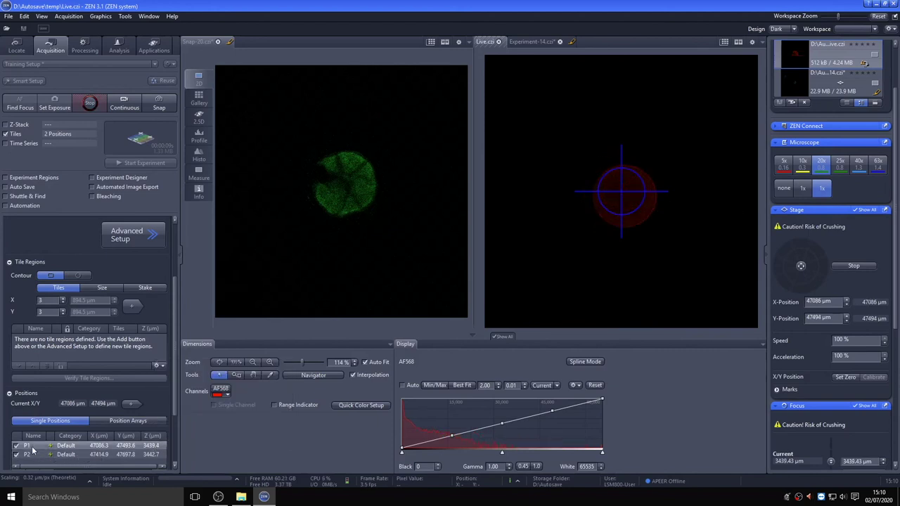
{"action": "right_click", "coordinate": [31, 448]}
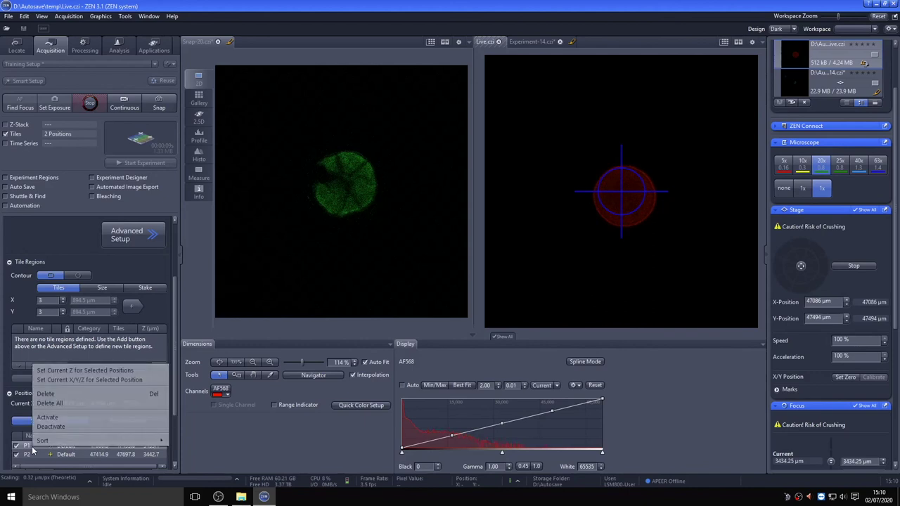
{"action": "left_click", "coordinate": [70, 370]}
Set P2's focus height to the current Z and stop the live scan
{"action": "left_click", "coordinate": [37, 455]}
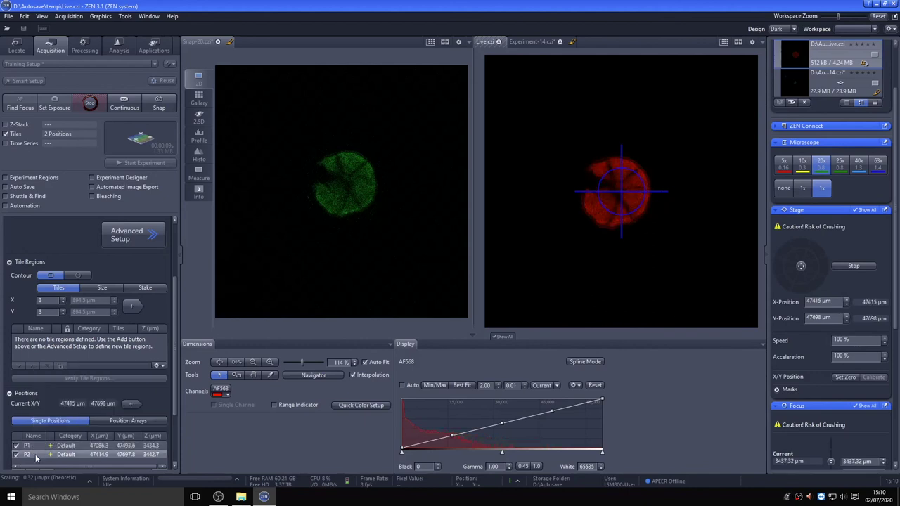
{"action": "right_click", "coordinate": [36, 455]}
{"action": "left_click", "coordinate": [56, 380]}
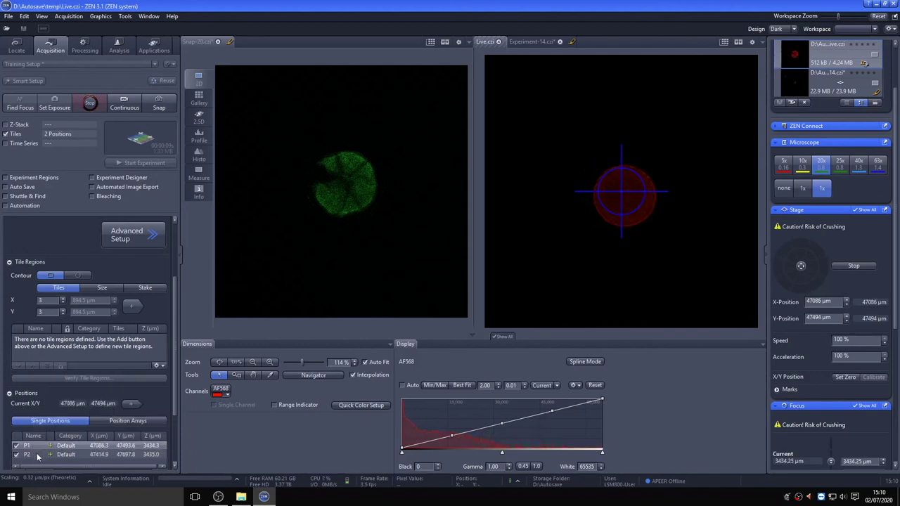
{"action": "left_click", "coordinate": [79, 104]}
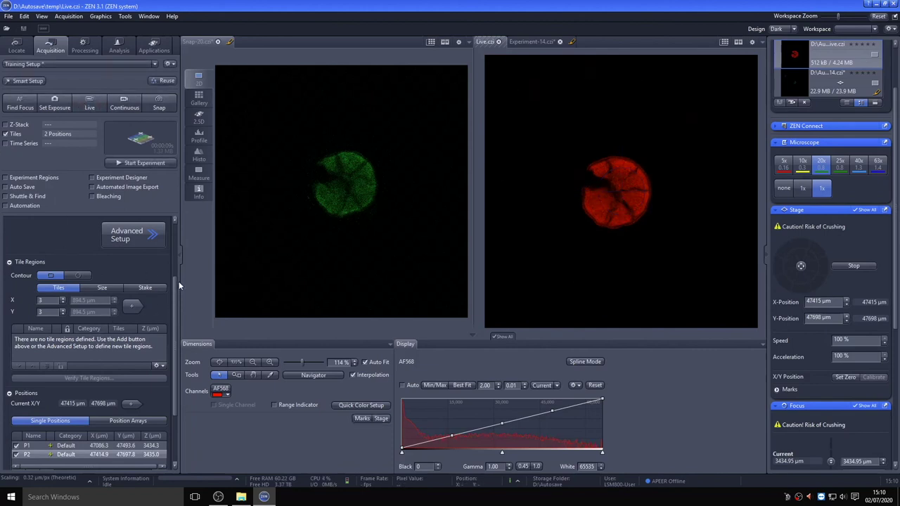
Enable Time Series with a duration of 5 cycles and a 20 s interval
{"action": "left_click", "coordinate": [19, 144]}
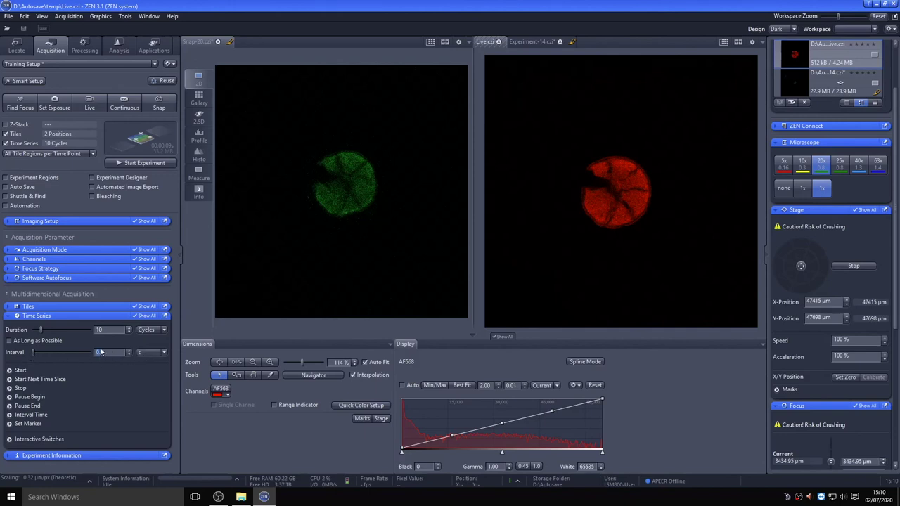
{"action": "type", "text": "0"}
{"action": "key", "text": "Tab"}
{"action": "type", "text": "5"}
{"action": "key", "text": "Tab"}
{"action": "type", "text": "20"}
Start the time-lapse experiment and stop it after three of five time points
{"action": "left_click", "coordinate": [141, 163]}
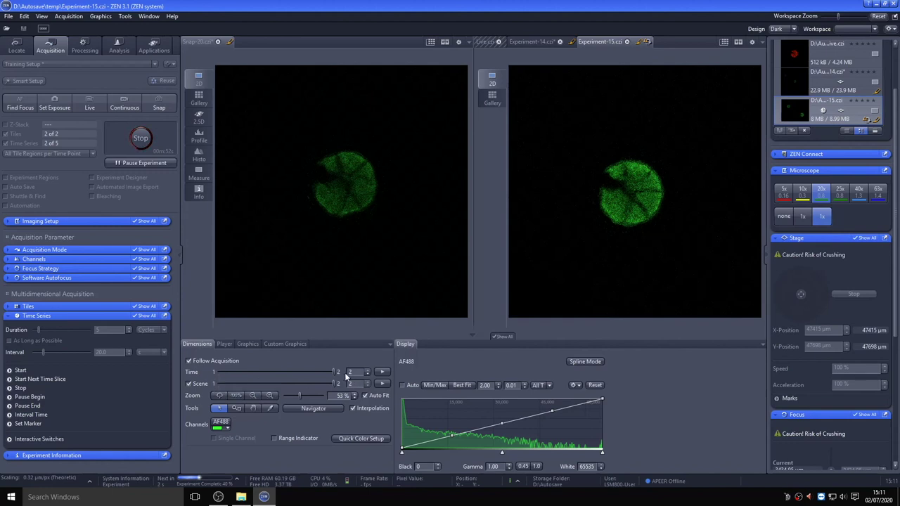
{"action": "mouse_move", "coordinate": [334, 372]}
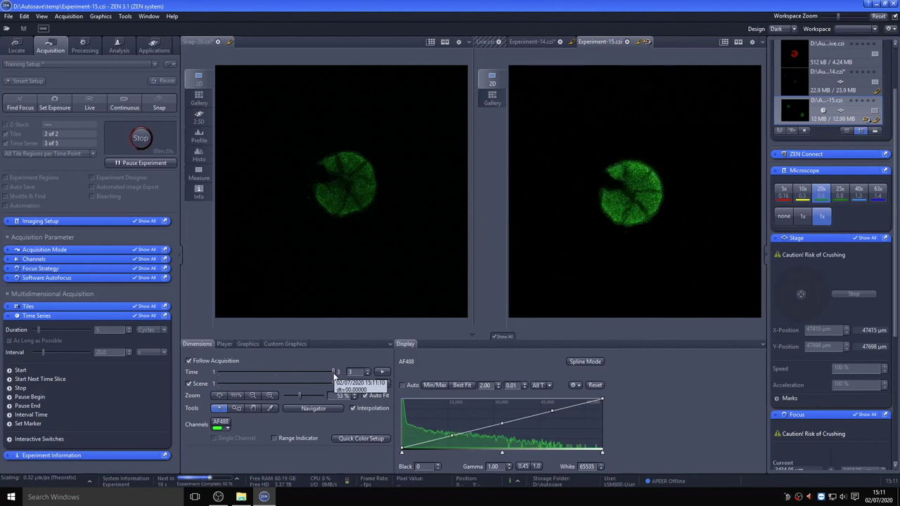
{"action": "left_click", "coordinate": [141, 137]}
Browse the acquired time points and scenes, then expand the Focus Strategy settings
{"action": "mouse_move", "coordinate": [216, 360]}
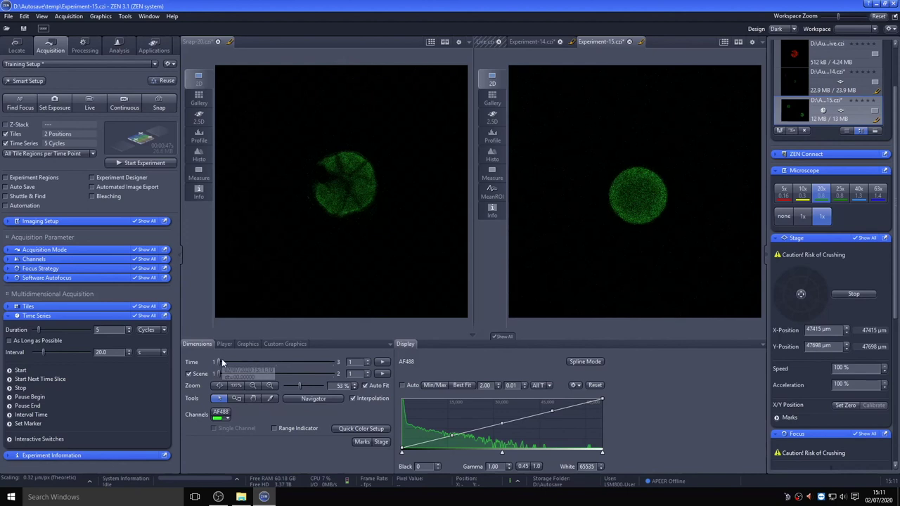
{"action": "left_click_drag", "start_coordinate": [216, 361], "coordinate": [320, 354]}
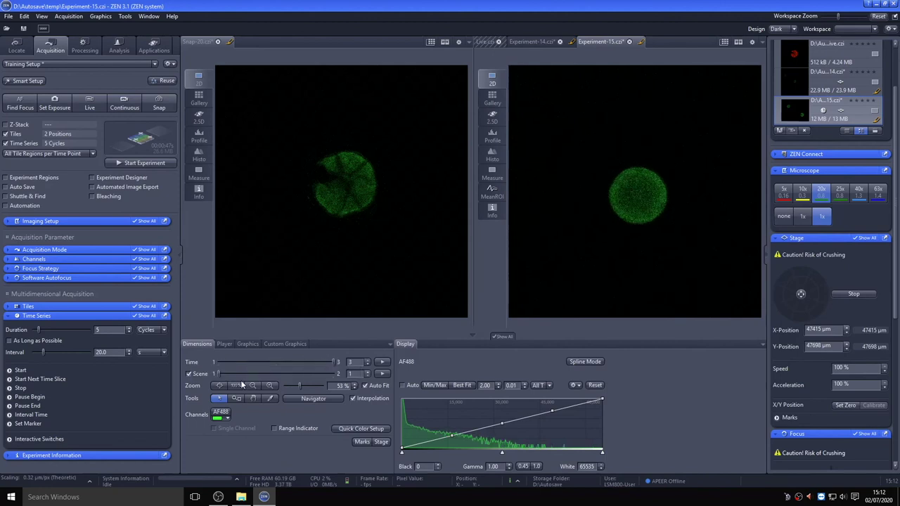
{"action": "left_click_drag", "start_coordinate": [238, 374], "coordinate": [312, 371]}
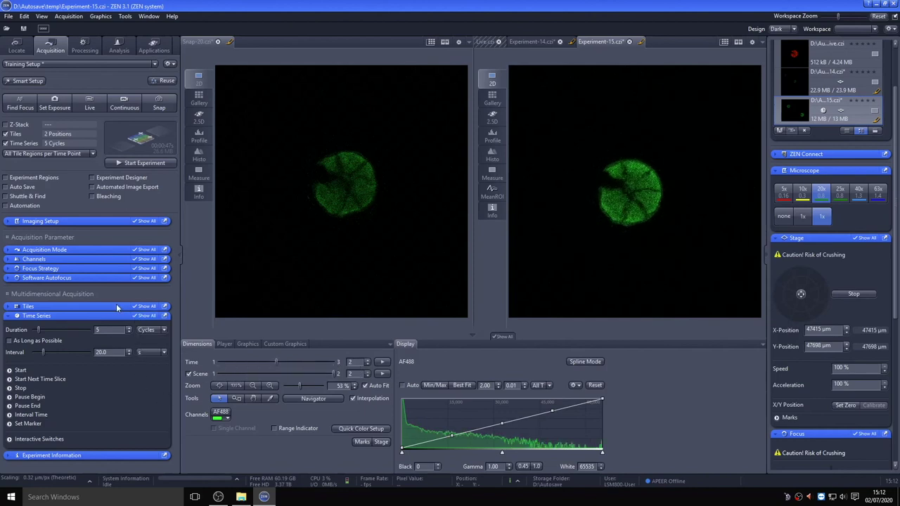
{"action": "left_click", "coordinate": [113, 268]}
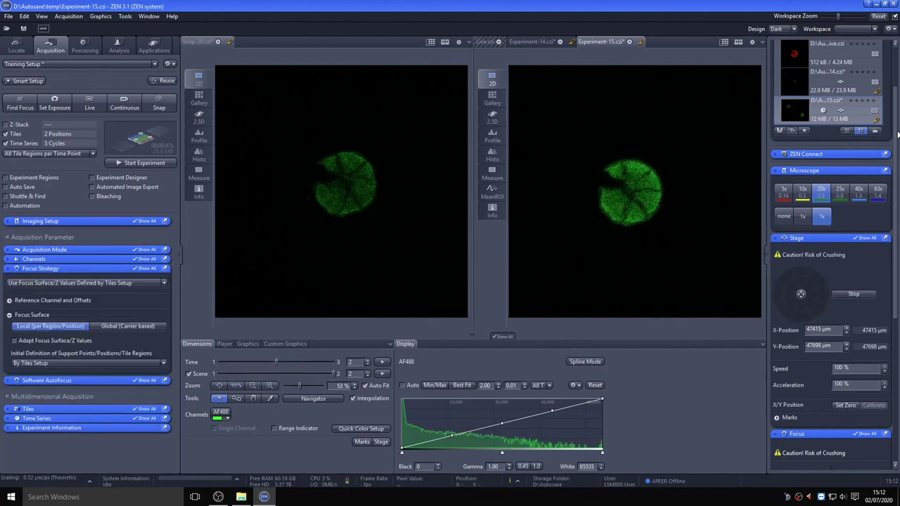
{"action": "scroll", "coordinate": [897, 134], "scroll_direction": "down", "scroll_amount": 8}
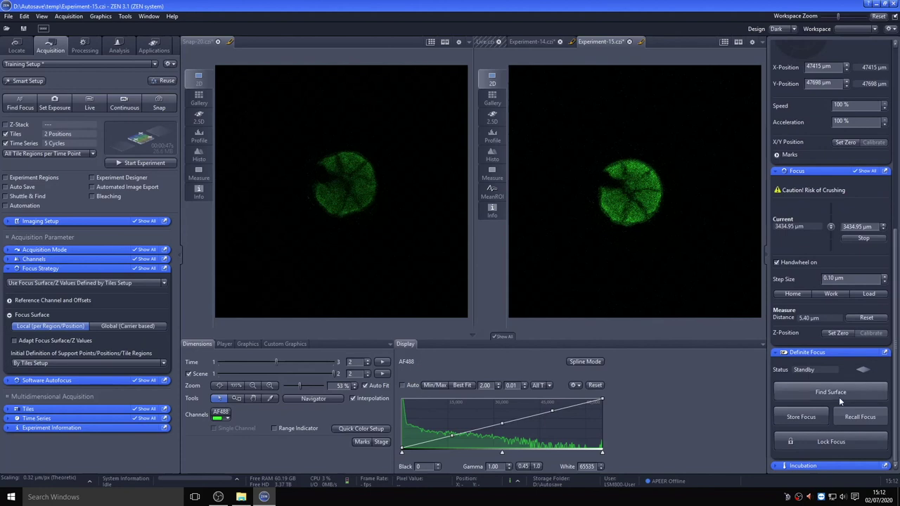
Switch on the H Unit XL, H Dev Humid and H Insert P incubation heaters
{"action": "left_click", "coordinate": [836, 467]}
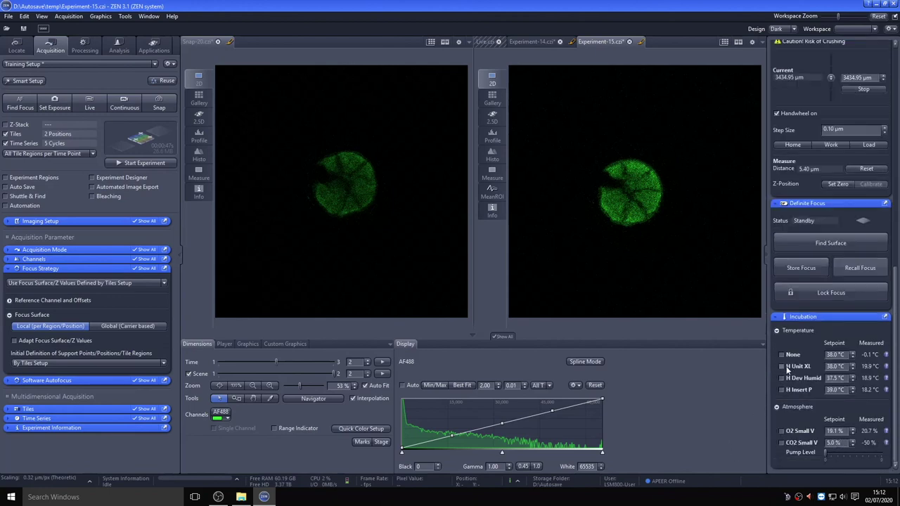
{"action": "left_click", "coordinate": [781, 367]}
{"action": "left_click", "coordinate": [800, 378]}
{"action": "left_click", "coordinate": [796, 391]}
Enable CO2 Small V control at 6.0 % CO2 with the pump level raised above zero
{"action": "left_click", "coordinate": [782, 443]}
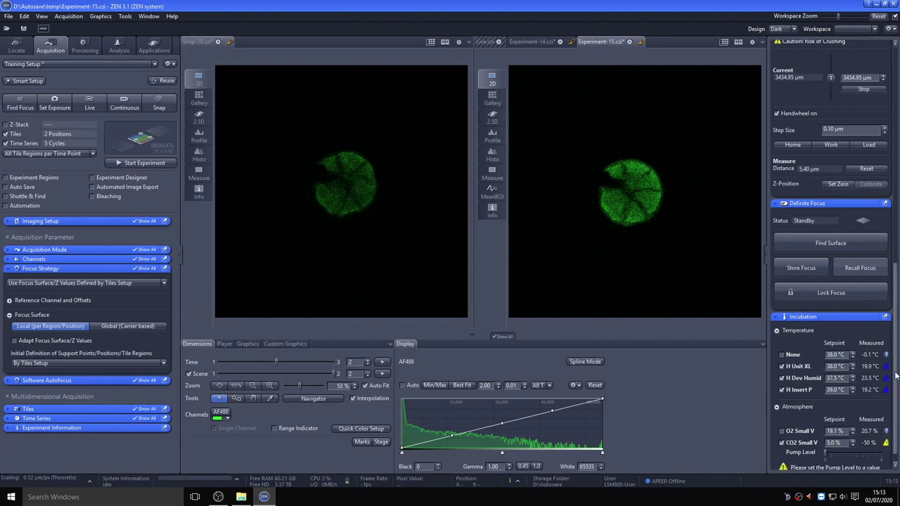
{"action": "scroll", "coordinate": [894, 385], "scroll_direction": "down", "scroll_amount": 1}
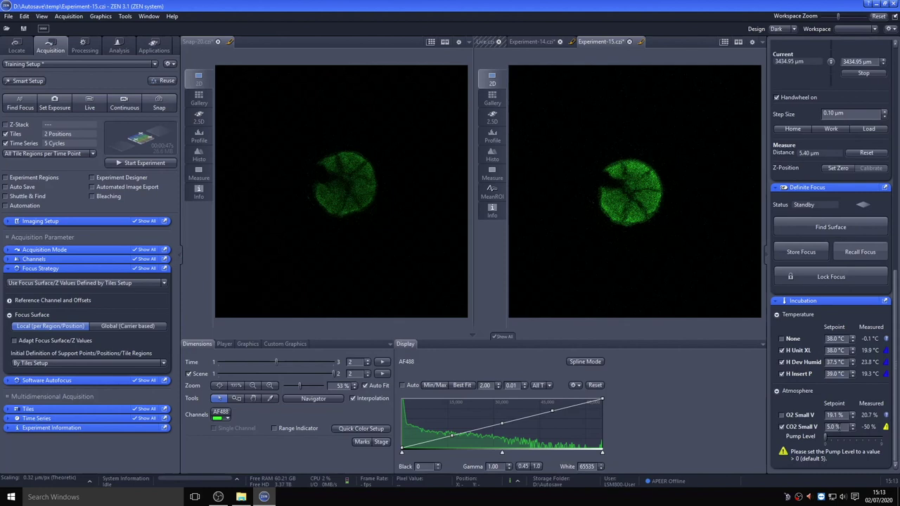
{"action": "left_click", "coordinate": [833, 426]}
{"action": "type", "text": "6"}
{"action": "key", "text": "Return"}
{"action": "left_click_drag", "start_coordinate": [823, 437], "coordinate": [854, 440]}
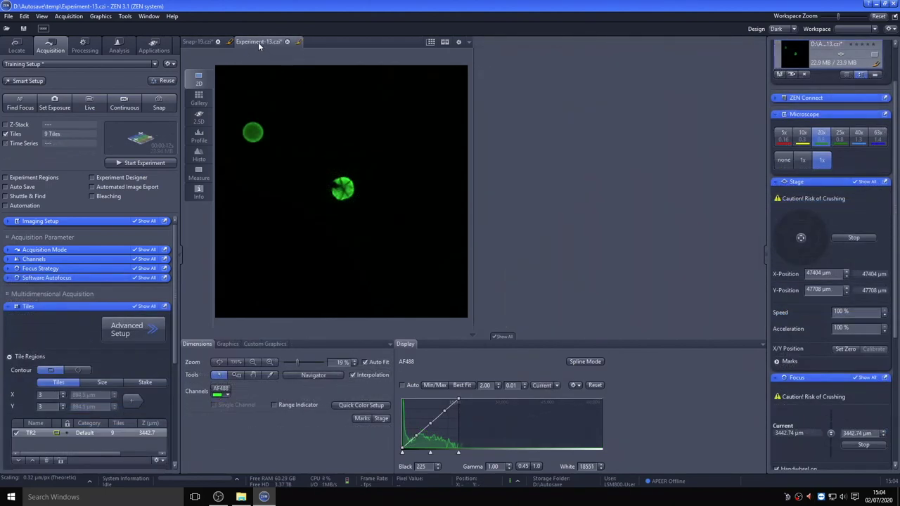
Save Experiment-13 as a CZI file into D:\User Data\07-July\Training
{"action": "right_click", "coordinate": [287, 44]}
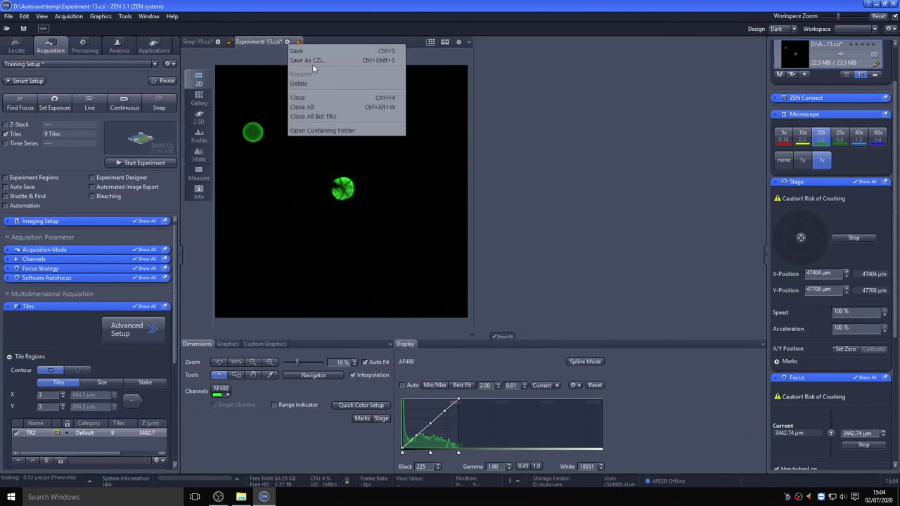
{"action": "left_click", "coordinate": [313, 62]}
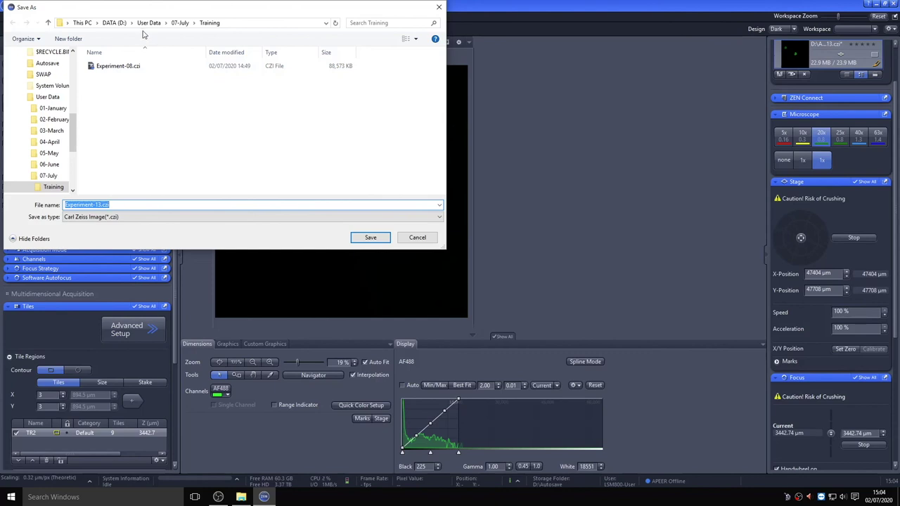
{"action": "left_click", "coordinate": [48, 176]}
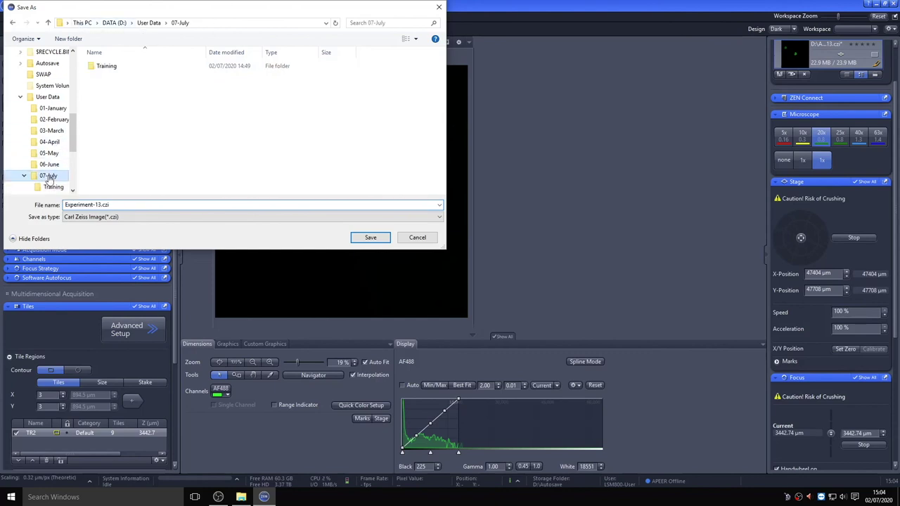
{"action": "scroll", "coordinate": [56, 106], "scroll_direction": "up", "scroll_amount": 1}
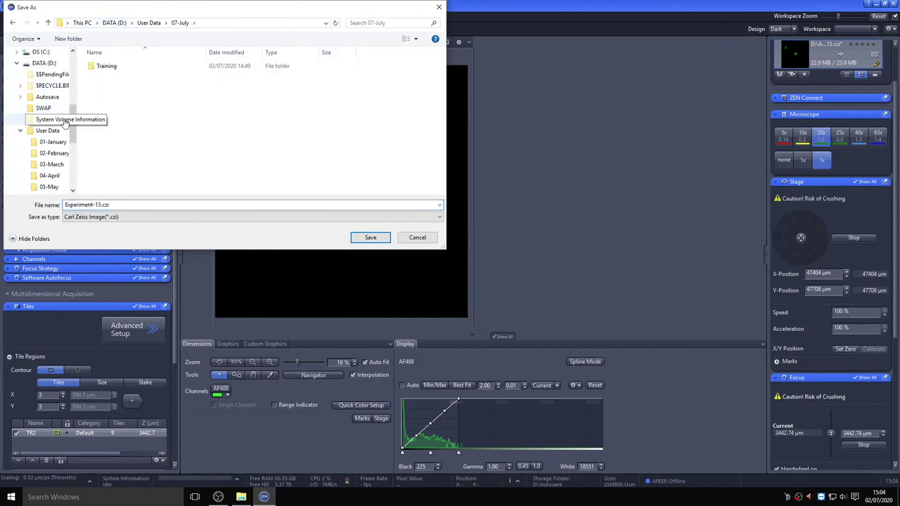
{"action": "left_click", "coordinate": [56, 64]}
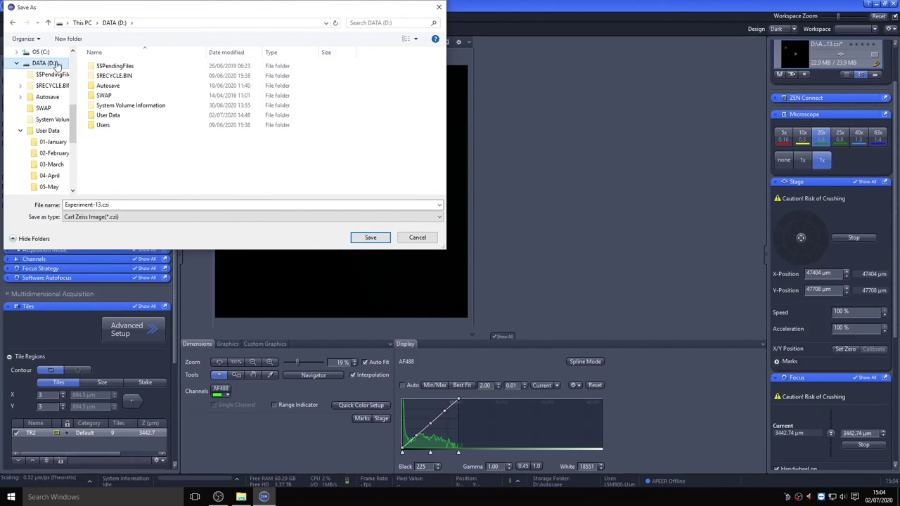
{"action": "left_click", "coordinate": [109, 117]}
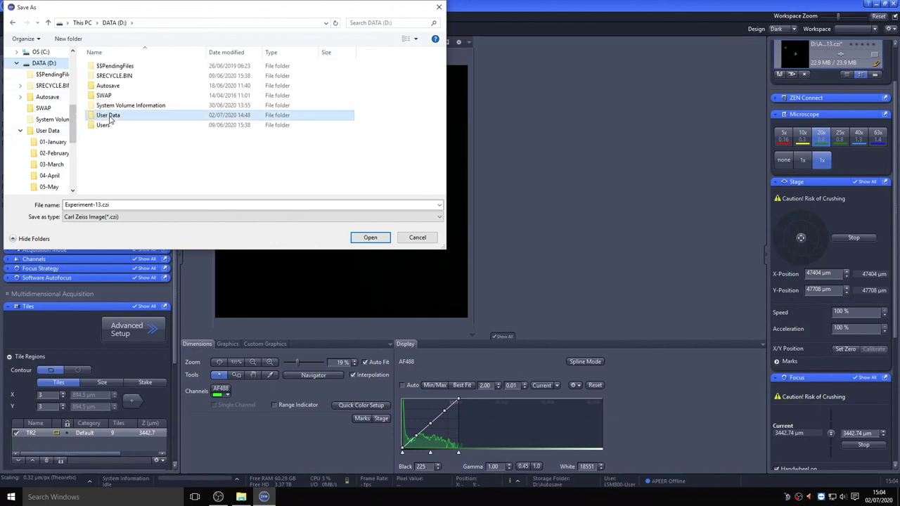
{"action": "double_click", "coordinate": [110, 118]}
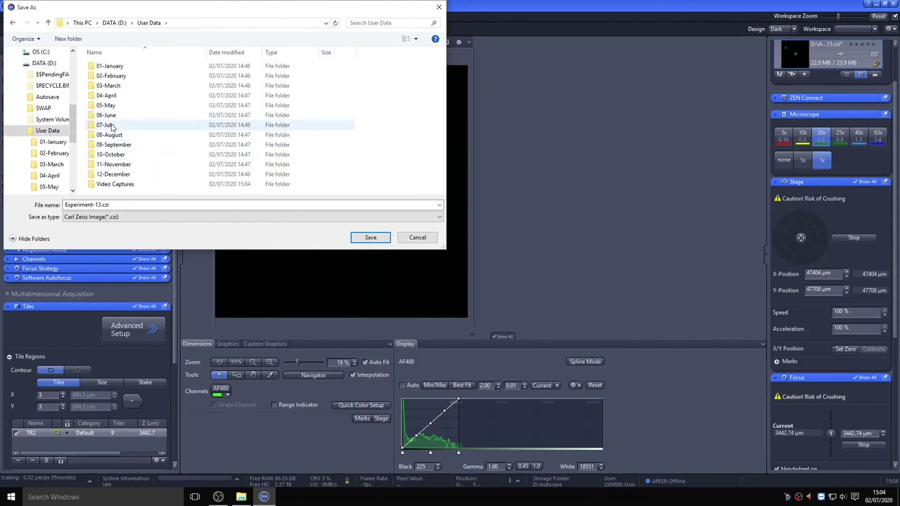
{"action": "double_click", "coordinate": [107, 125]}
{"action": "double_click", "coordinate": [105, 66]}
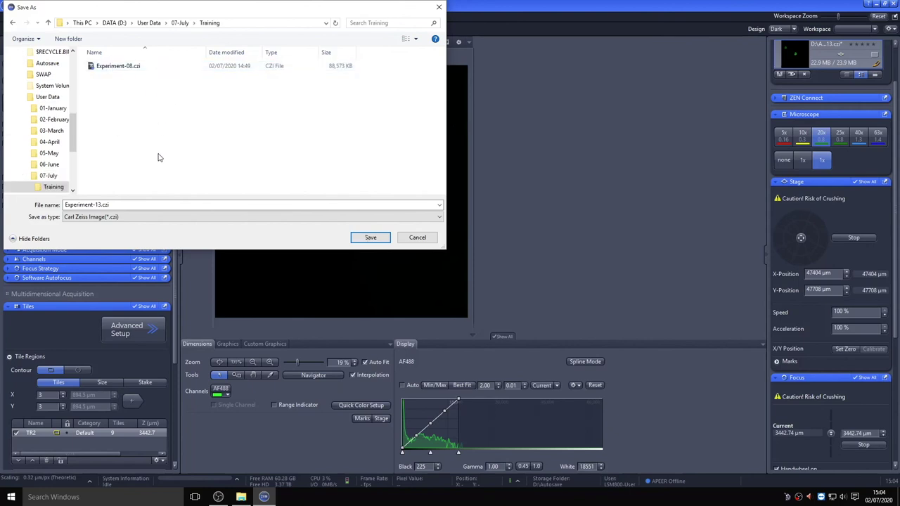
{"action": "left_click", "coordinate": [372, 241]}
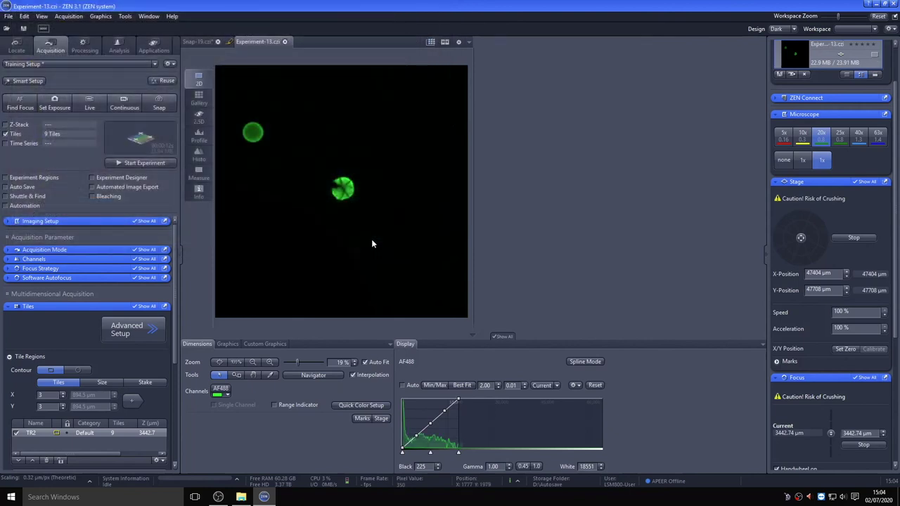
Close the Experiment-13 and Snap-19 images, discarding the temporary Snap-19 file
{"action": "left_click", "coordinate": [285, 43]}
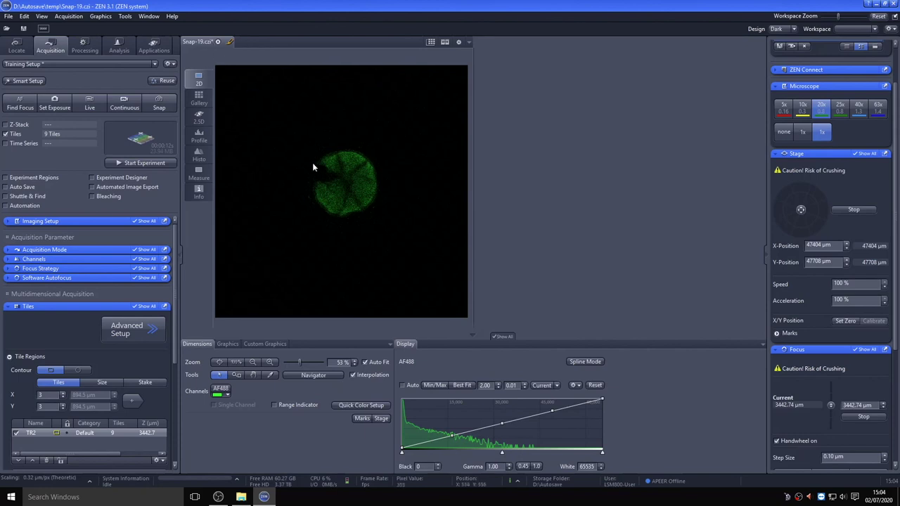
{"action": "left_click", "coordinate": [218, 41]}
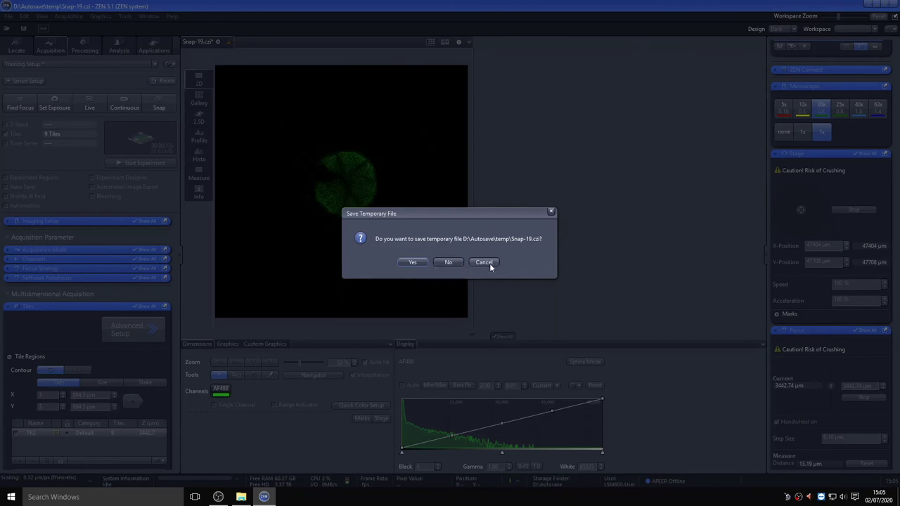
{"action": "left_click", "coordinate": [447, 263]}
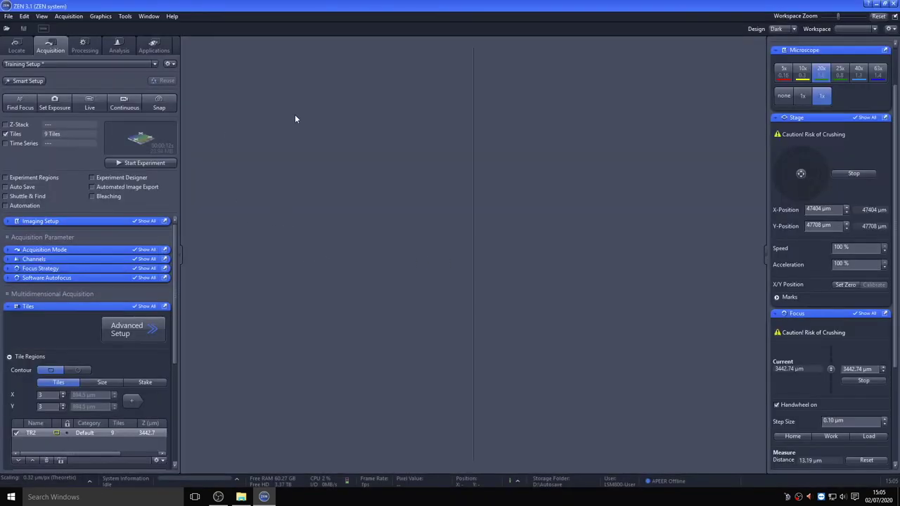
Exit ZEN from the File menu
{"action": "left_click", "coordinate": [8, 16]}
{"action": "left_click", "coordinate": [7, 16]}
{"action": "left_click", "coordinate": [6, 17]}
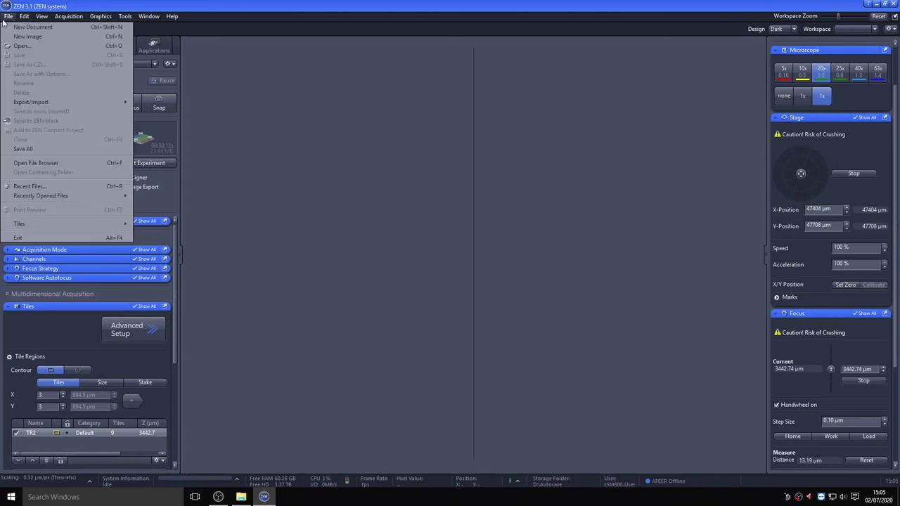
{"action": "left_click", "coordinate": [17, 238]}
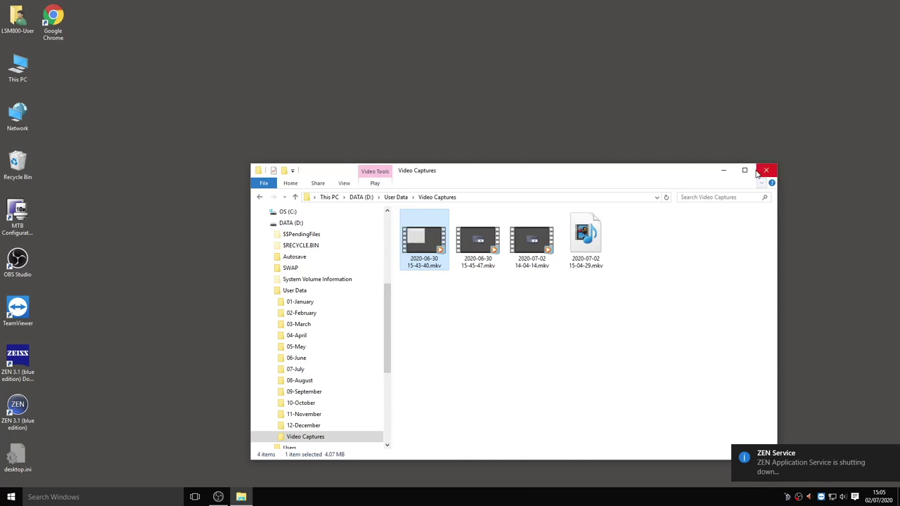
Close Video Captures, then copy the Training folder from D:\User Data\07-July
{"action": "left_click", "coordinate": [723, 170]}
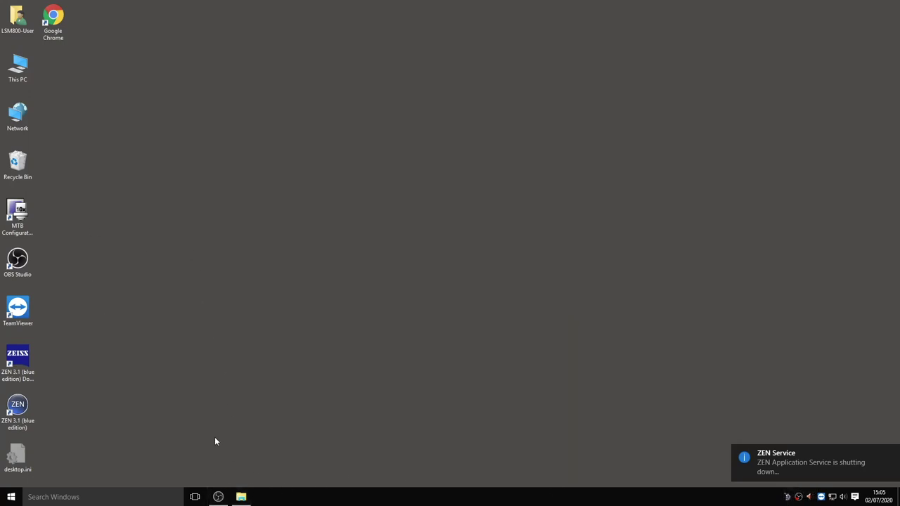
{"action": "double_click", "coordinate": [16, 15]}
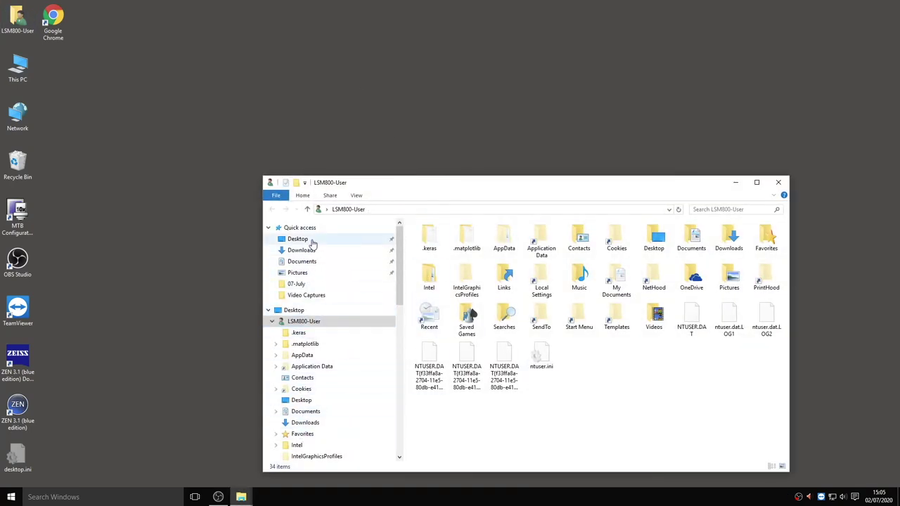
{"action": "scroll", "coordinate": [312, 323], "scroll_direction": "down", "scroll_amount": 2}
{"action": "scroll", "coordinate": [323, 430], "scroll_direction": "down", "scroll_amount": 6}
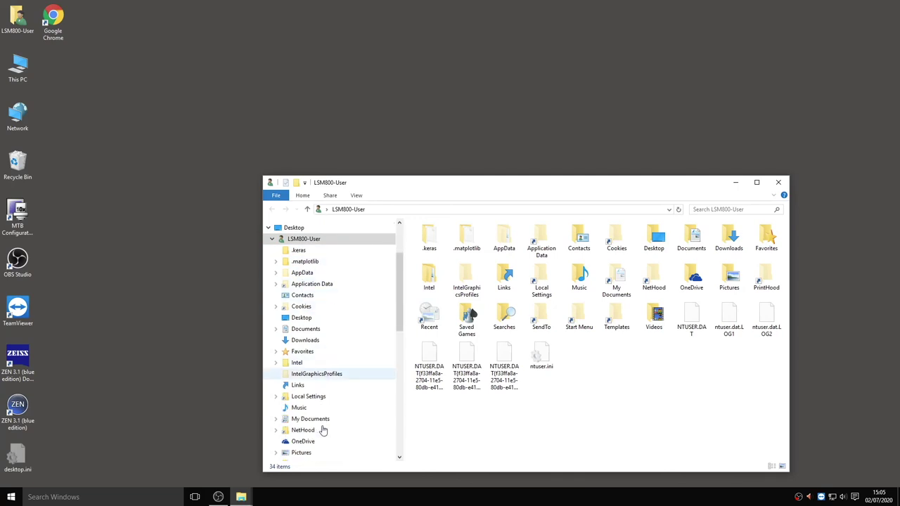
{"action": "left_click", "coordinate": [312, 384]}
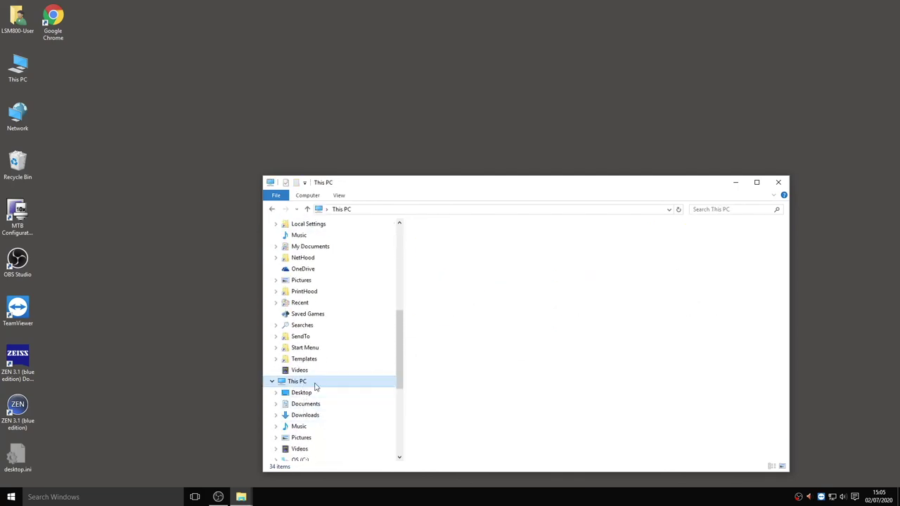
{"action": "double_click", "coordinate": [611, 311]}
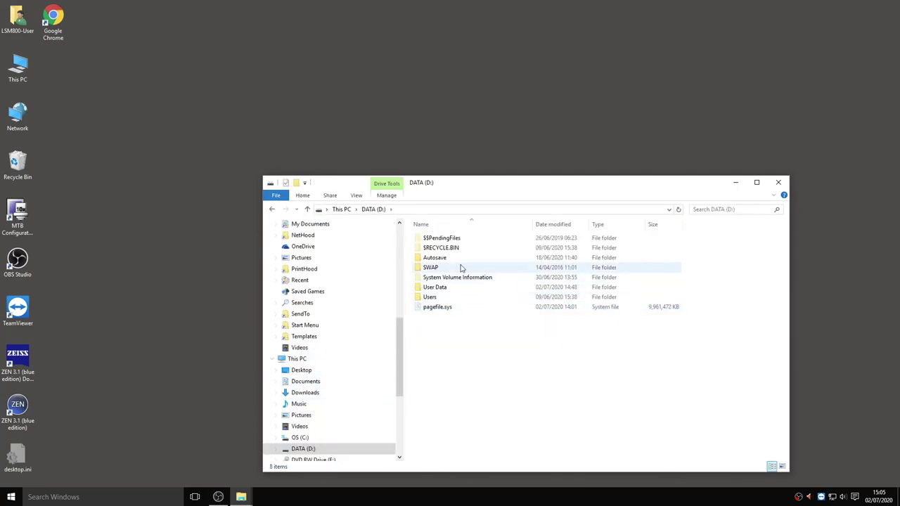
{"action": "double_click", "coordinate": [435, 287]}
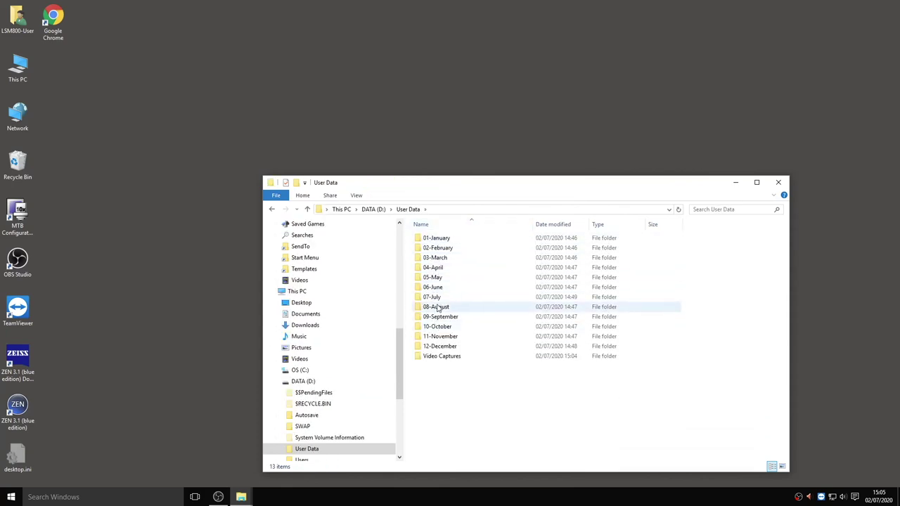
{"action": "double_click", "coordinate": [432, 298]}
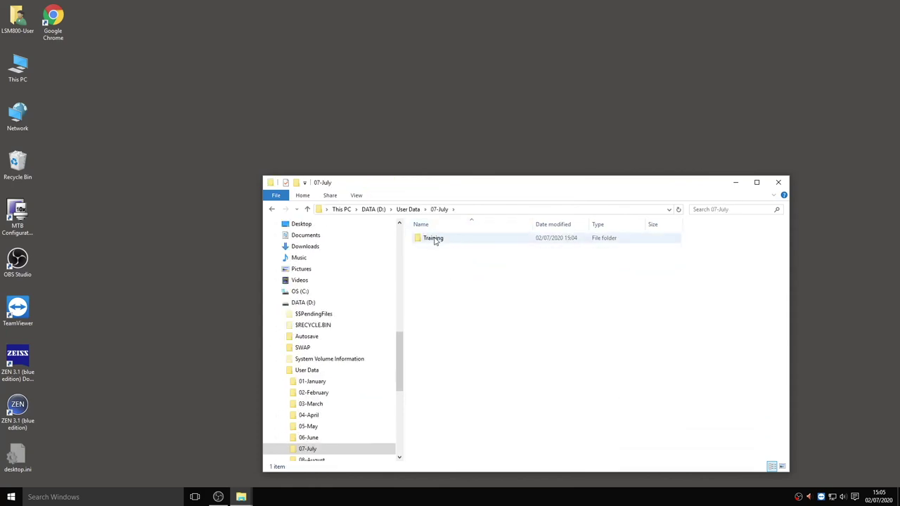
{"action": "left_click", "coordinate": [434, 240]}
{"action": "right_click", "coordinate": [436, 240]}
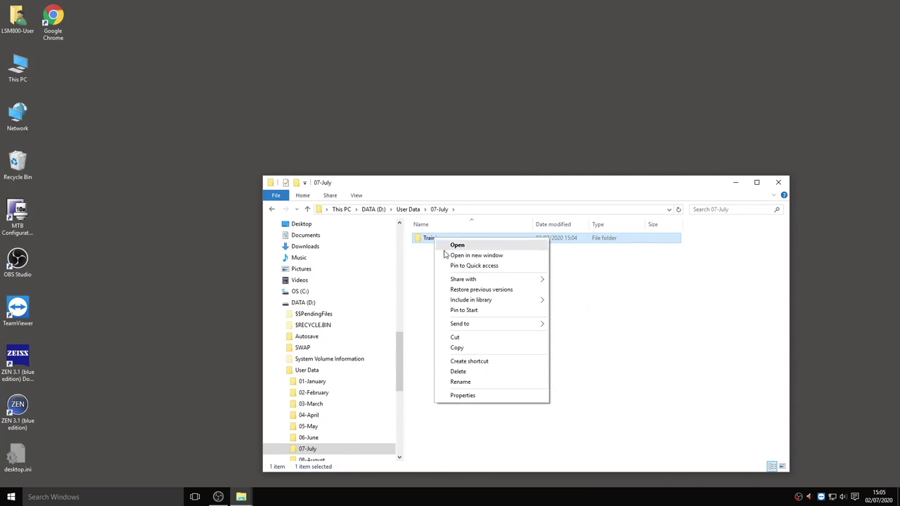
{"action": "left_click", "coordinate": [464, 352]}
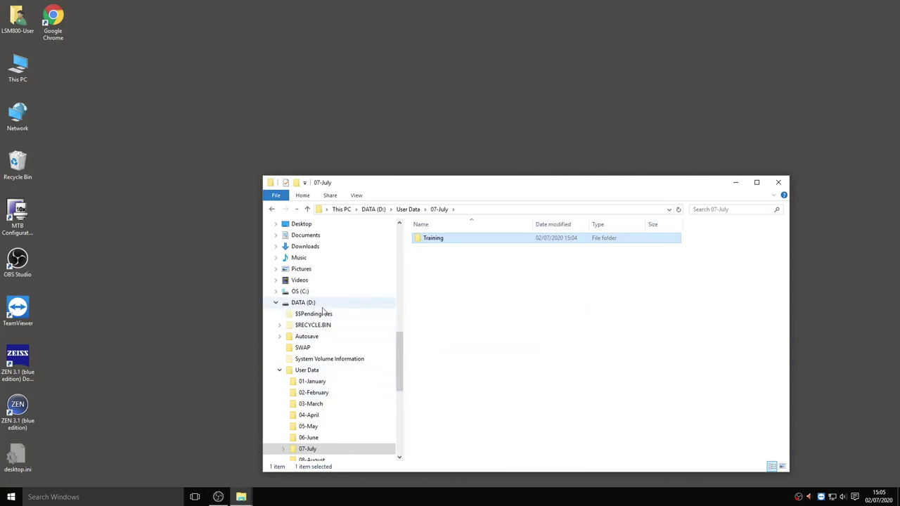
Paste Training into Z:\Central\LSM800-SD\07-July and close File Explorer
{"action": "scroll", "coordinate": [330, 352], "scroll_direction": "down", "scroll_amount": 5}
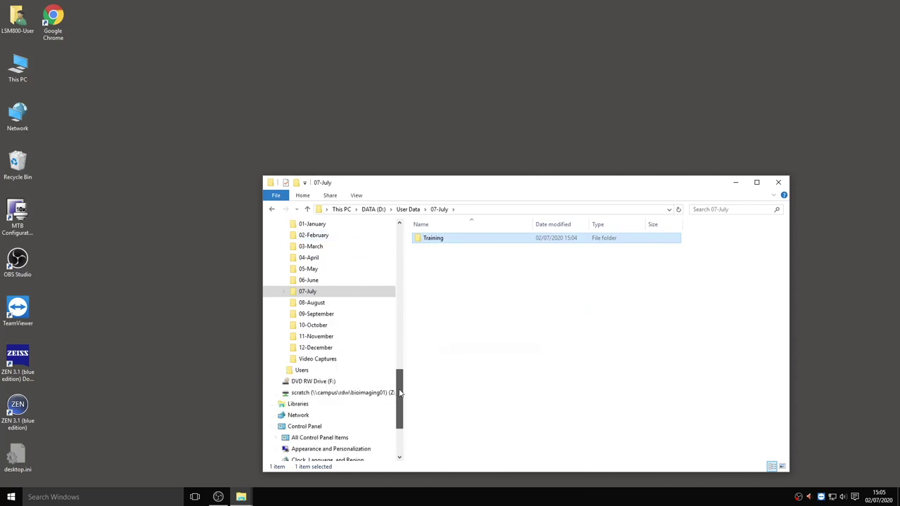
{"action": "left_click", "coordinate": [309, 392]}
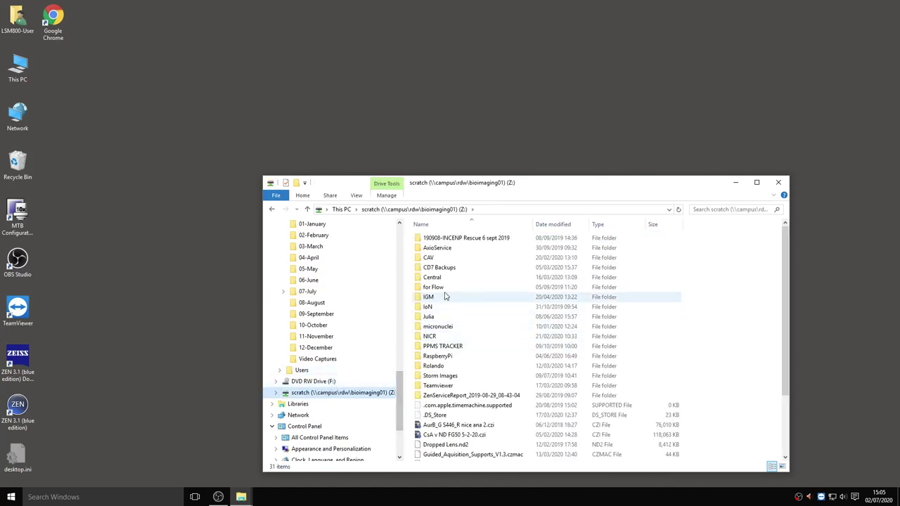
{"action": "double_click", "coordinate": [428, 277]}
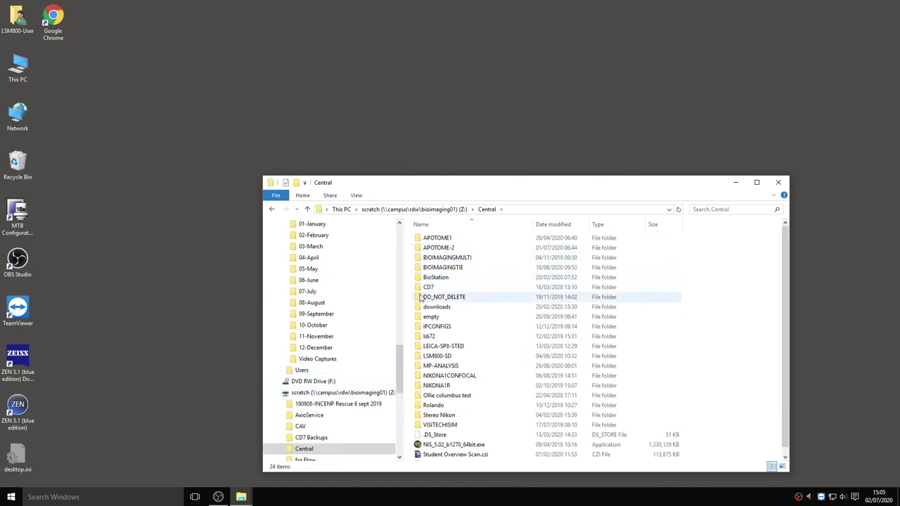
{"action": "double_click", "coordinate": [437, 356]}
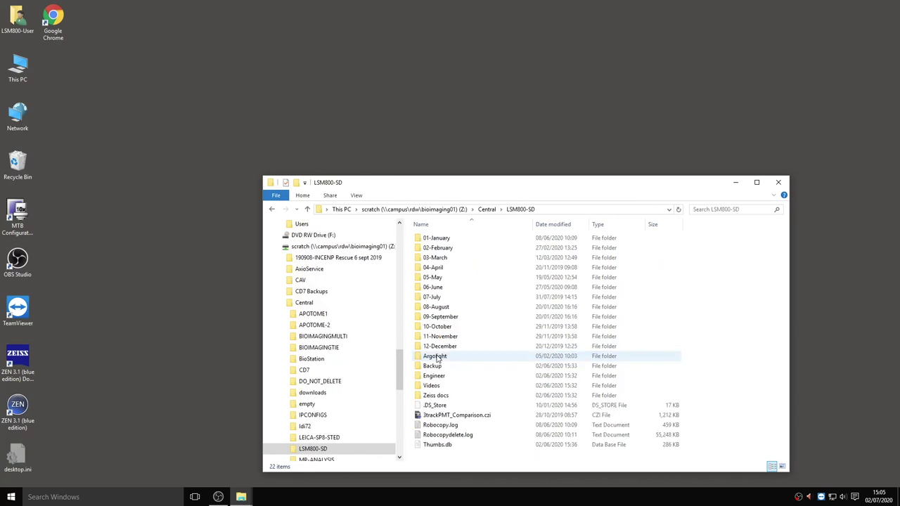
{"action": "double_click", "coordinate": [430, 297]}
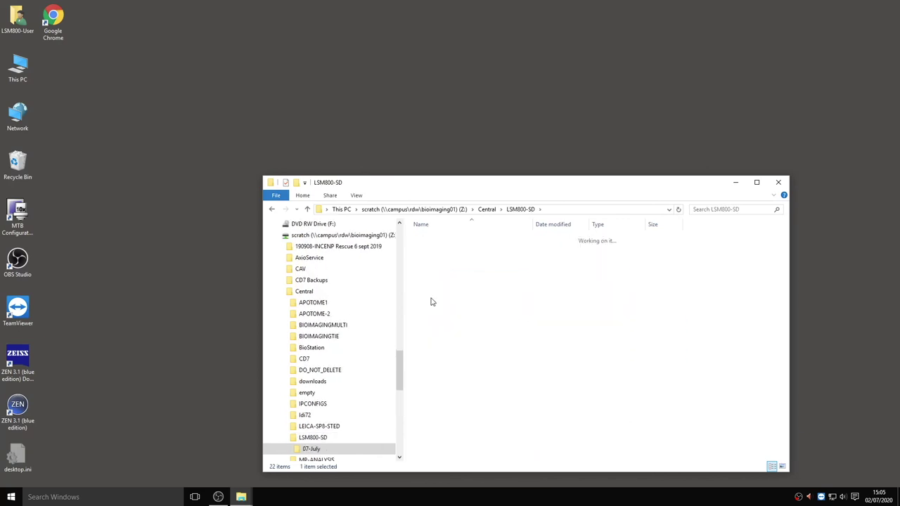
{"action": "right_click", "coordinate": [445, 404]}
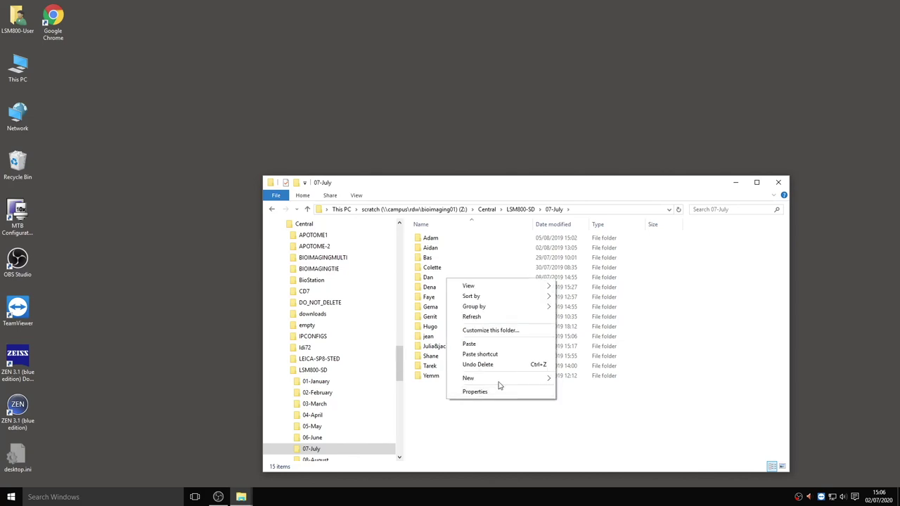
{"action": "left_click", "coordinate": [508, 343]}
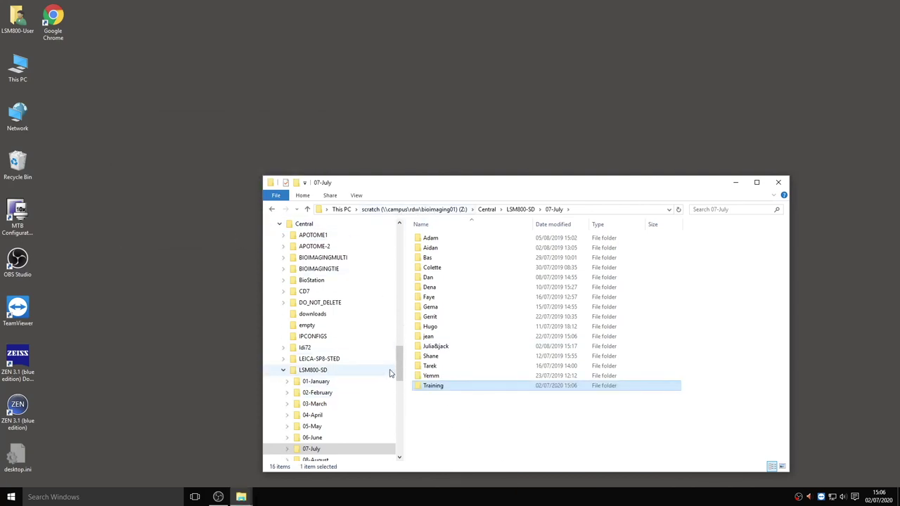
{"action": "left_click_drag", "start_coordinate": [401, 367], "coordinate": [402, 327]}
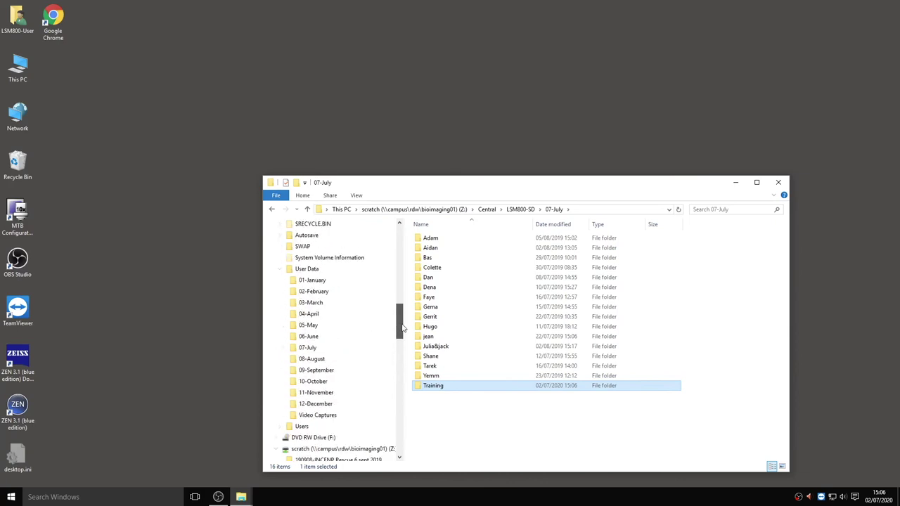
{"action": "left_click", "coordinate": [778, 184]}
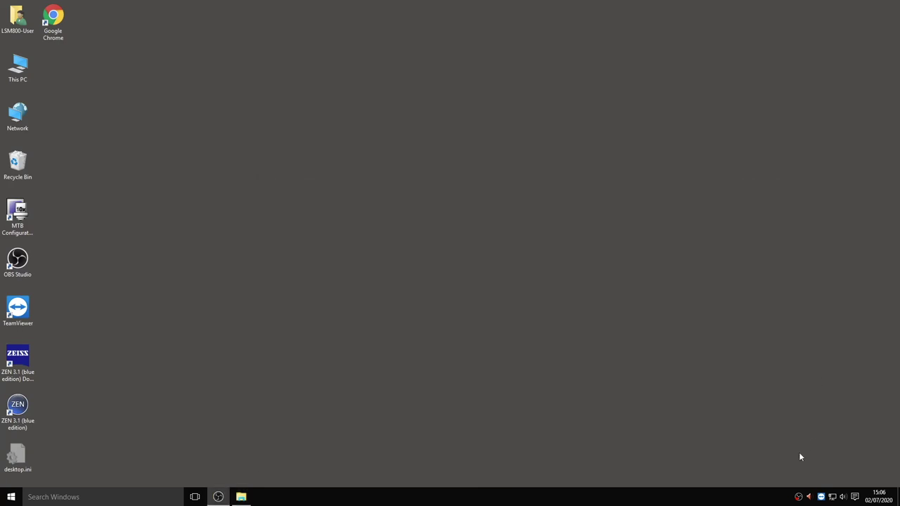
Open the Start menu's Power options to show Sleep, Shut down and Restart
{"action": "left_click", "coordinate": [2, 500]}
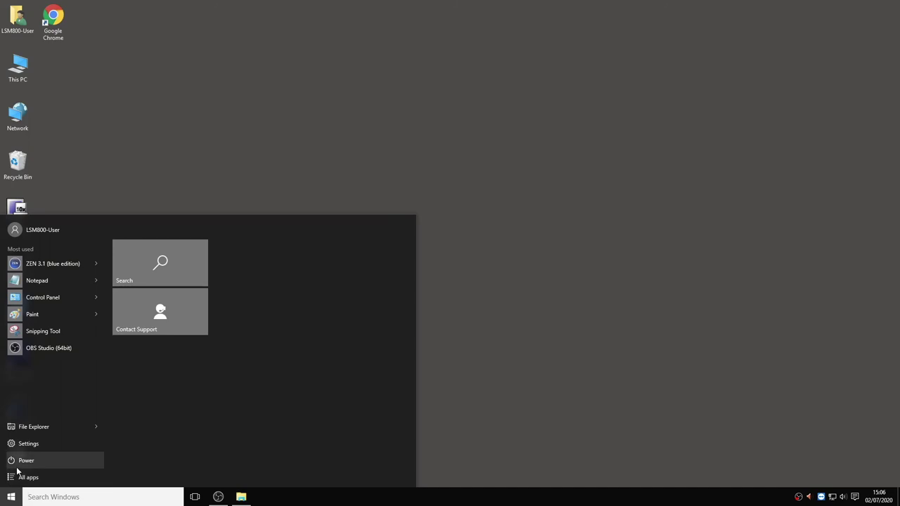
{"action": "left_click", "coordinate": [17, 468]}
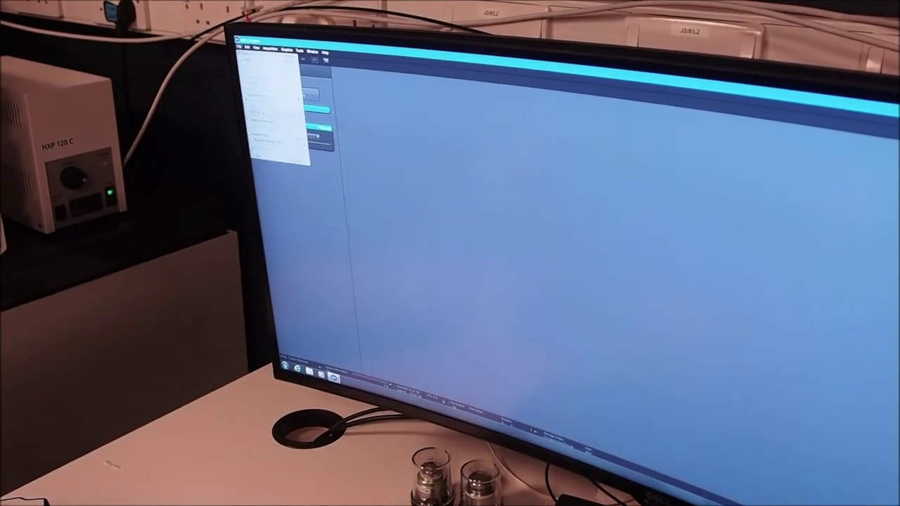
Choose Exit from ZEN 3.1's File menu to close the program
{"action": "left_click", "coordinate": [259, 160]}
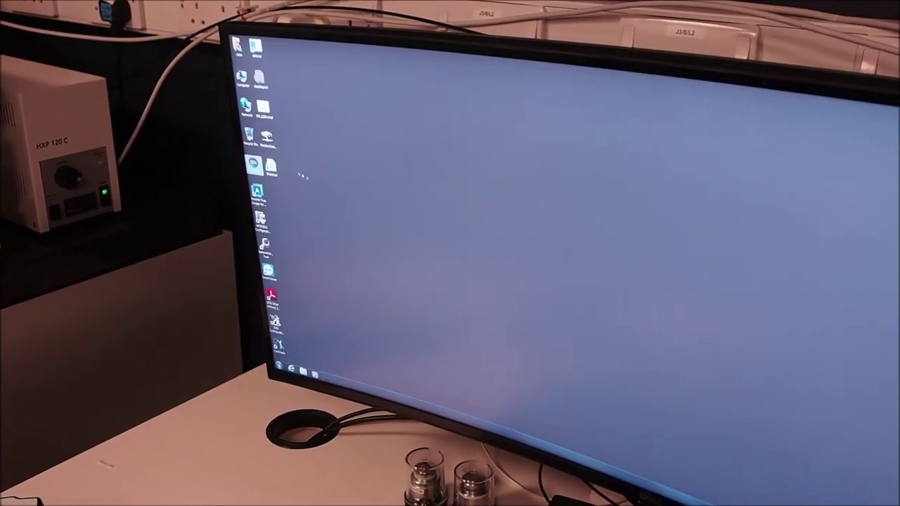